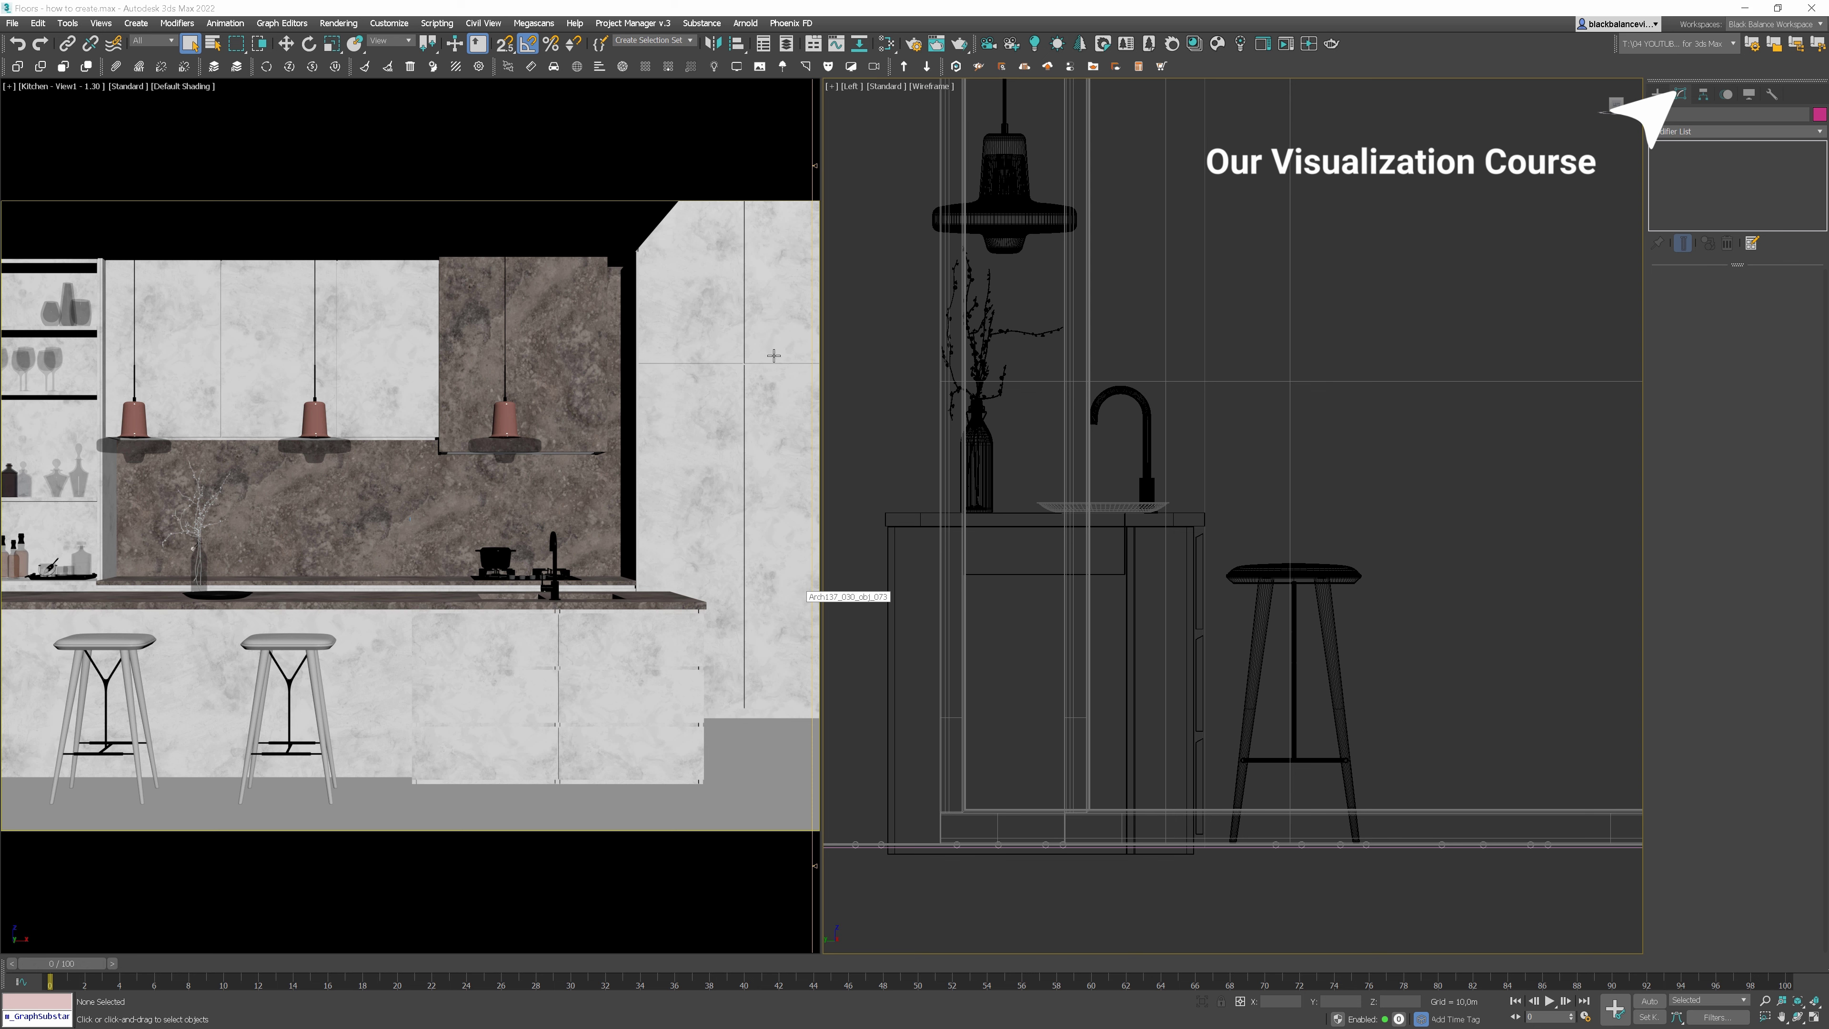
Pick the WoodFlooring037 herringbone material in the asset library browser
left_click(623, 22)
left_click(617, 45)
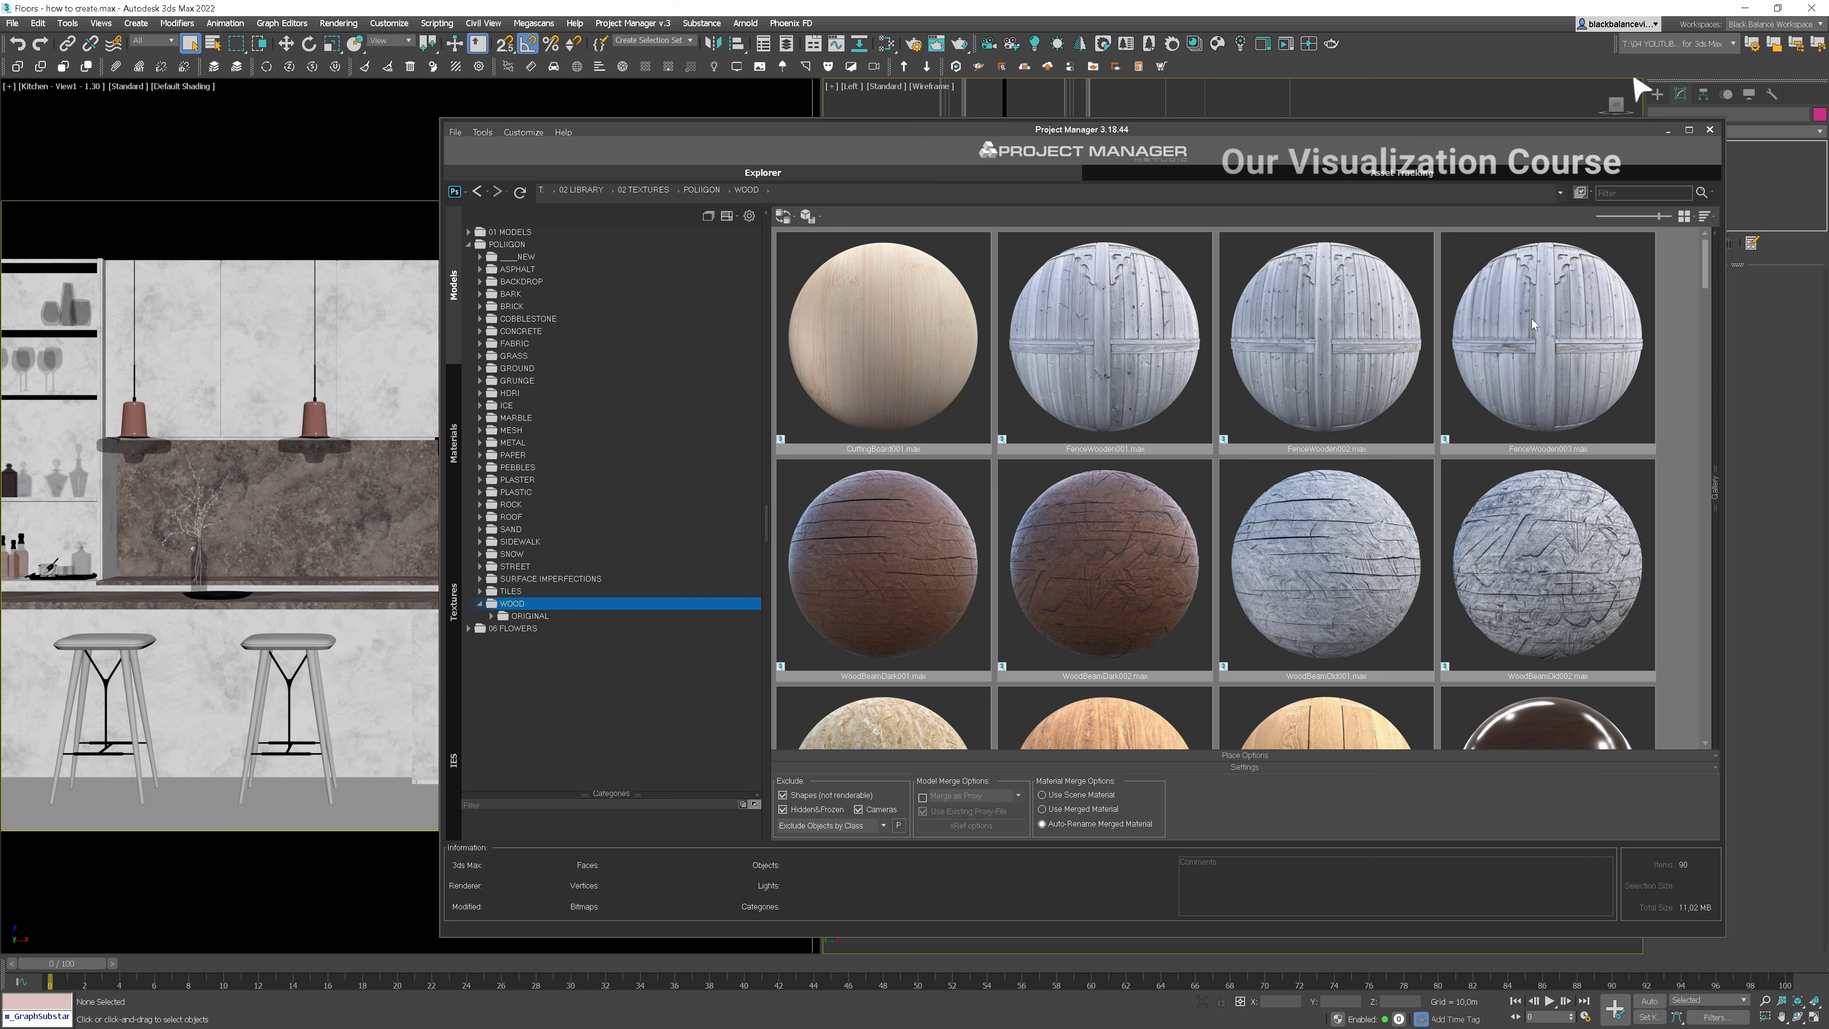
scroll(1705, 288, "down", 3)
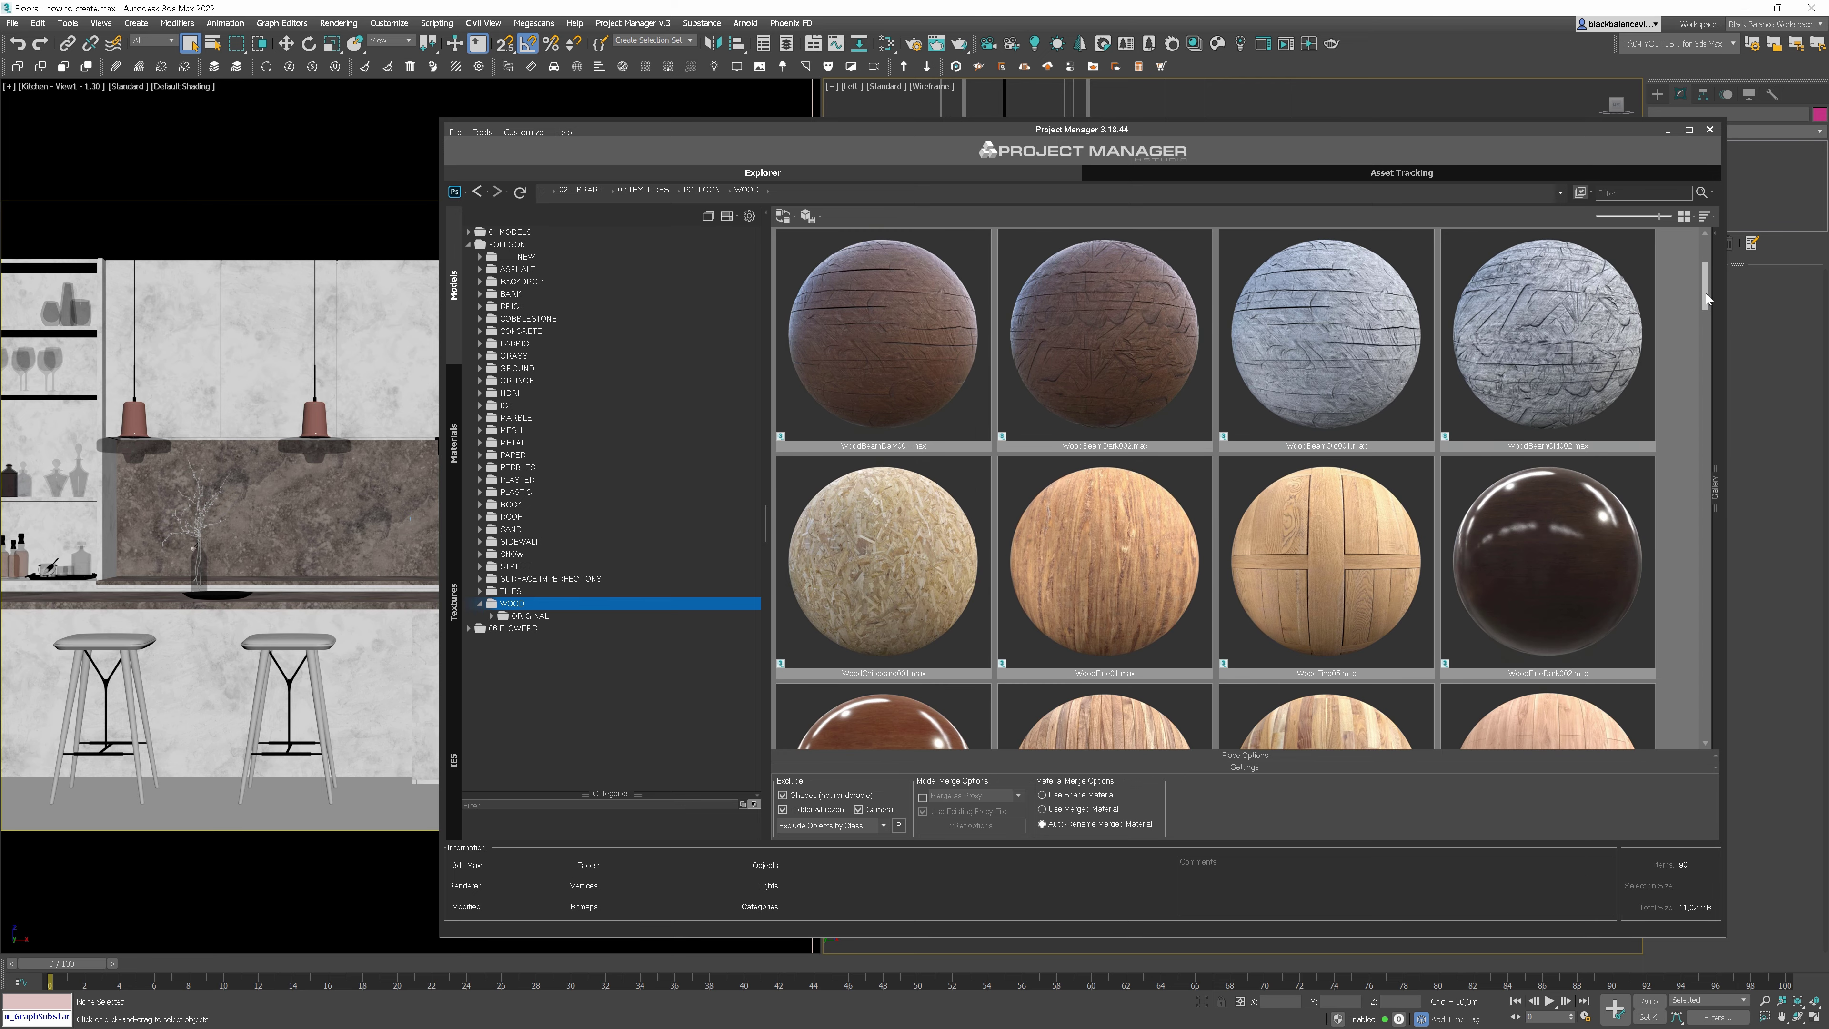
scroll(1708, 341, "down", 6)
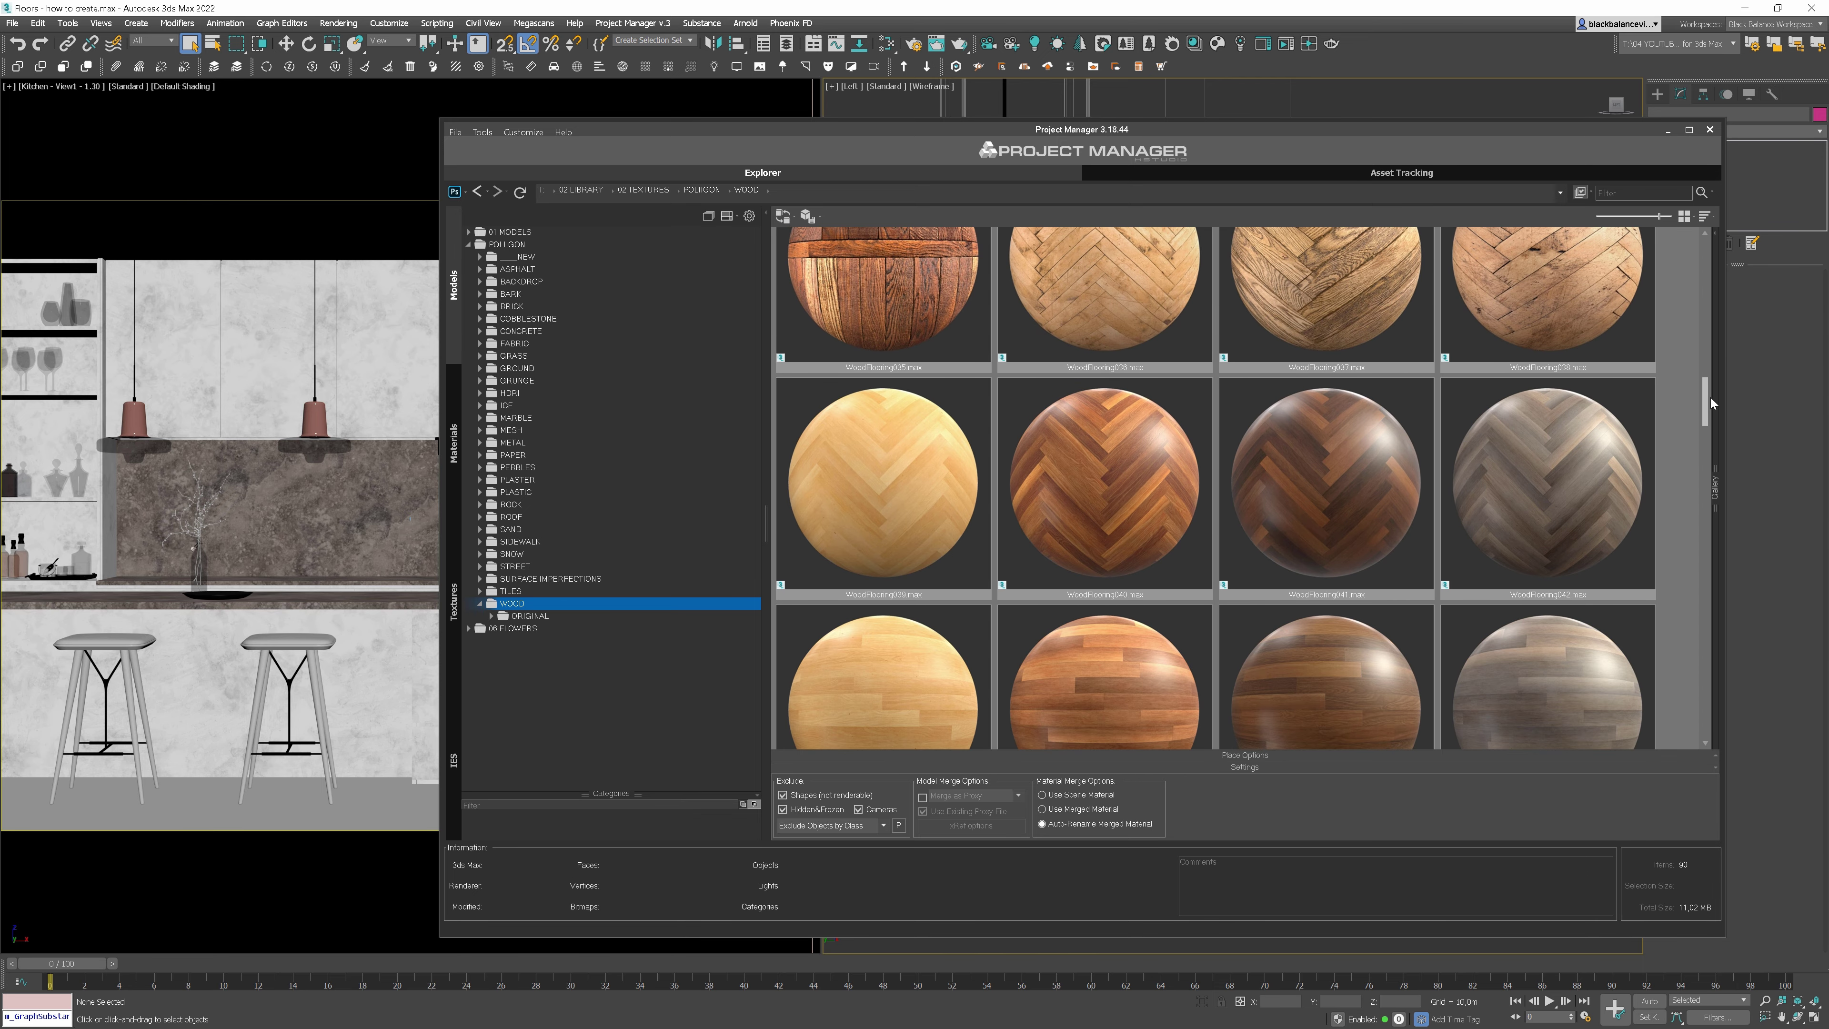
left_click_drag(1710, 398, 1710, 373)
left_click(1353, 510)
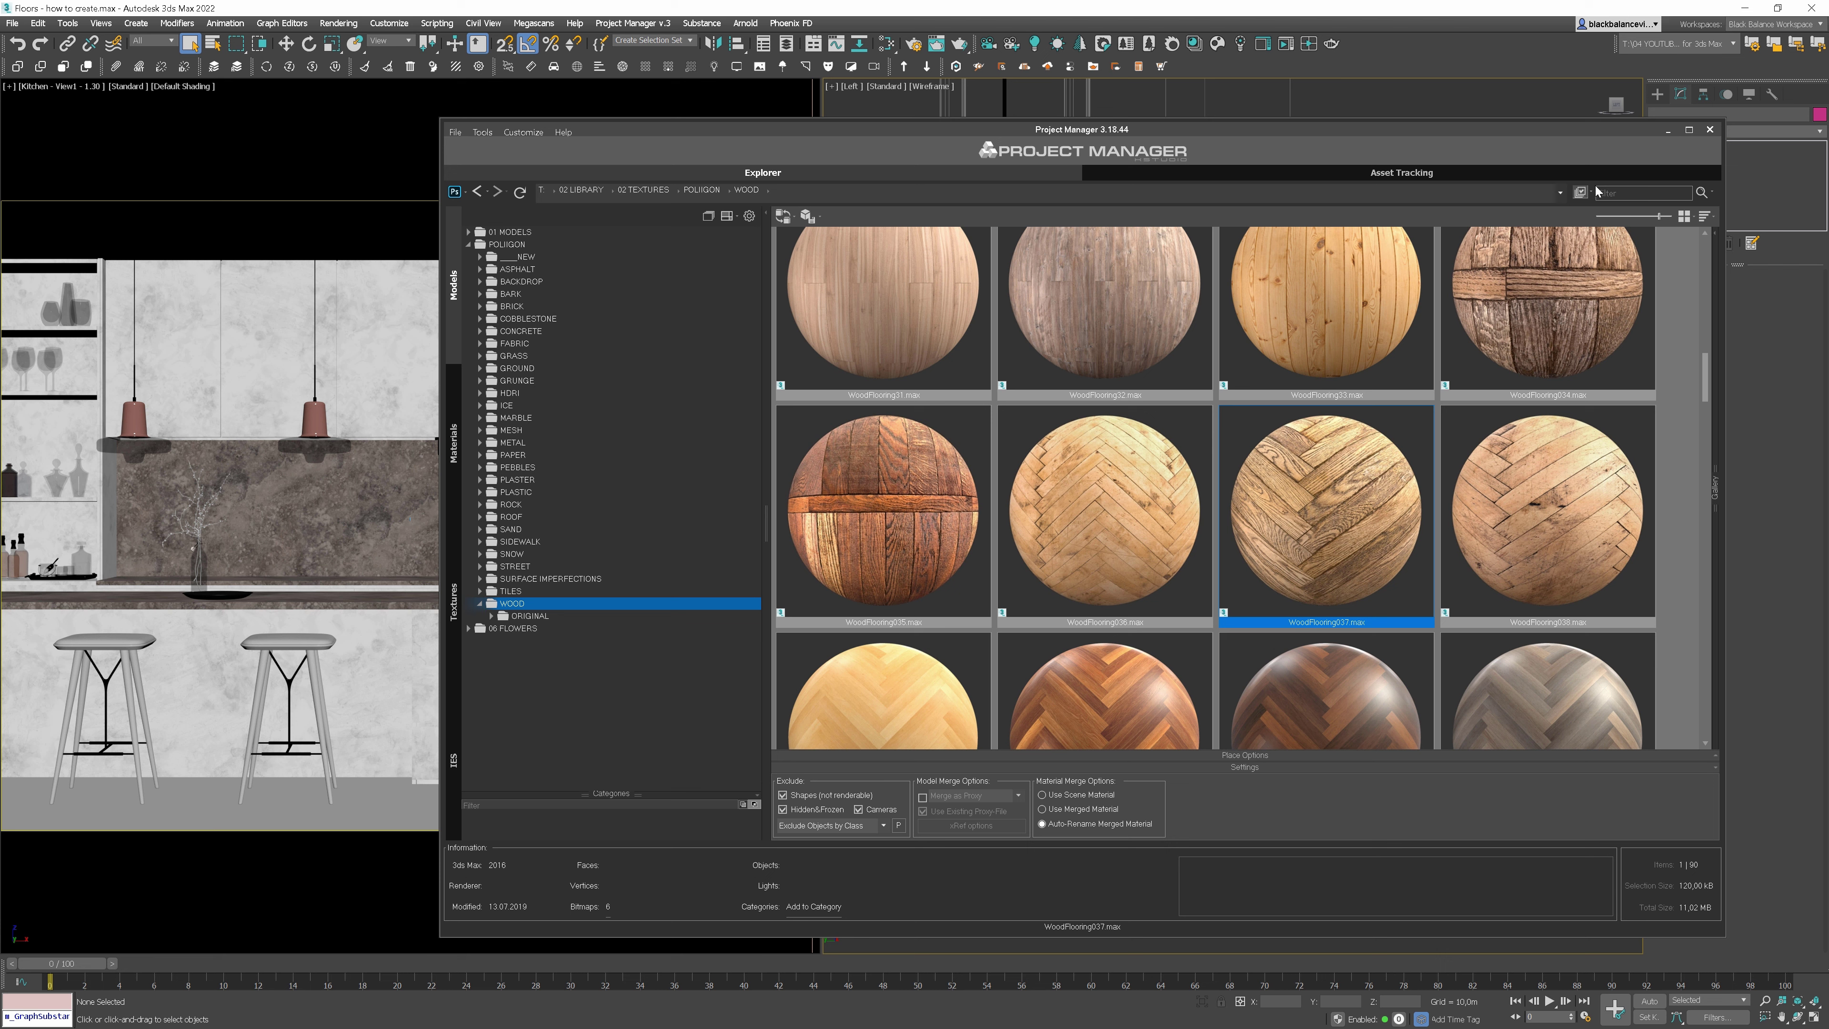
left_click(1707, 131)
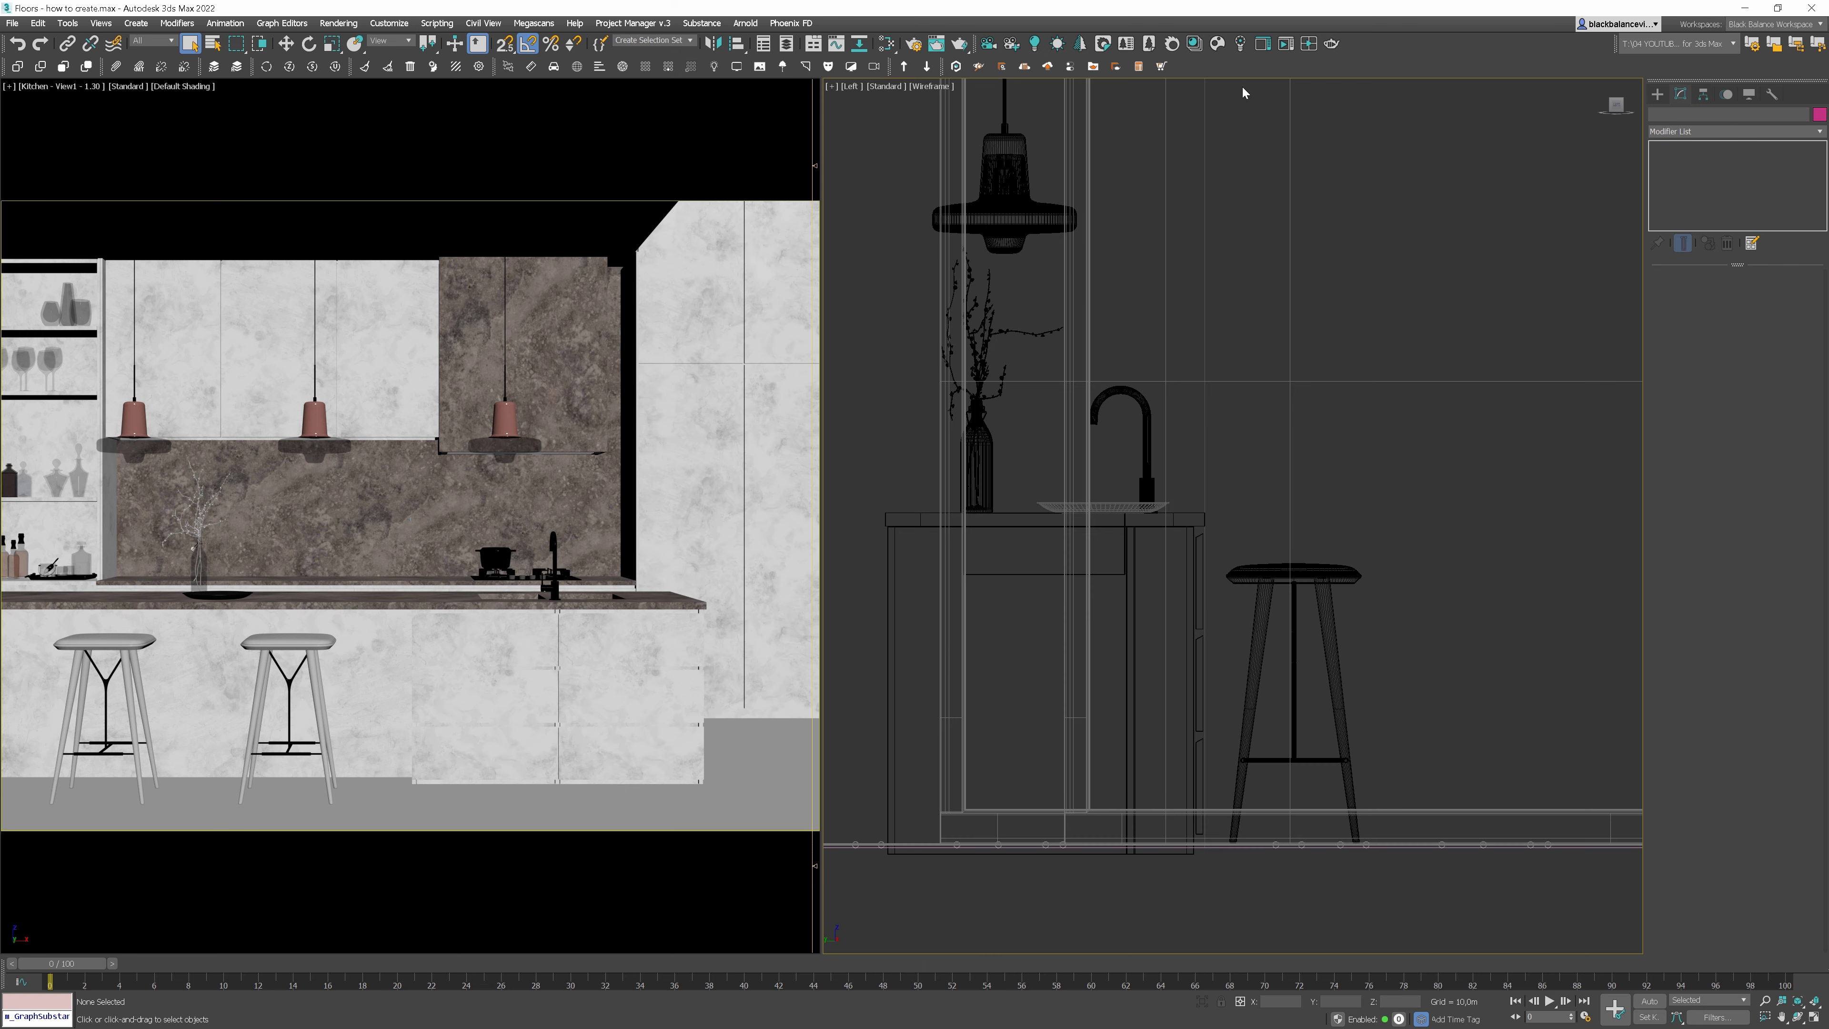
Convert the HIRES WoodFlooring037 textures into a Corona material with the Poliigon Material Converter
left_click(958, 67)
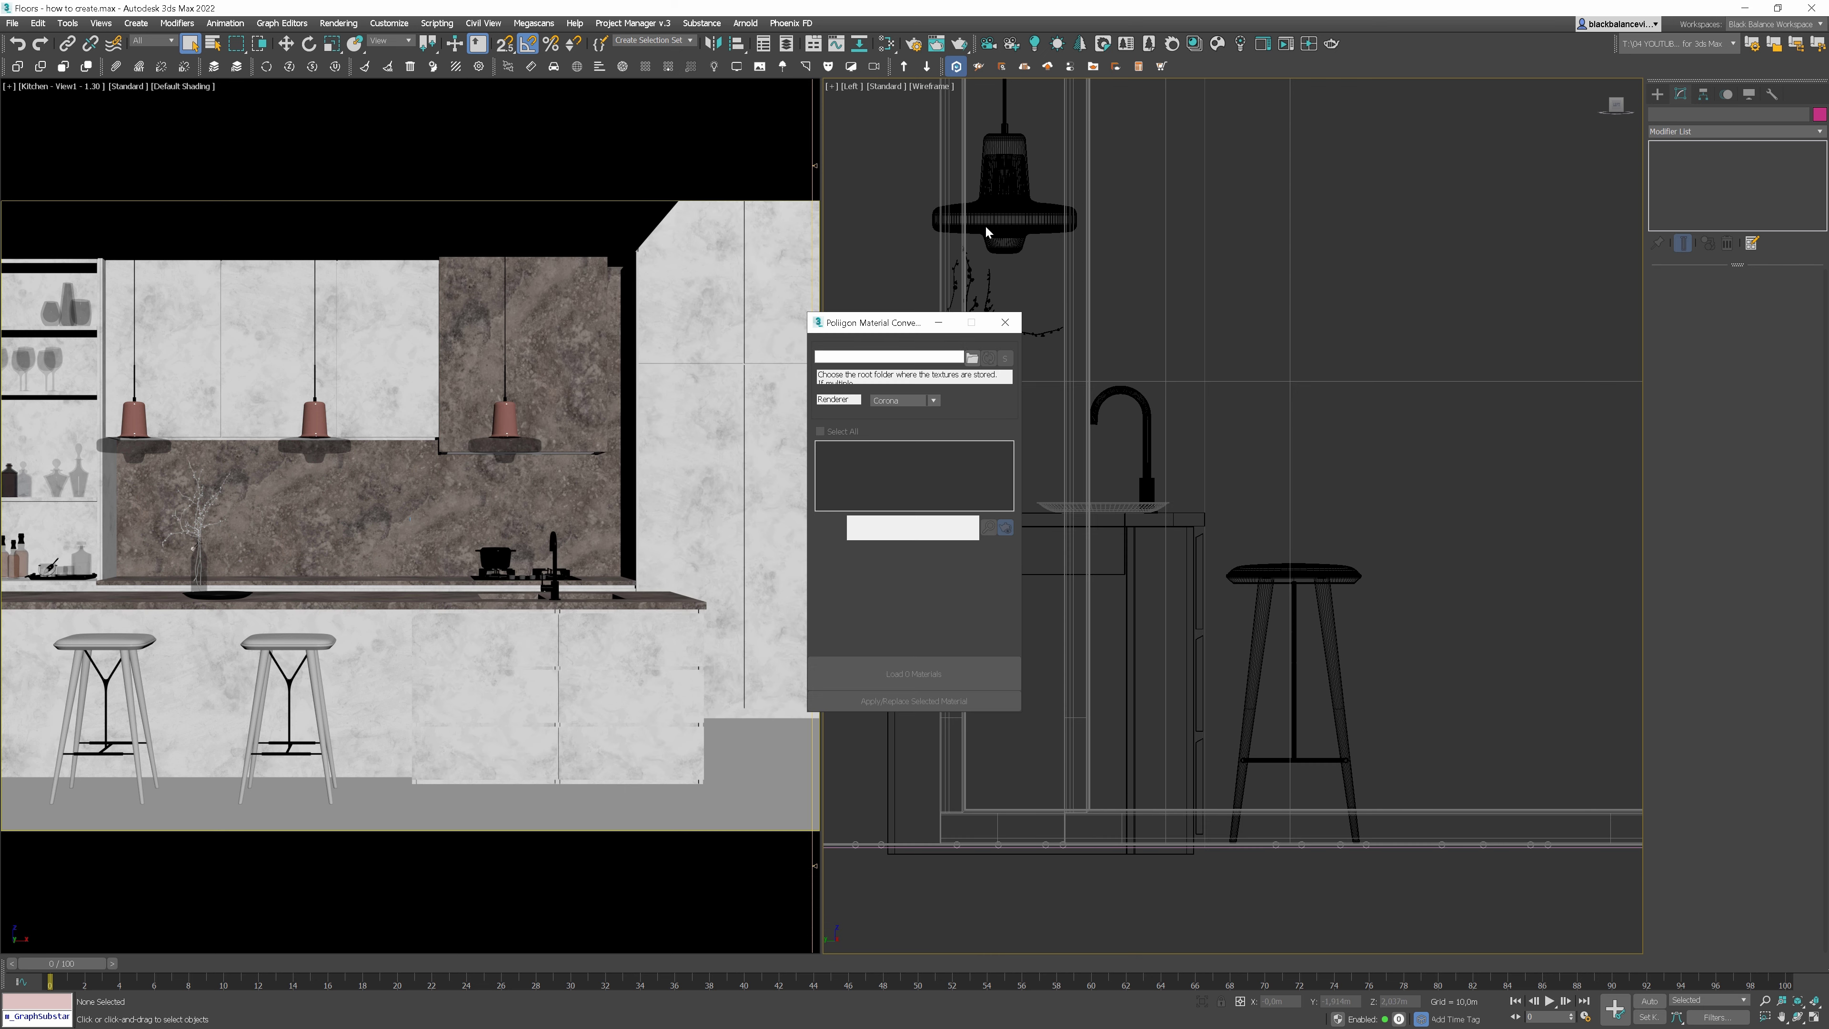
left_click(972, 359)
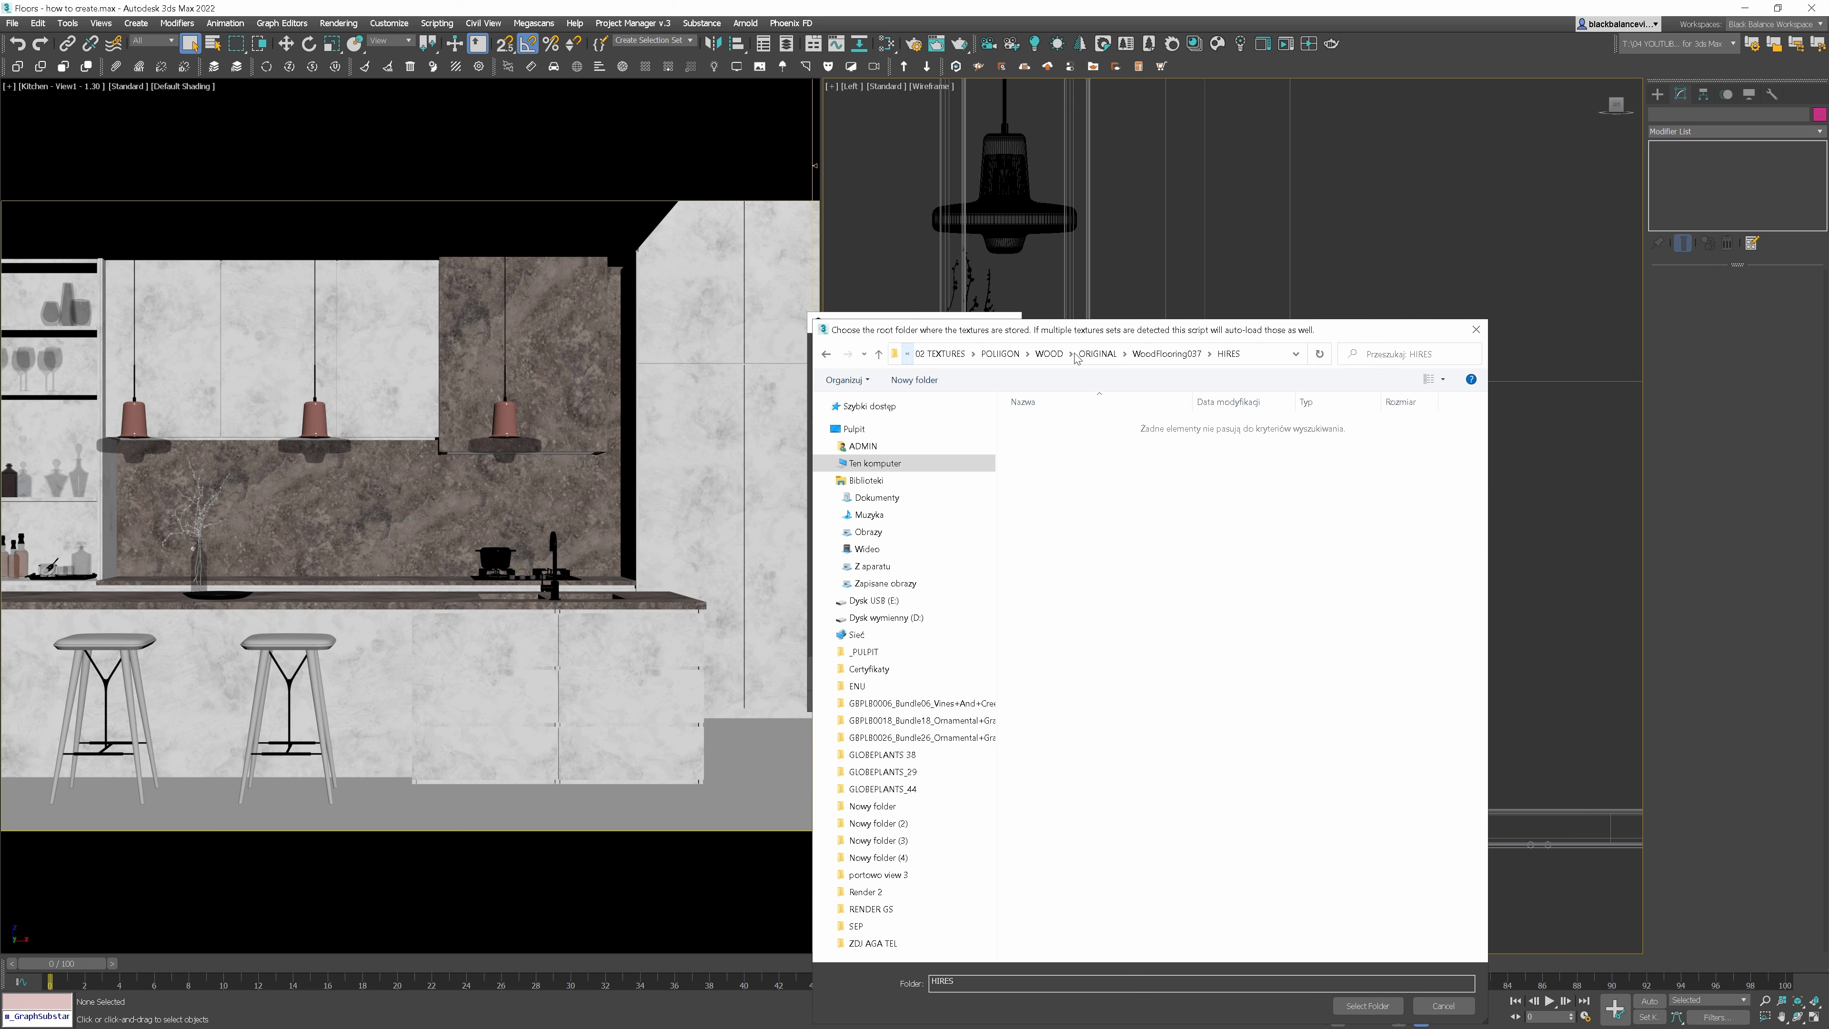
left_click(1367, 1006)
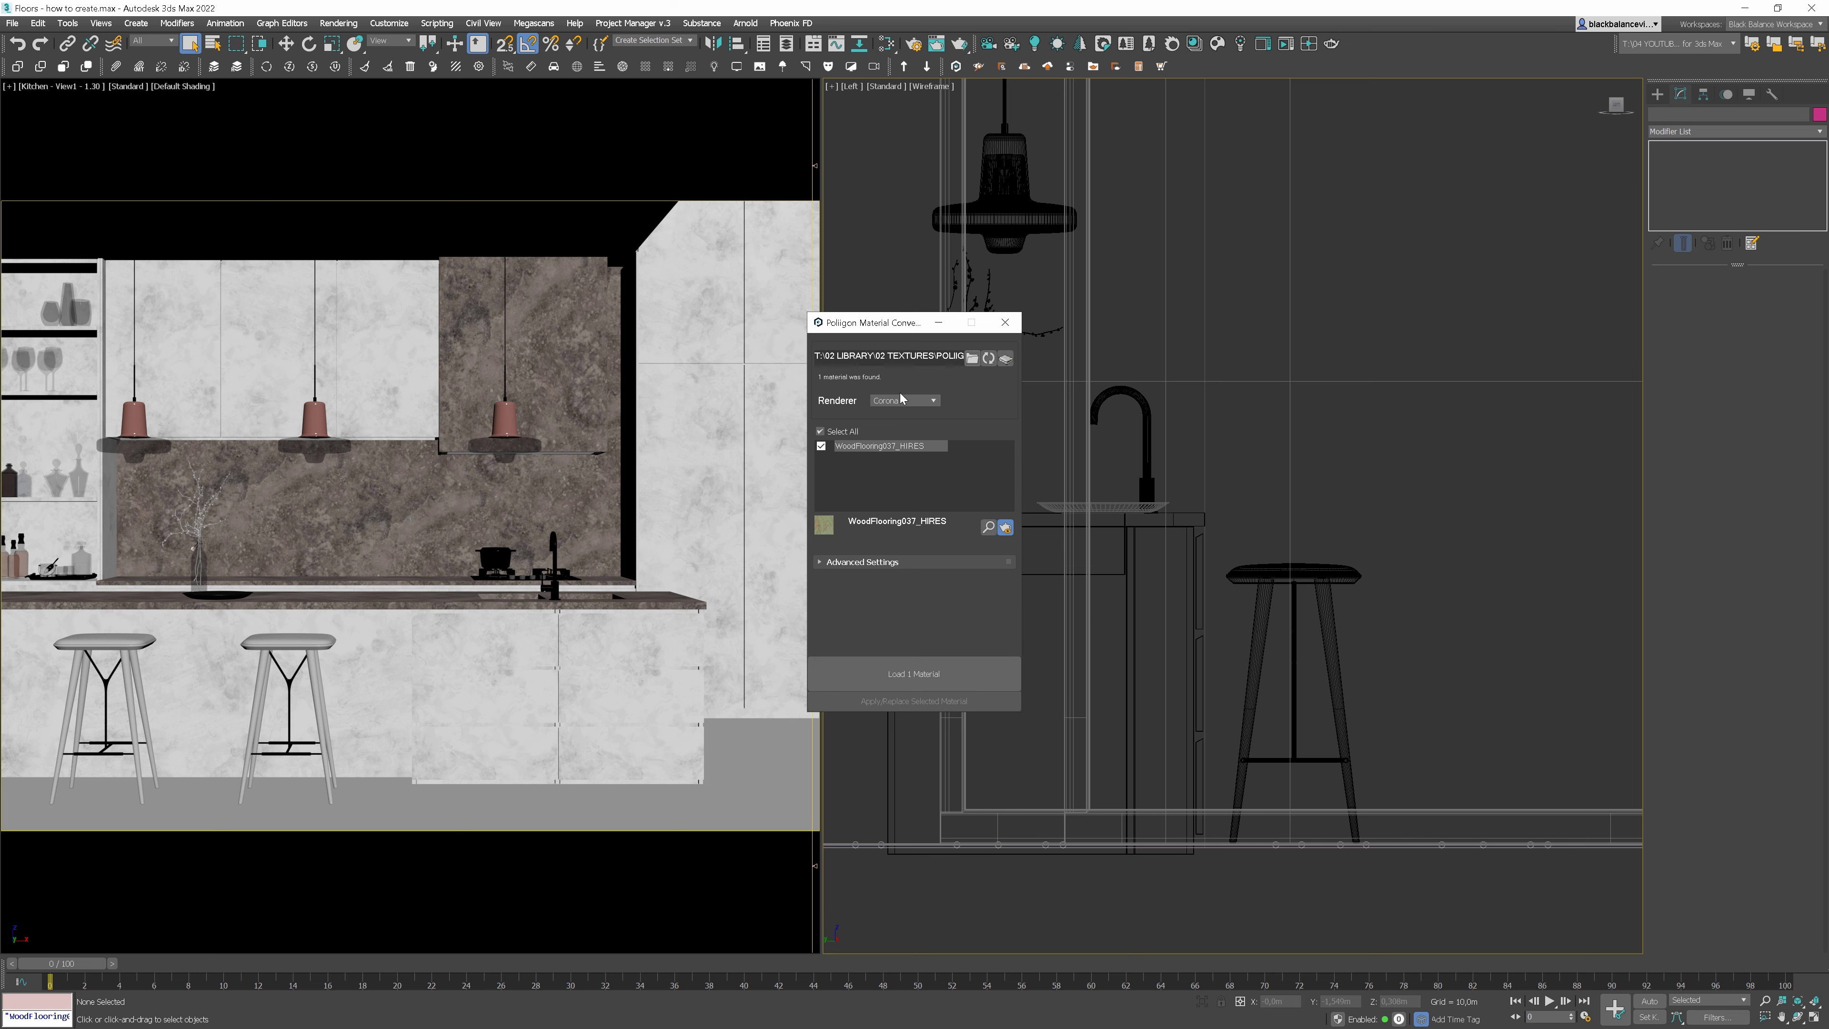
left_click(920, 674)
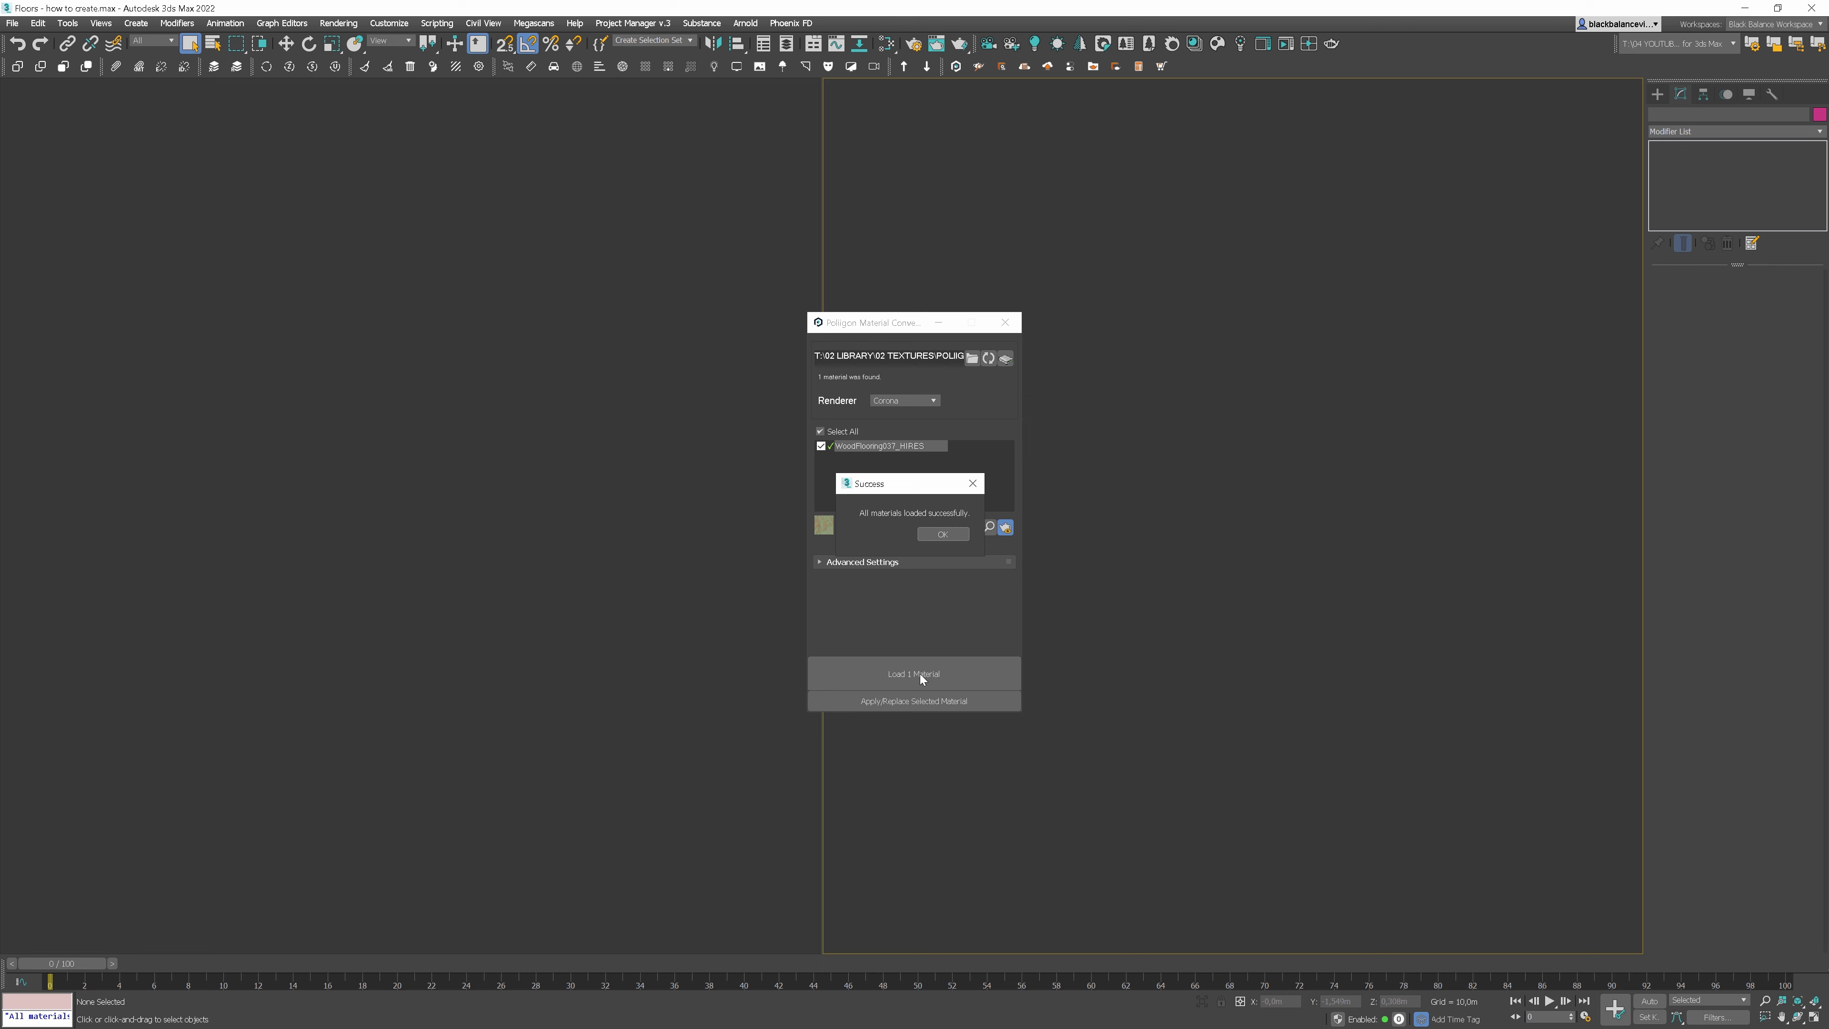
left_click(949, 536)
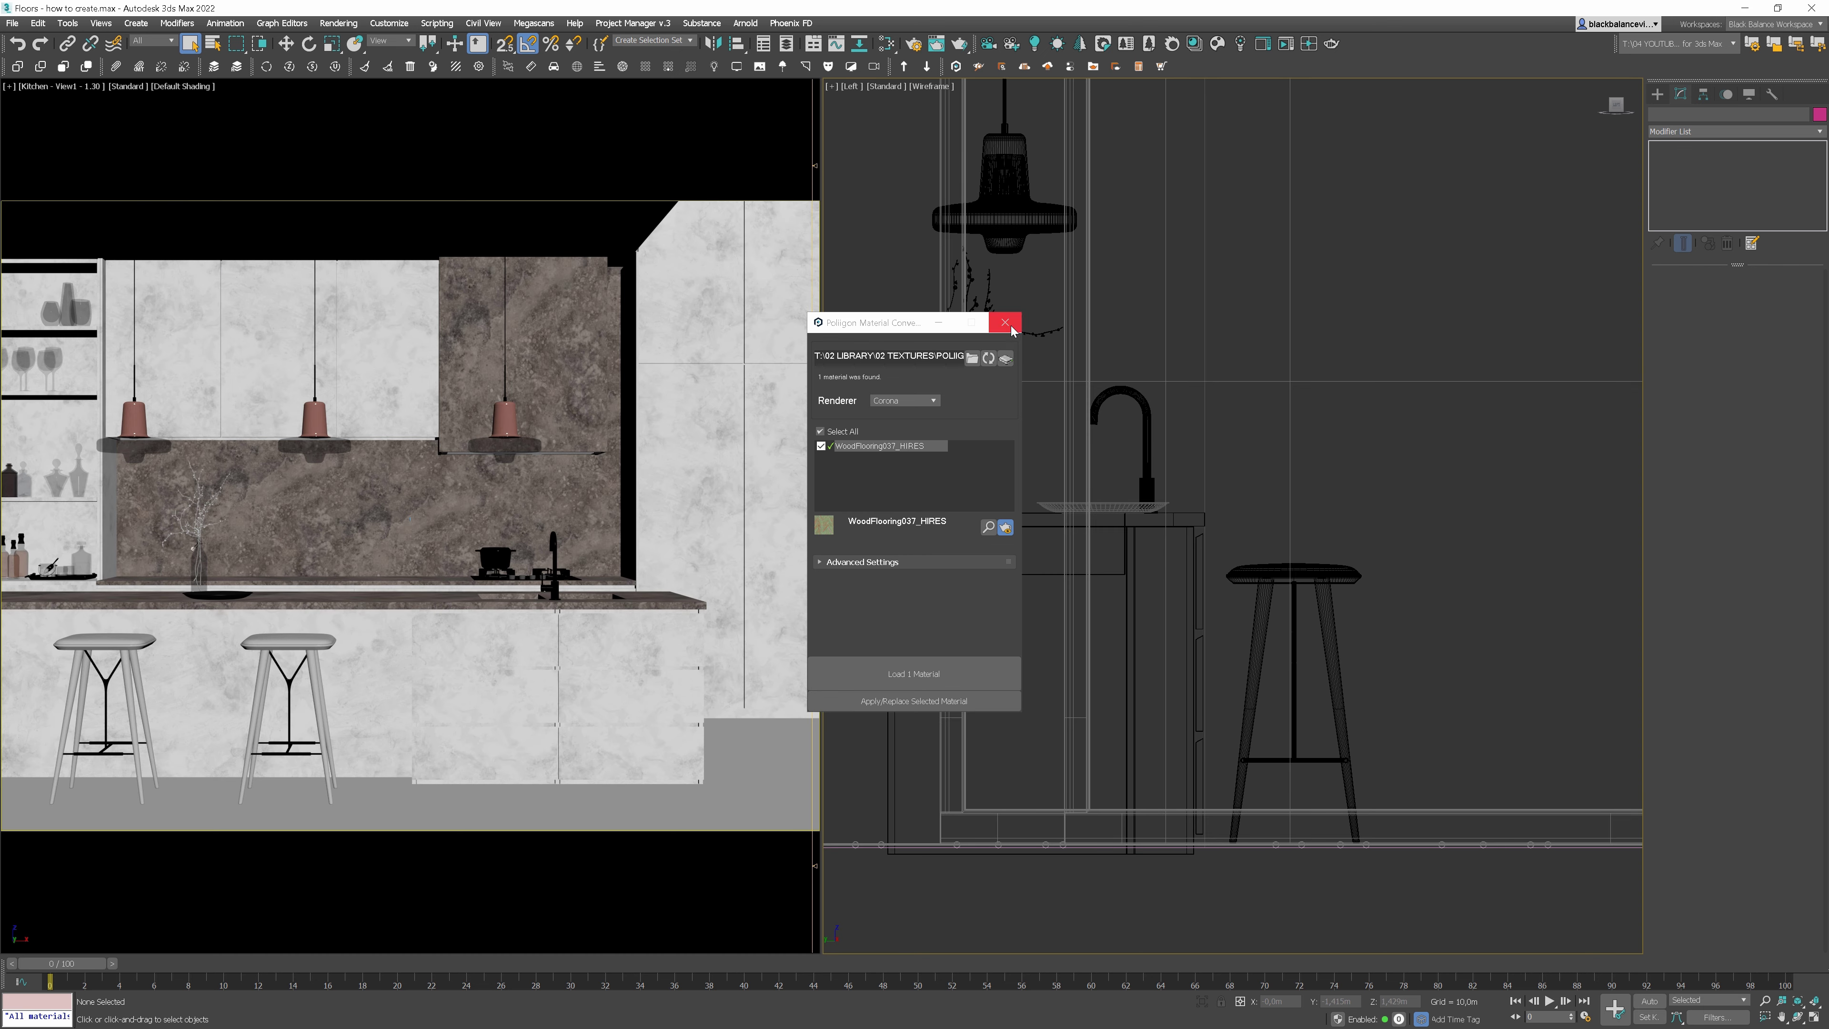
left_click(1005, 322)
Bring WoodFlooring037_HIRES from Temporary into Slate, assign it to the floor, and show its texture shaded
key("m")
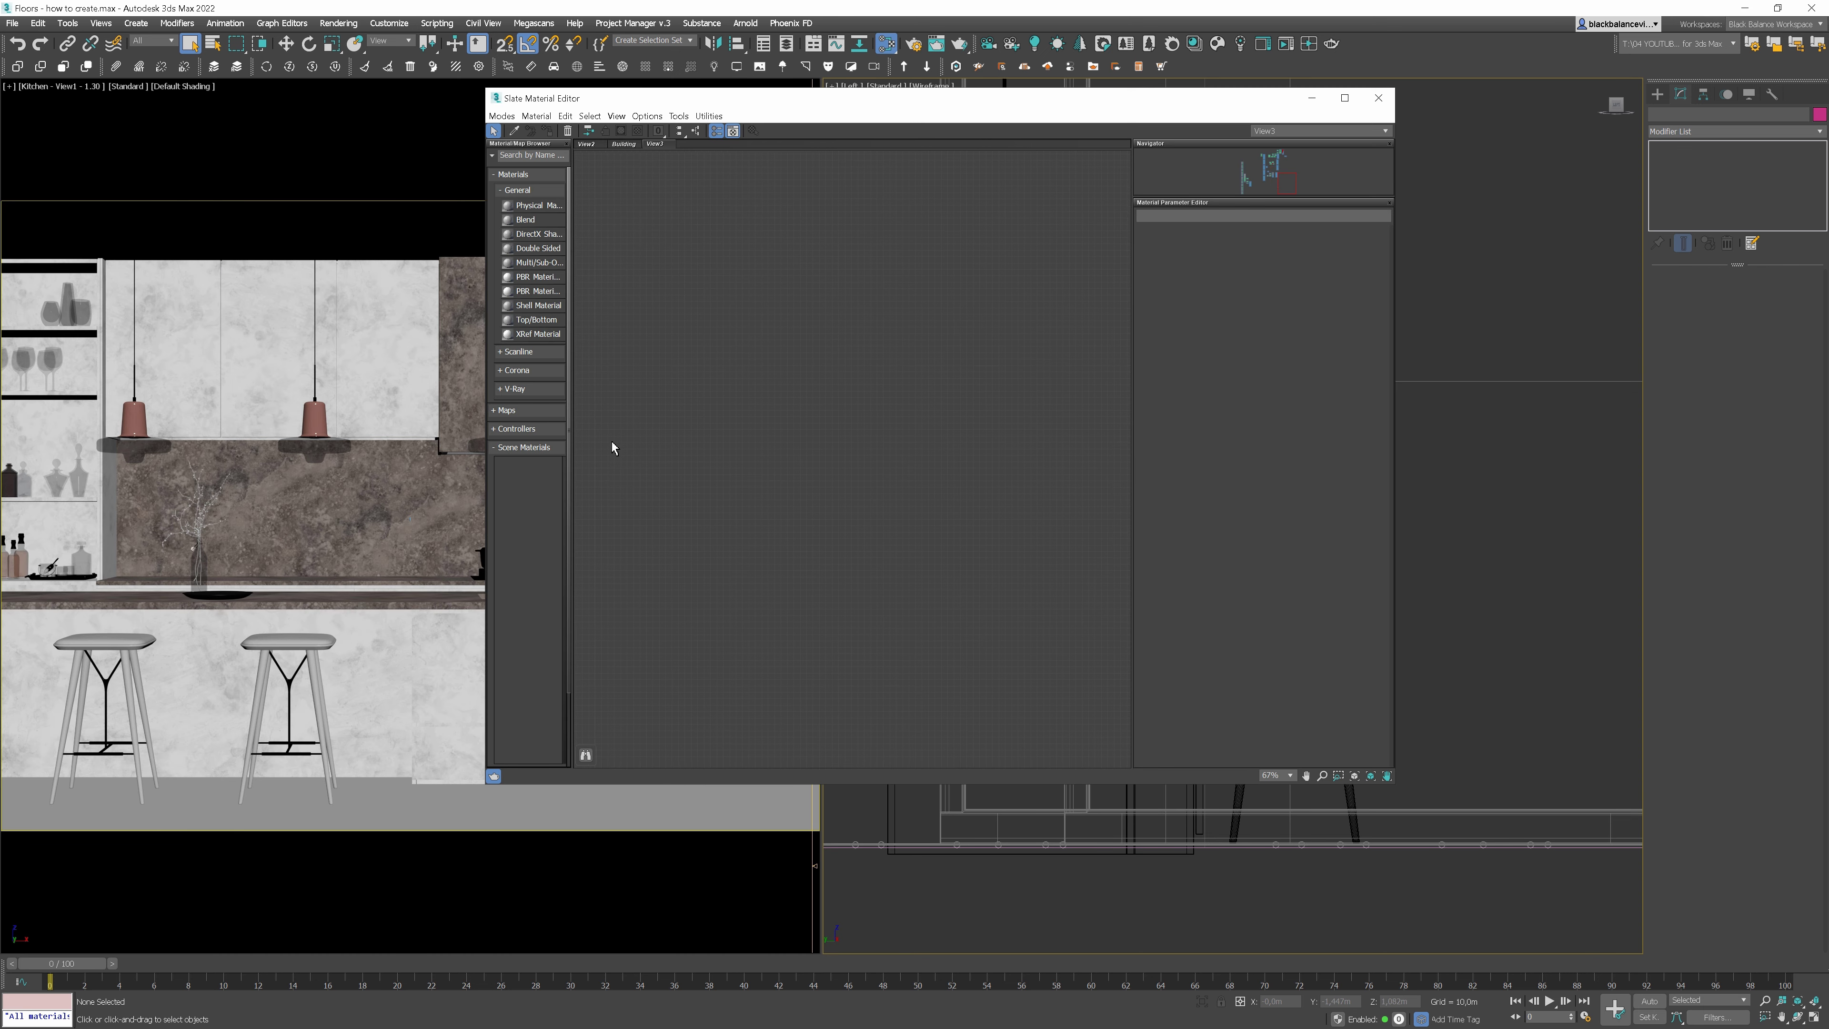
left_click(520, 449)
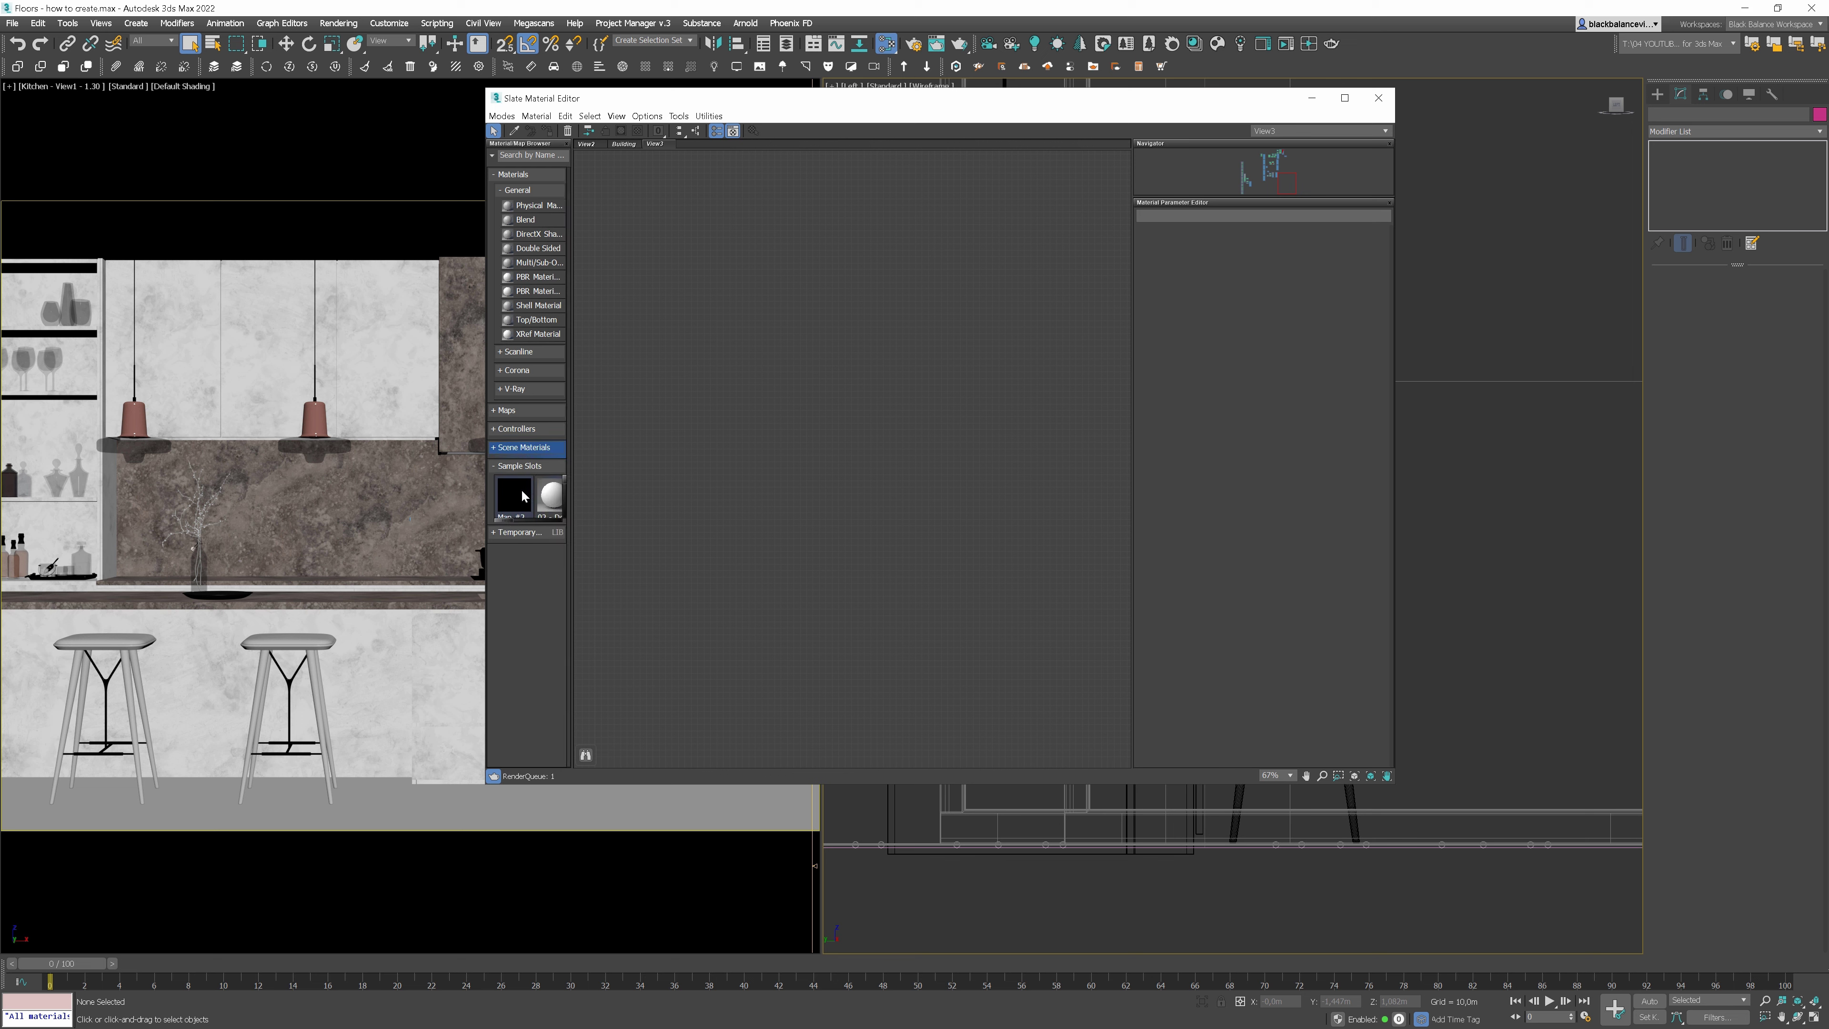
left_click(518, 532)
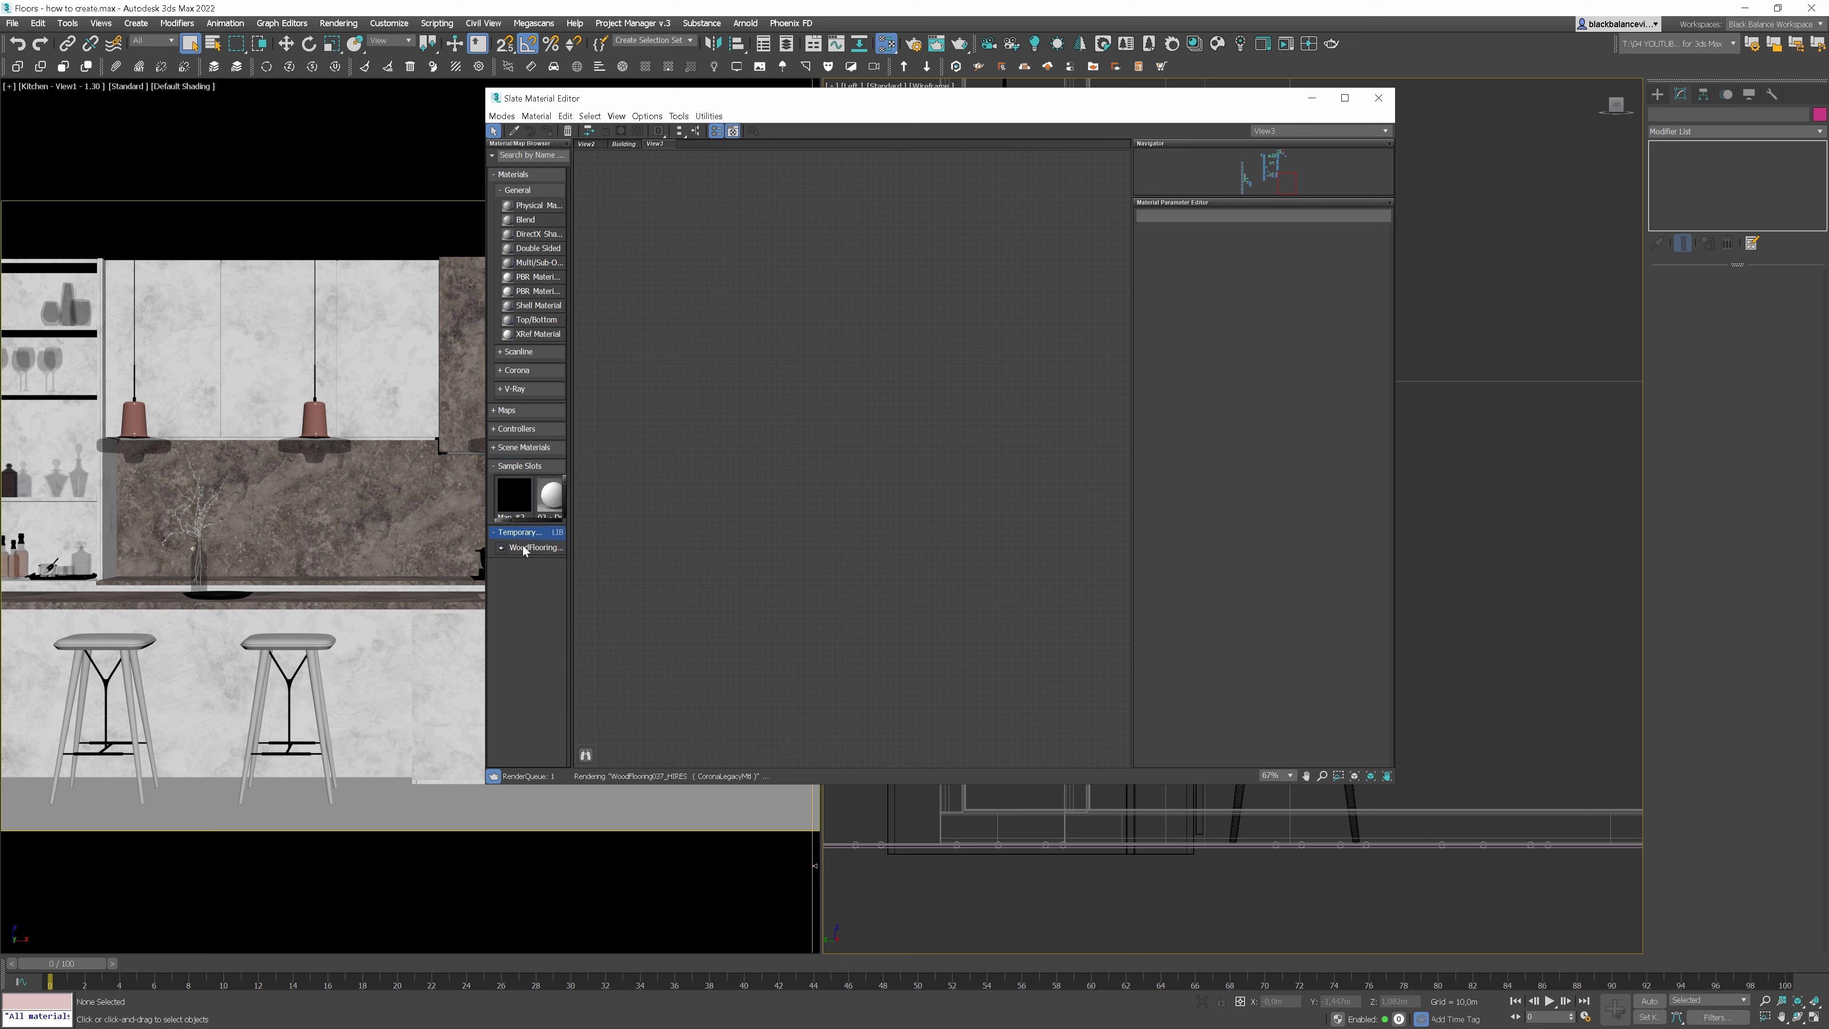
left_click_drag(775, 347, 777, 348)
scroll(945, 383, "up", 5)
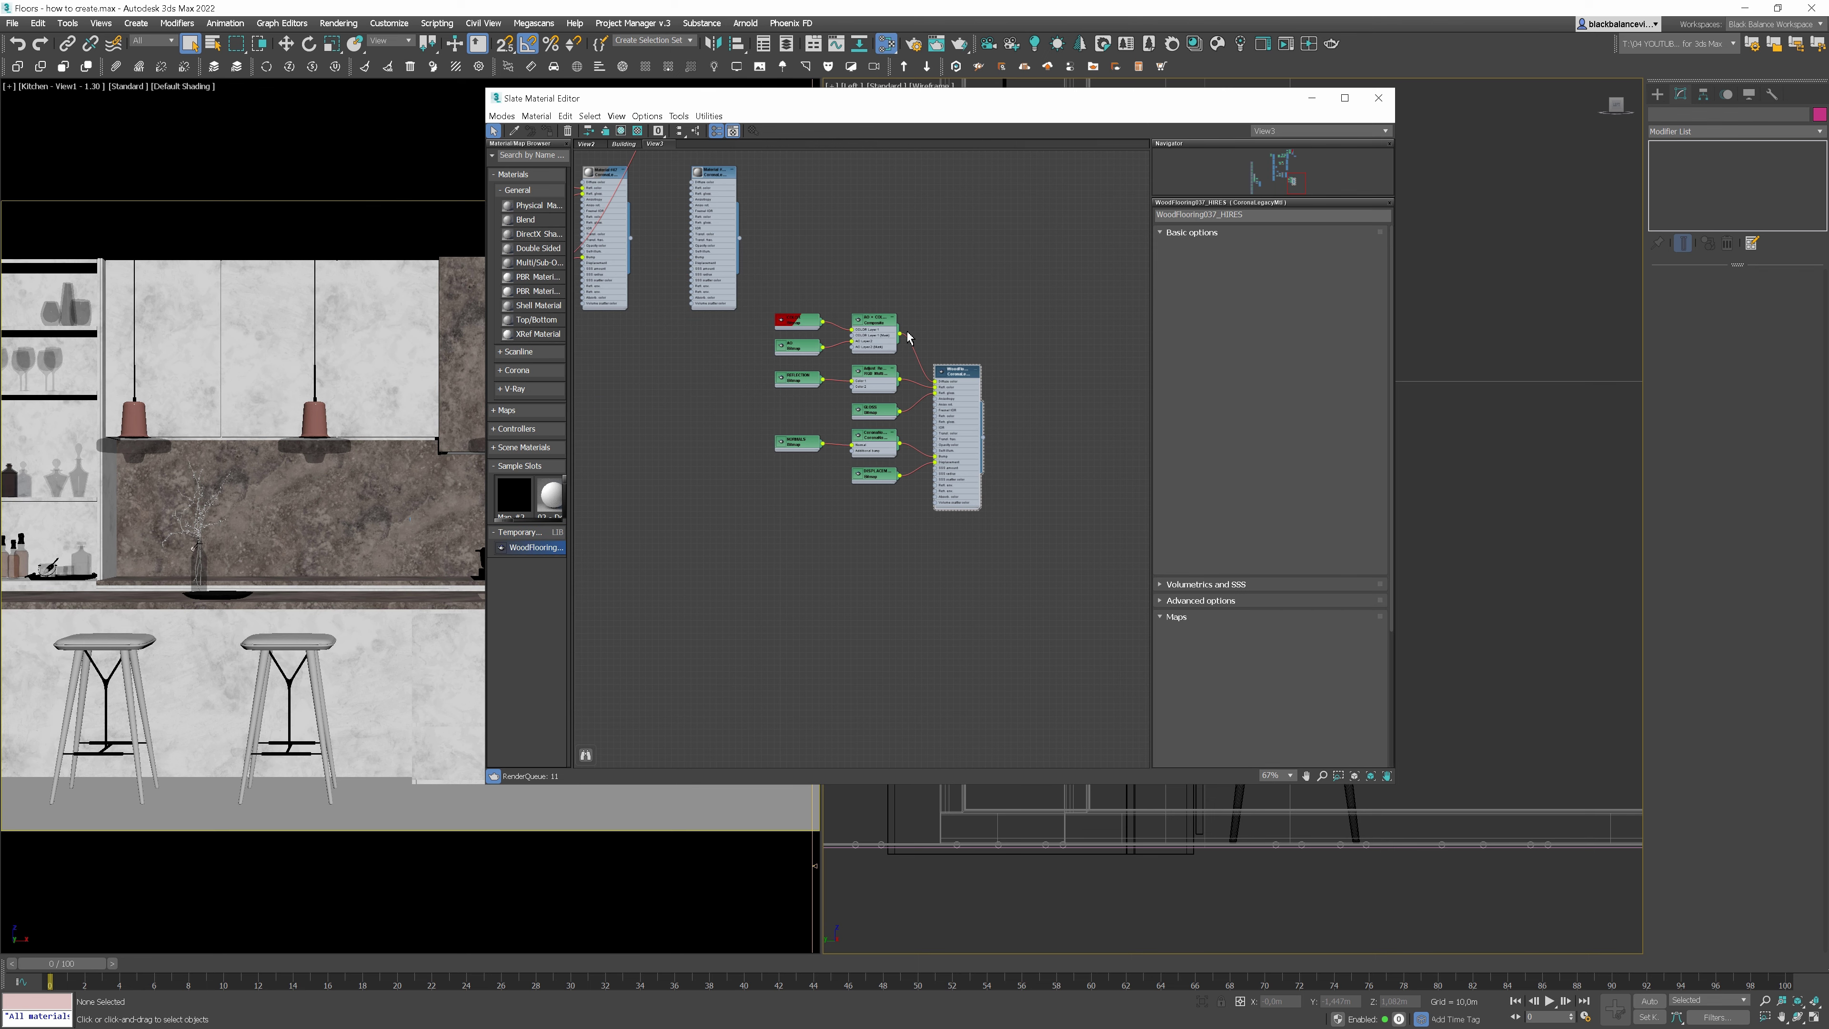
scroll(944, 384, "up", 1)
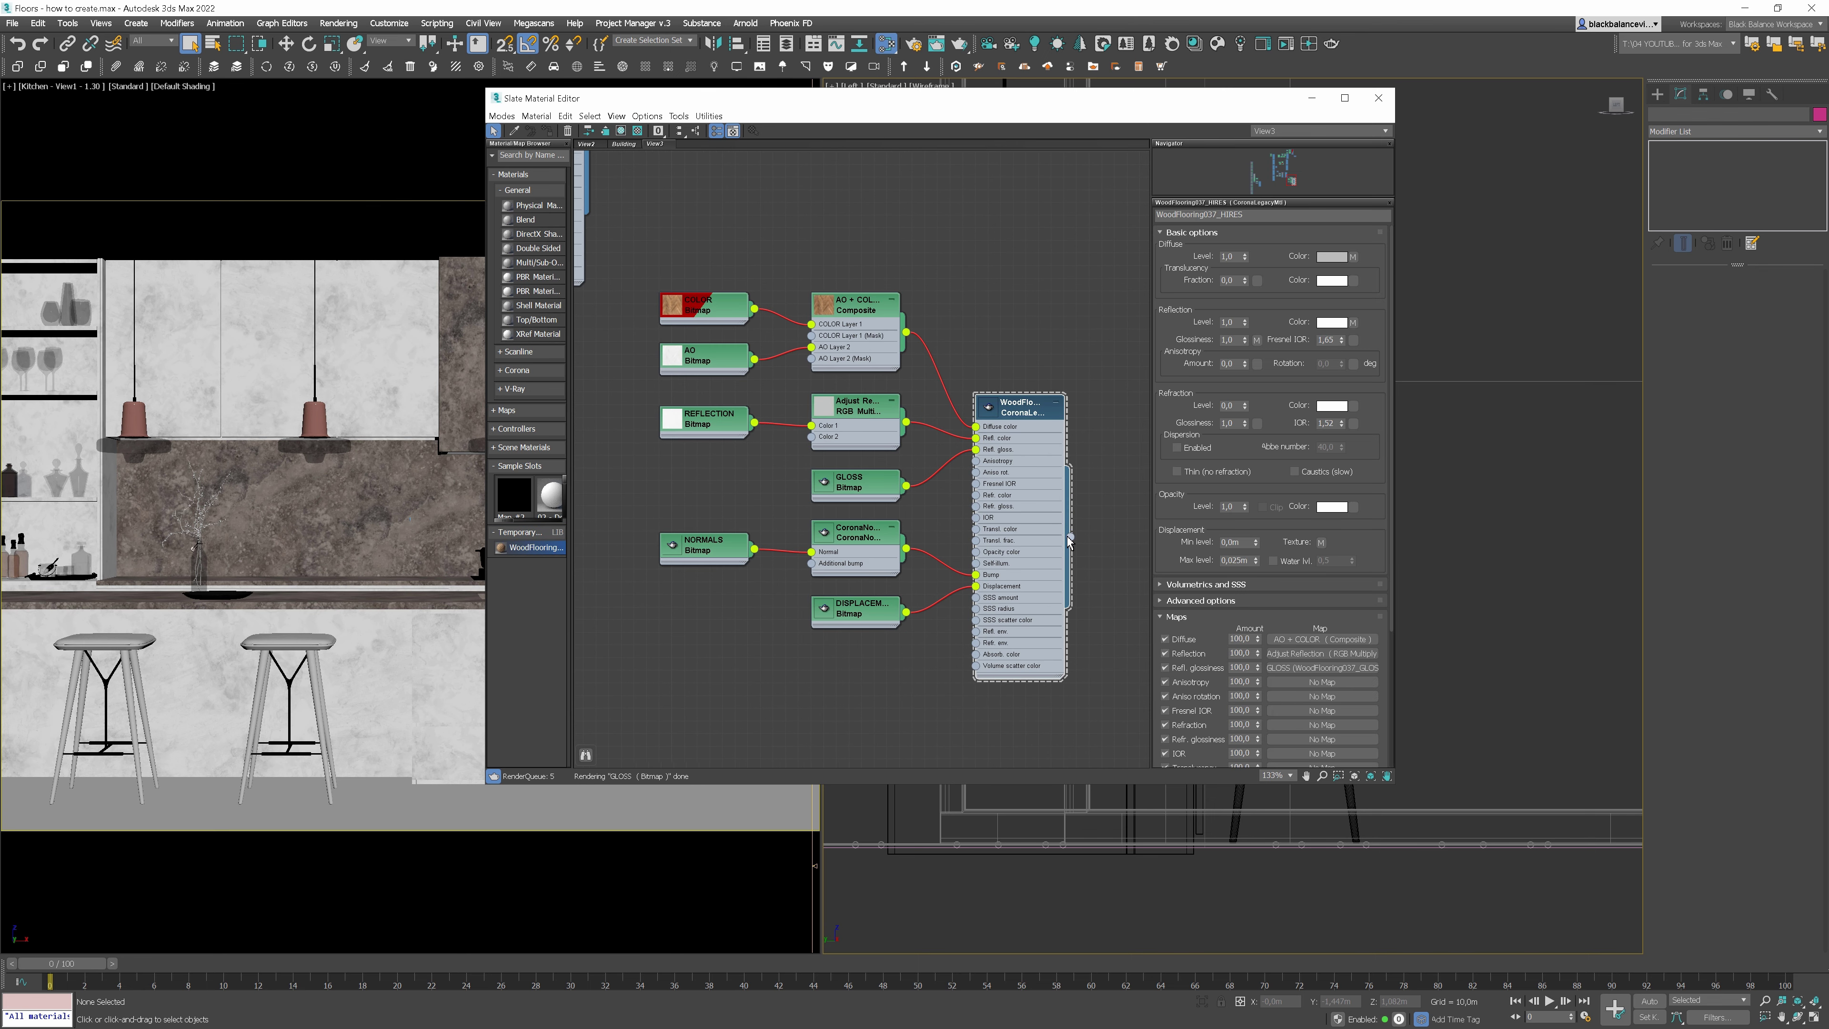
left_click_drag(1071, 536, 371, 816)
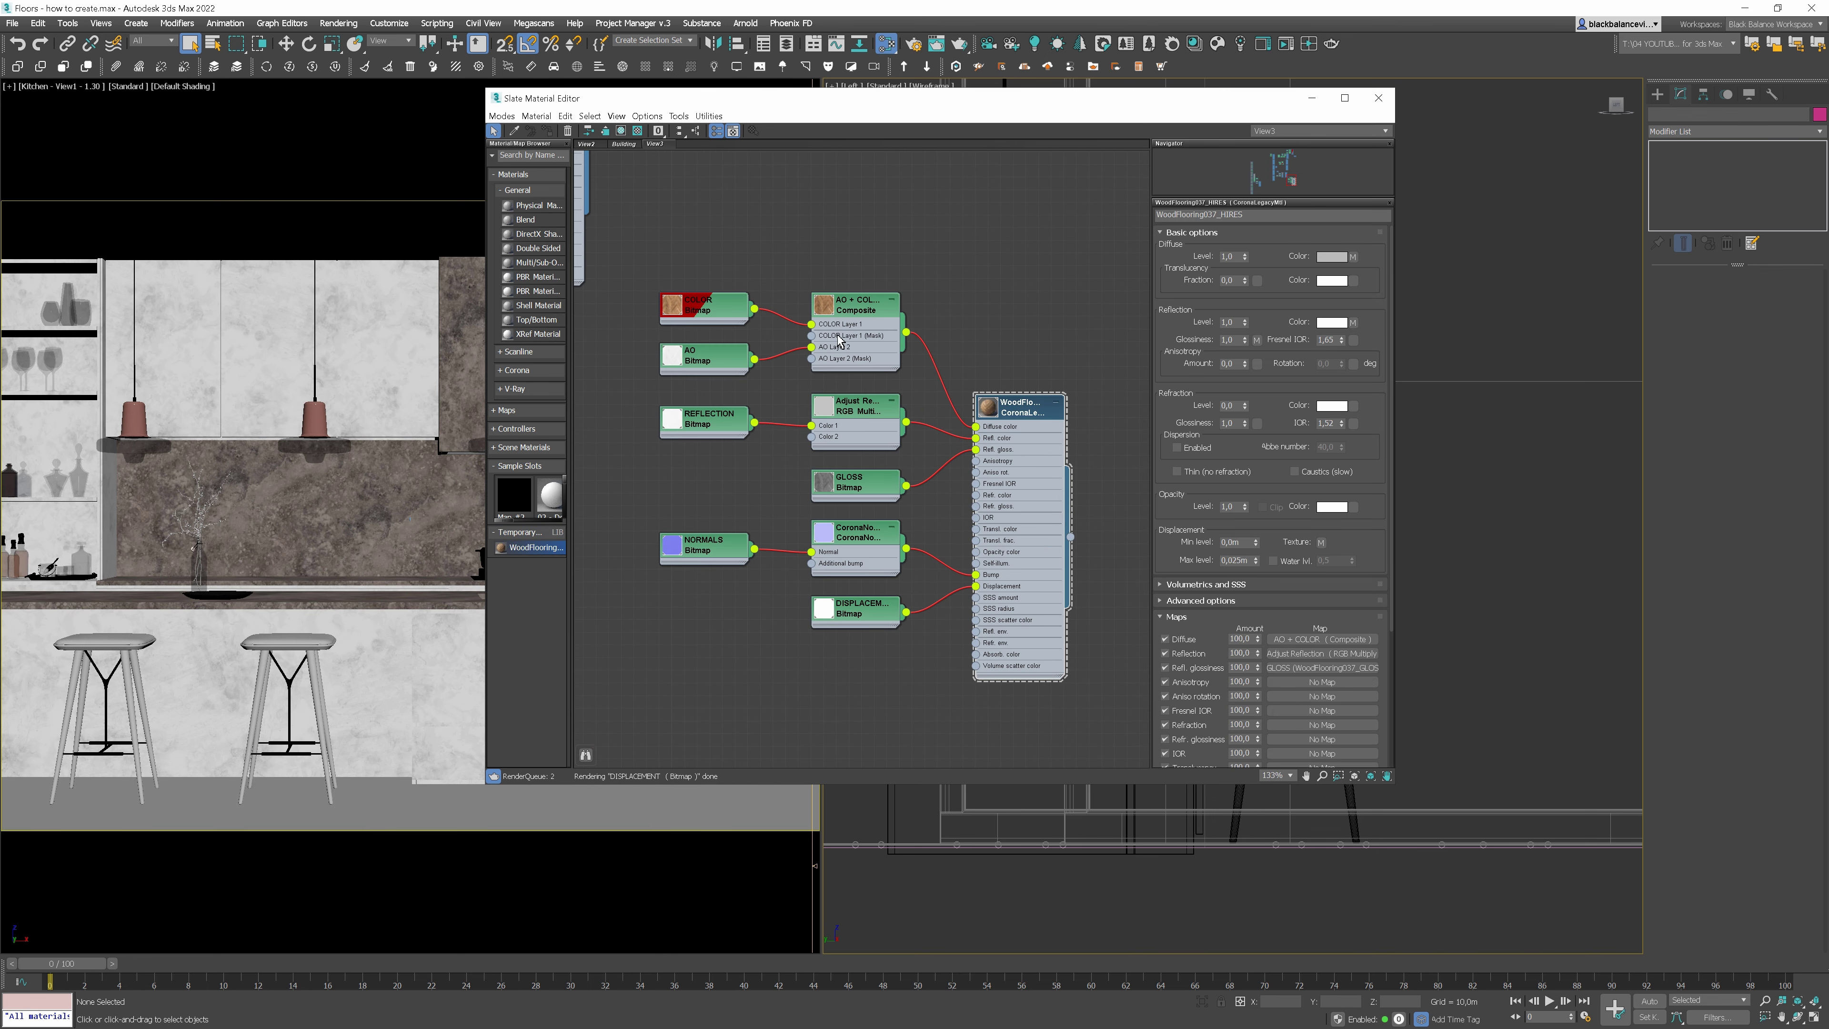
left_click(708, 311)
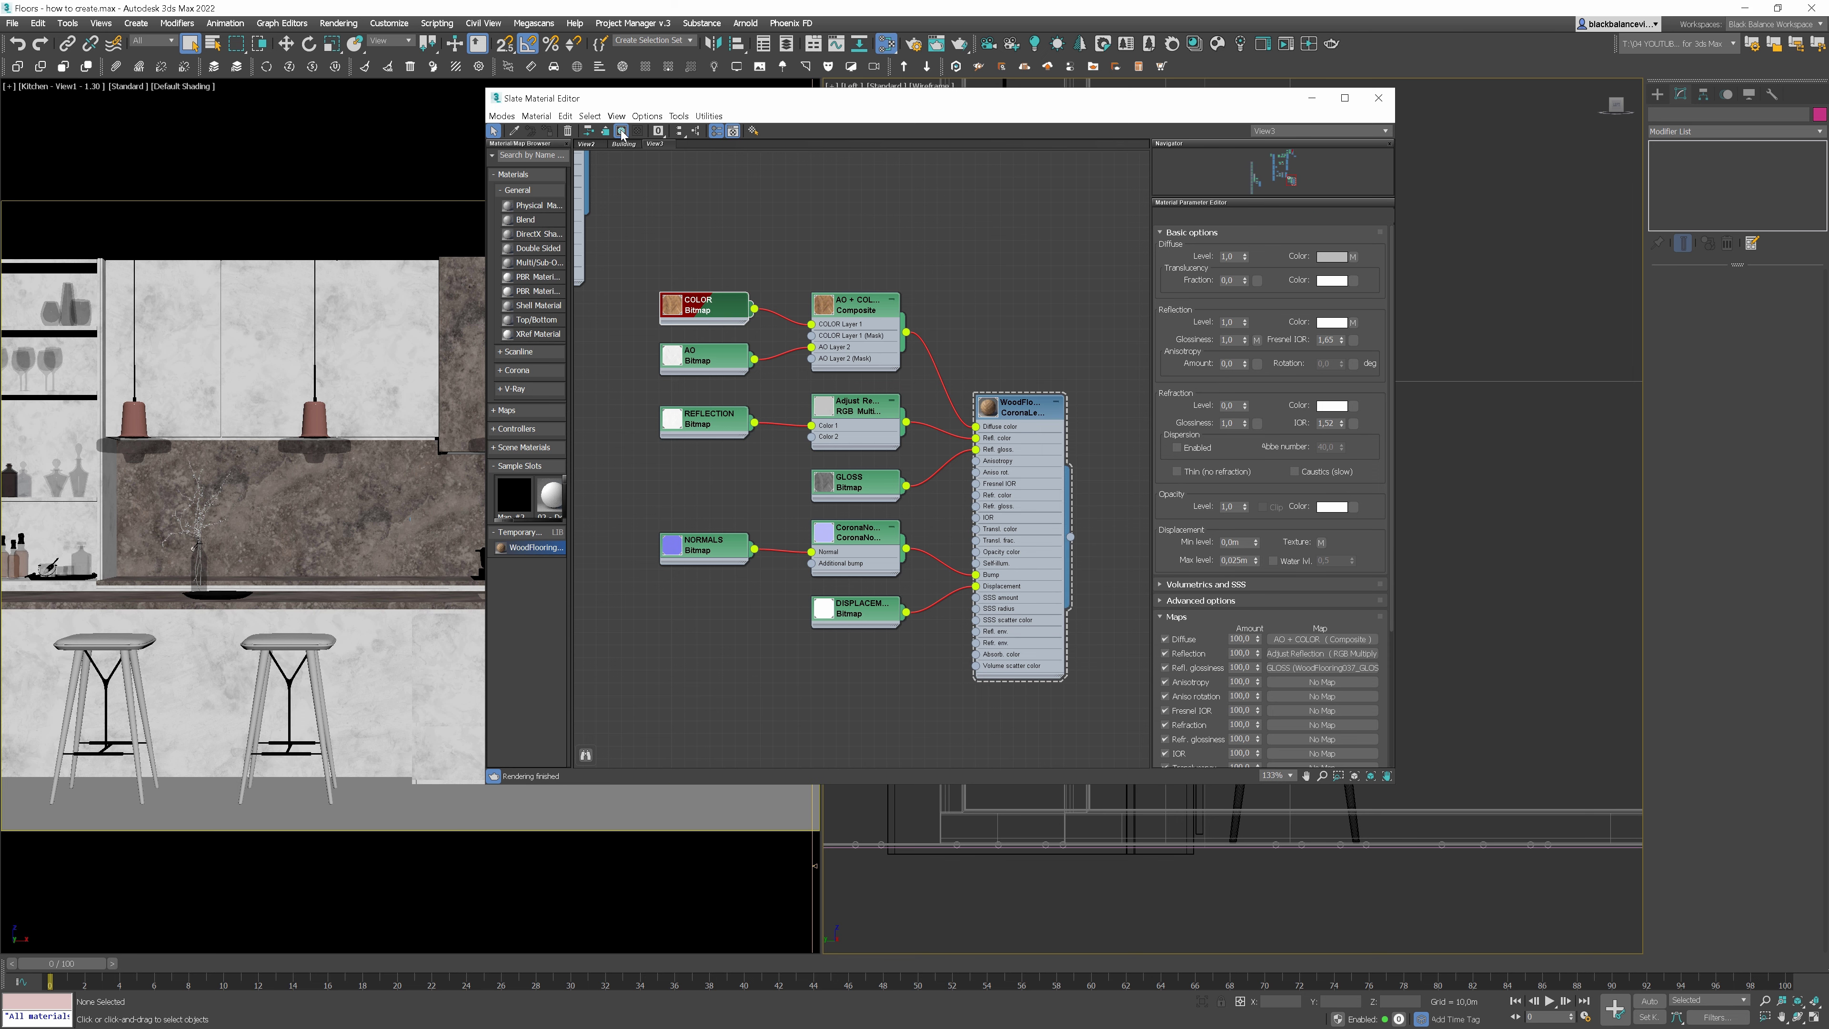
left_click(622, 132)
Add a UVW Map modifier to the kitchen floor object
left_click(1312, 98)
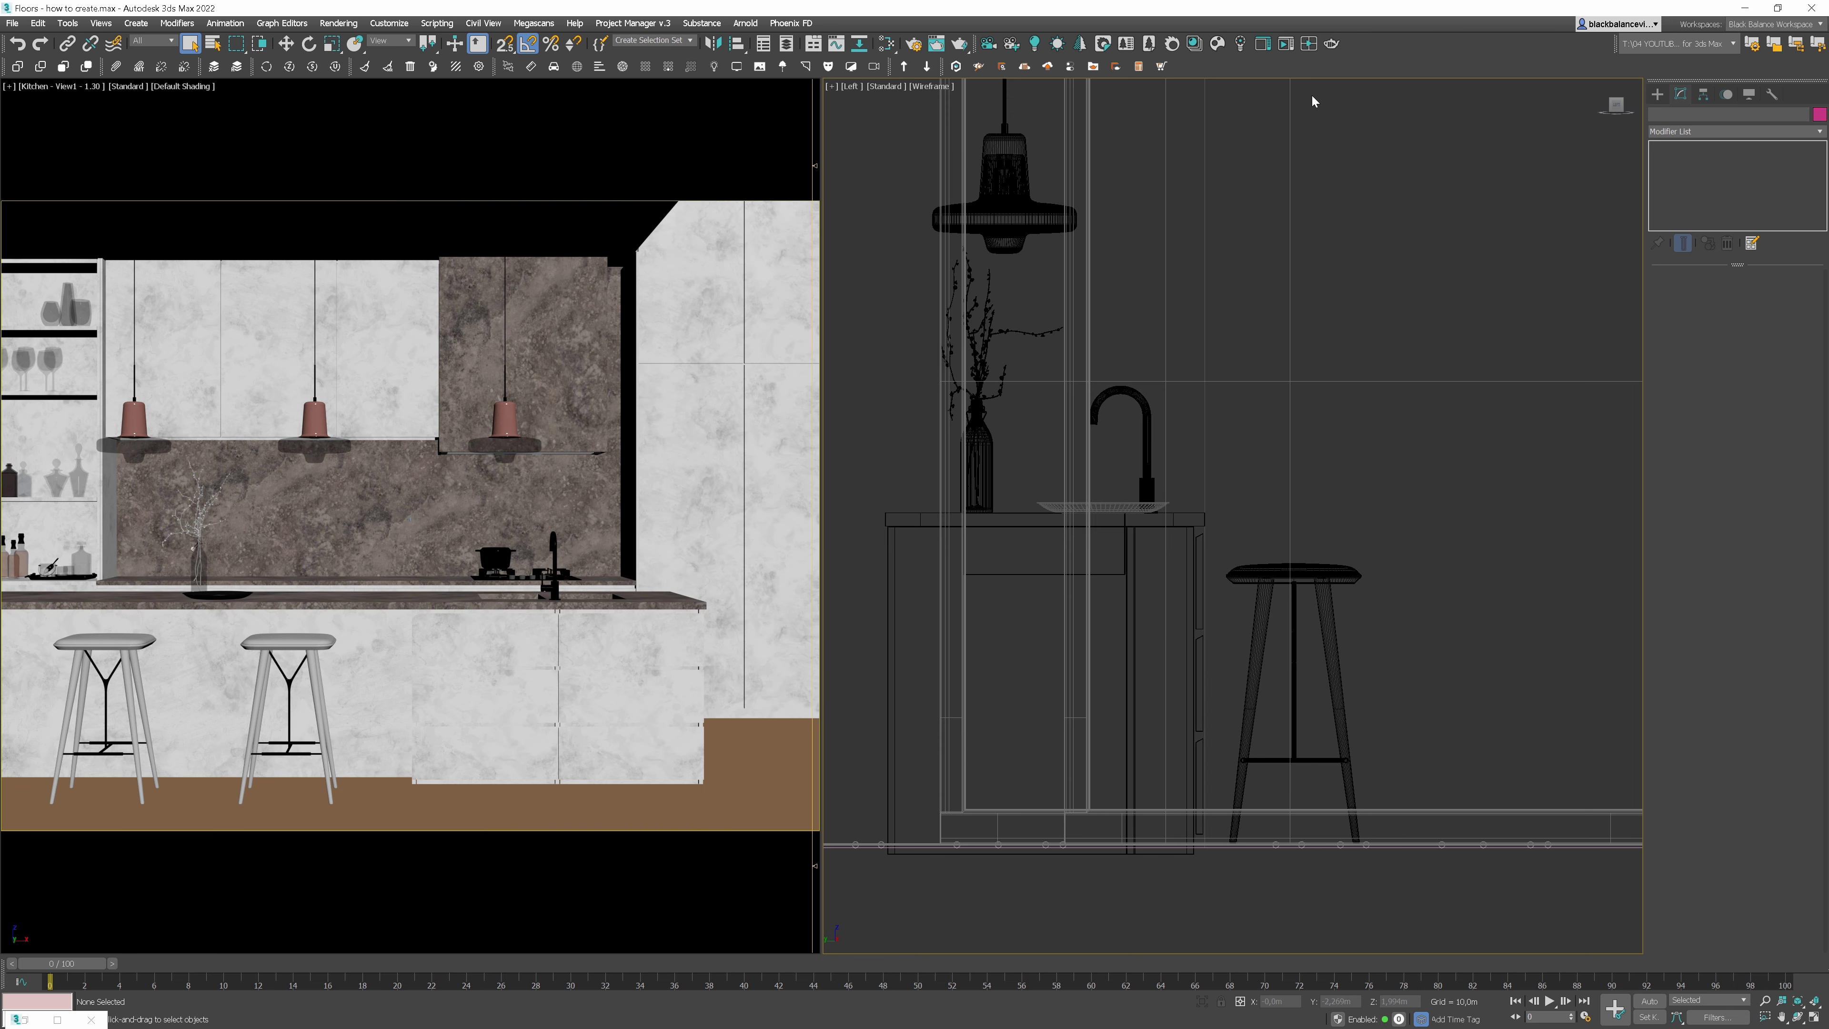
left_click(1448, 845)
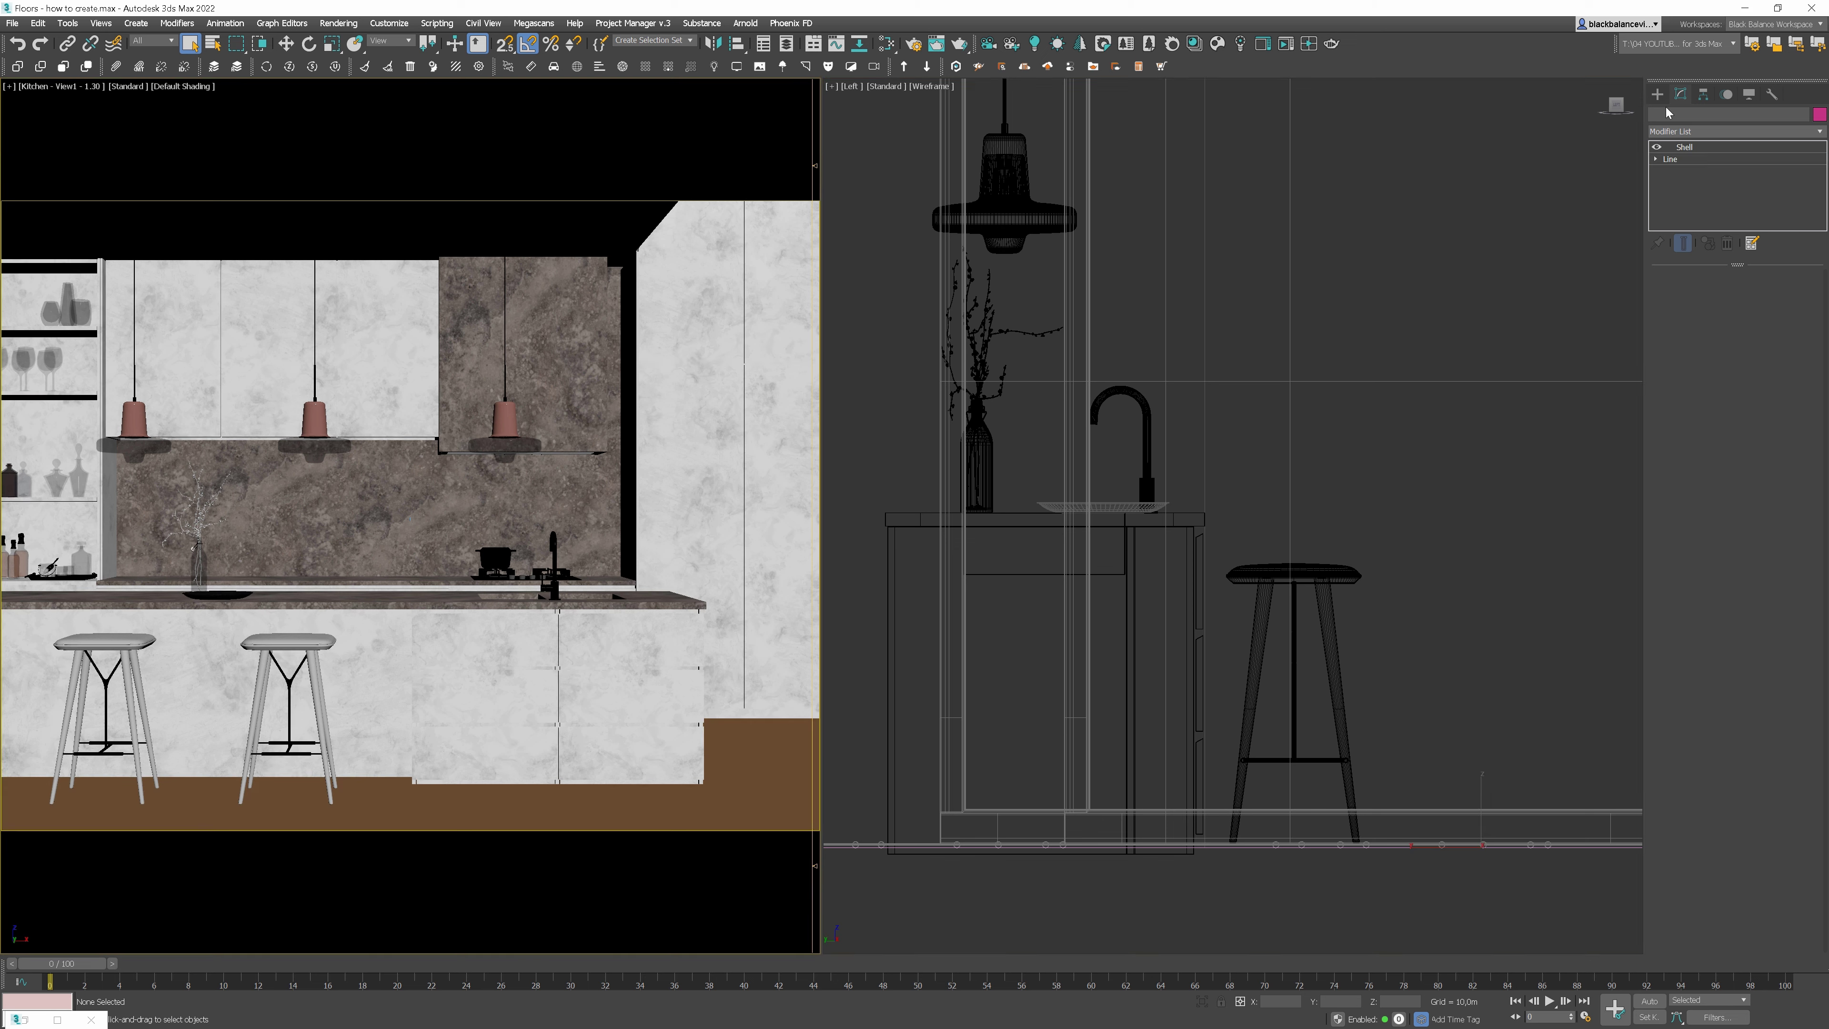
left_click(1721, 131)
type("u")
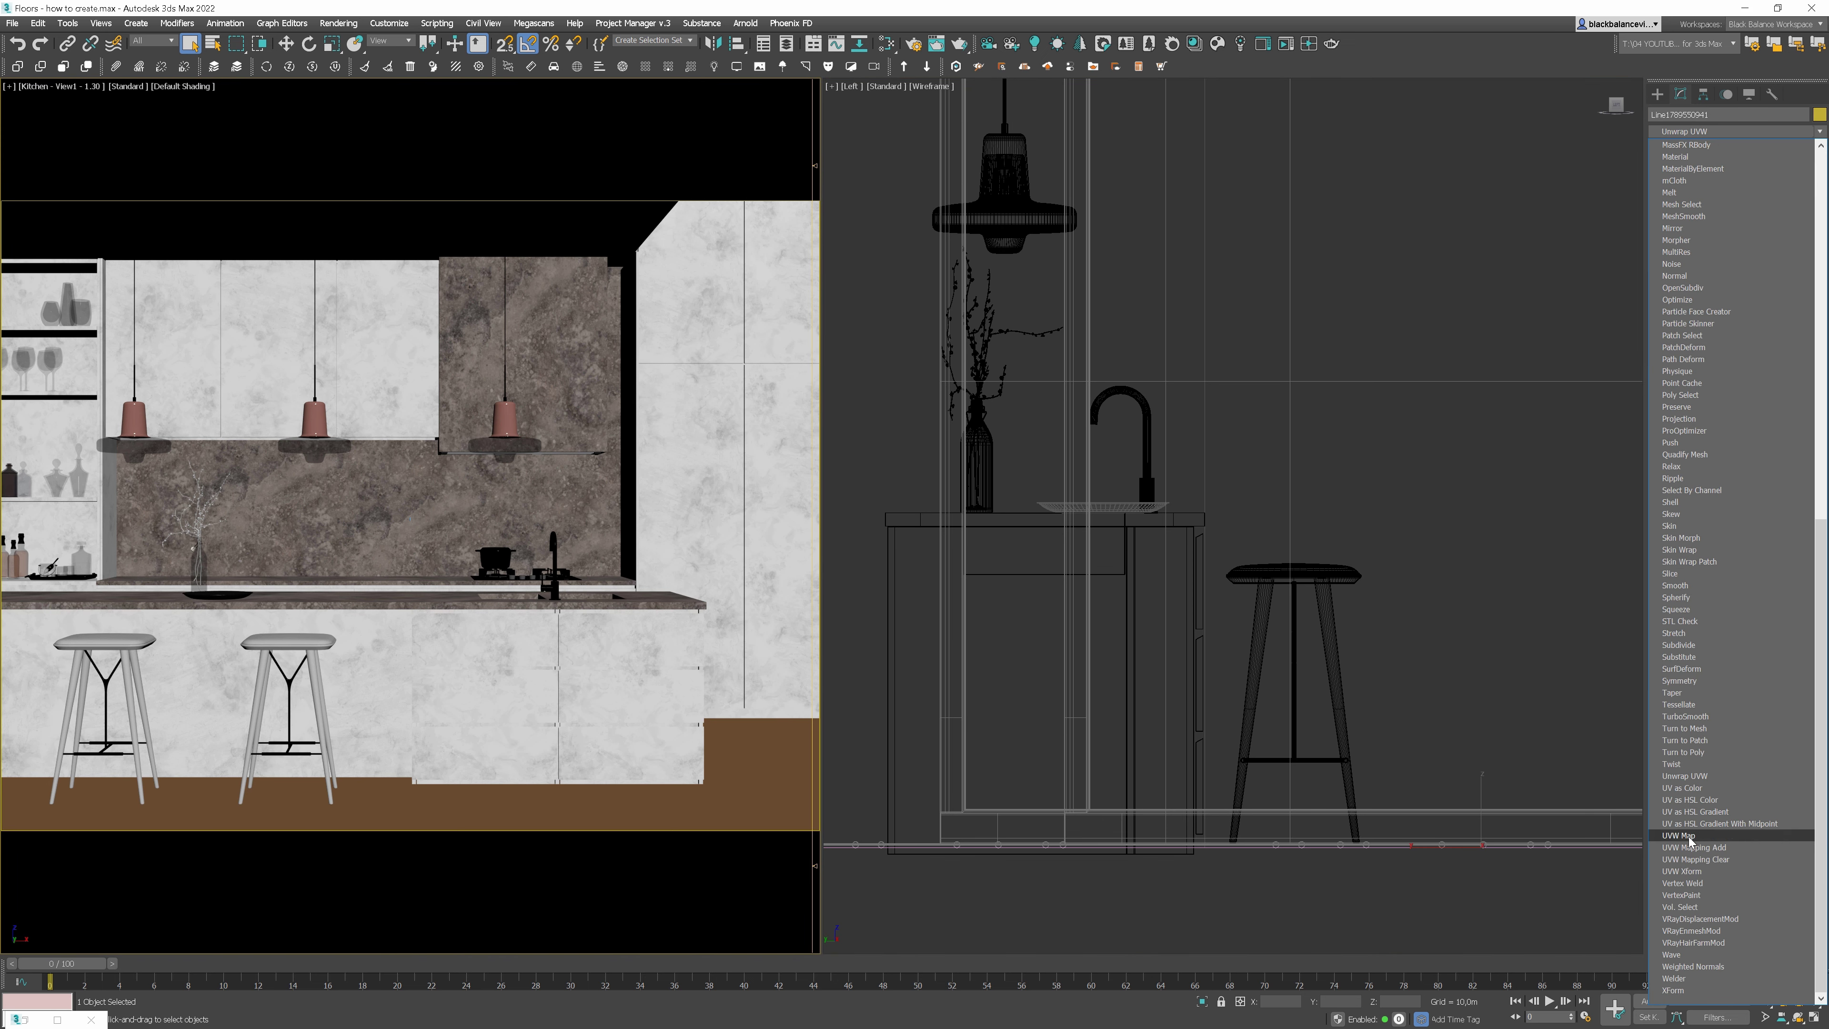
left_click(1684, 829)
Switch the mapping to Box and set length, width and height to 1,5m
left_click(1703, 360)
double_click(1734, 405)
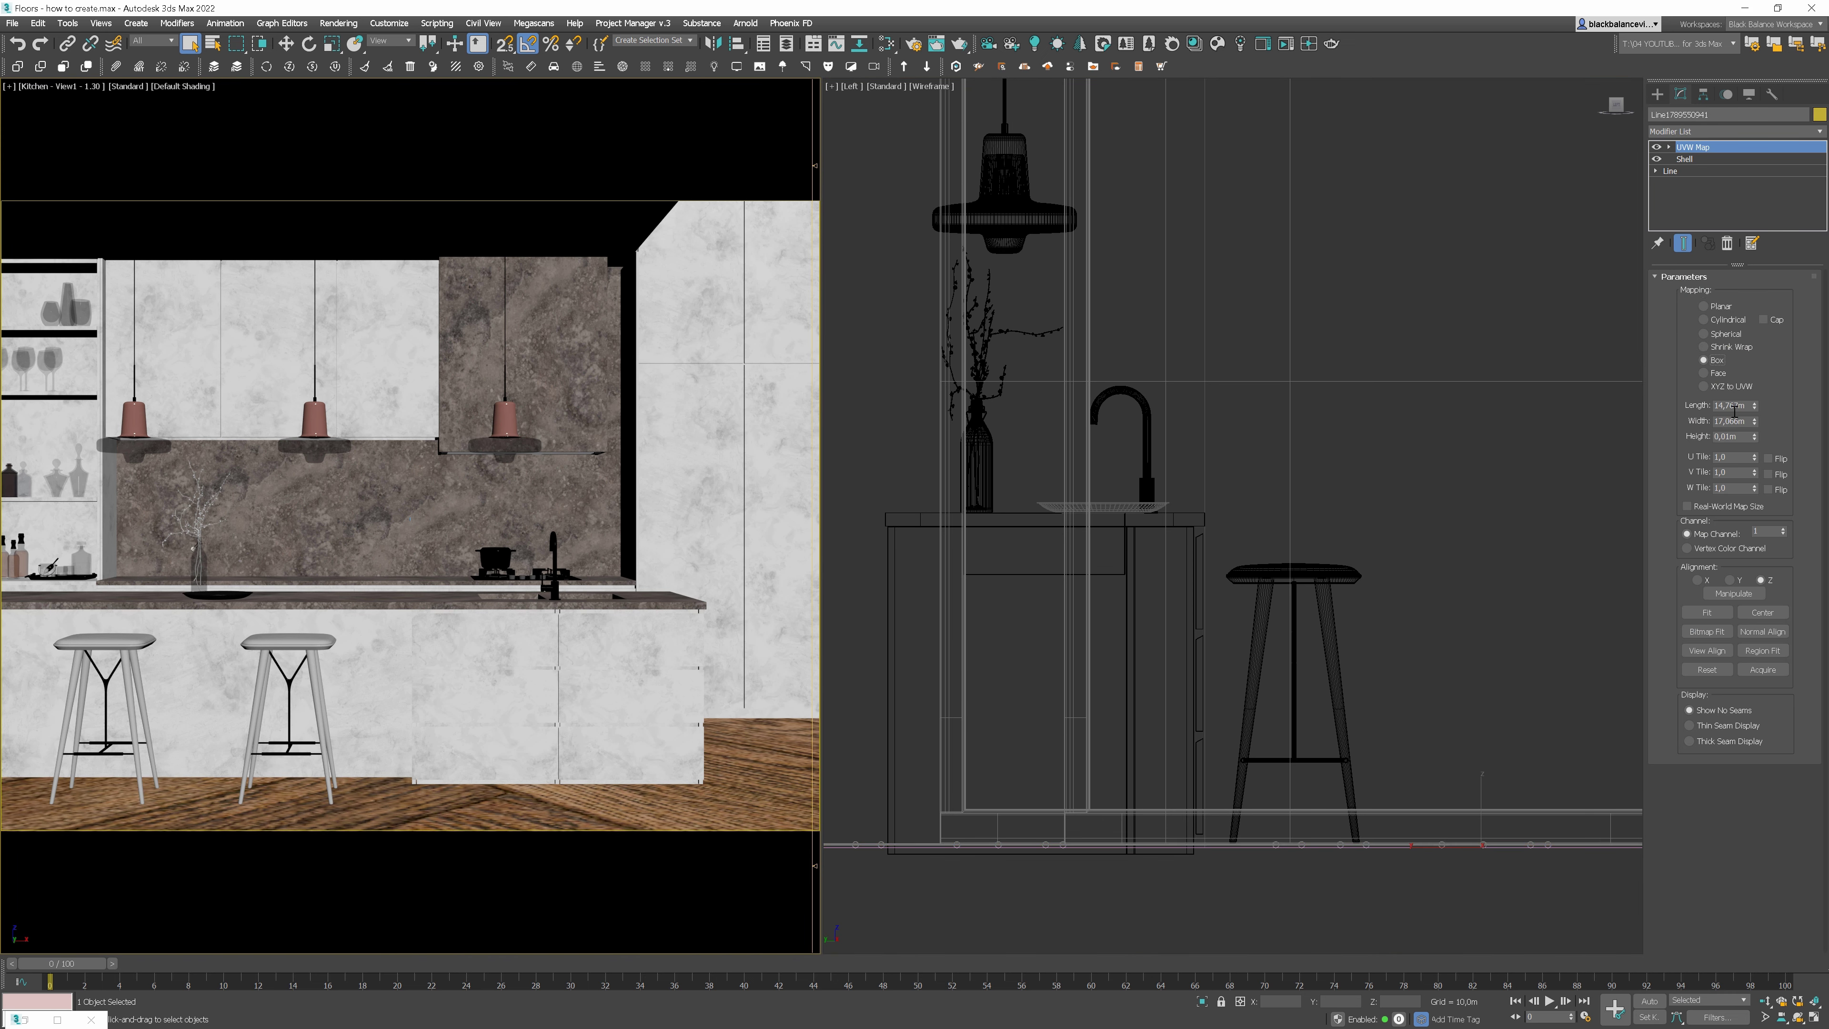
type("1")
key("Tab")
type("1")
key("Tab")
type("1")
key("Return")
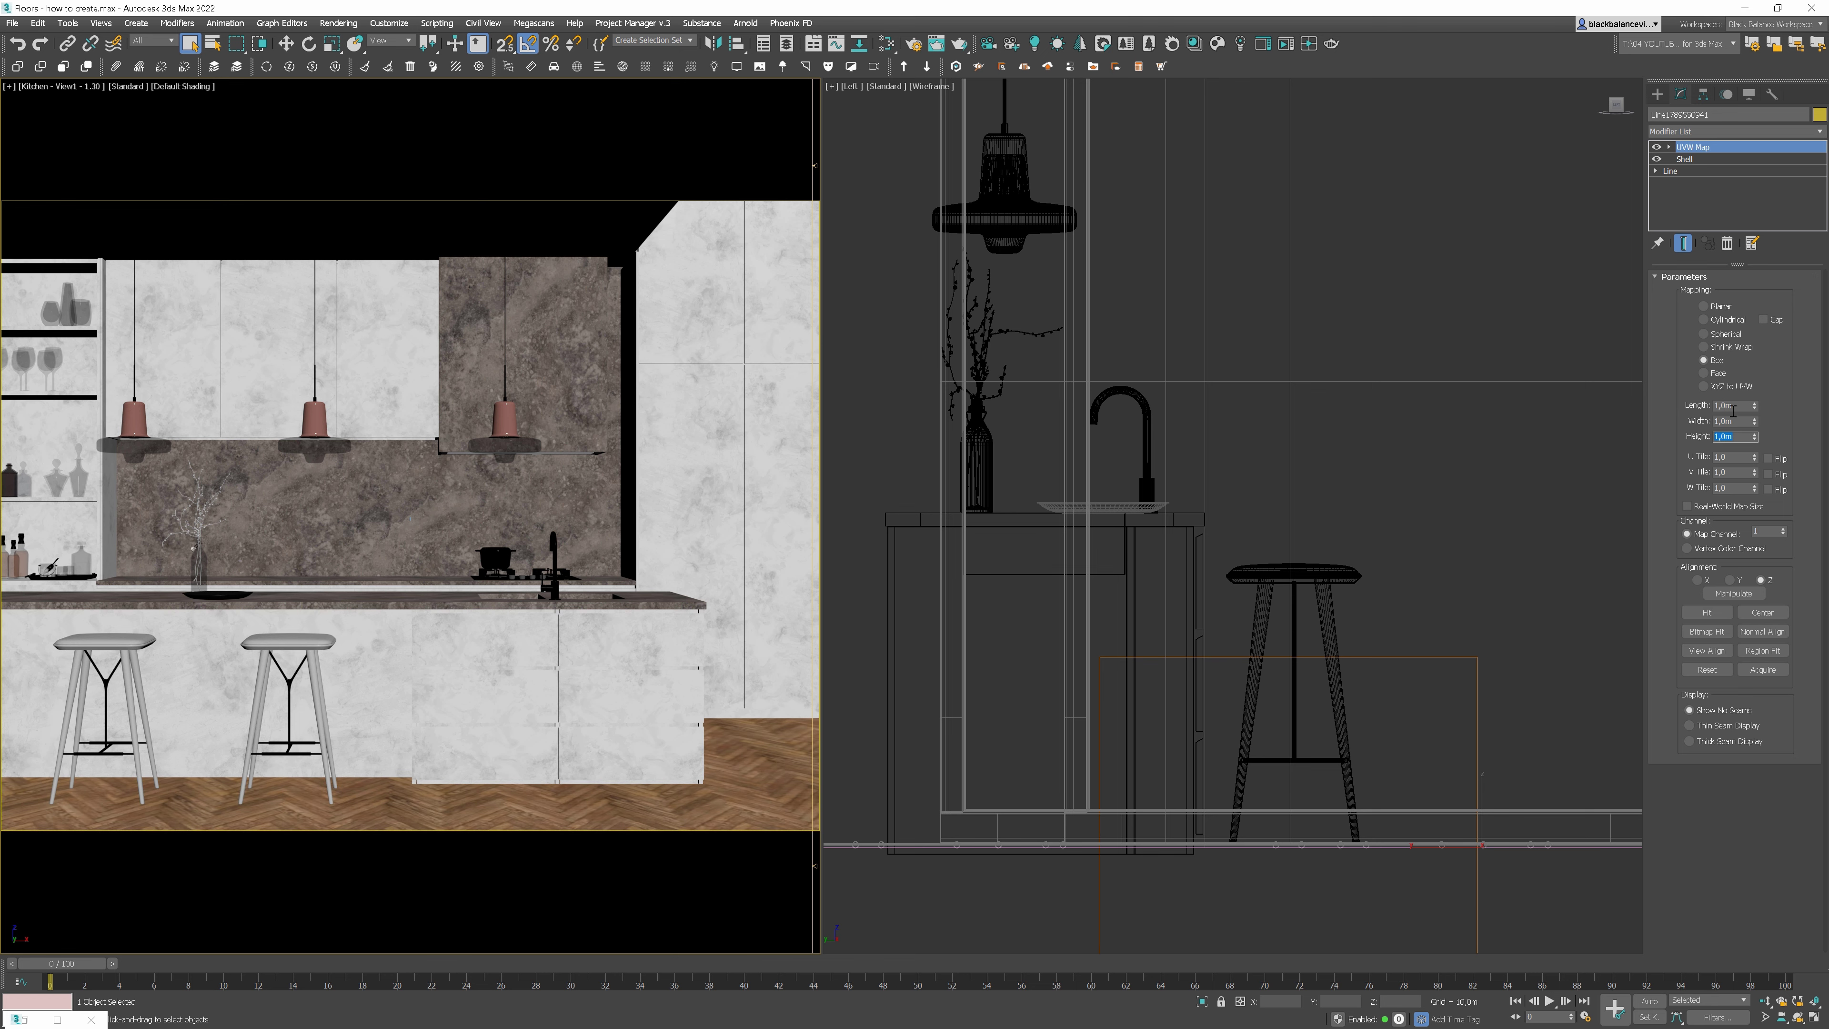
type("2")
key("Return")
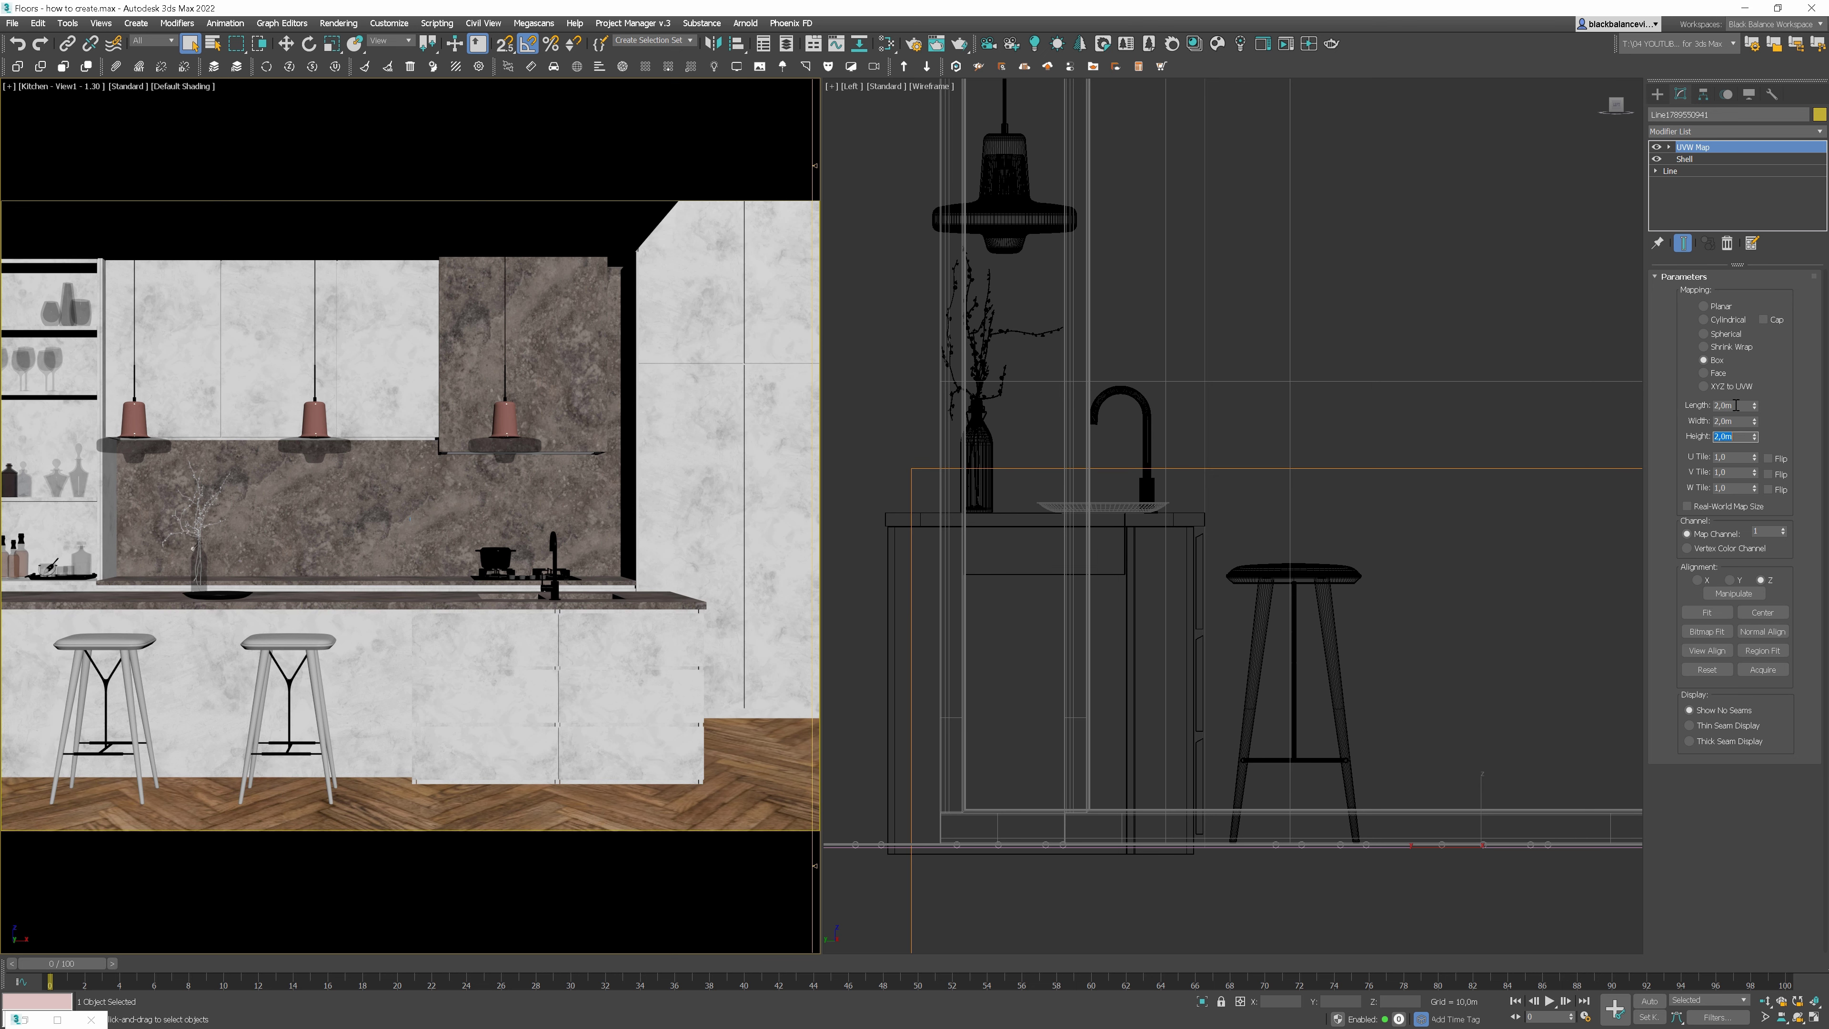
type("1,5")
key("Return")
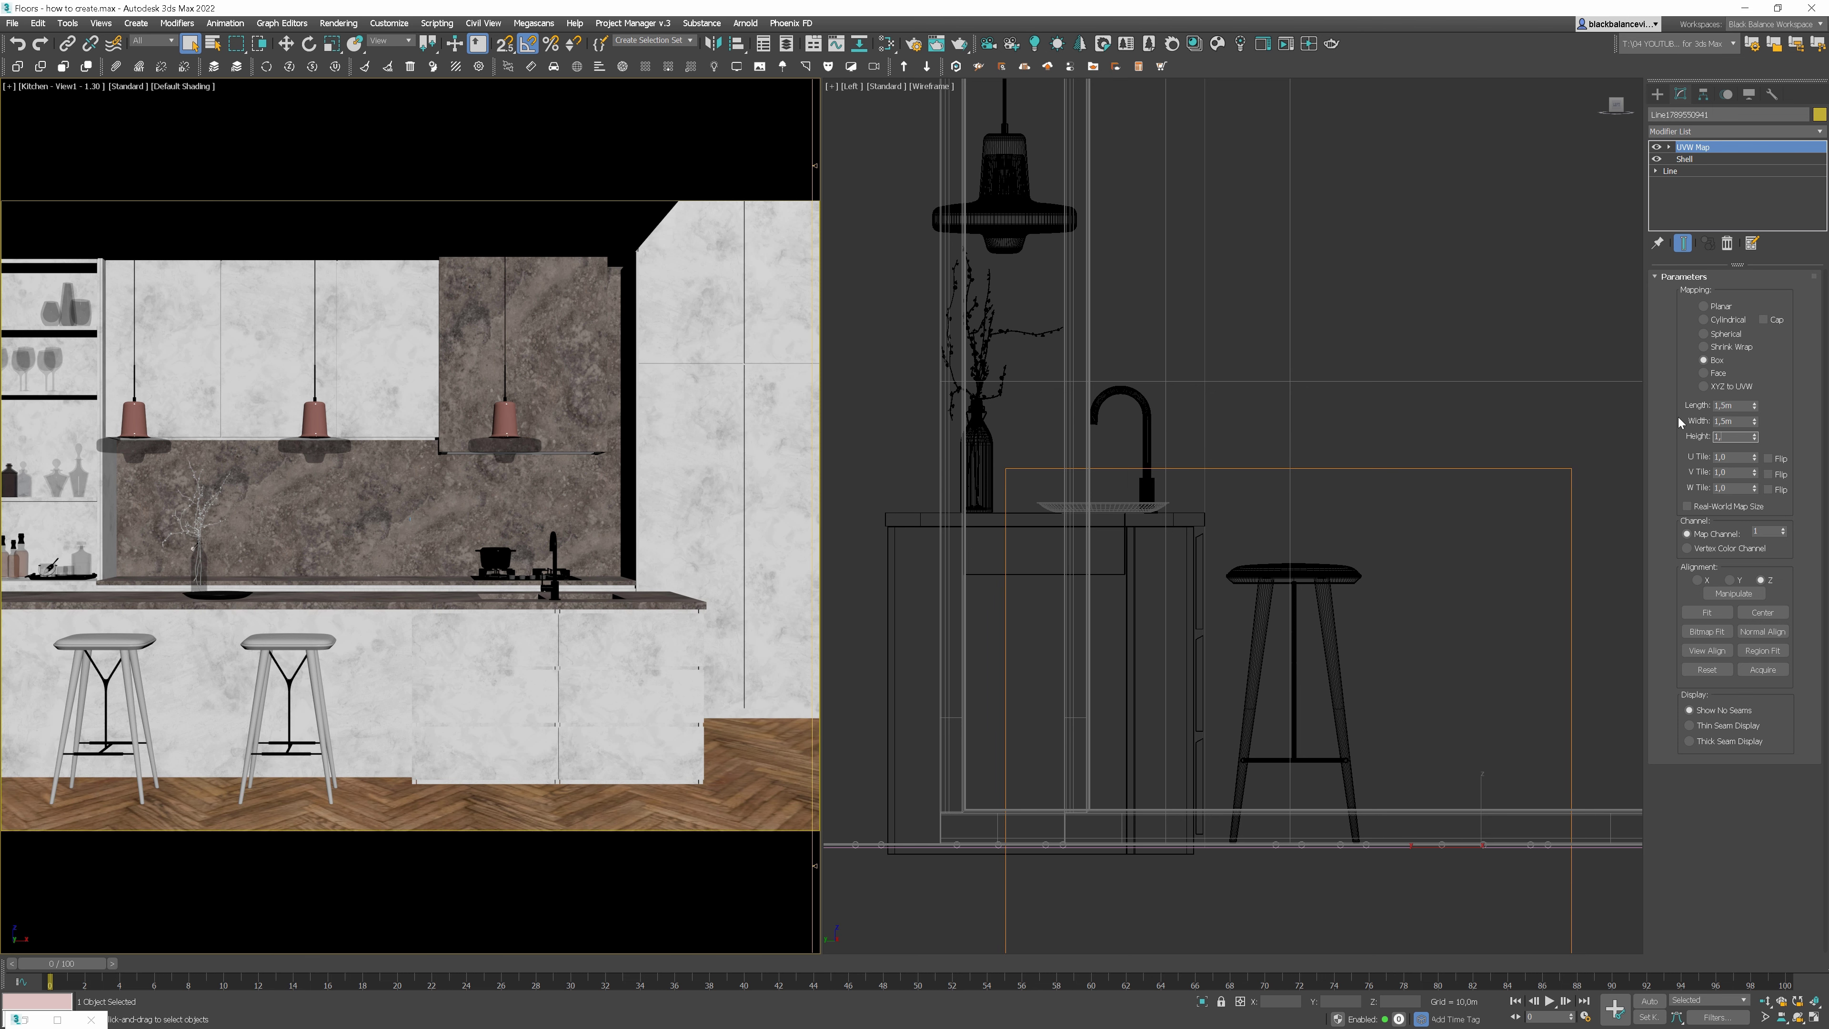
Start an interactive Corona render and enable 2D pan and zoom of the camera view
right_click(536, 696)
left_click(461, 656)
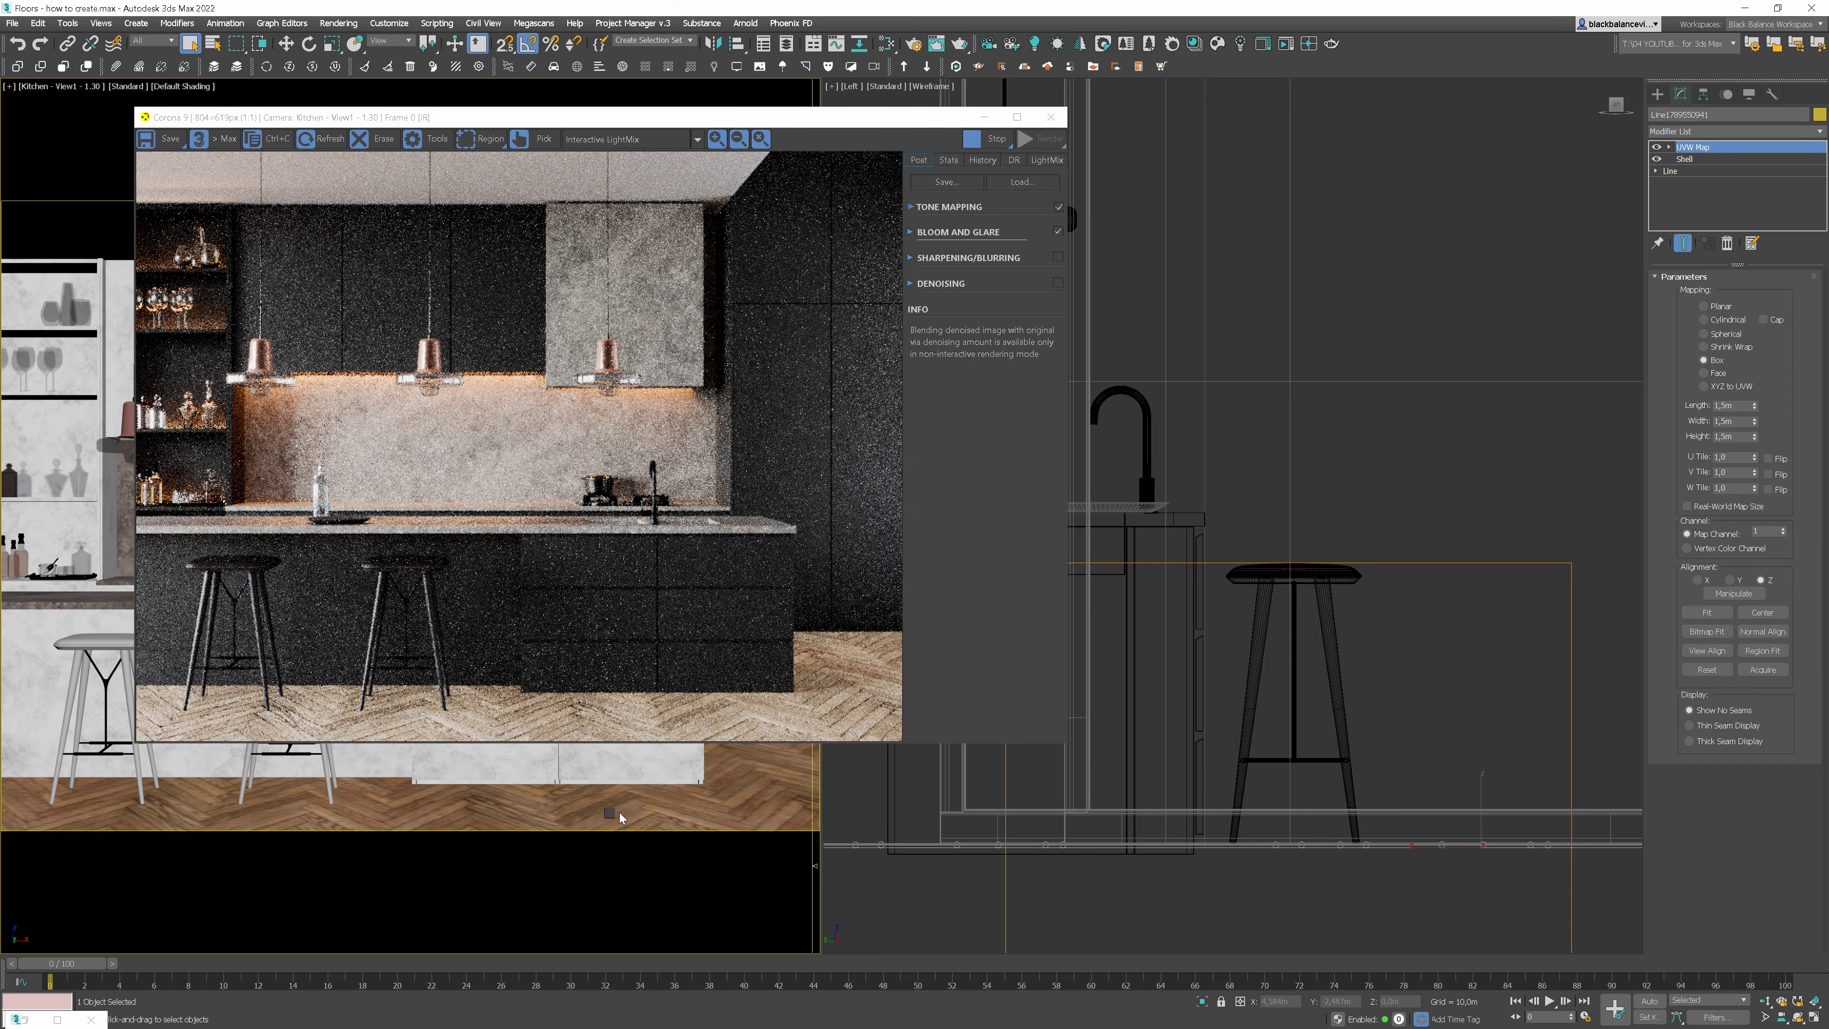
right_click(614, 808)
left_click(575, 846)
scroll(790, 549, "up", 10)
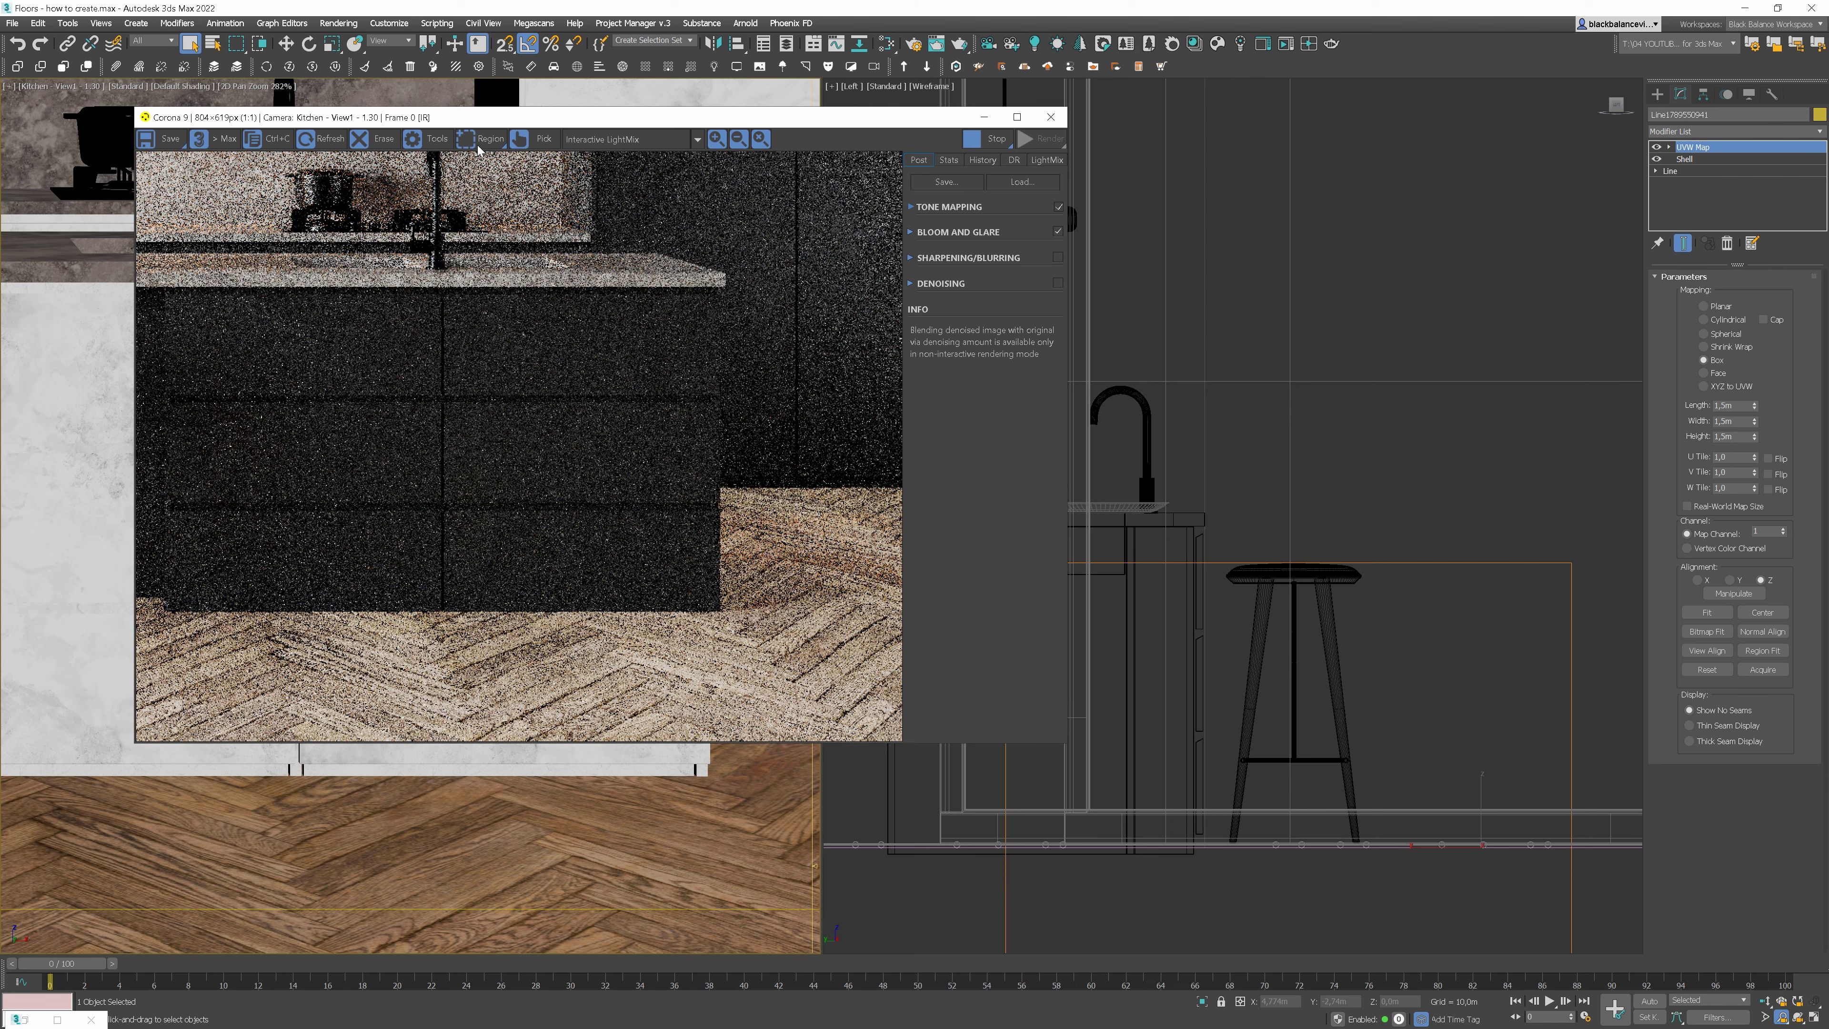
Draw the render region over the floor beside the island, extending it upward and left
left_click_drag(643, 690, 523, 740)
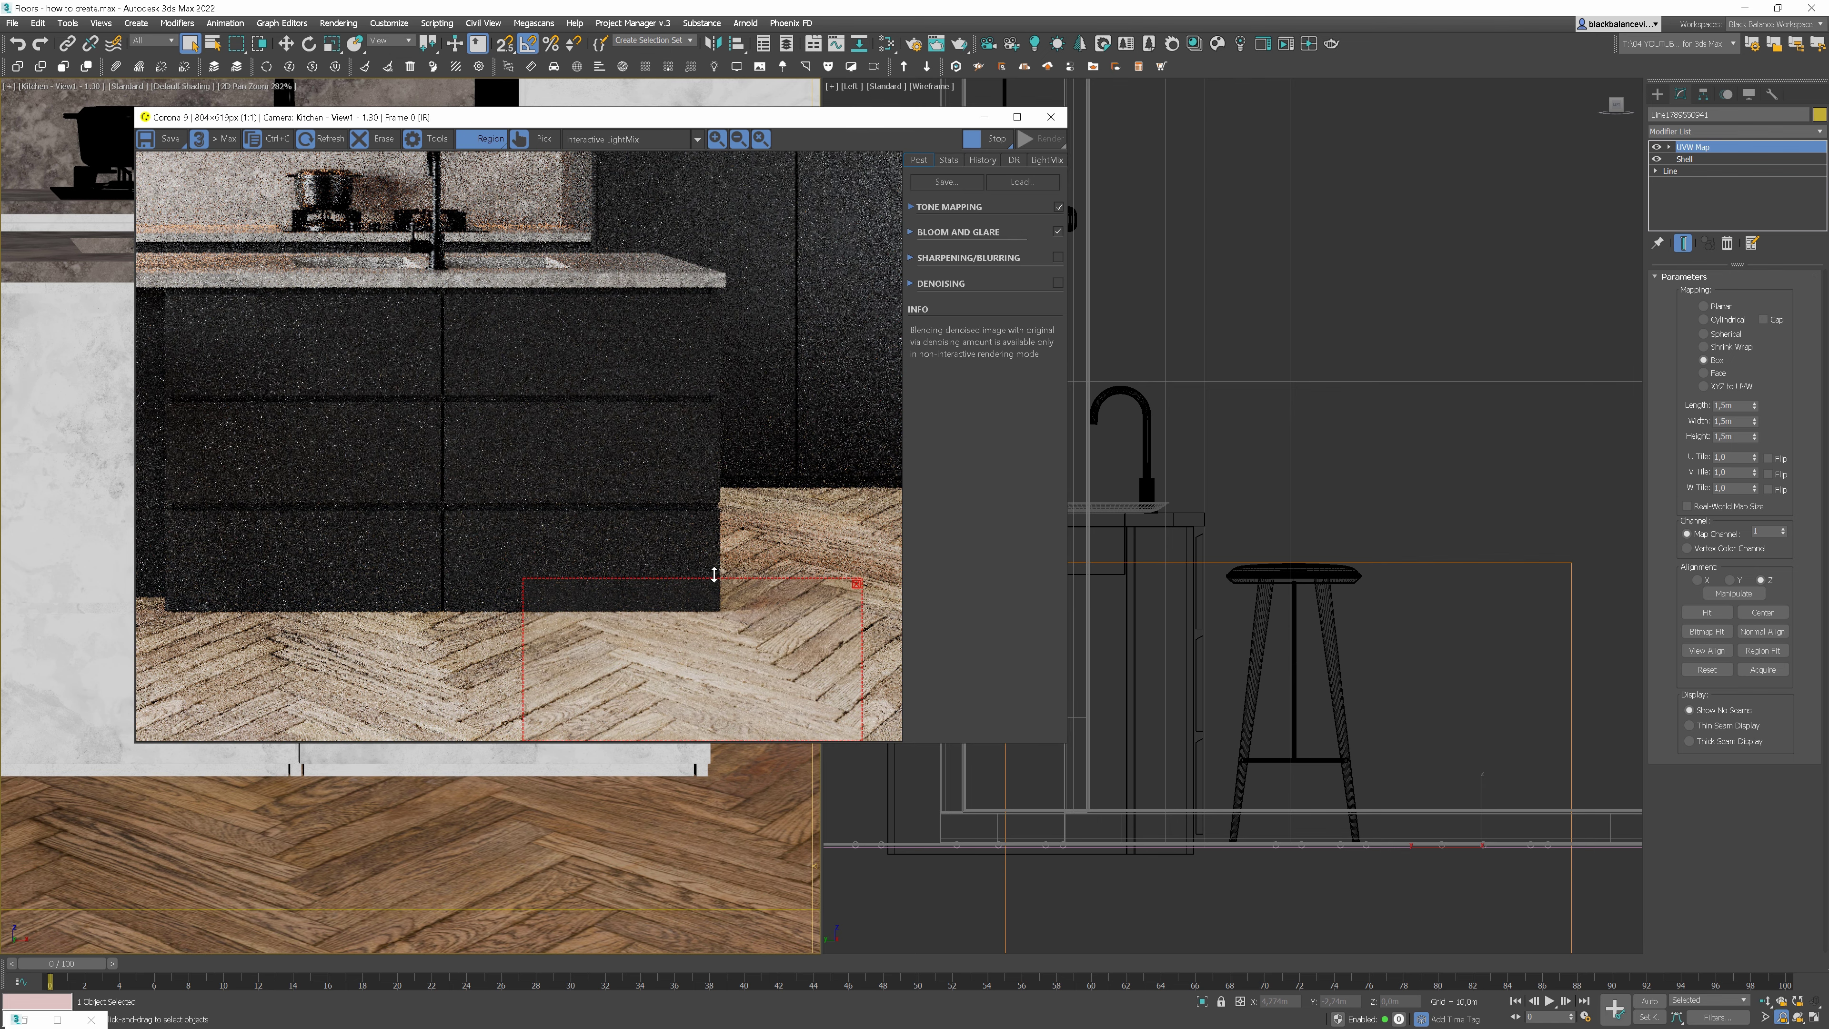
left_click_drag(714, 579, 714, 501)
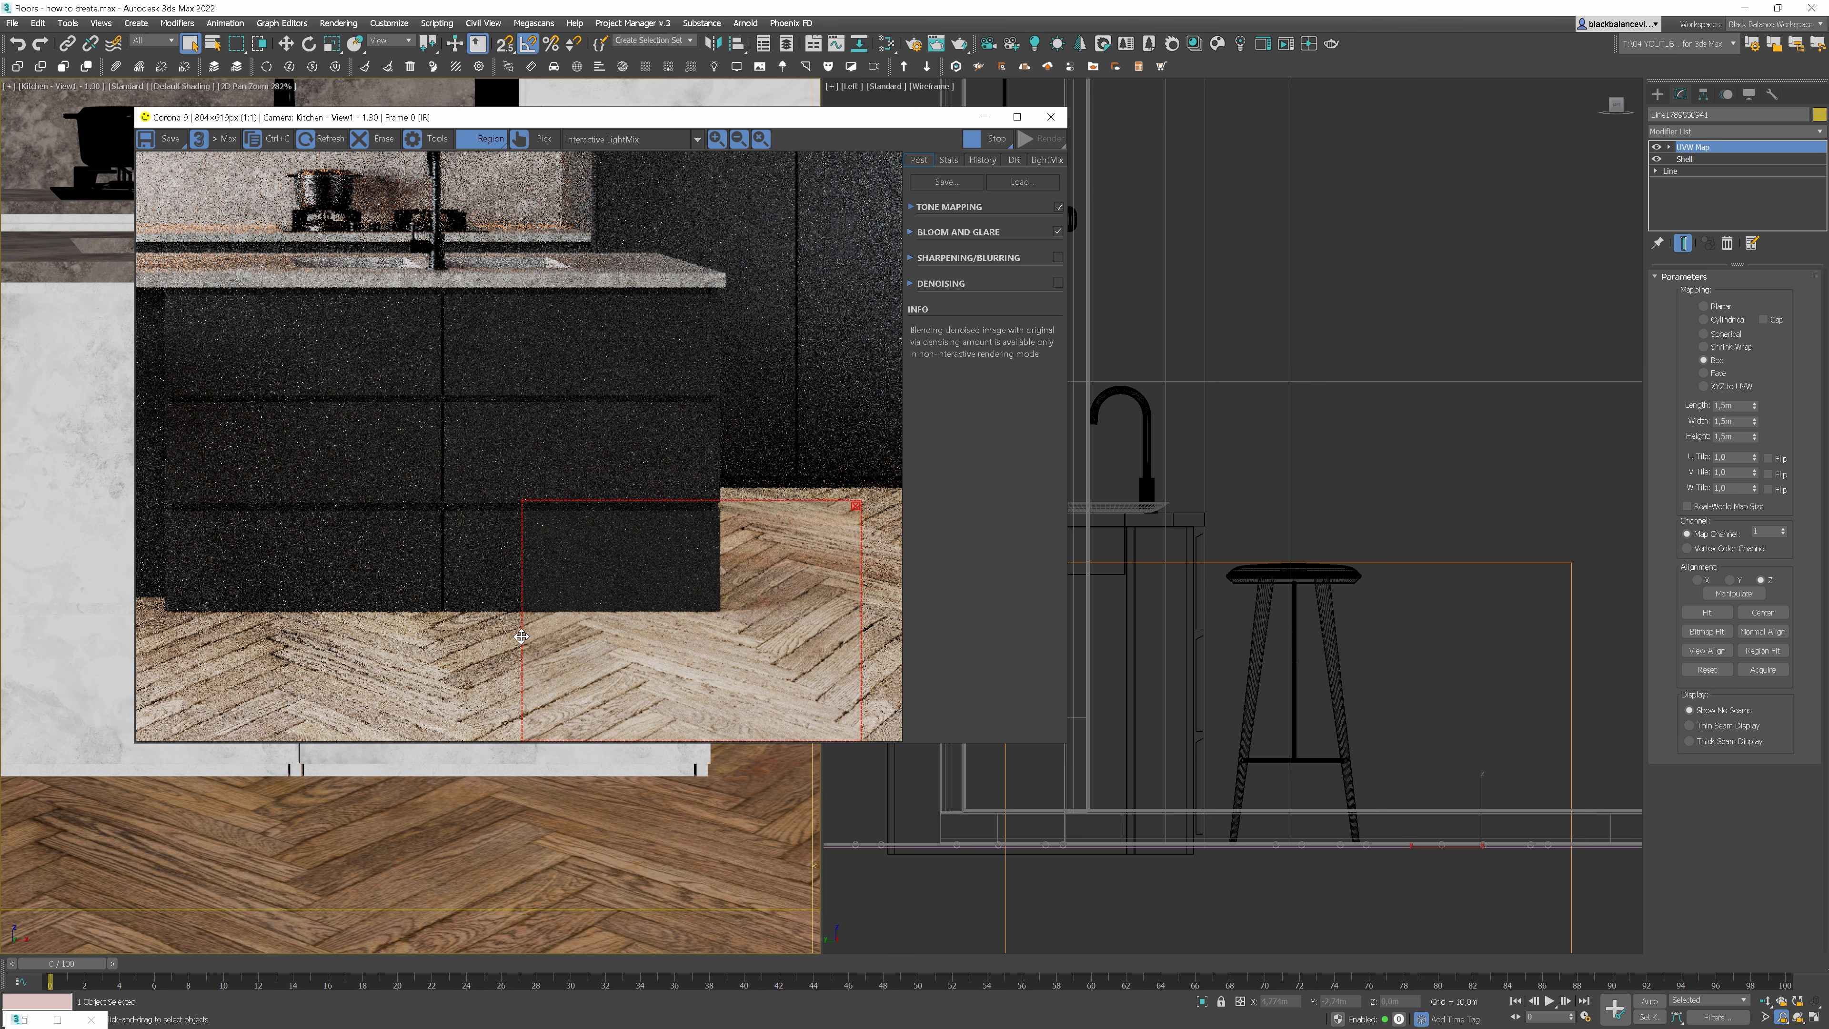
left_click_drag(444, 637, 229, 636)
Set the wood material's Displacement Max level to 0,01m in Slate
key("m")
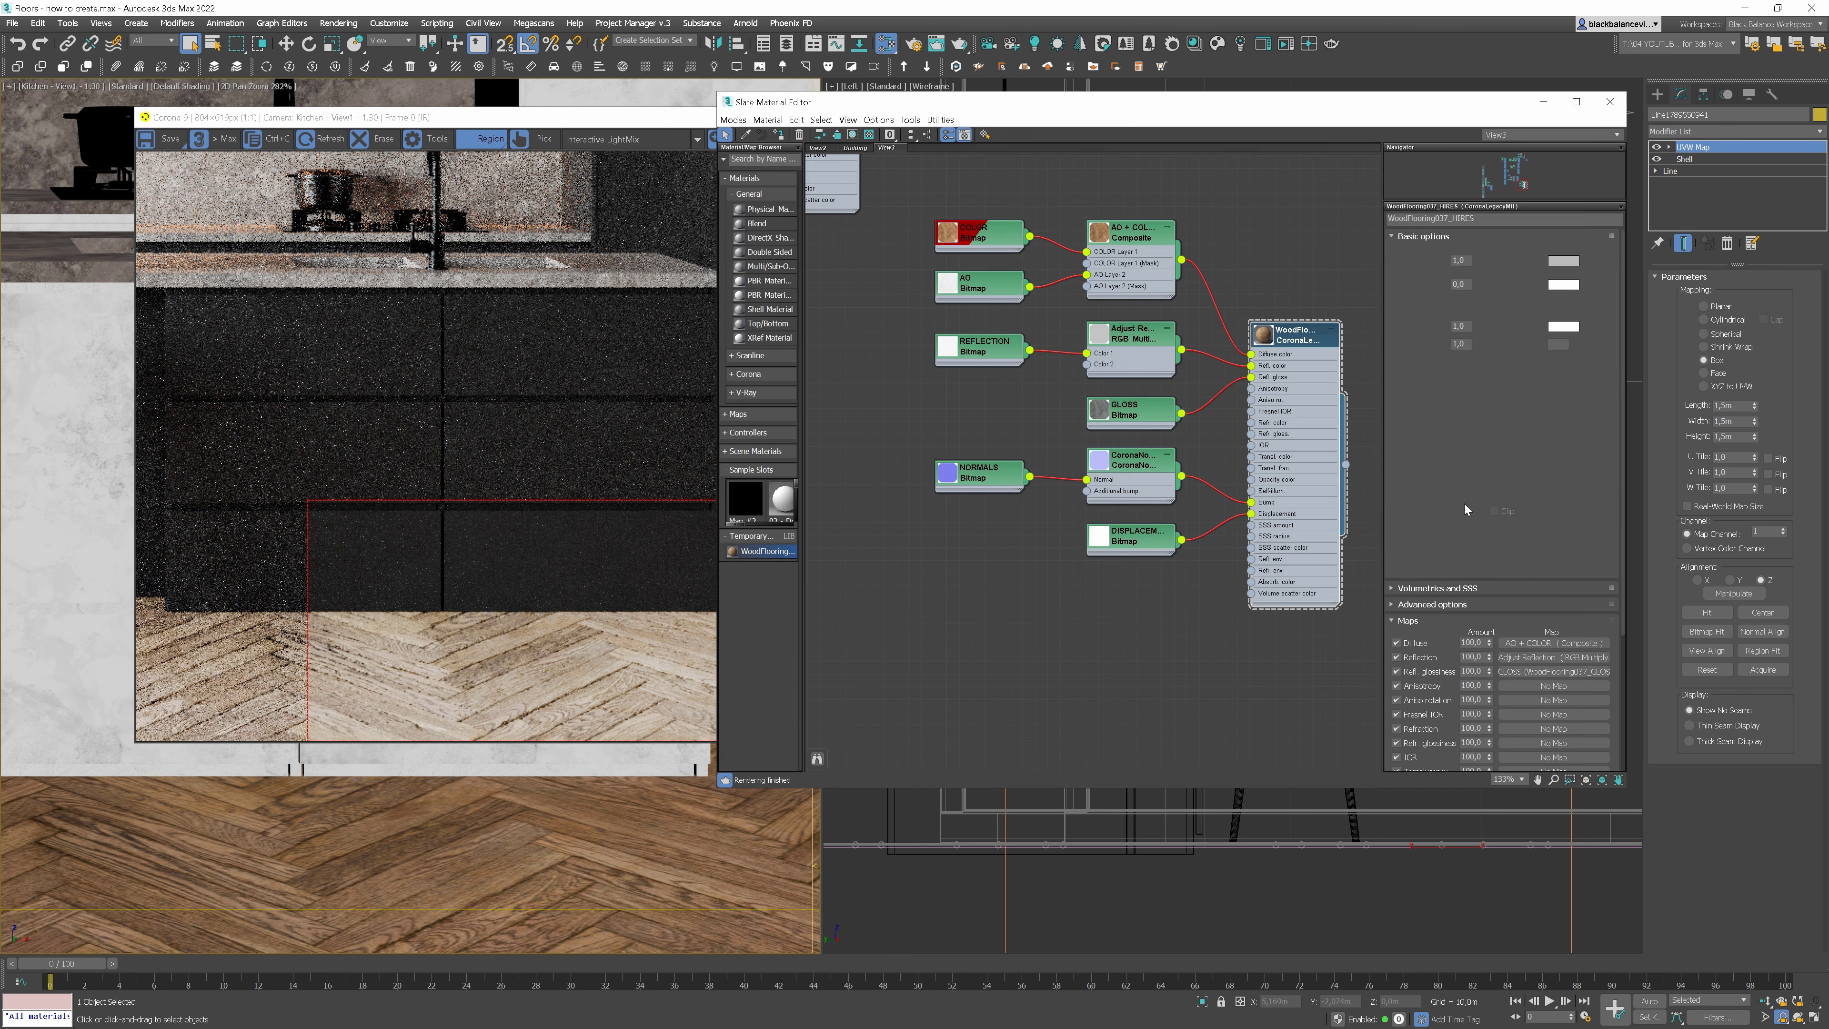
left_click_drag(1463, 563, 1472, 563)
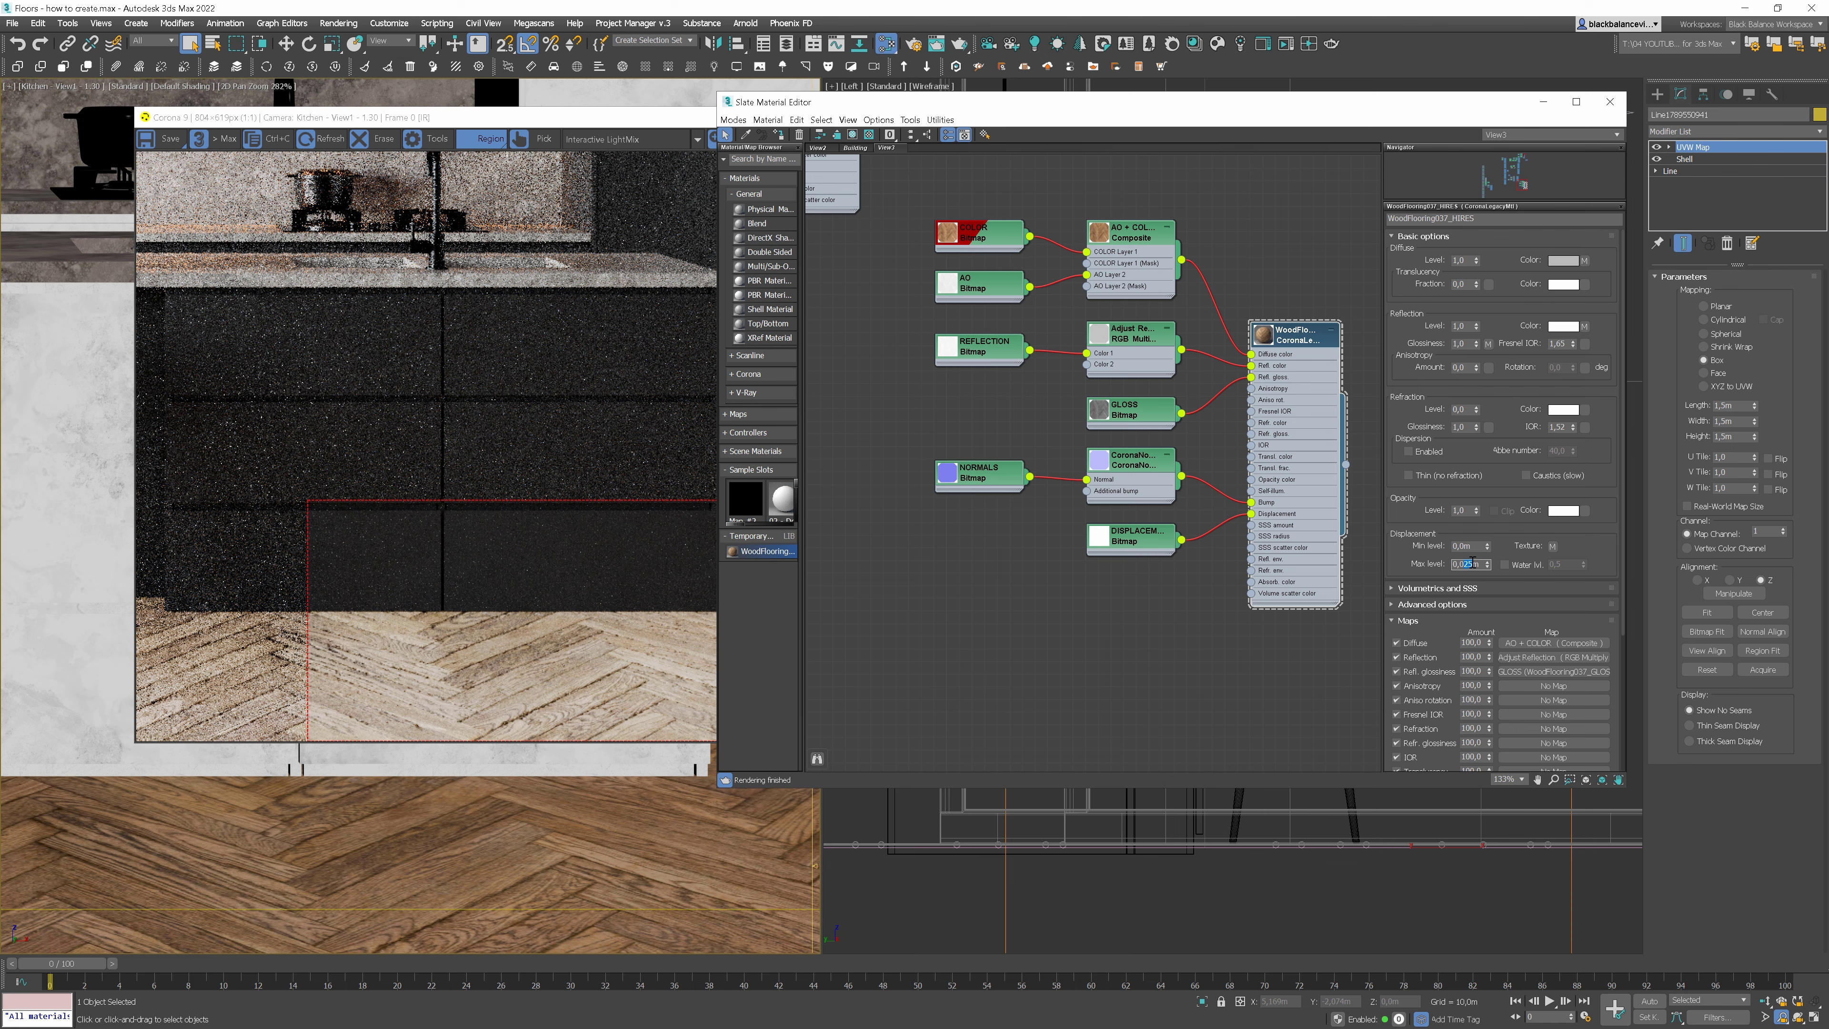
type("1")
key("Return")
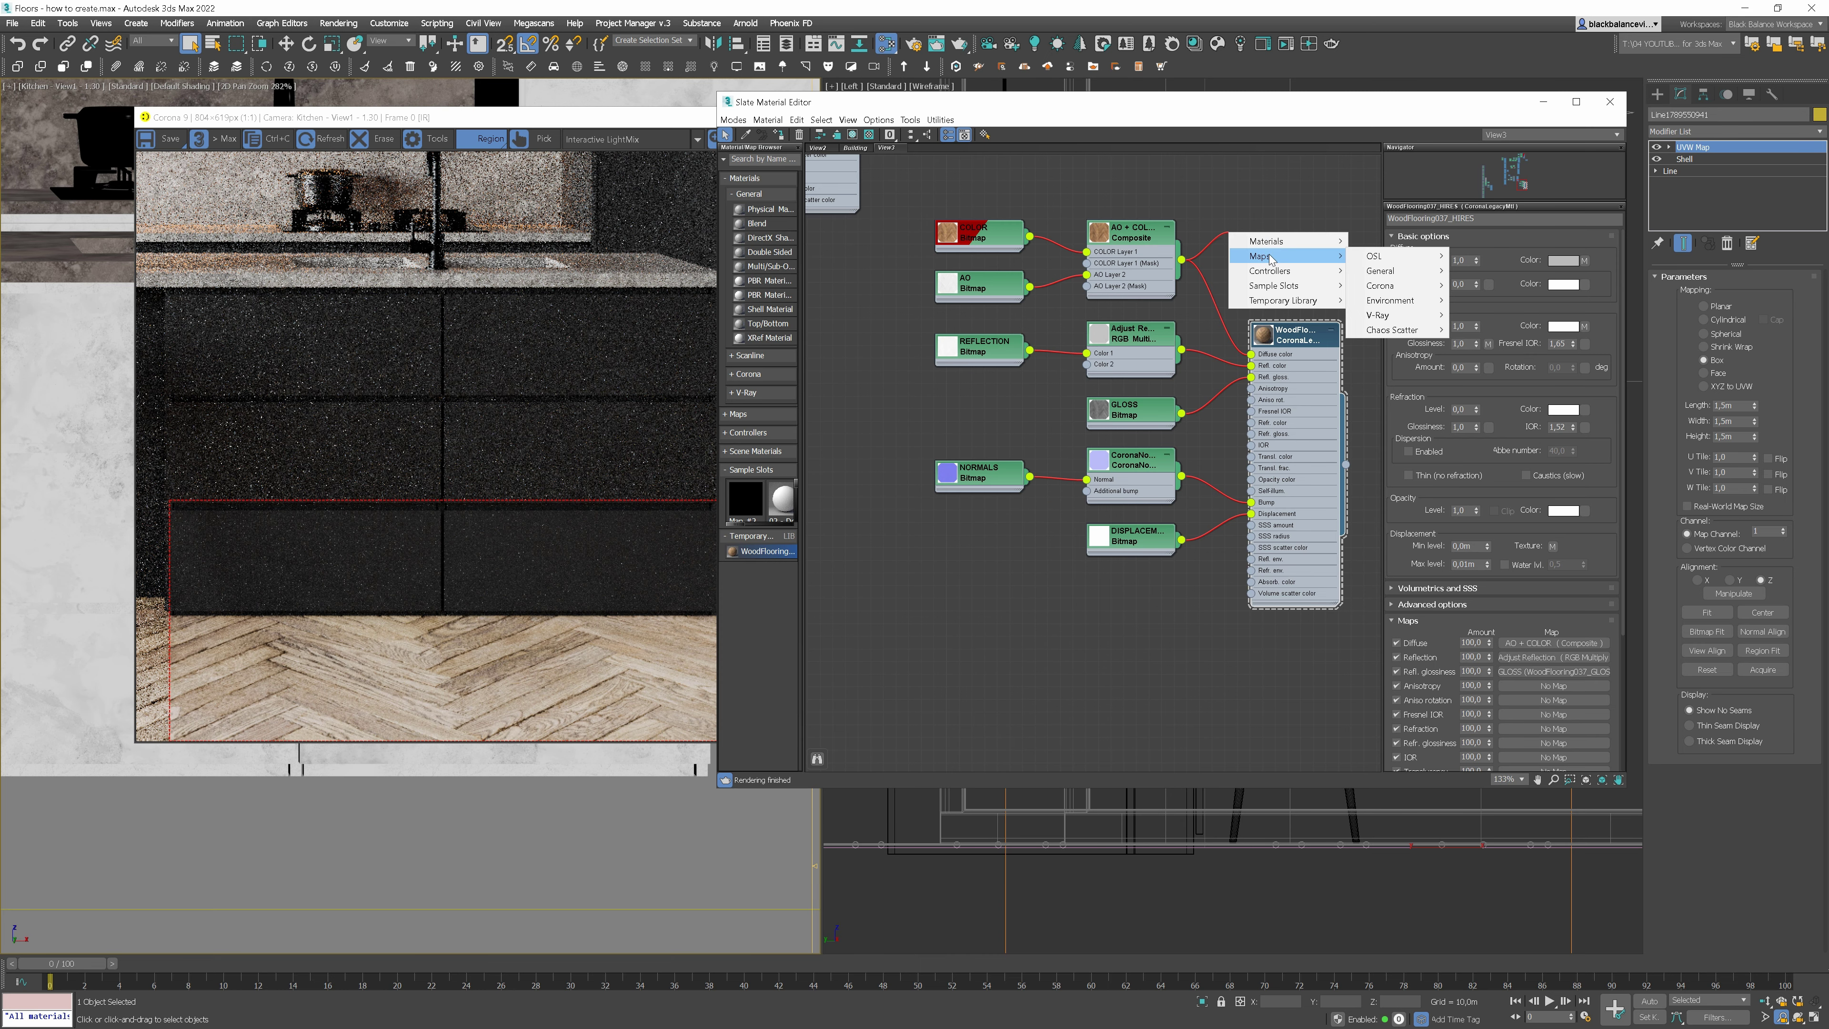
Wire a Color Correction map into Diffuse, lower saturation, and try Advanced lightness gamma 1,5
left_click(1498, 353)
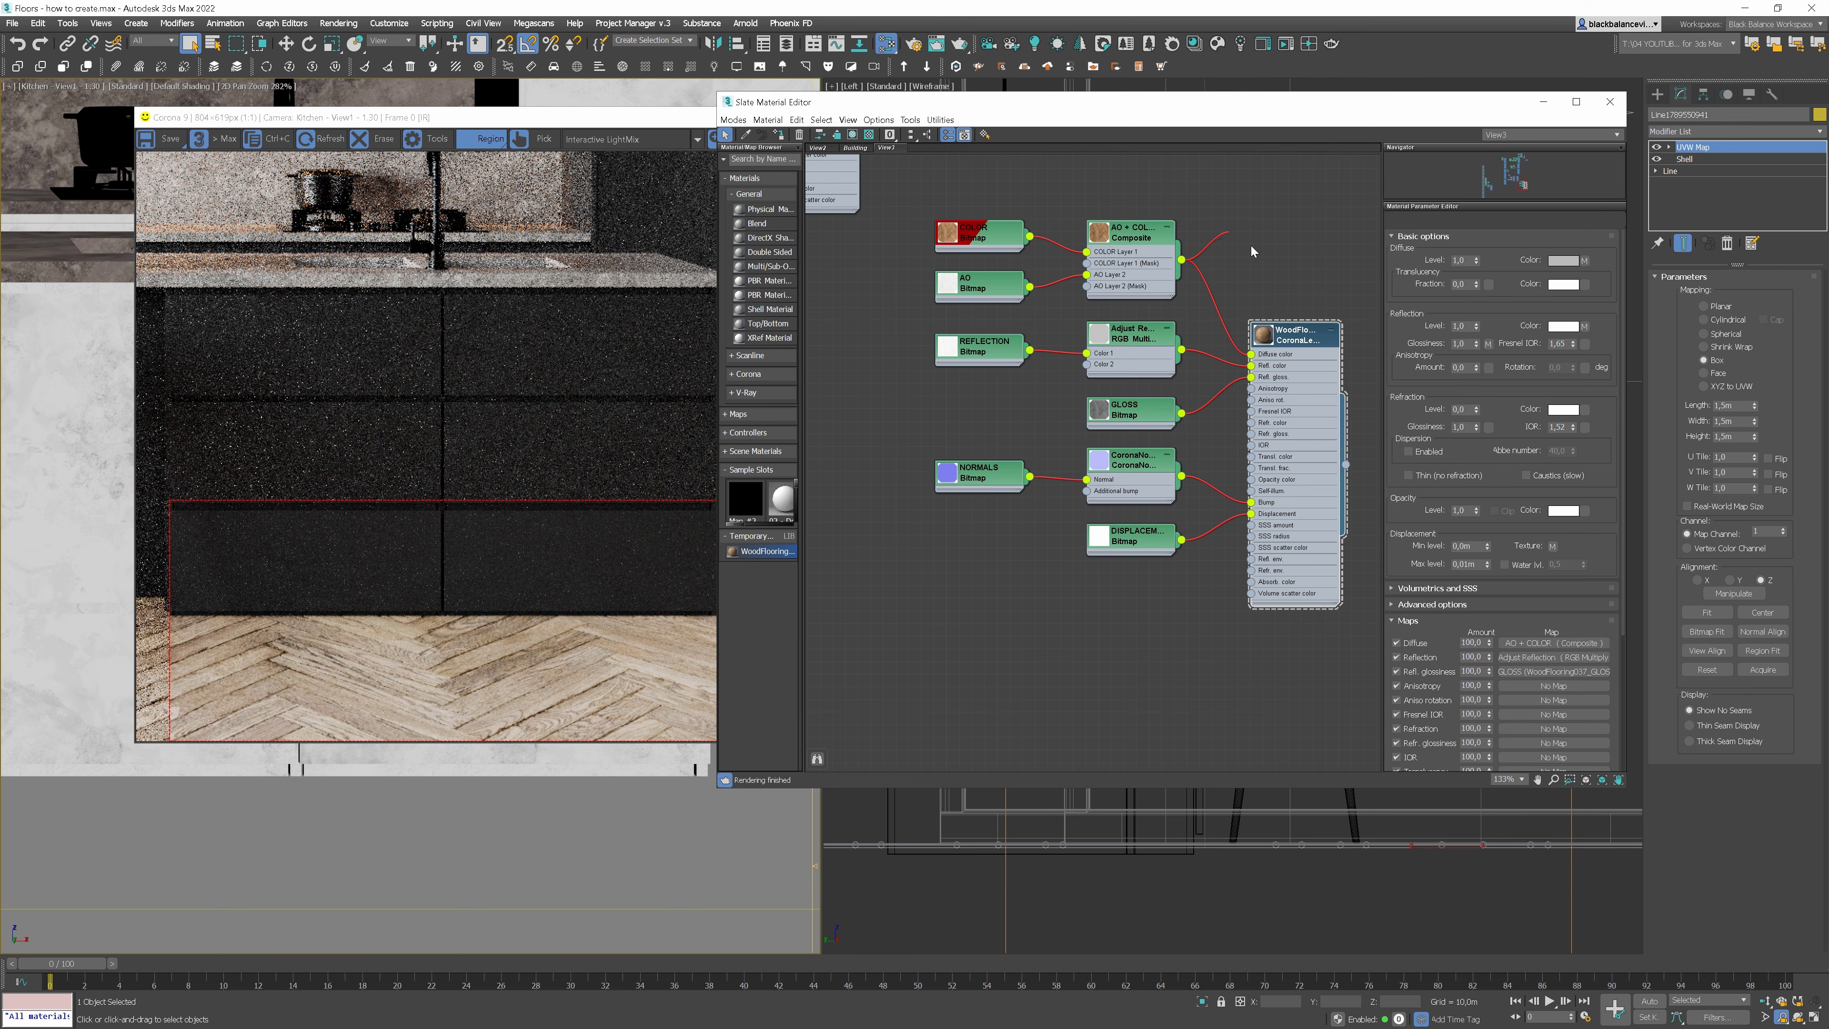
left_click_drag(1256, 355, 1253, 353)
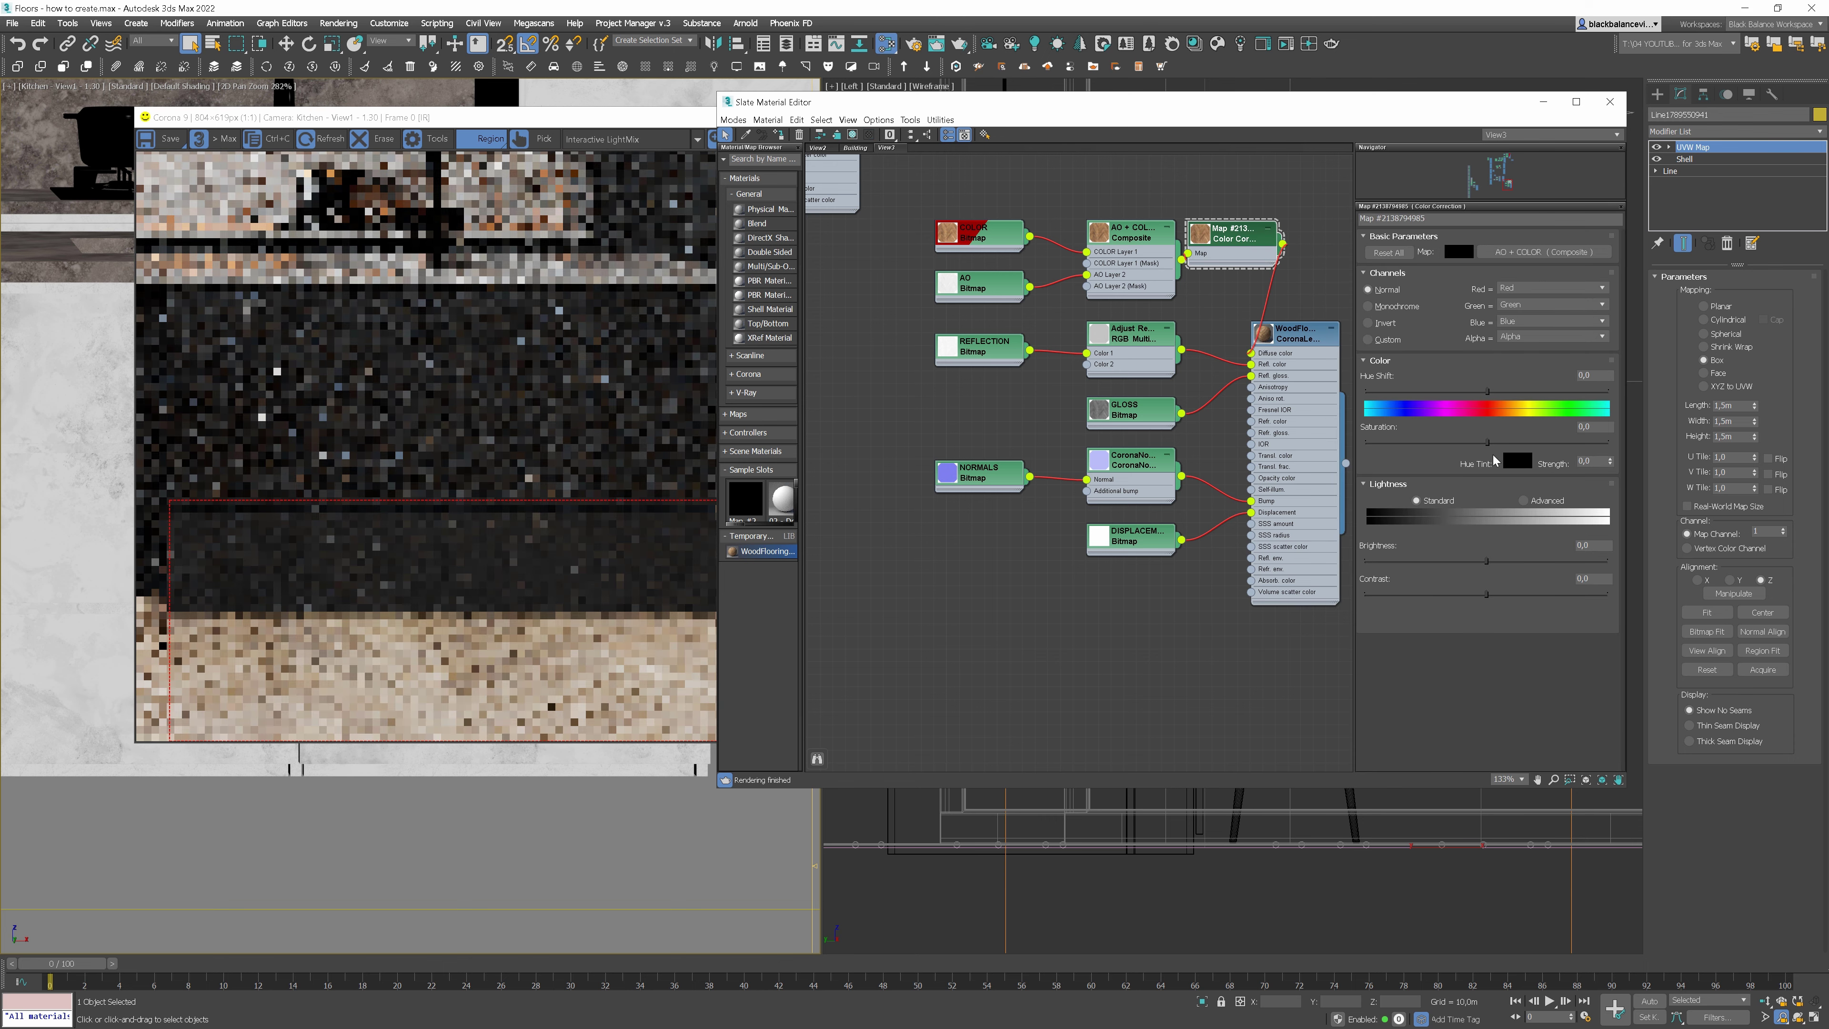
mouse_move(1487, 441)
left_mouse_down()
mouse_move(1407, 448)
mouse_move(1466, 446)
left_mouse_up()
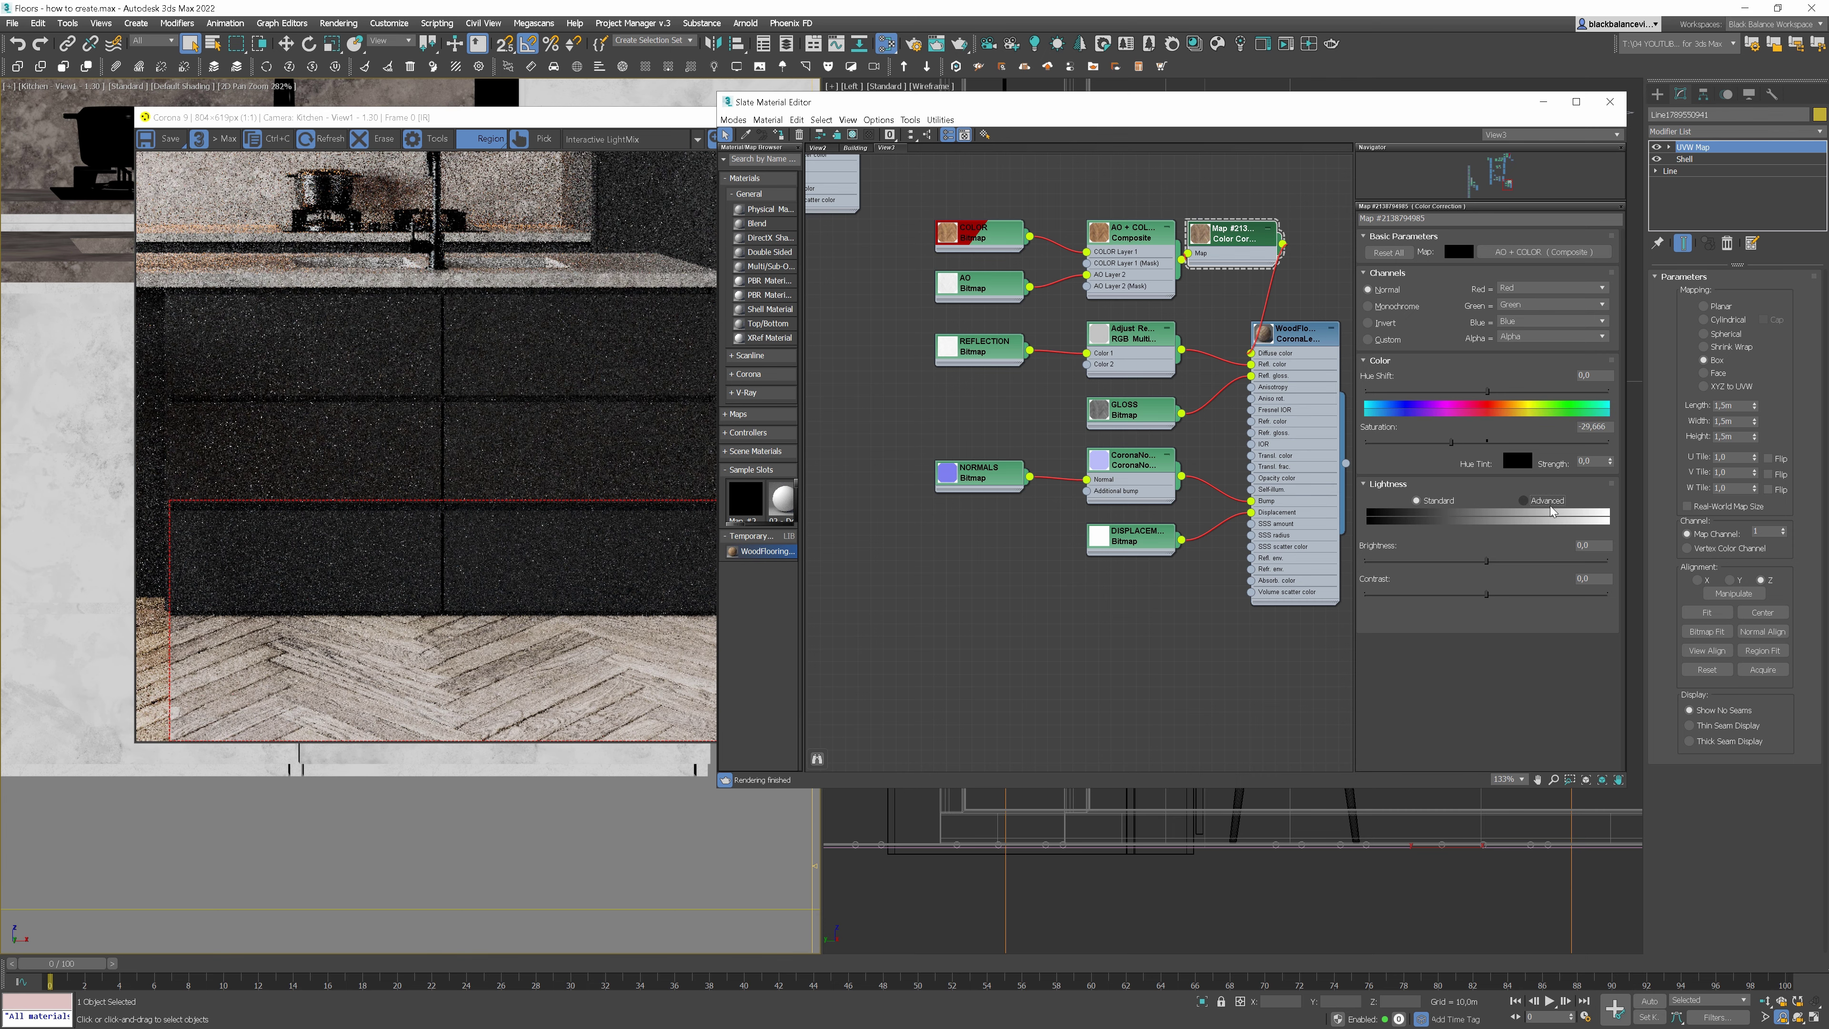
left_click(1525, 500)
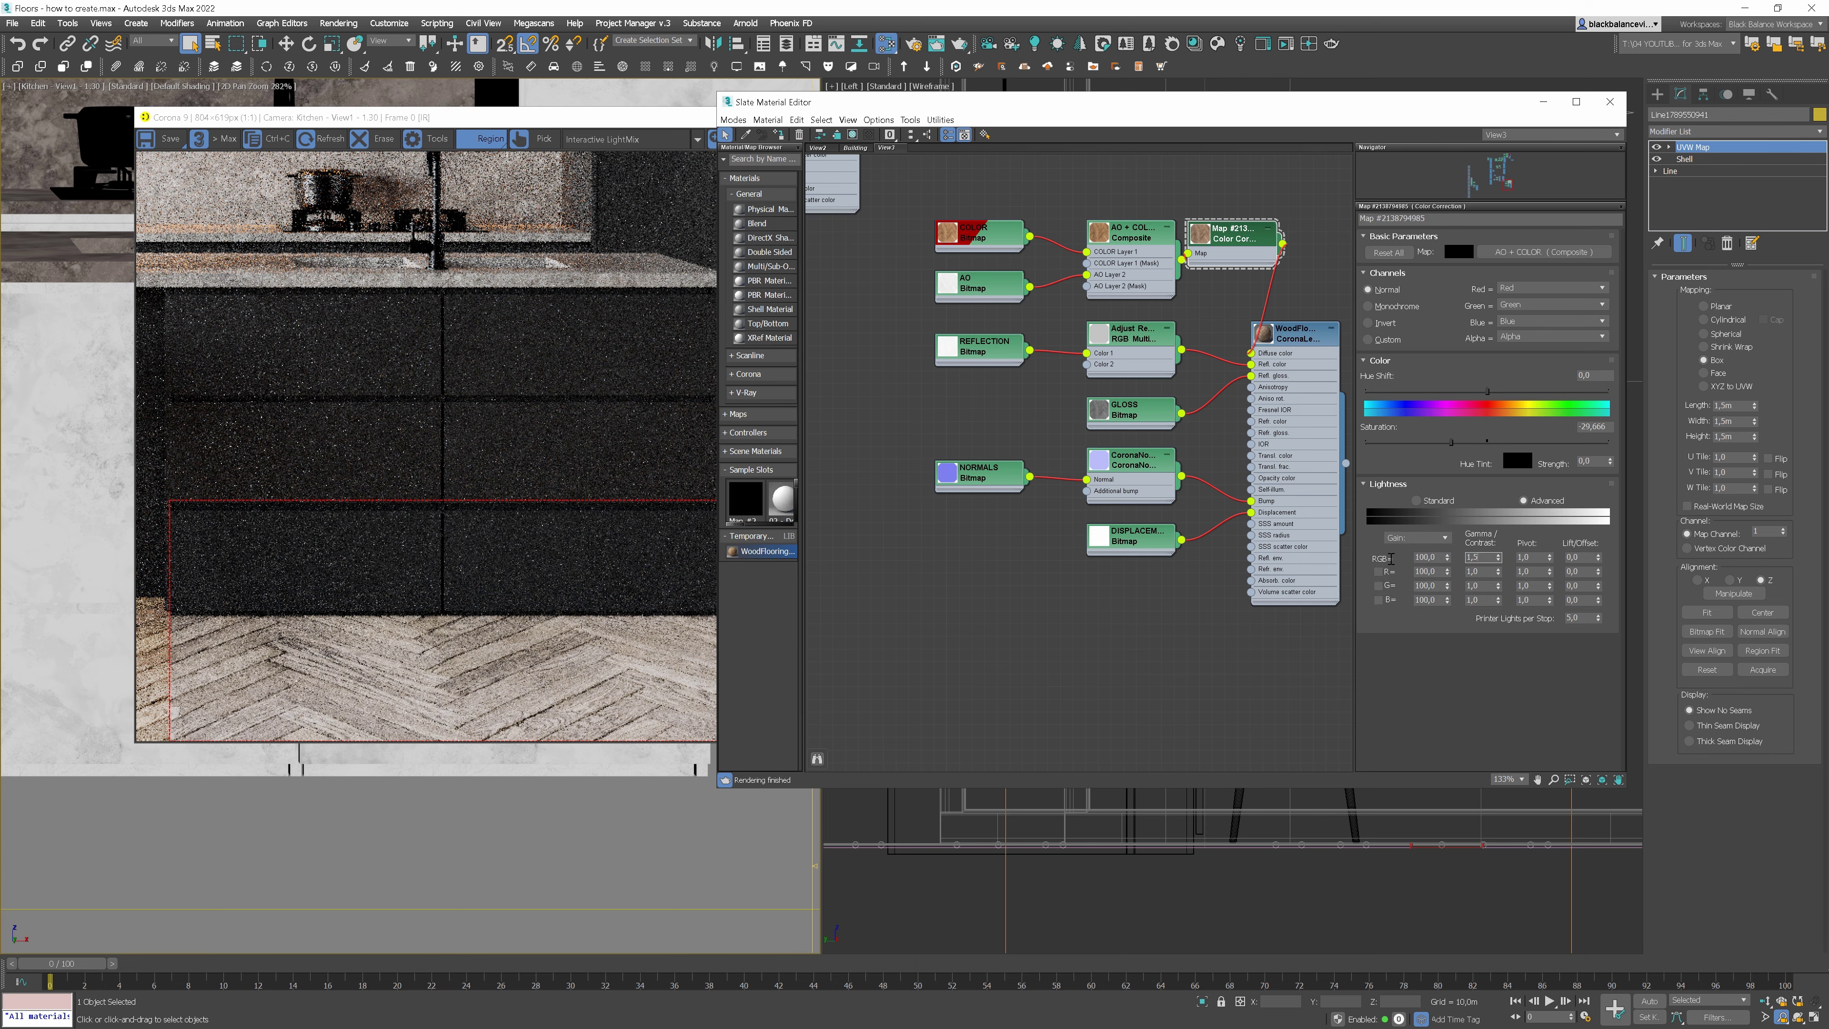
type("1,5")
key("Return")
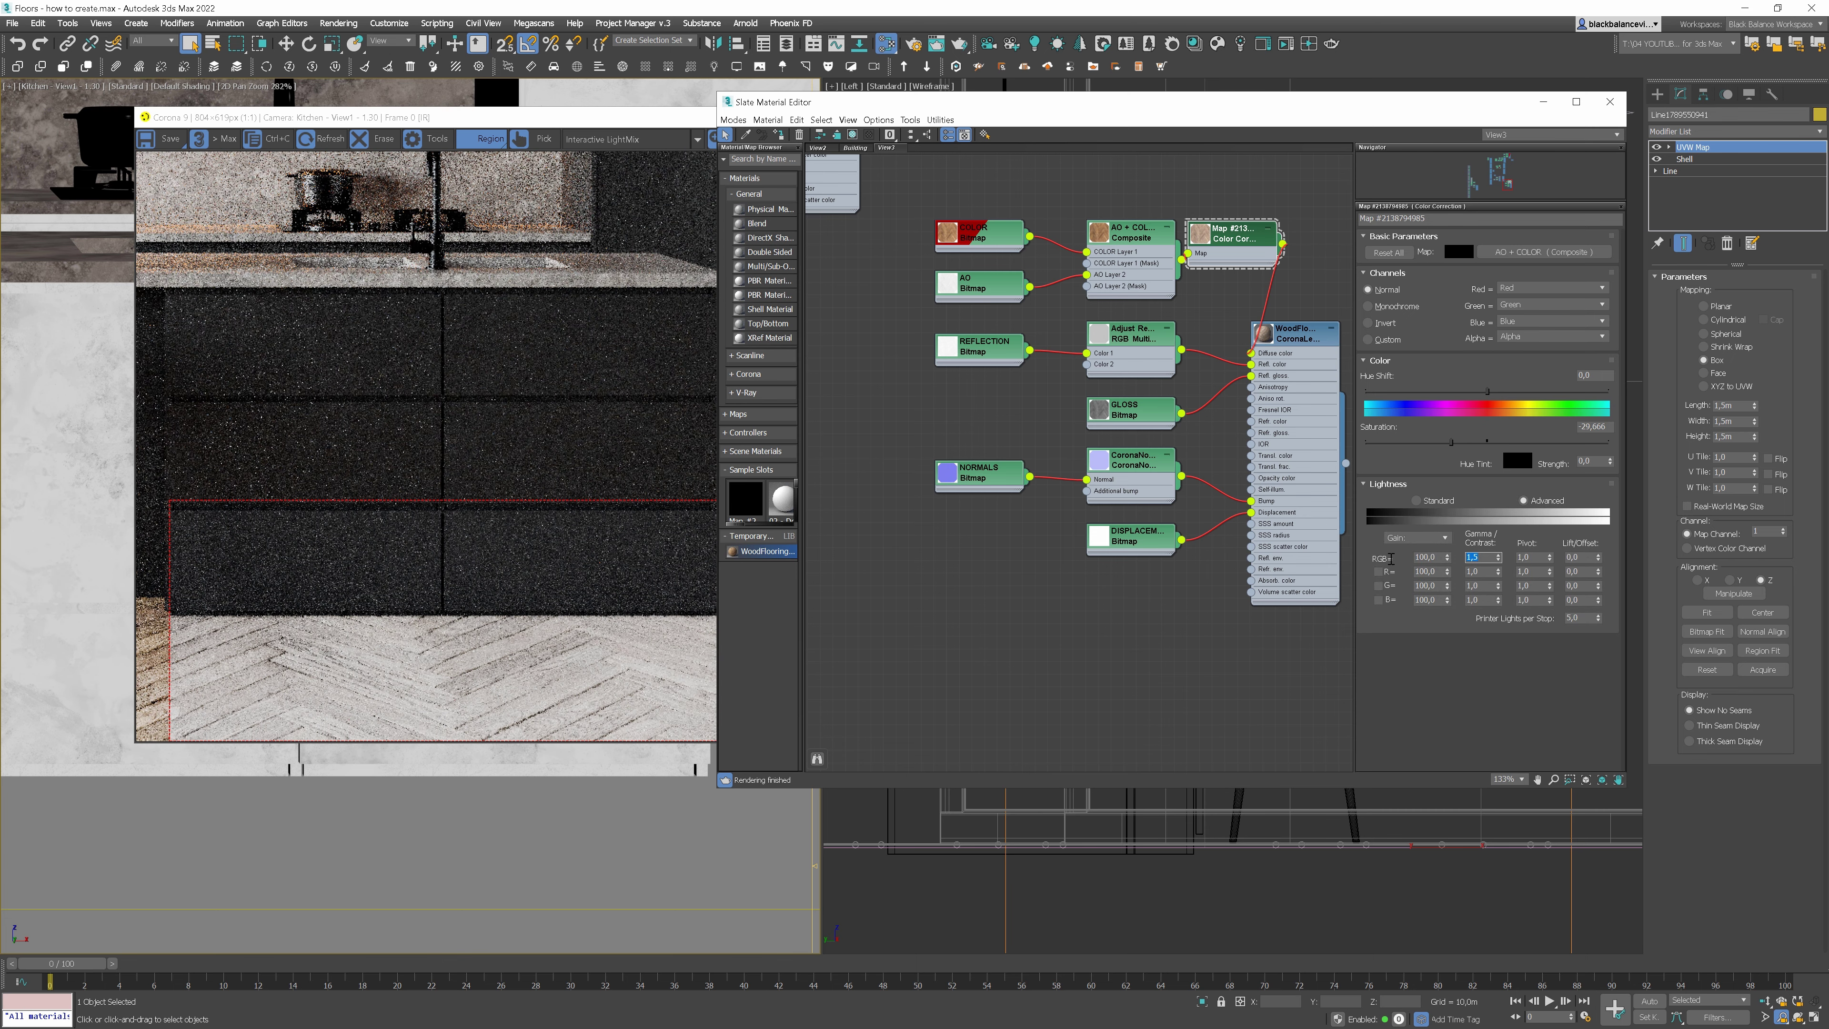
key("Return")
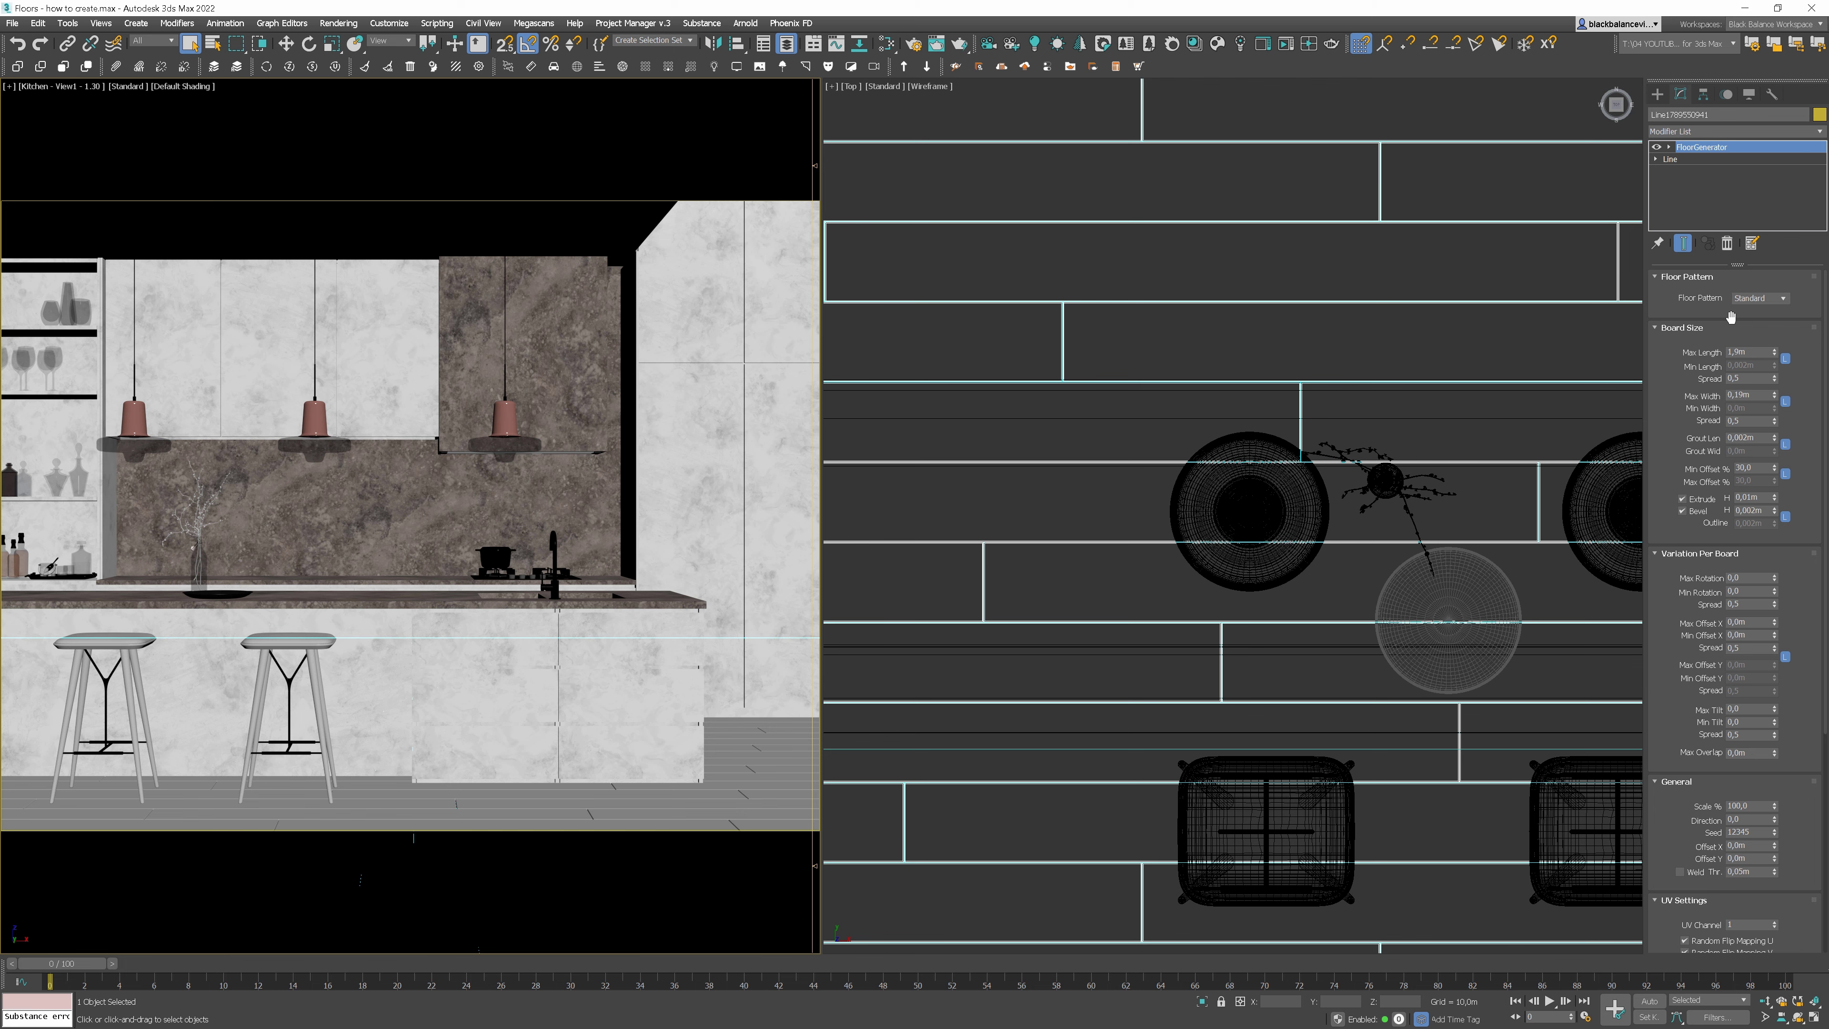
Set board Max Length 2,0m, Max Width 0,25m and Grout Length 0,004m
scroll(1160, 494, "down", 10)
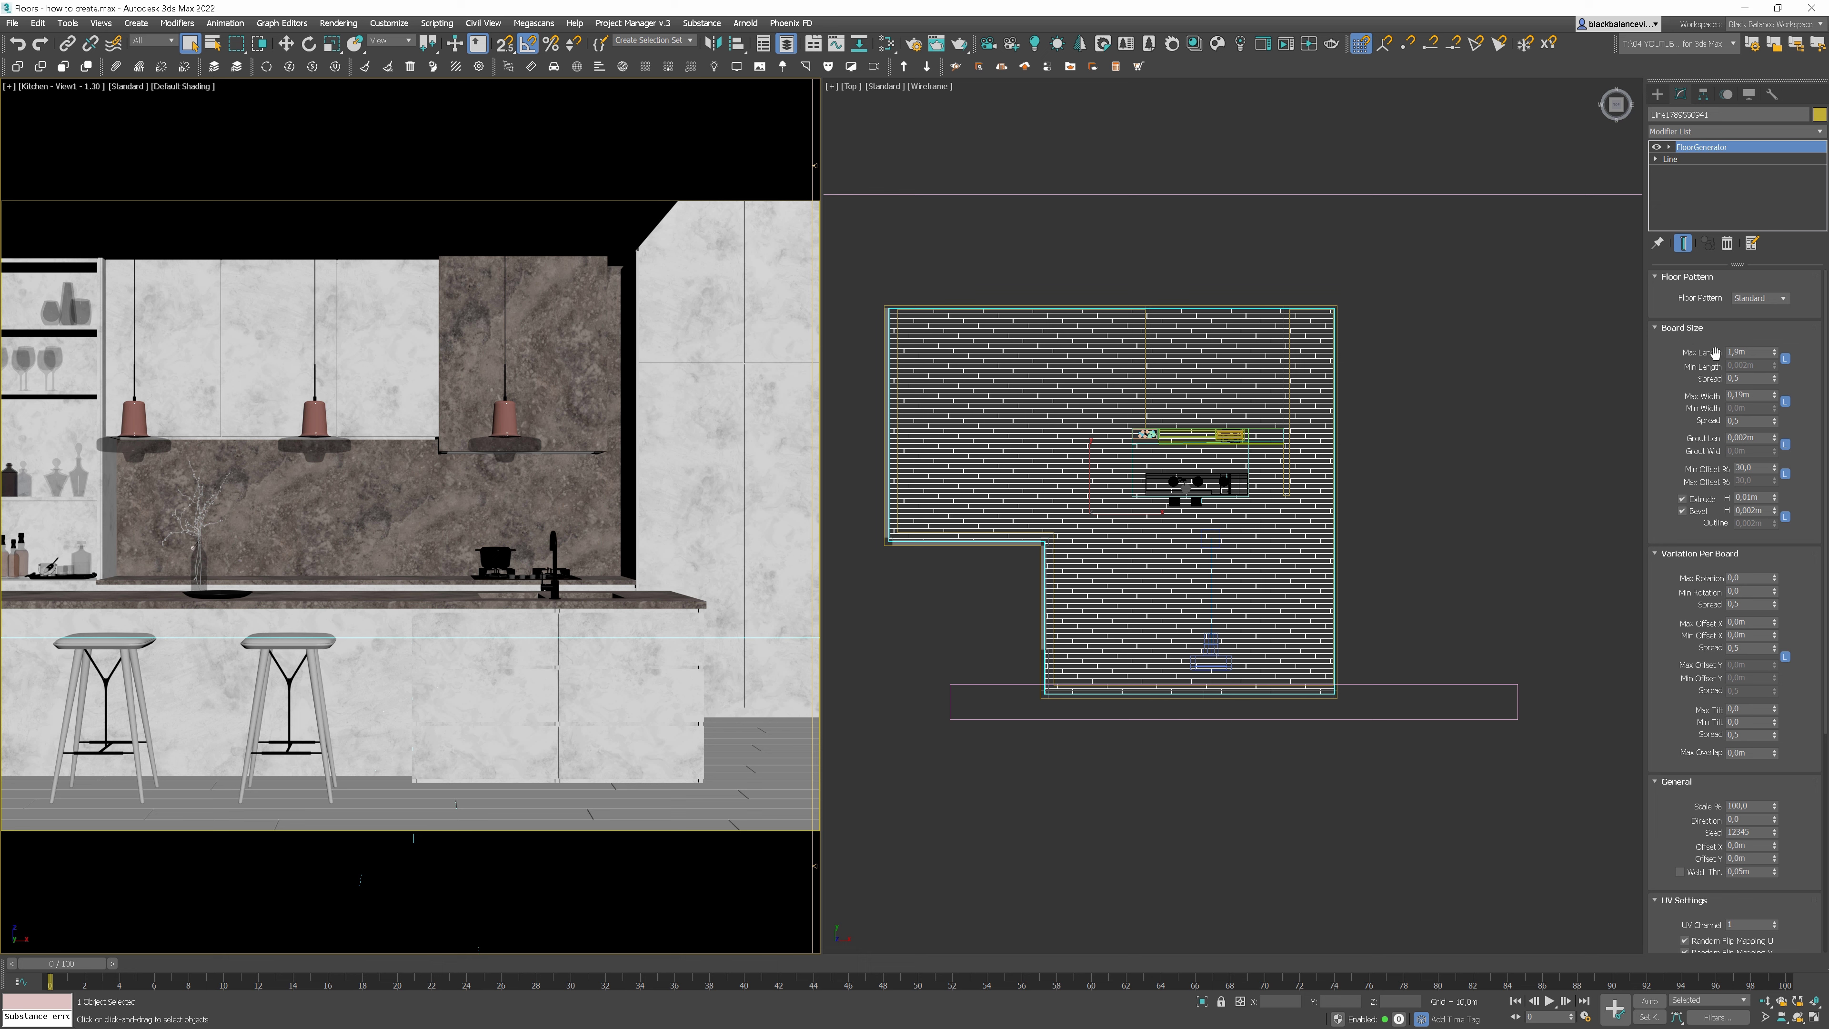
left_click(1703, 353)
type("2")
key("Return")
left_click(1751, 396)
type("0,25")
key("Return")
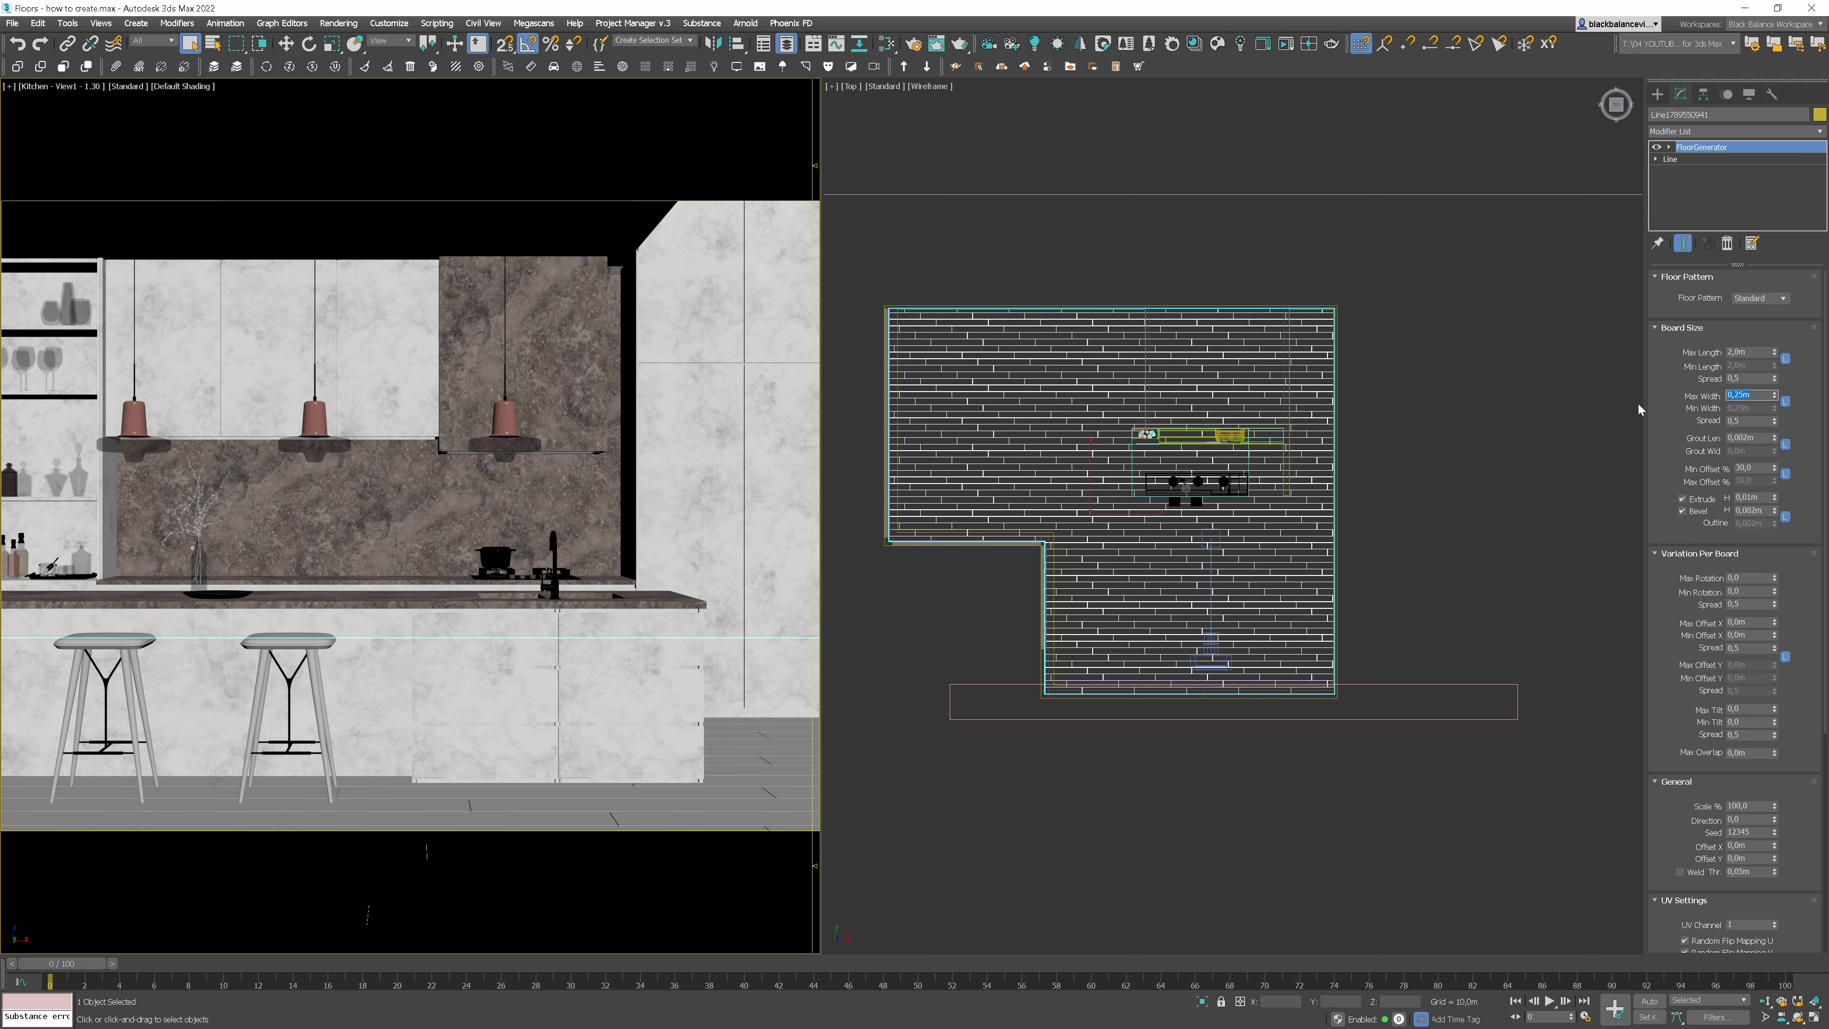
left_click(1755, 439)
type("0,003")
key("Return")
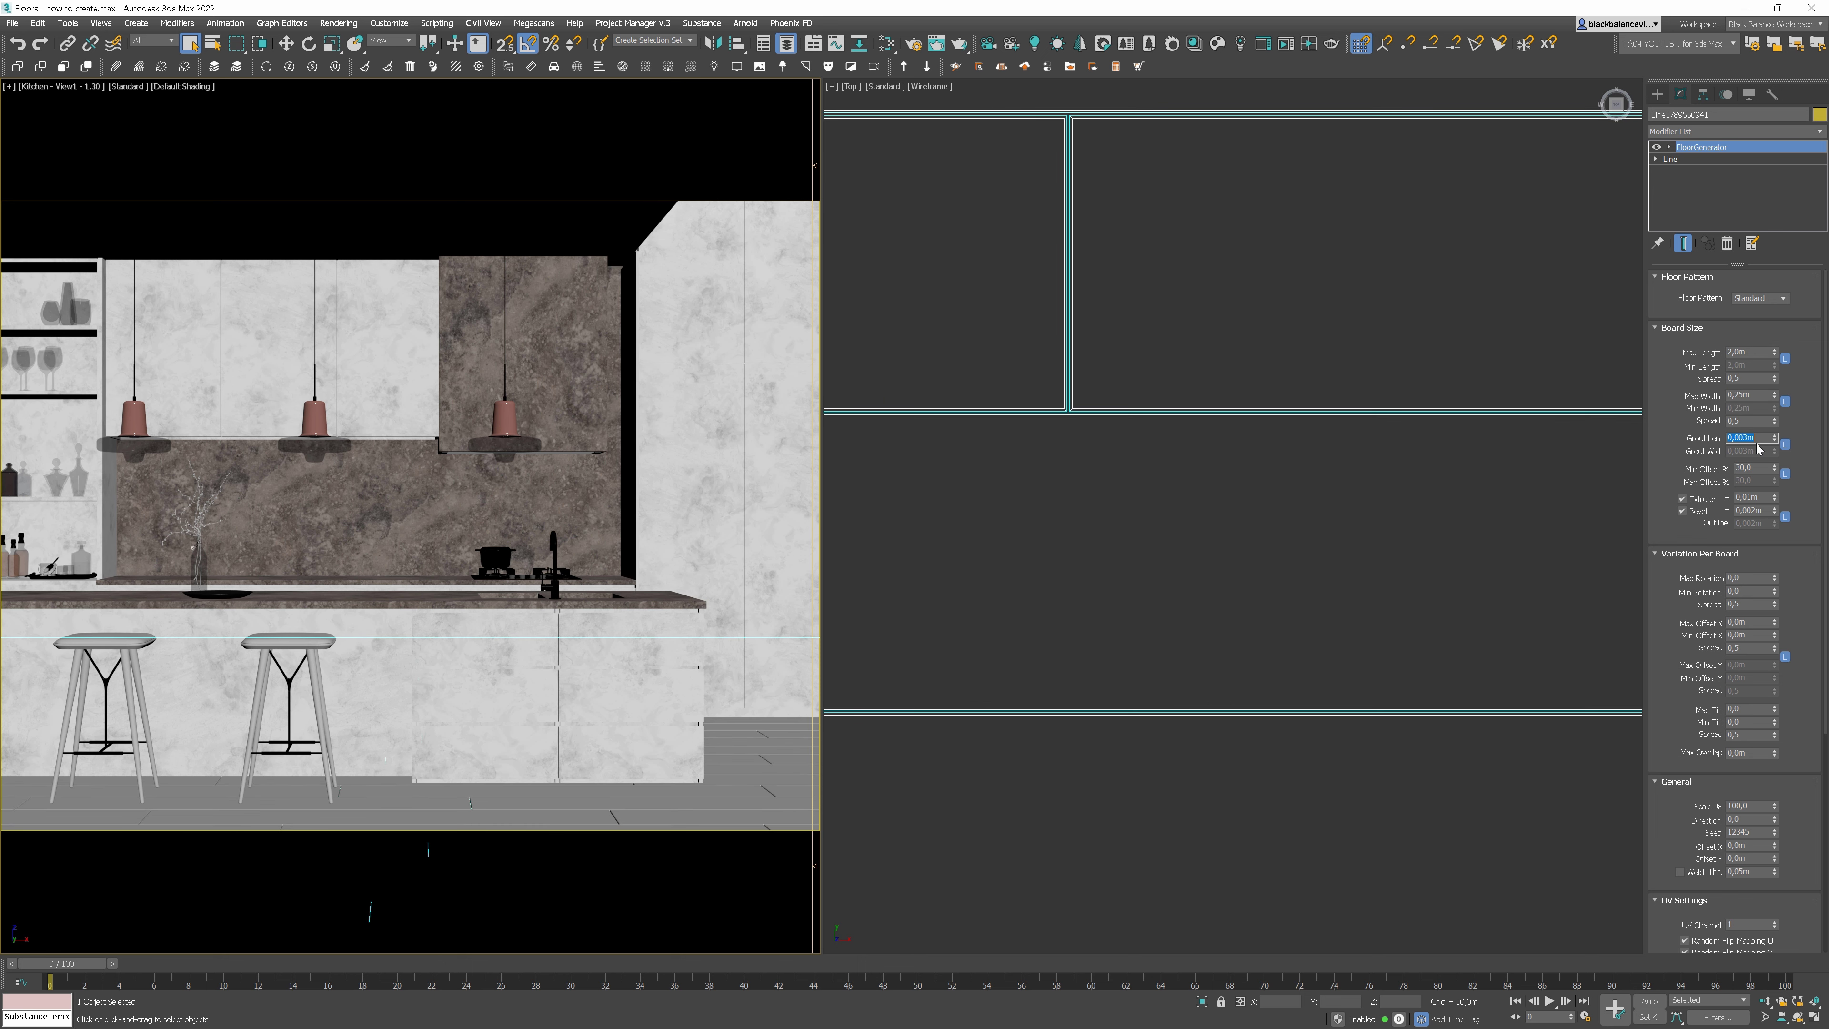
type(",004")
key("Return")
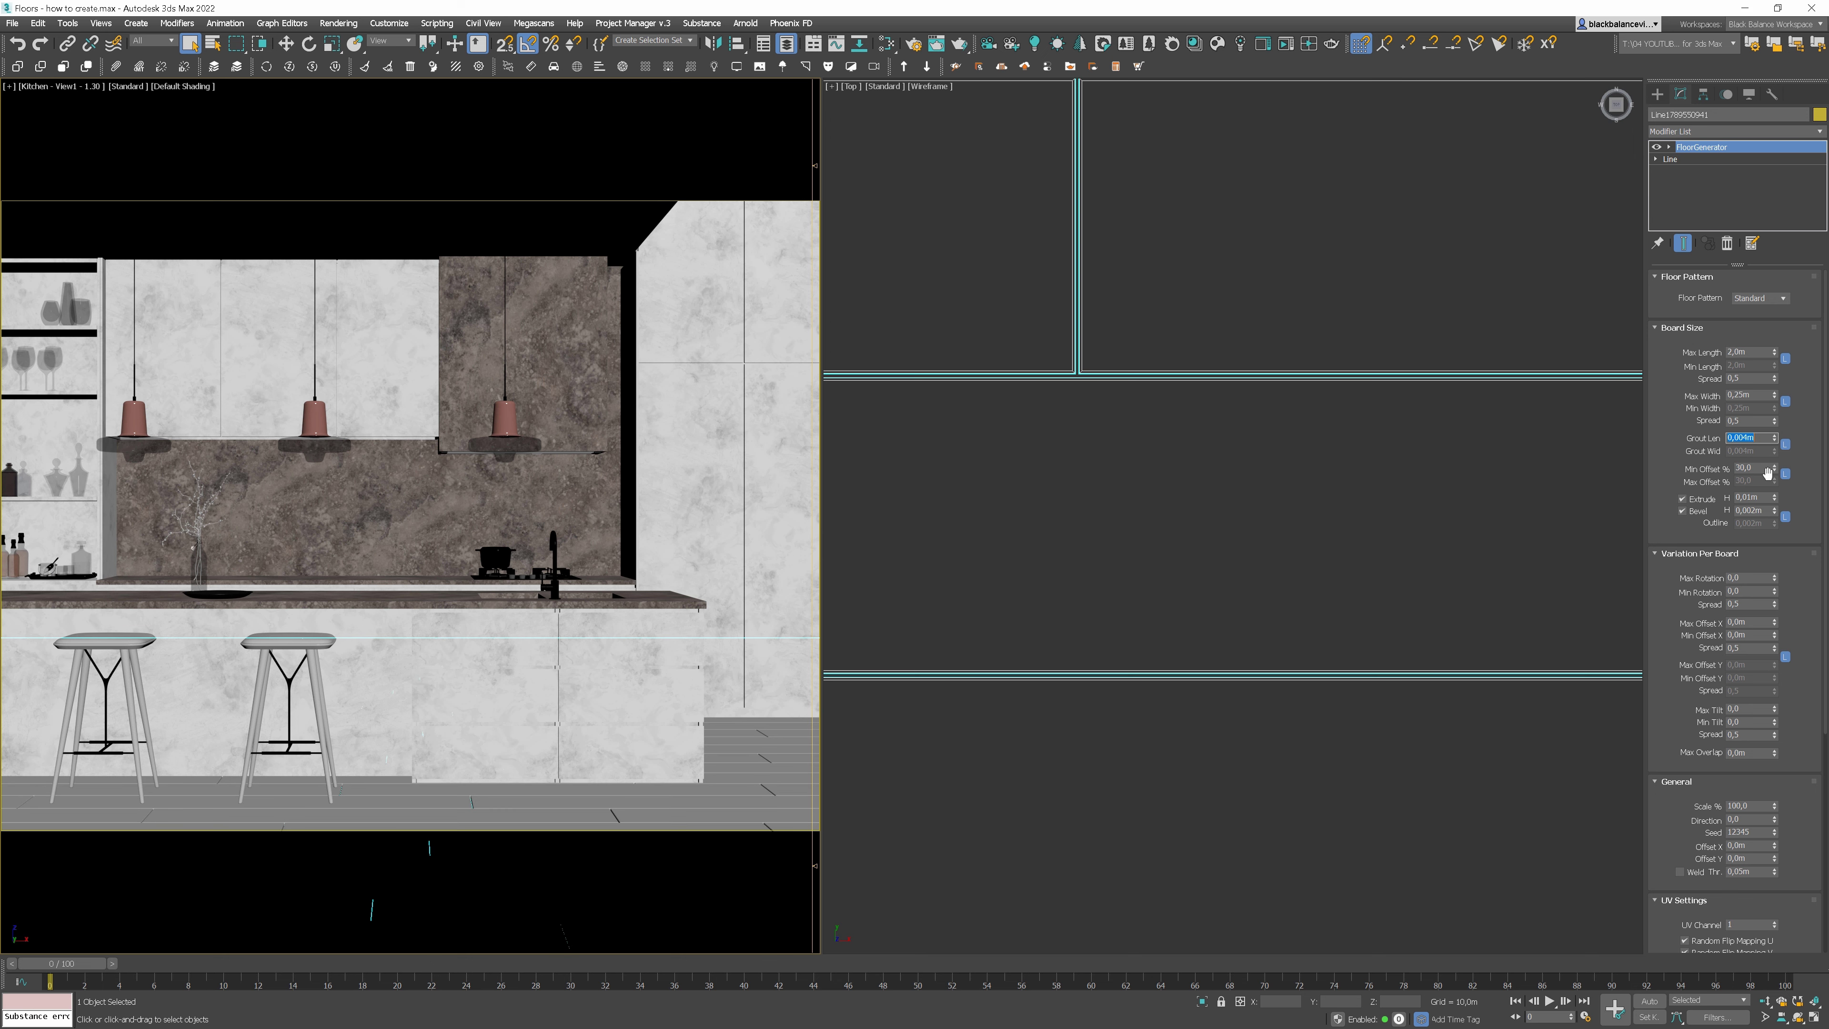
Set Min Offset to 50% and board thickness to 0,02m, then select the bevel height
scroll(1224, 419, "down", 5)
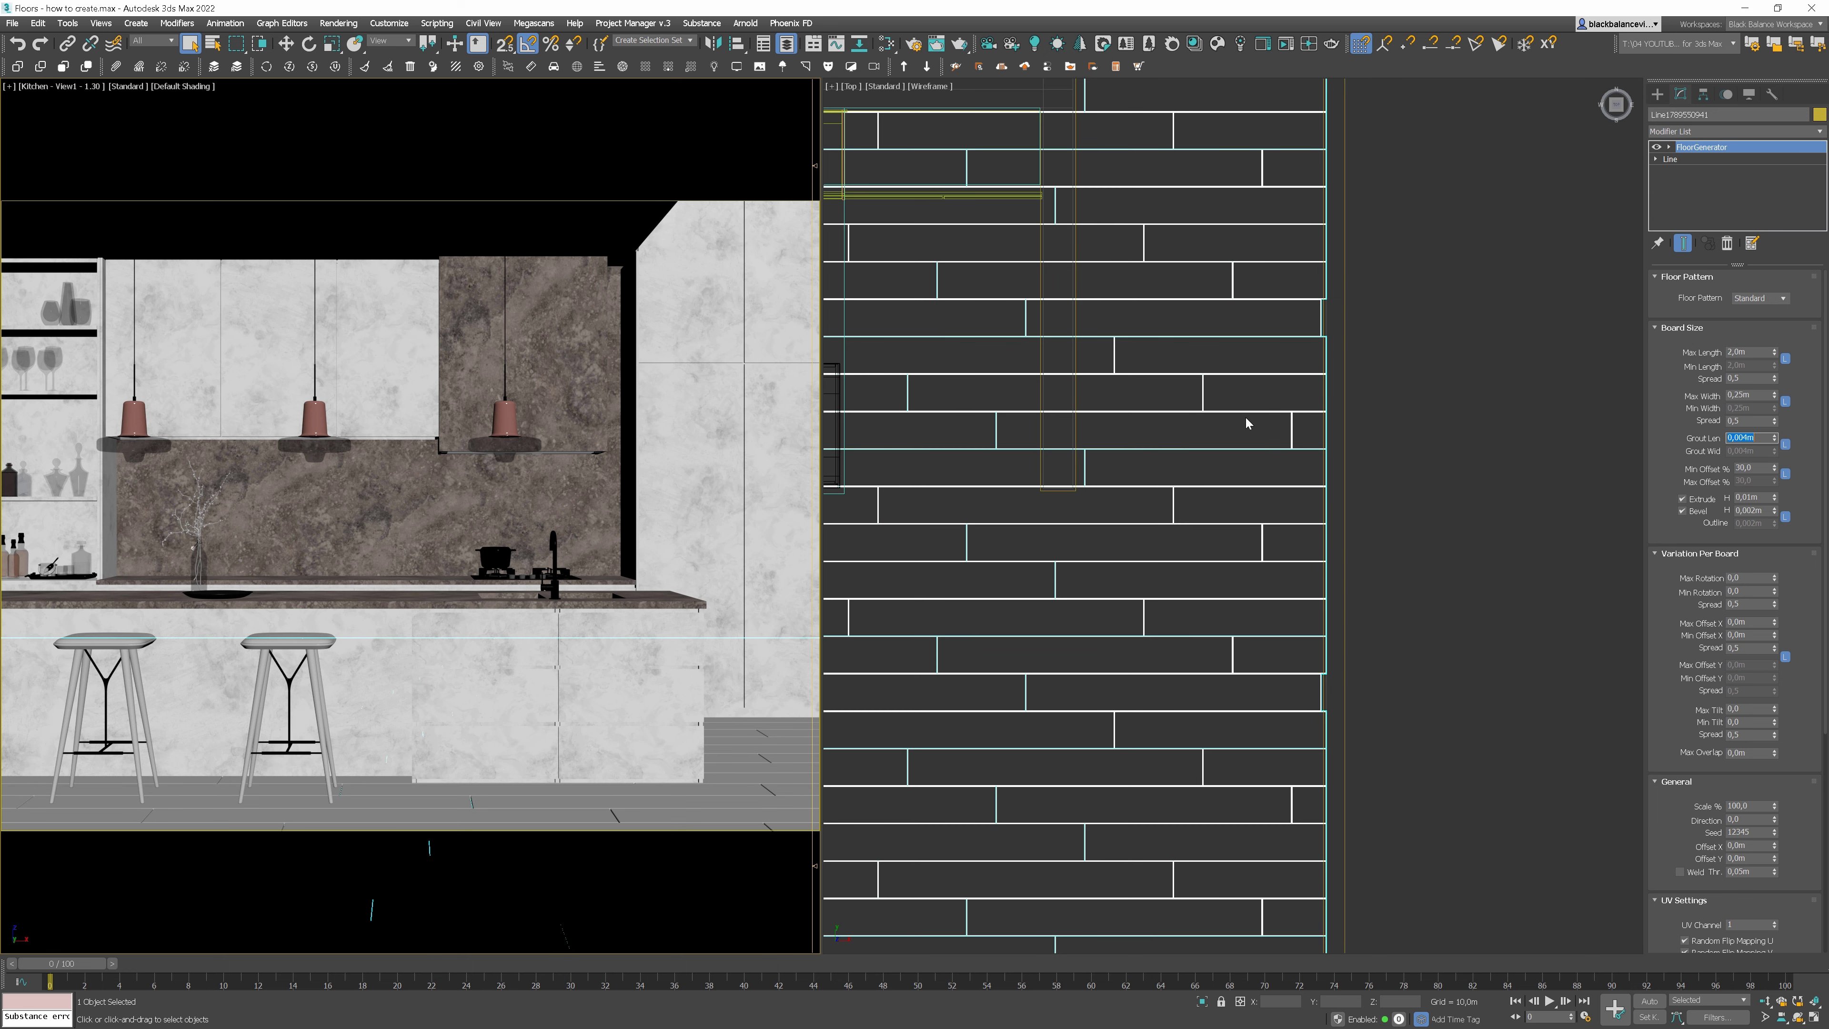
double_click(1754, 468)
type("0")
key("Return")
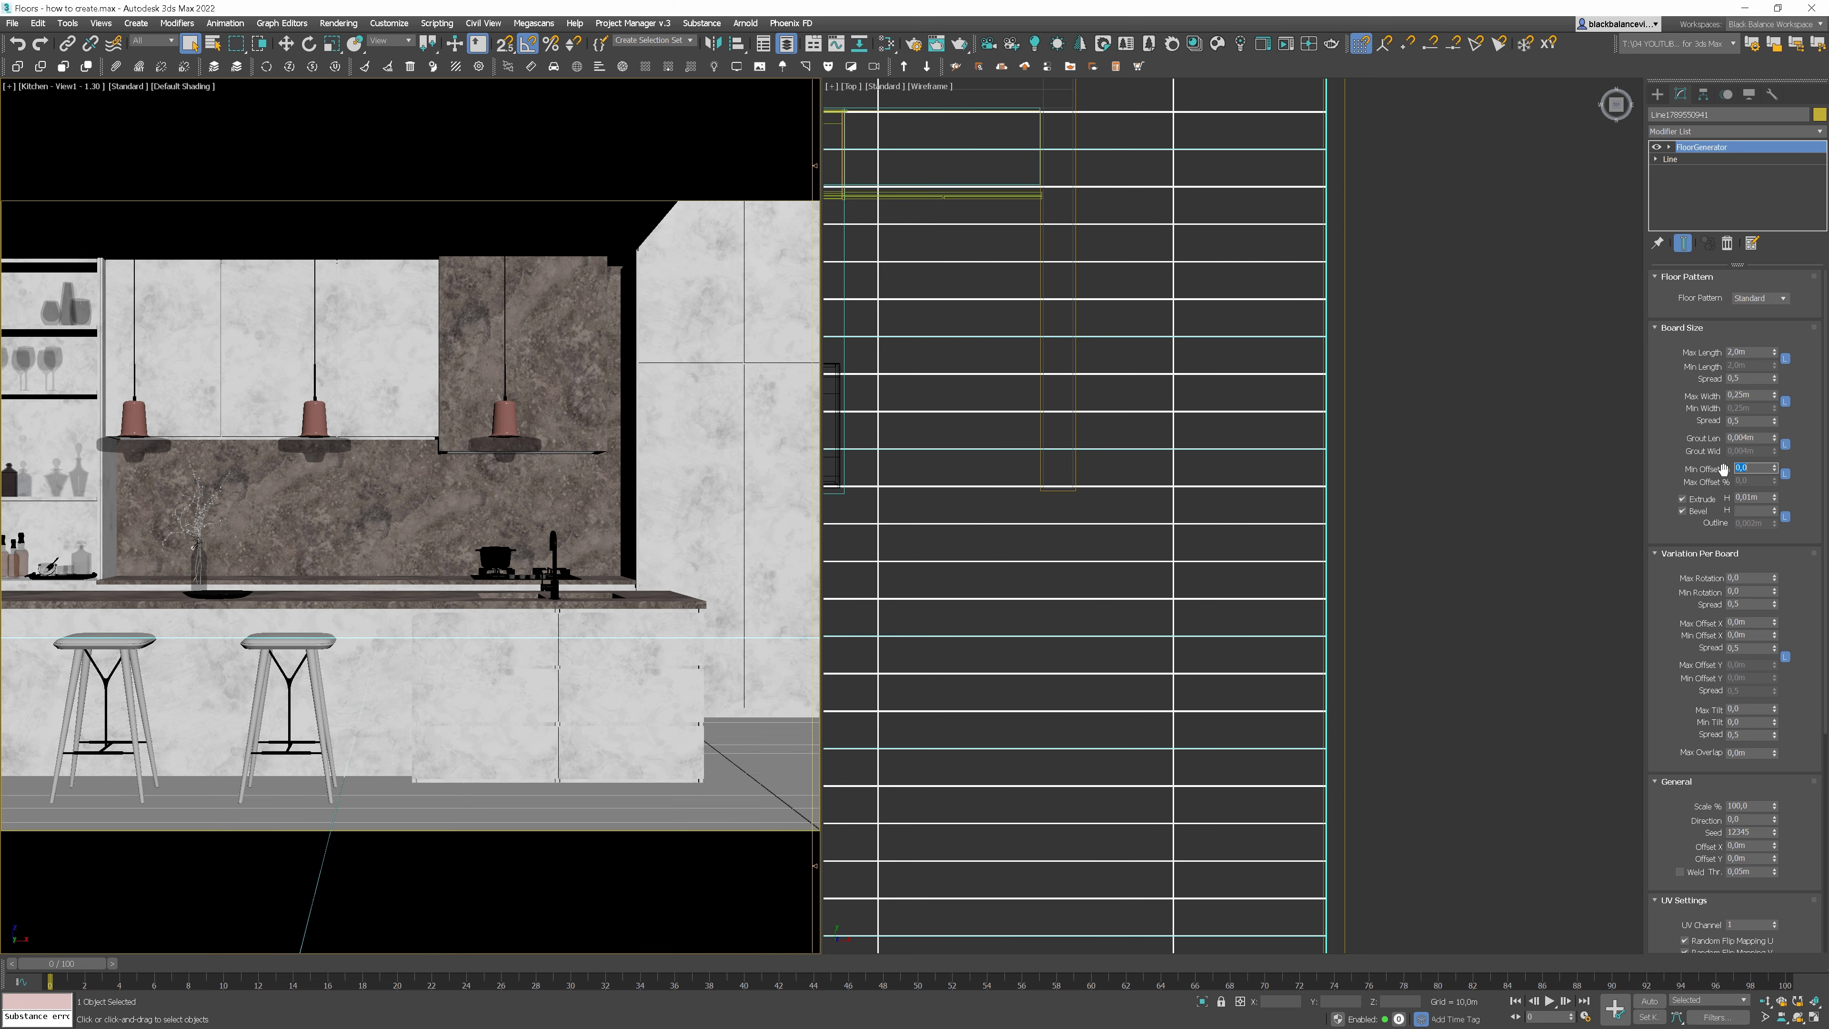
type("50")
key("Return")
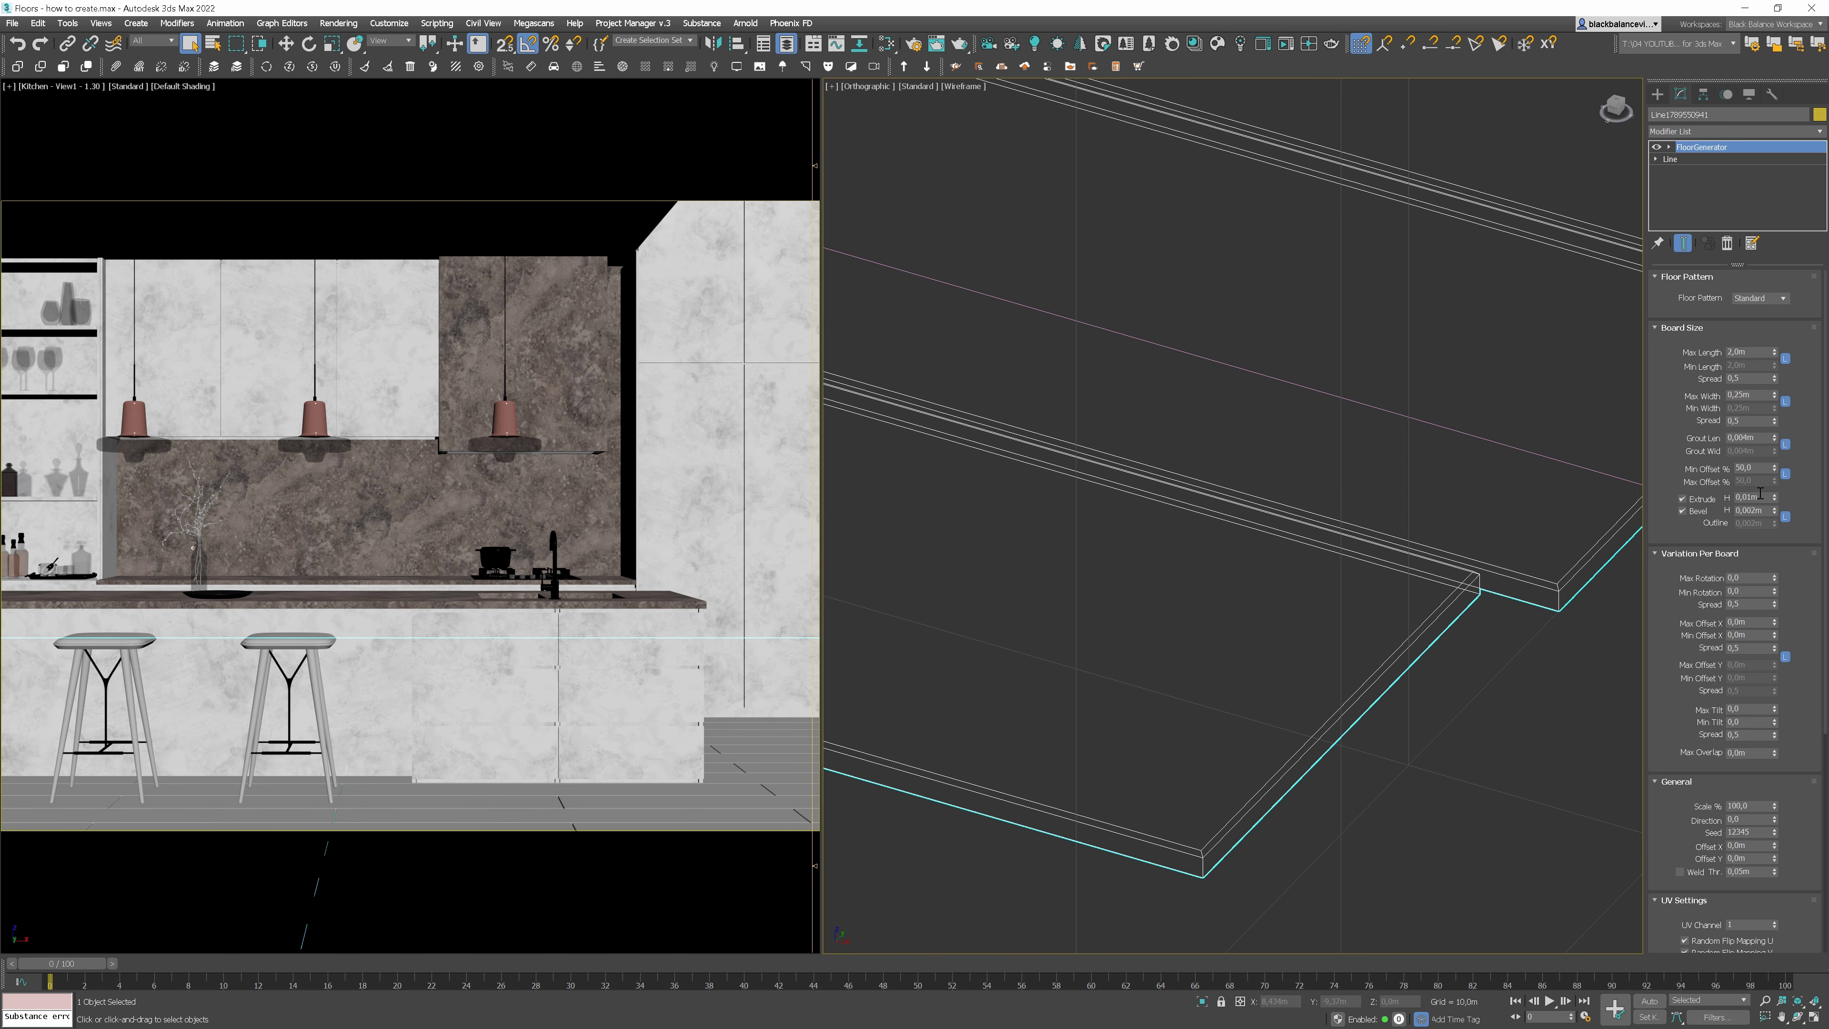
key("Tab")
key("Return")
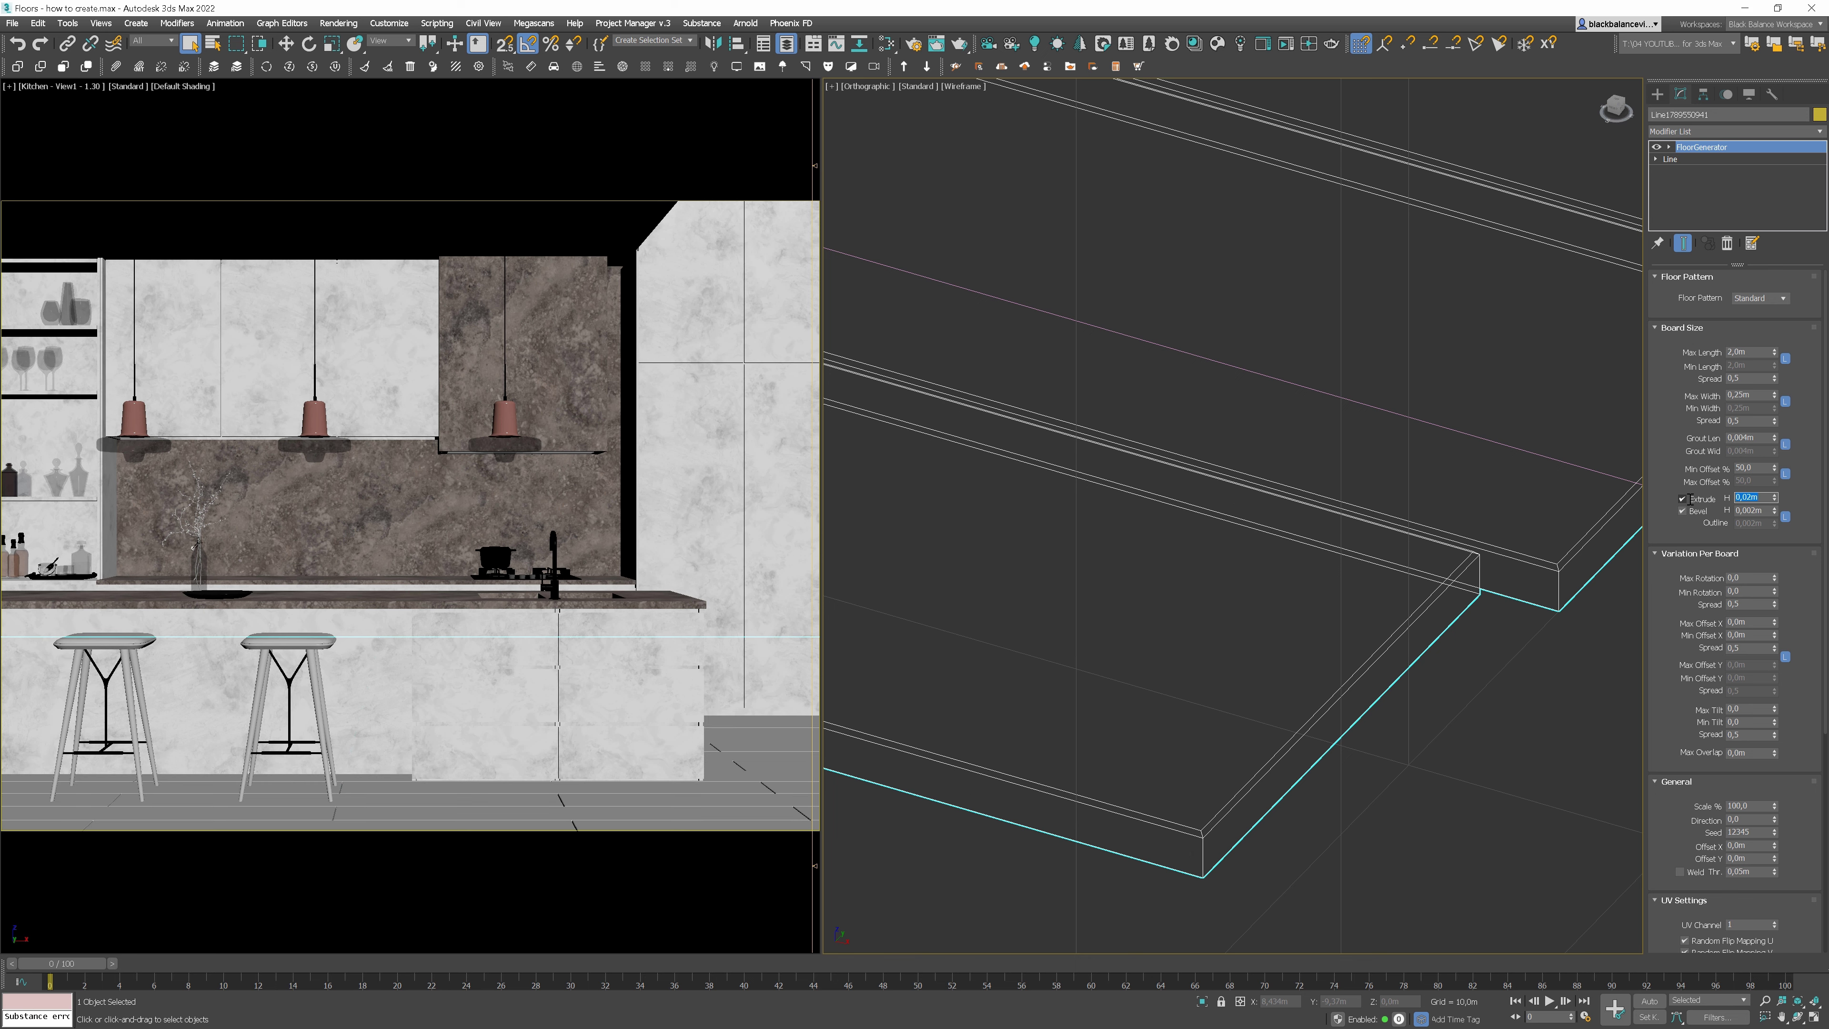
left_click(1752, 511)
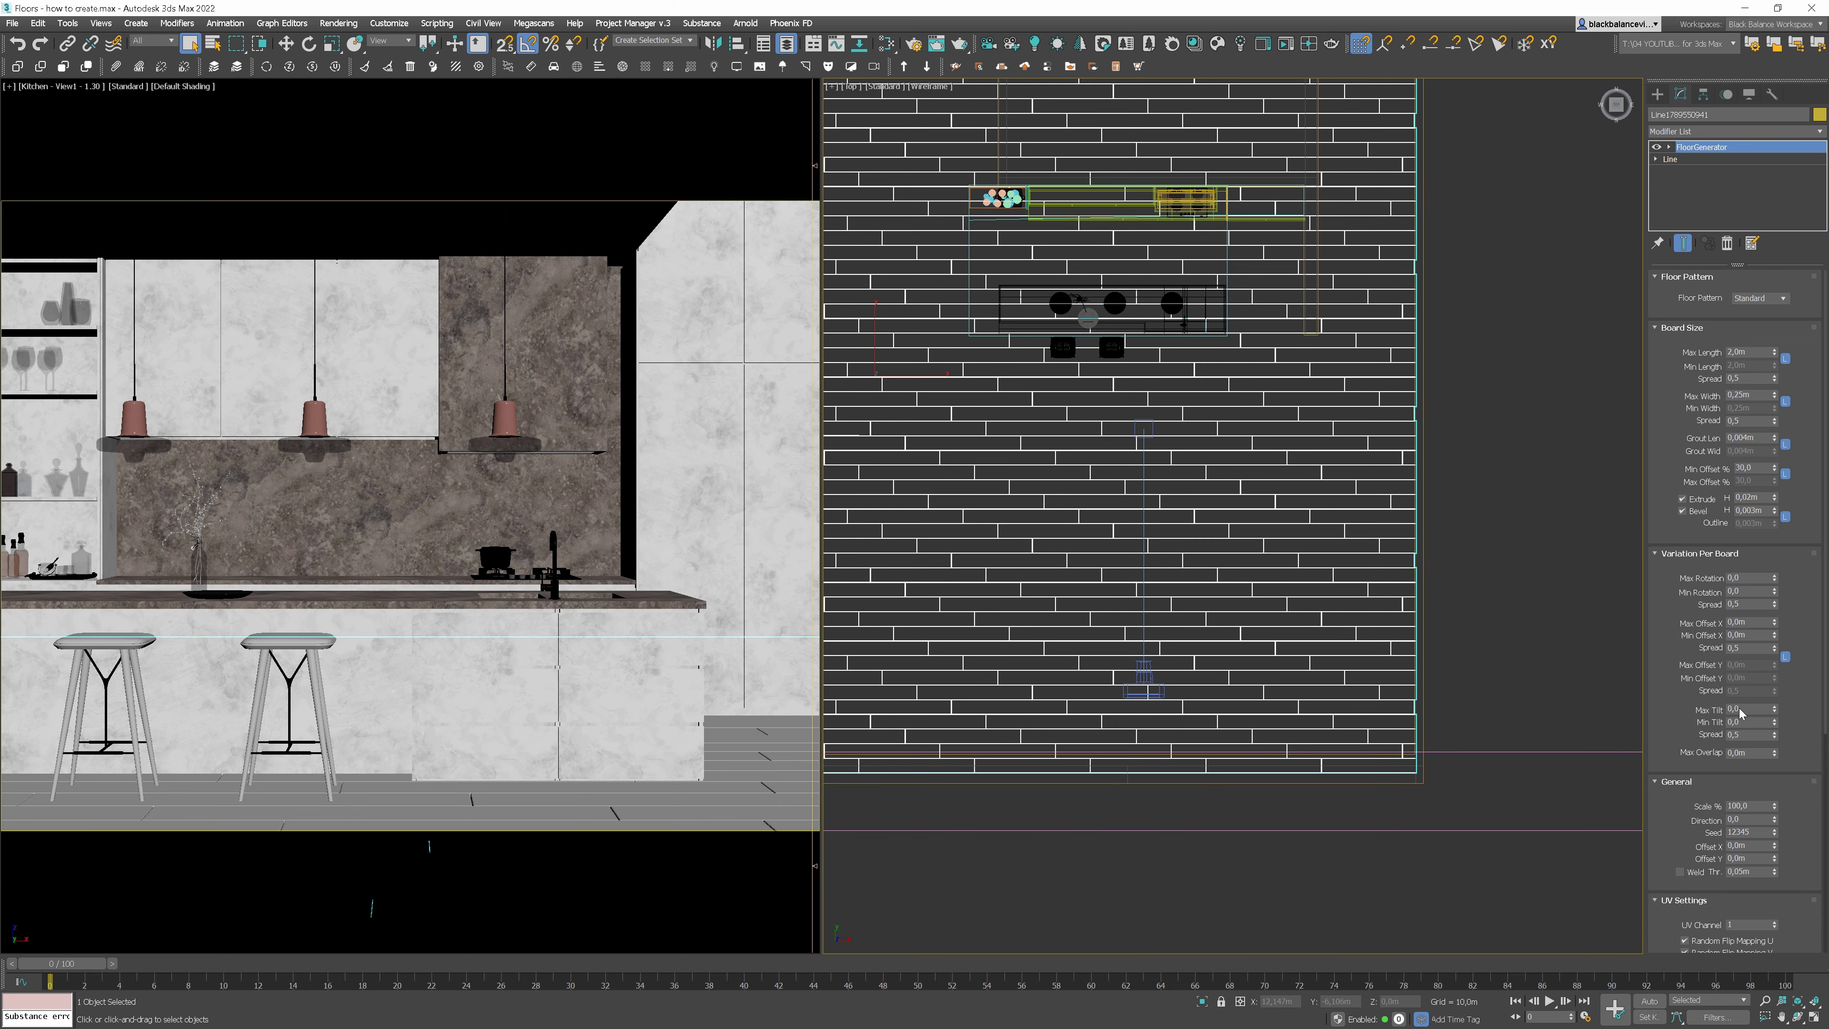
Reduce the Variation Max Tilt from 0,1 down to 0,001
double_click(1755, 709)
type("0,1")
key("Return")
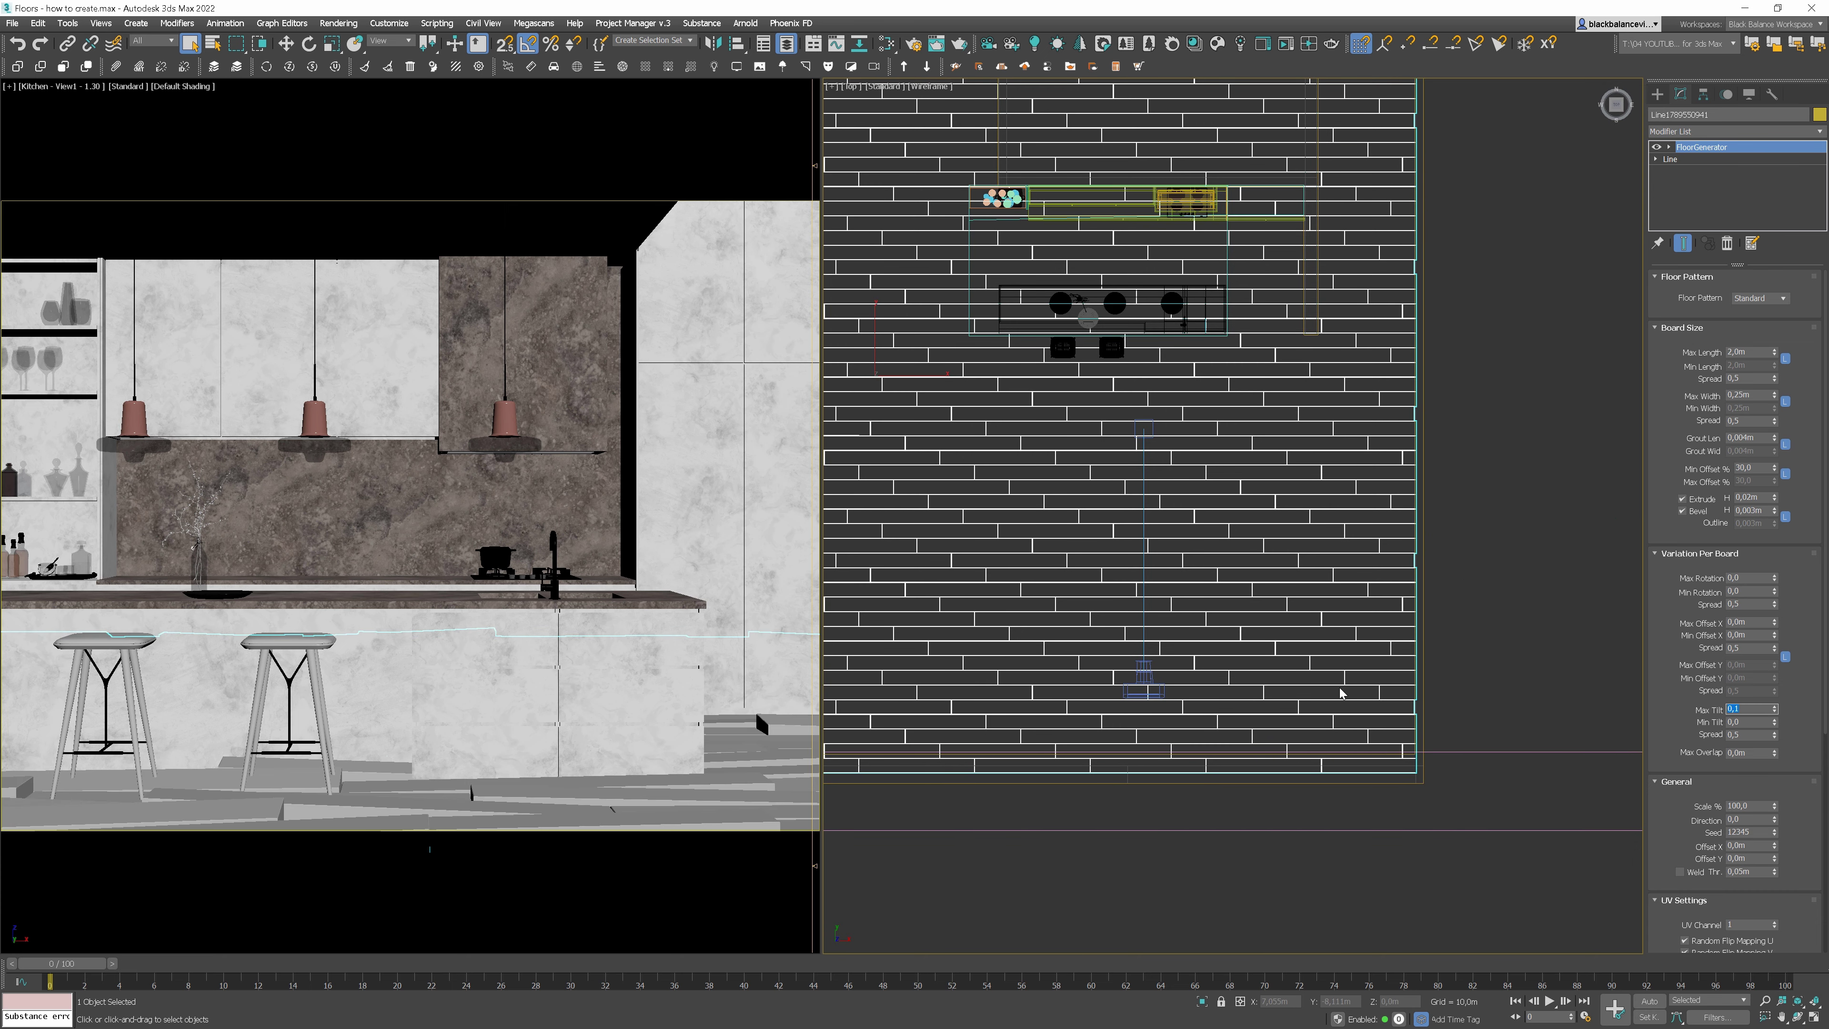
type("0,01")
key("Return")
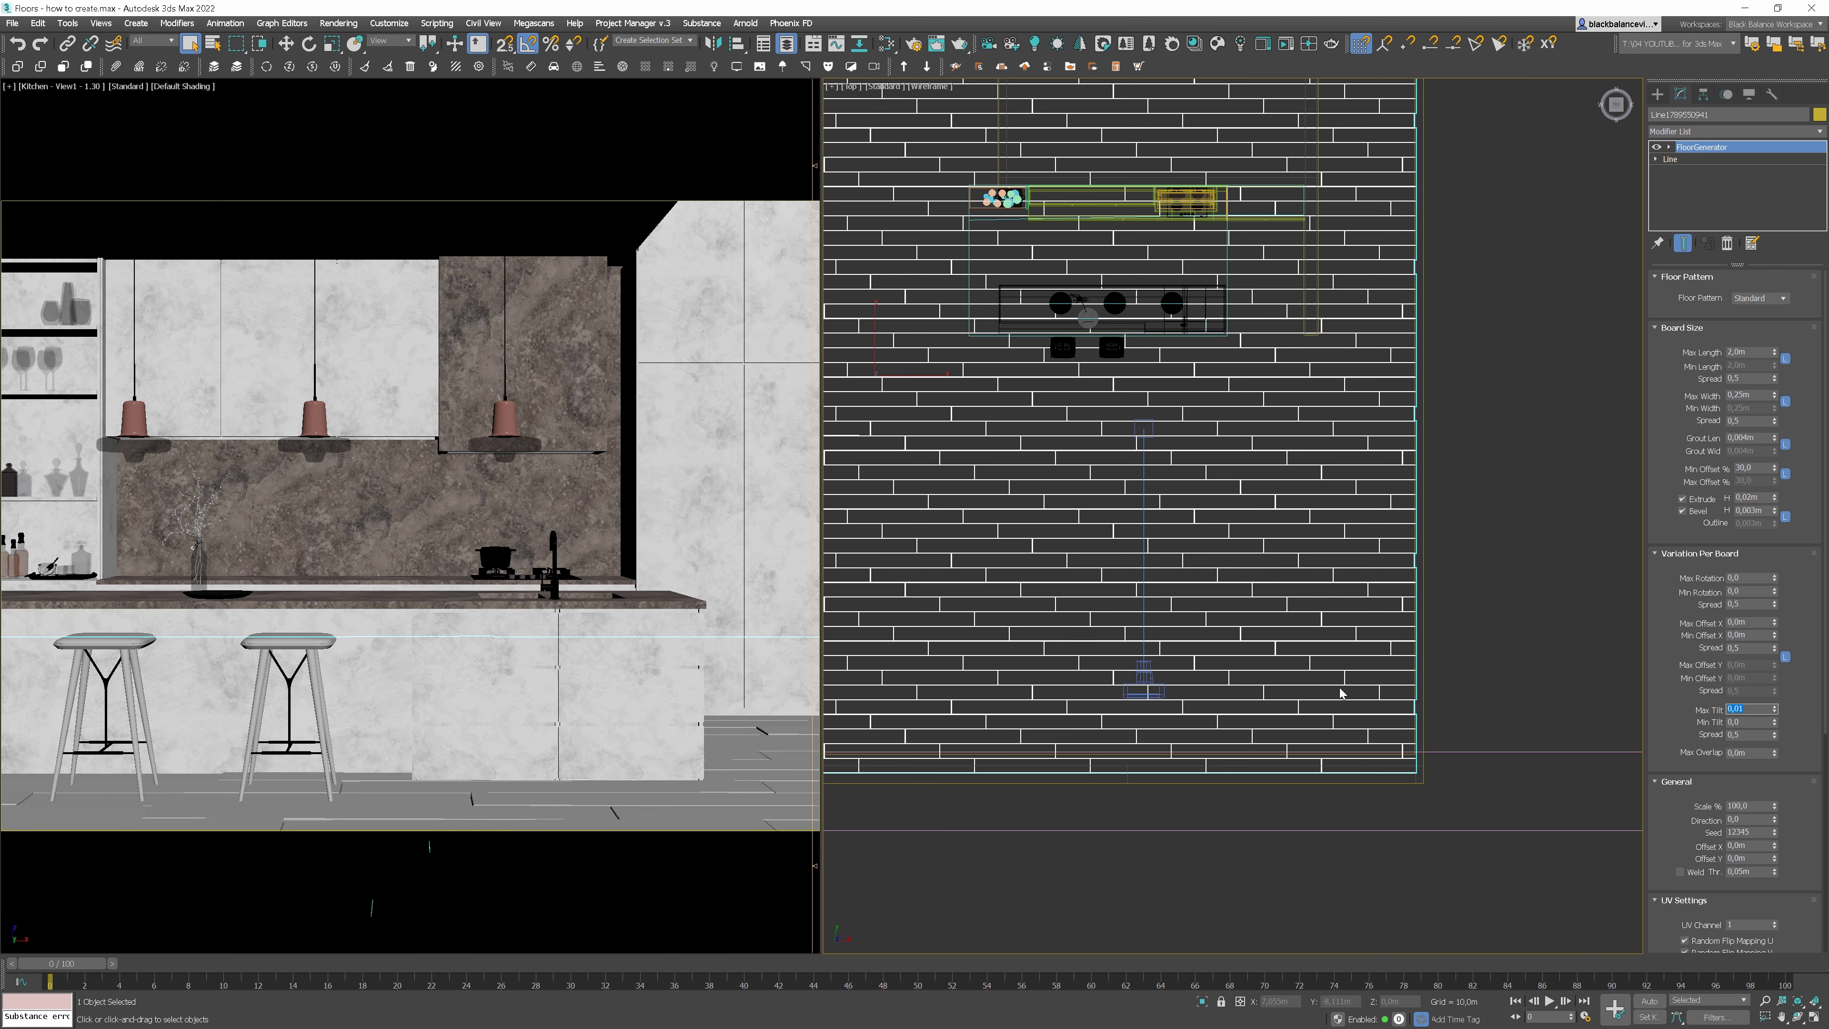
key("Return")
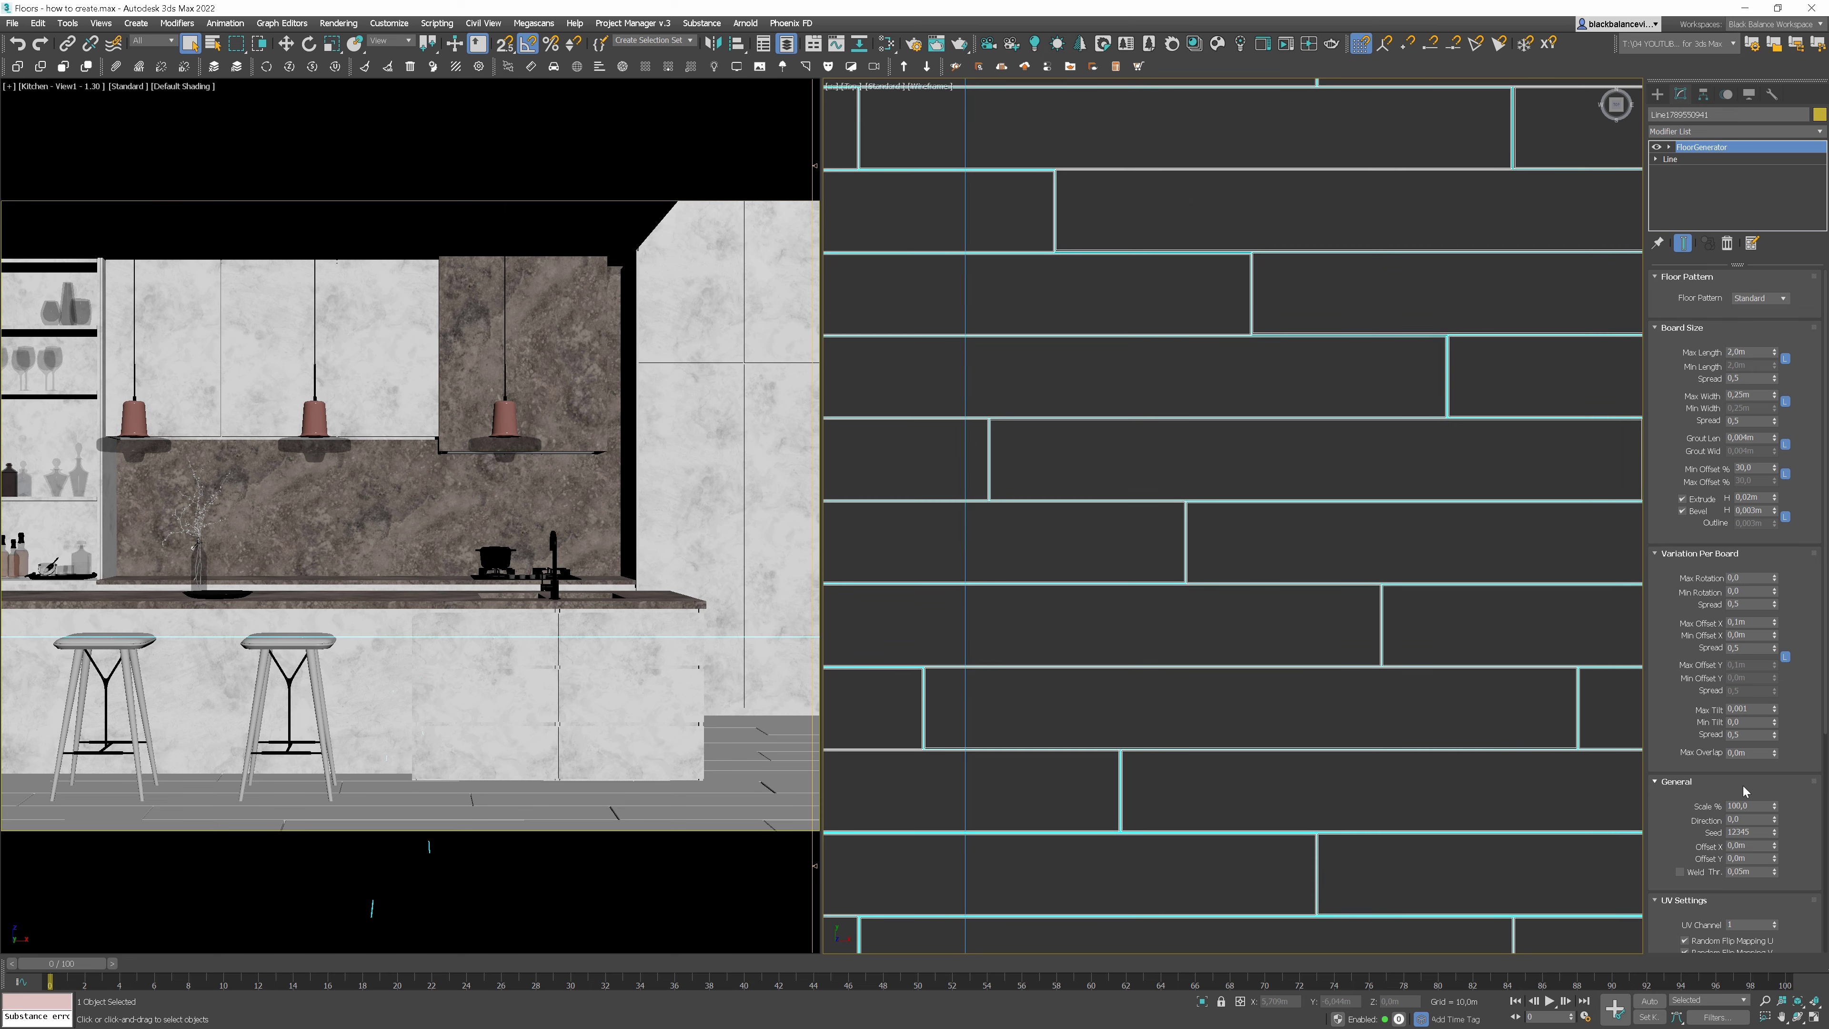
Set floor Direction to 90 and shift Offset X to 1,57m
left_click(1757, 820)
scroll(1416, 605, "down", 10)
type("9")
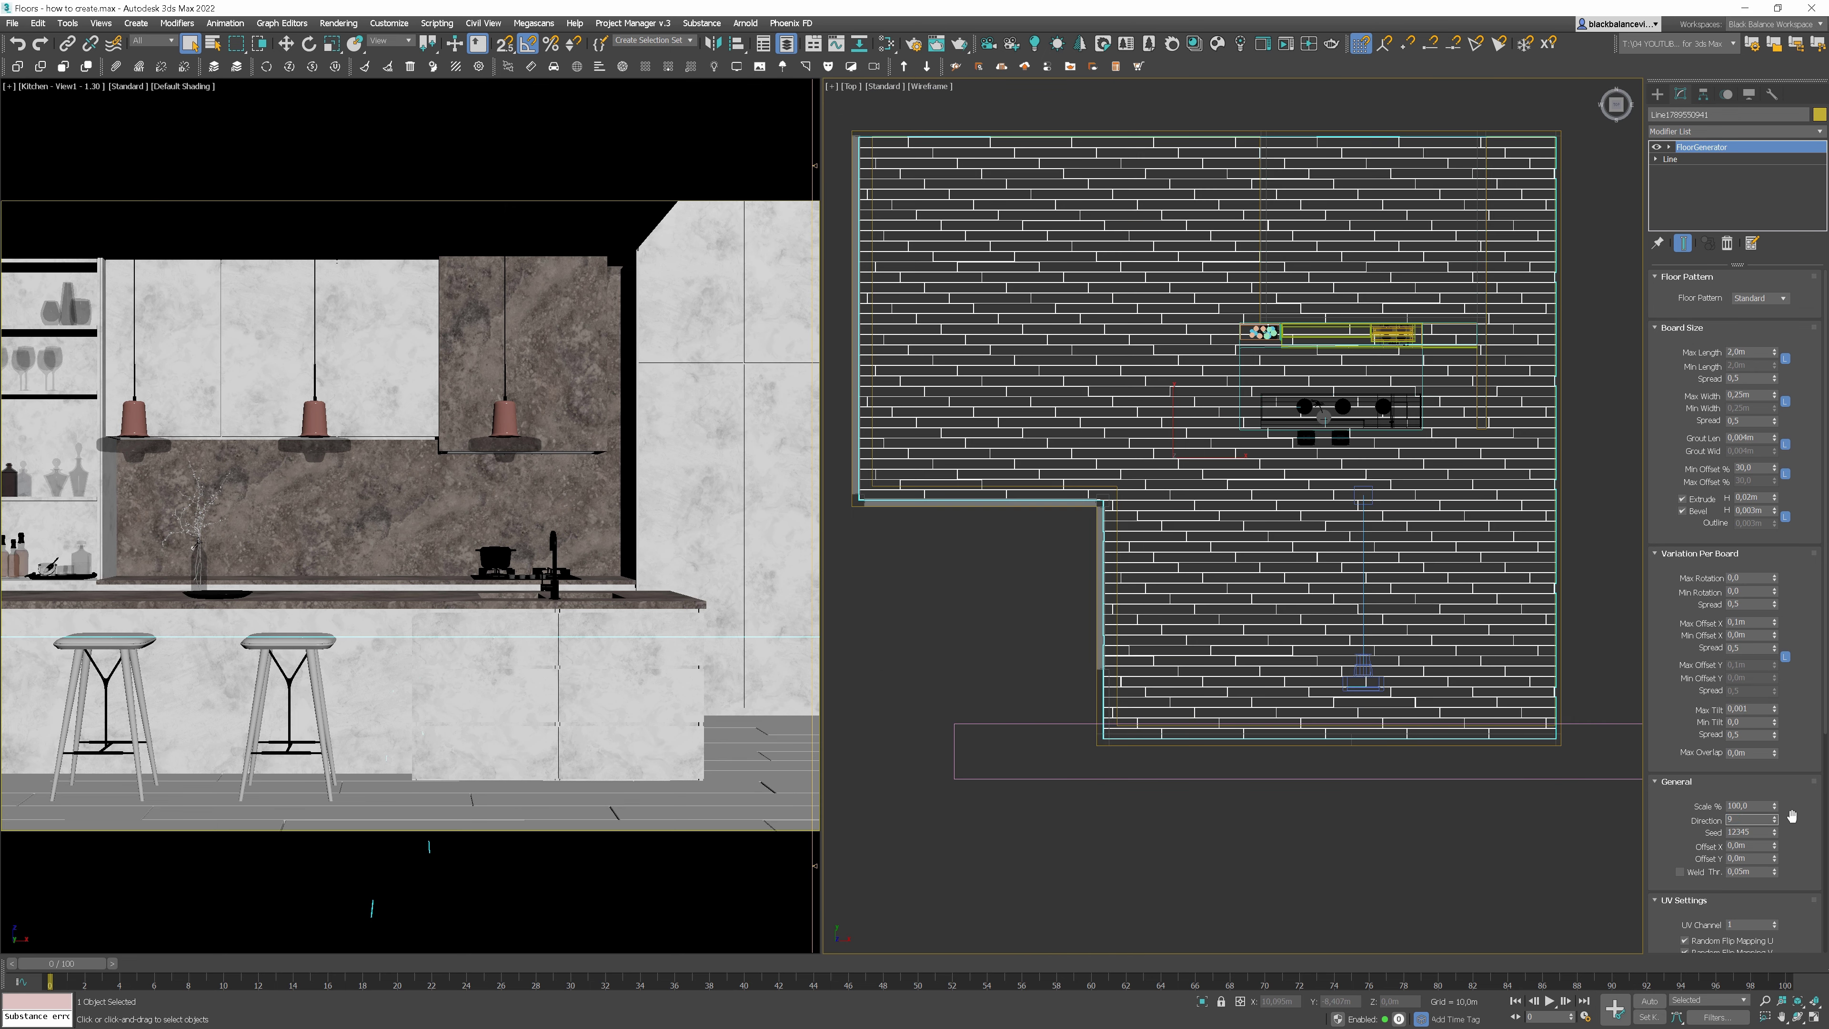
type("0")
key("Return")
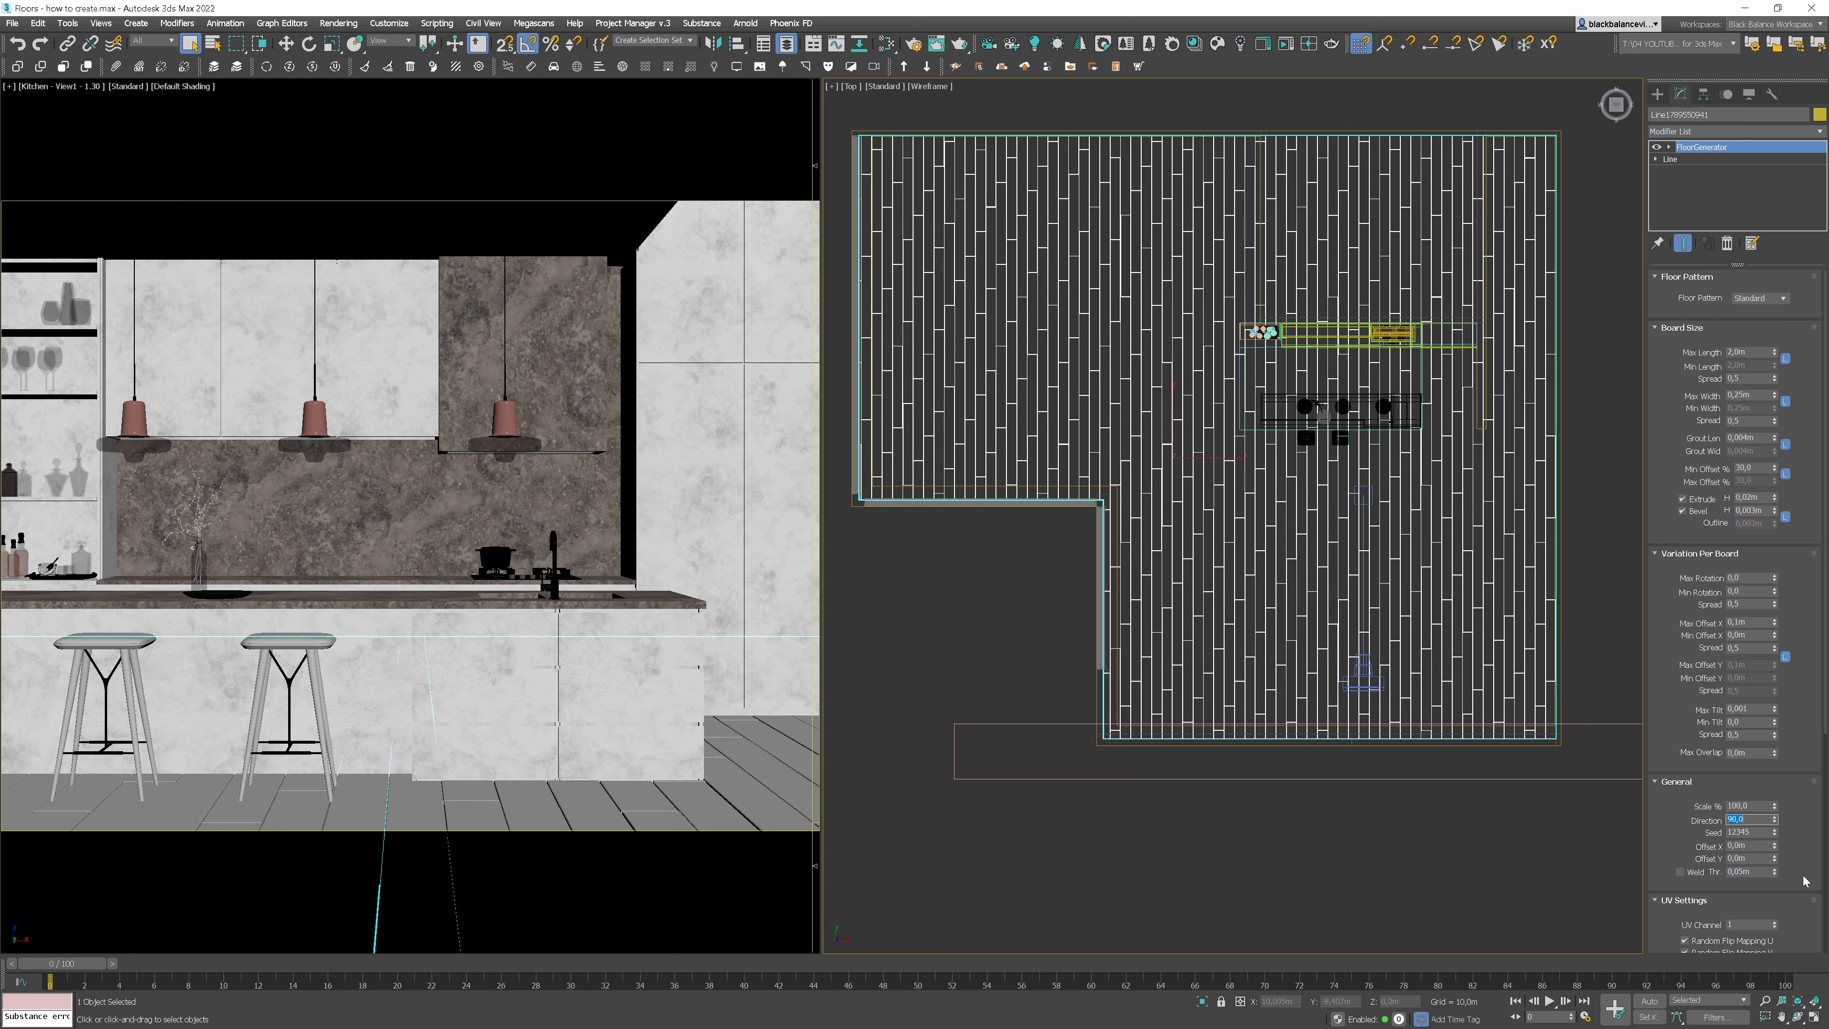
left_click_drag(1774, 846, 1803, 620)
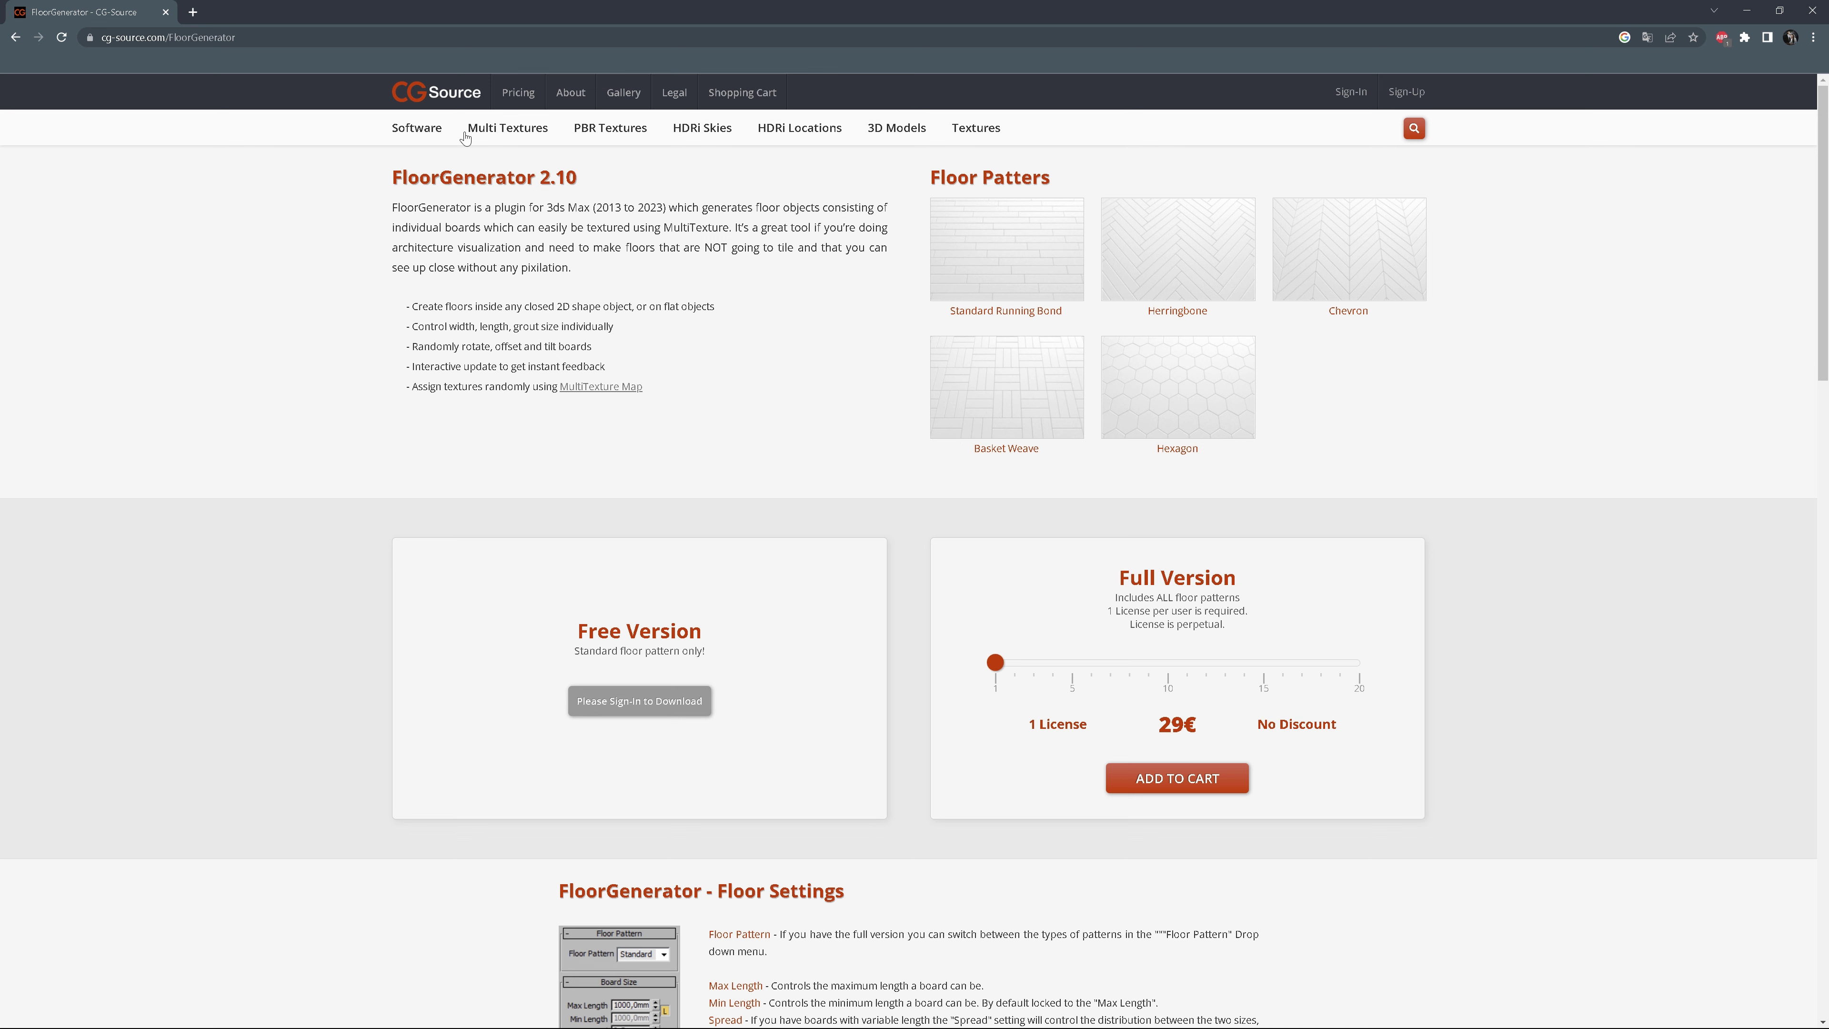
Open the MultiTexture page from the CG Source Software menu
mouse_move(416, 129)
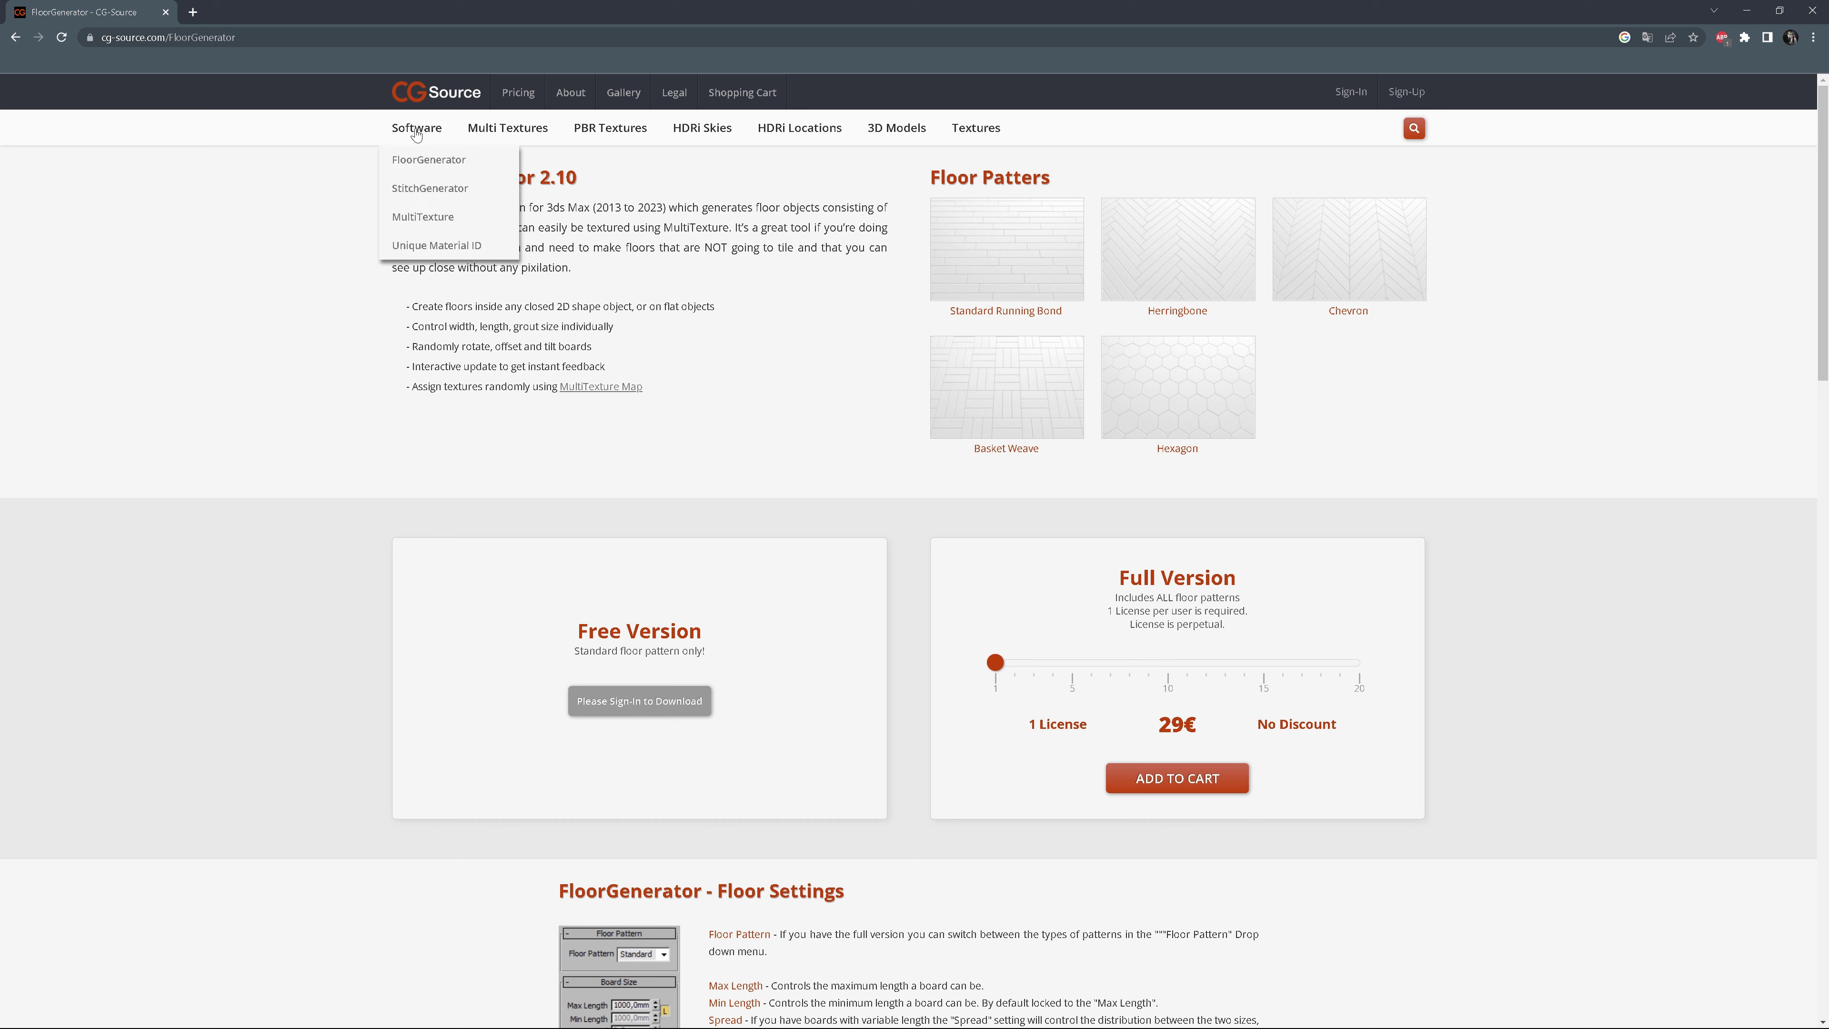
left_click(423, 218)
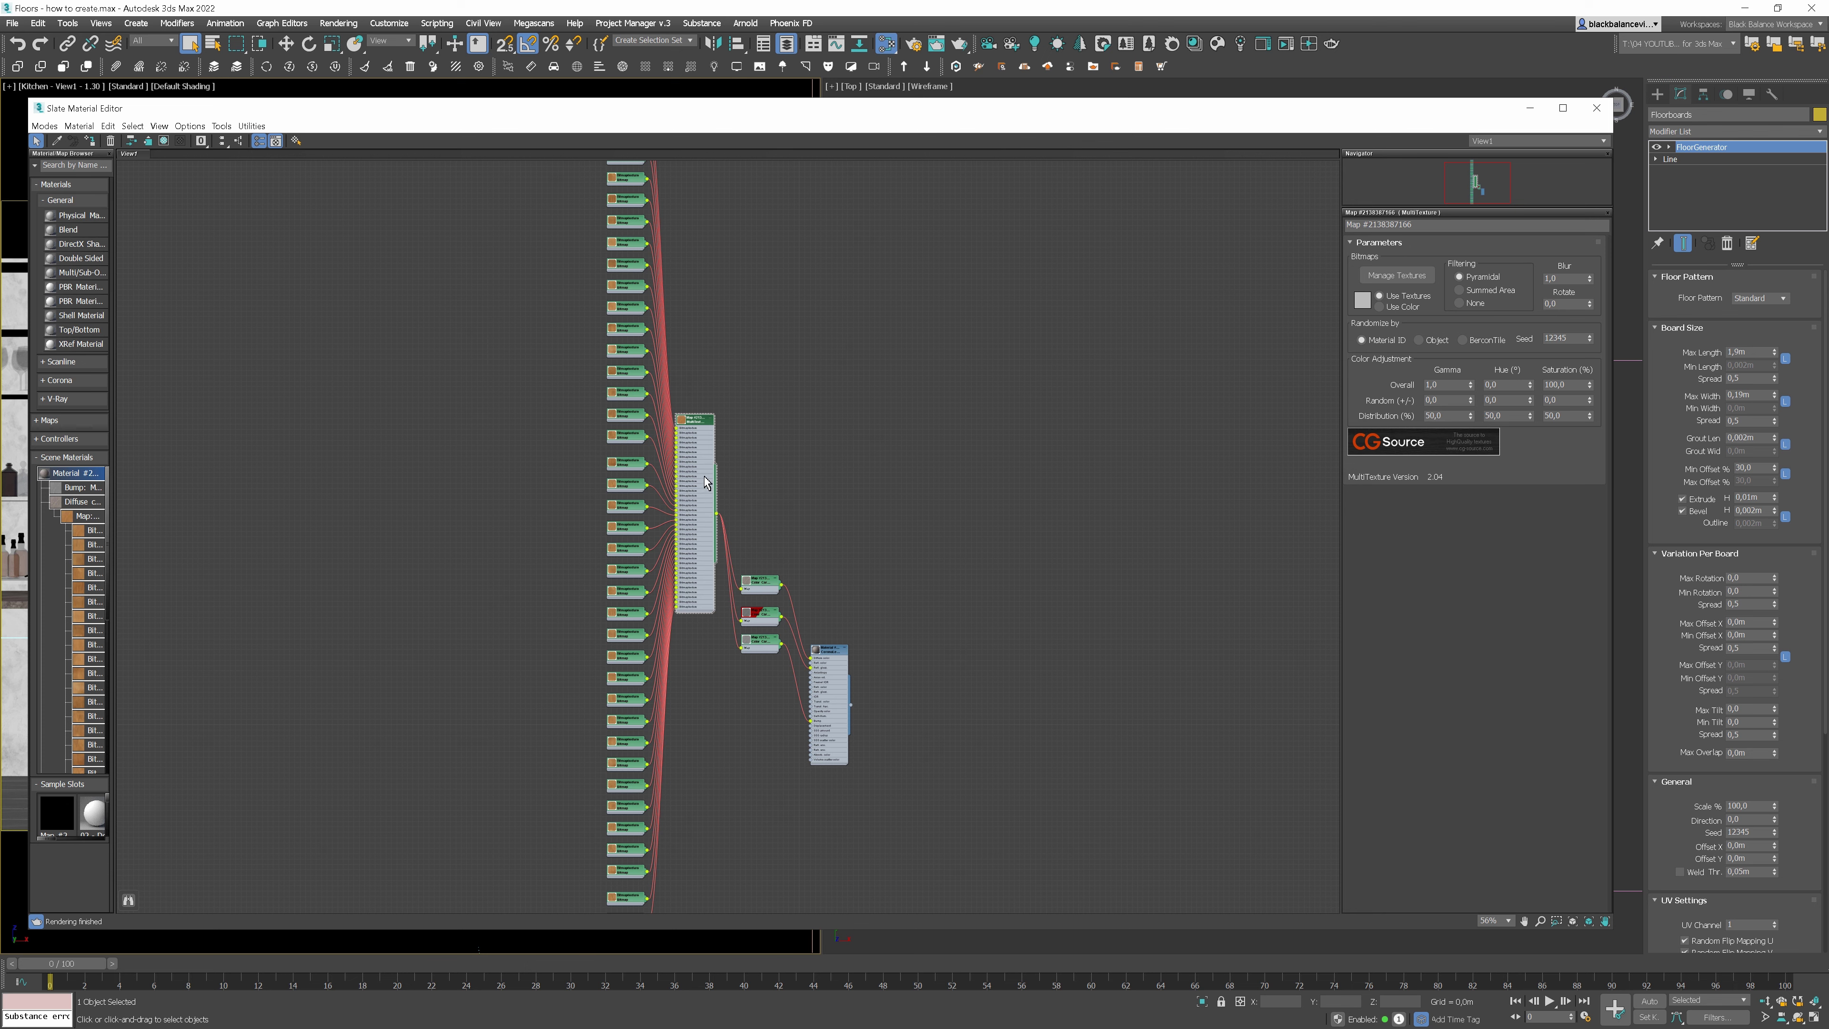
Add a MultiTexture map node in Slate, then delete it
scroll(710, 420, "up", 8)
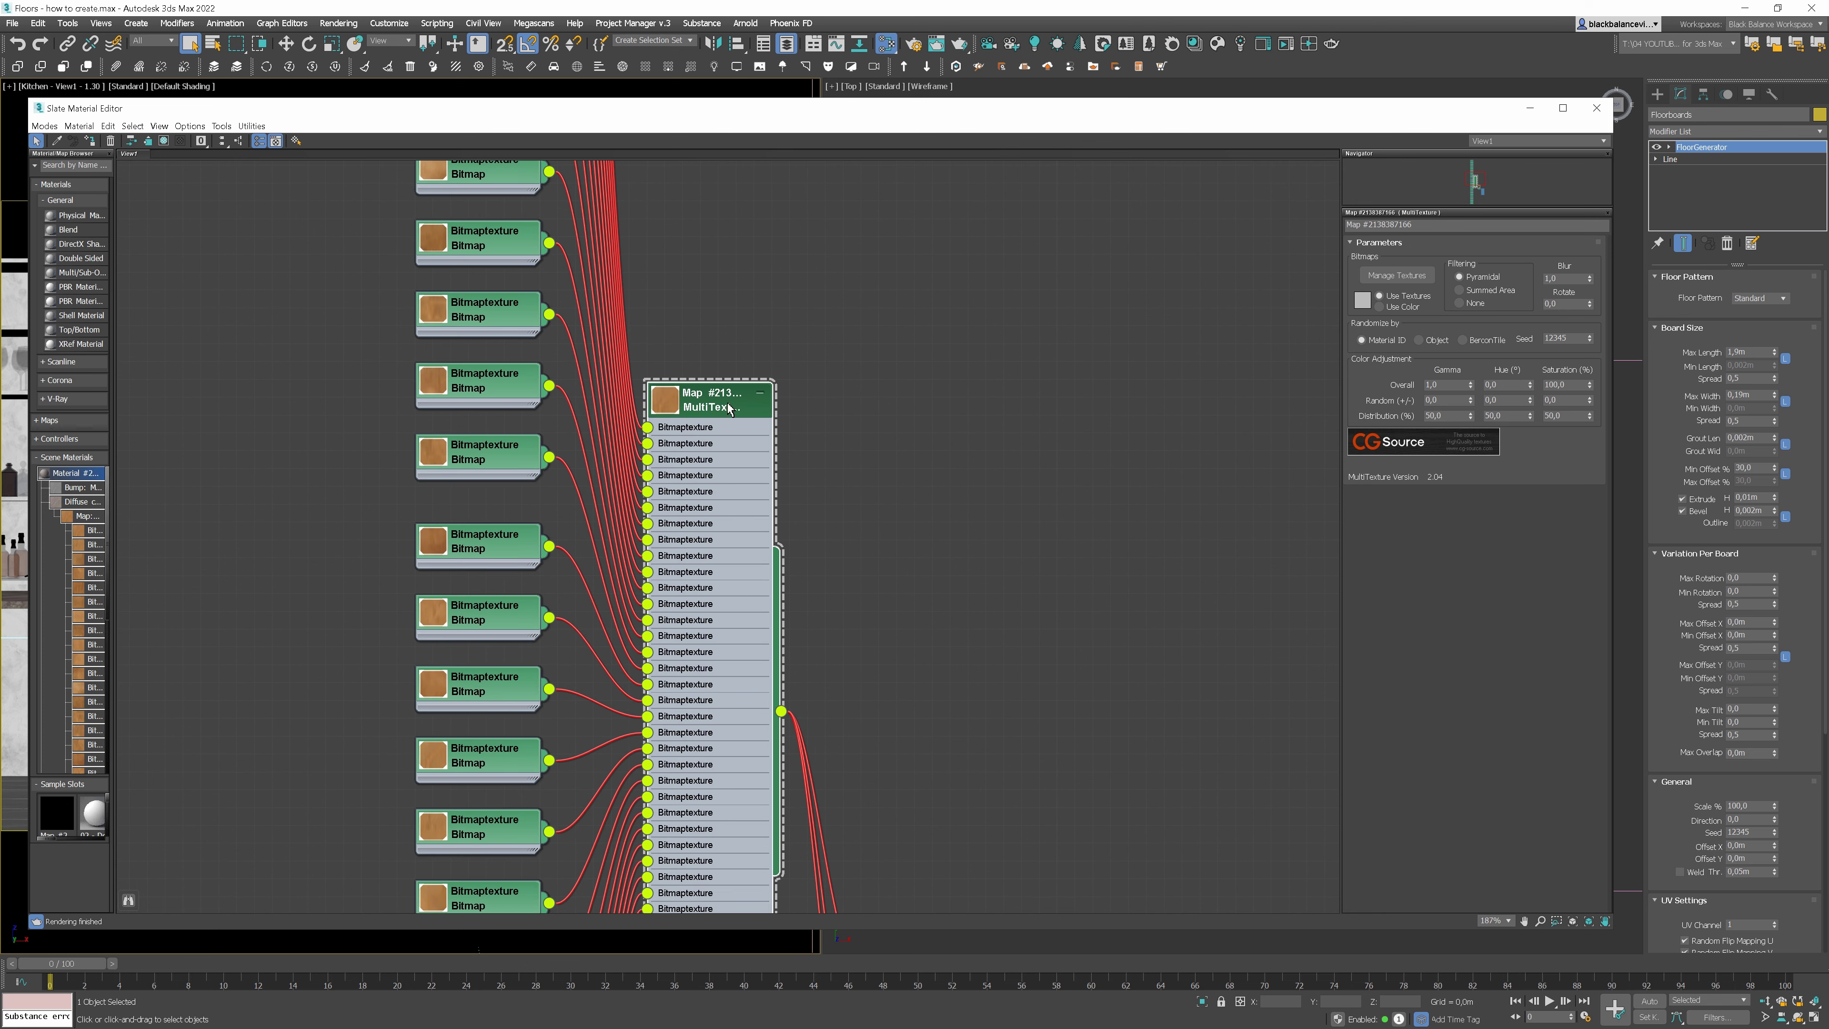
right_click(952, 328)
mouse_move(1001, 351)
mouse_move(1113, 363)
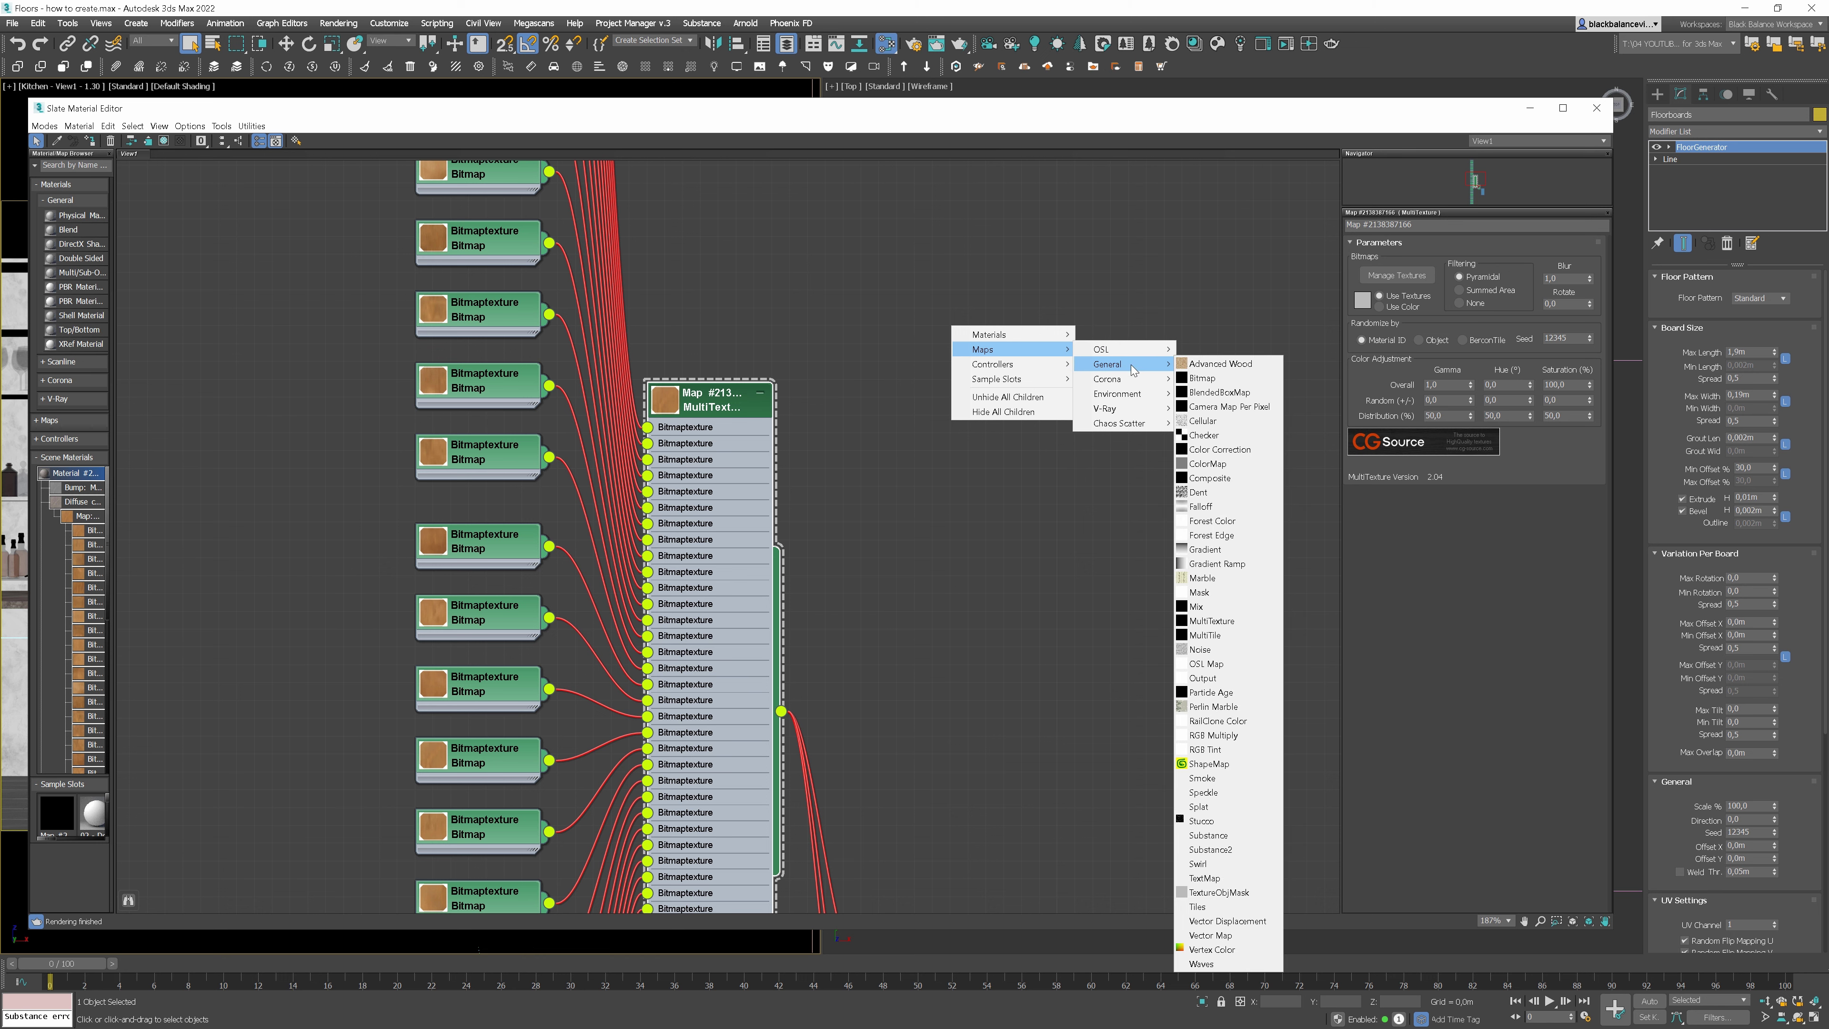
left_click(1222, 620)
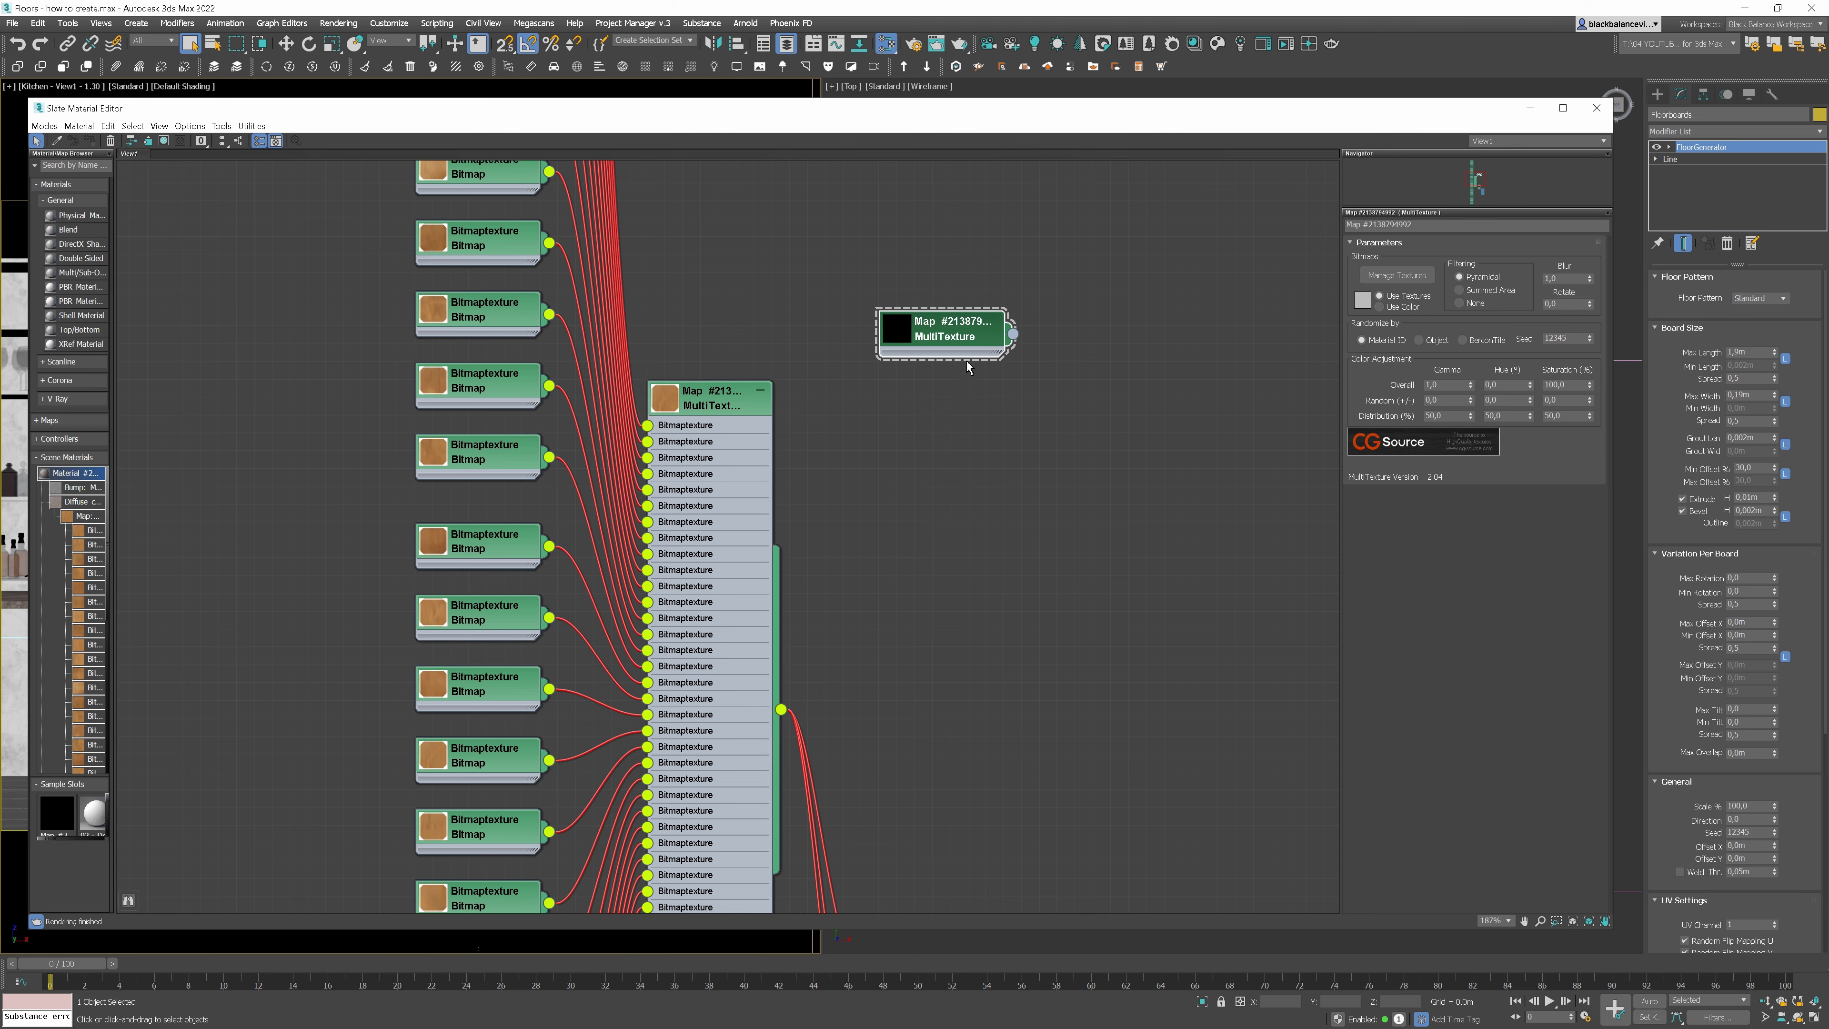
key("Delete")
Preview the top bitmap's oak board image, then select the sixth bitmap node
middle_click_drag(620, 314, 750, 392)
scroll(750, 392, "down", 15)
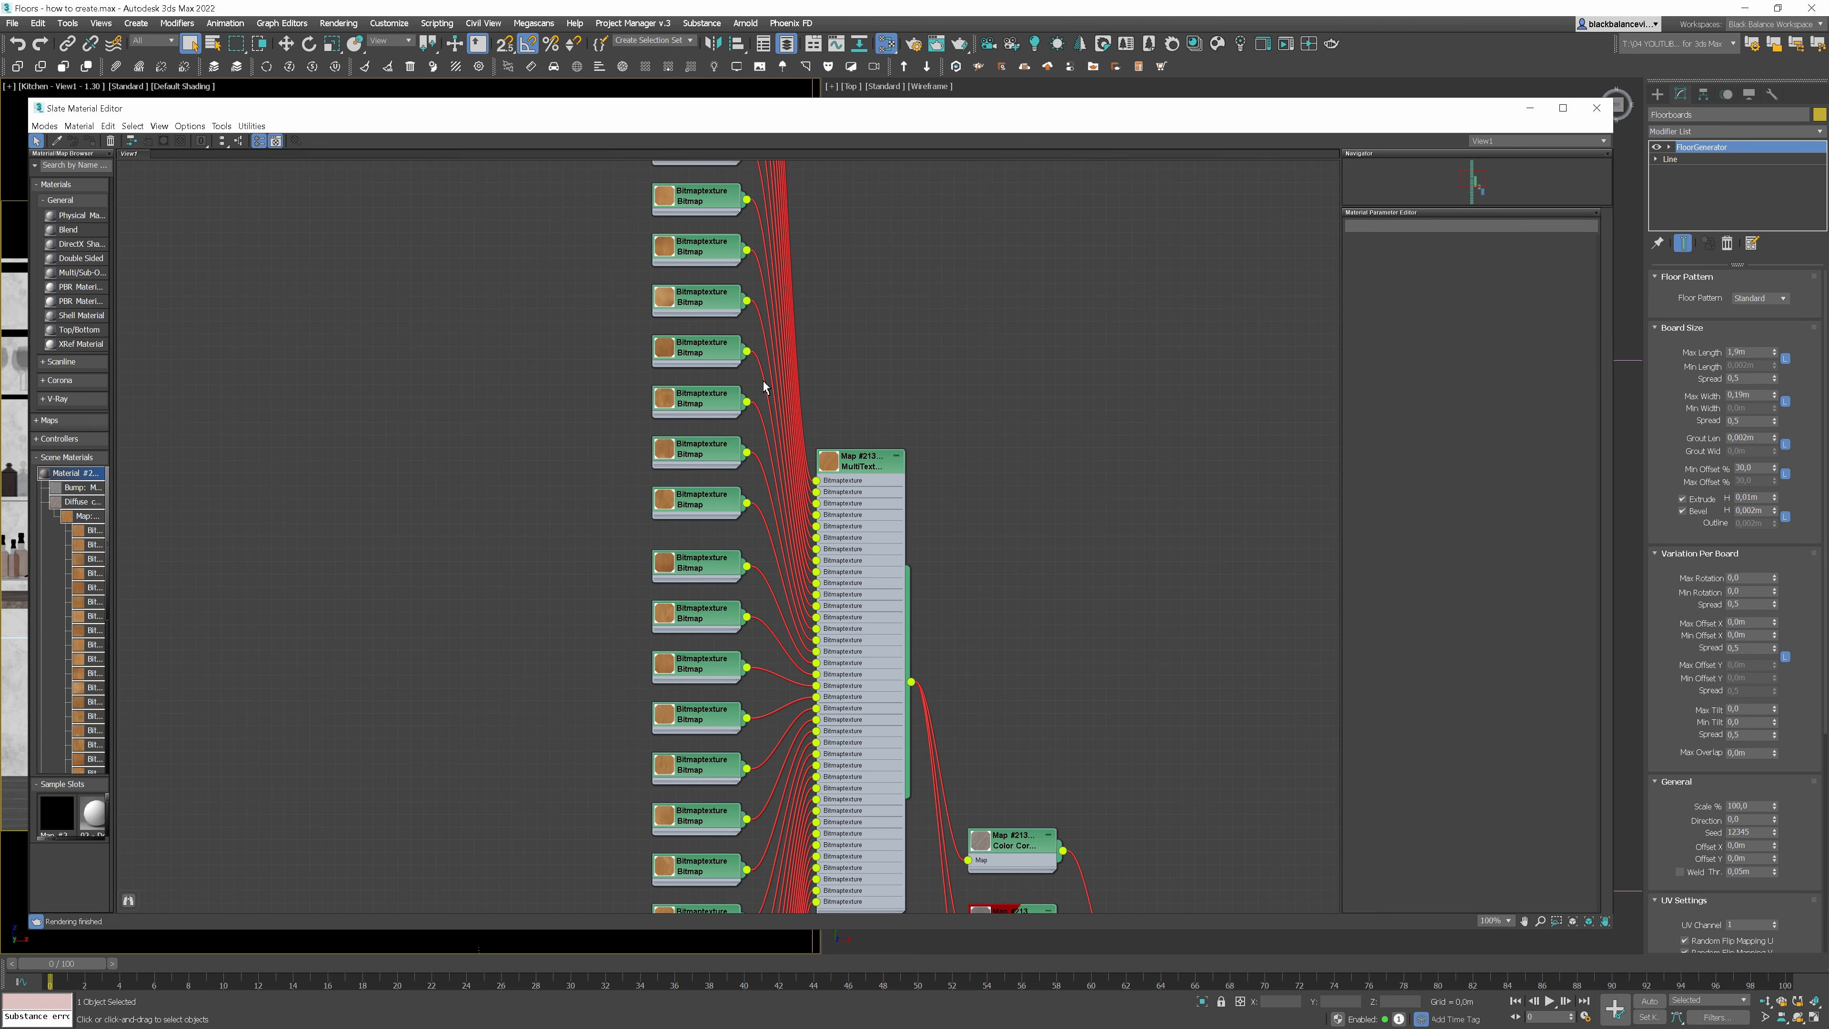
scroll(746, 440, "up", 10)
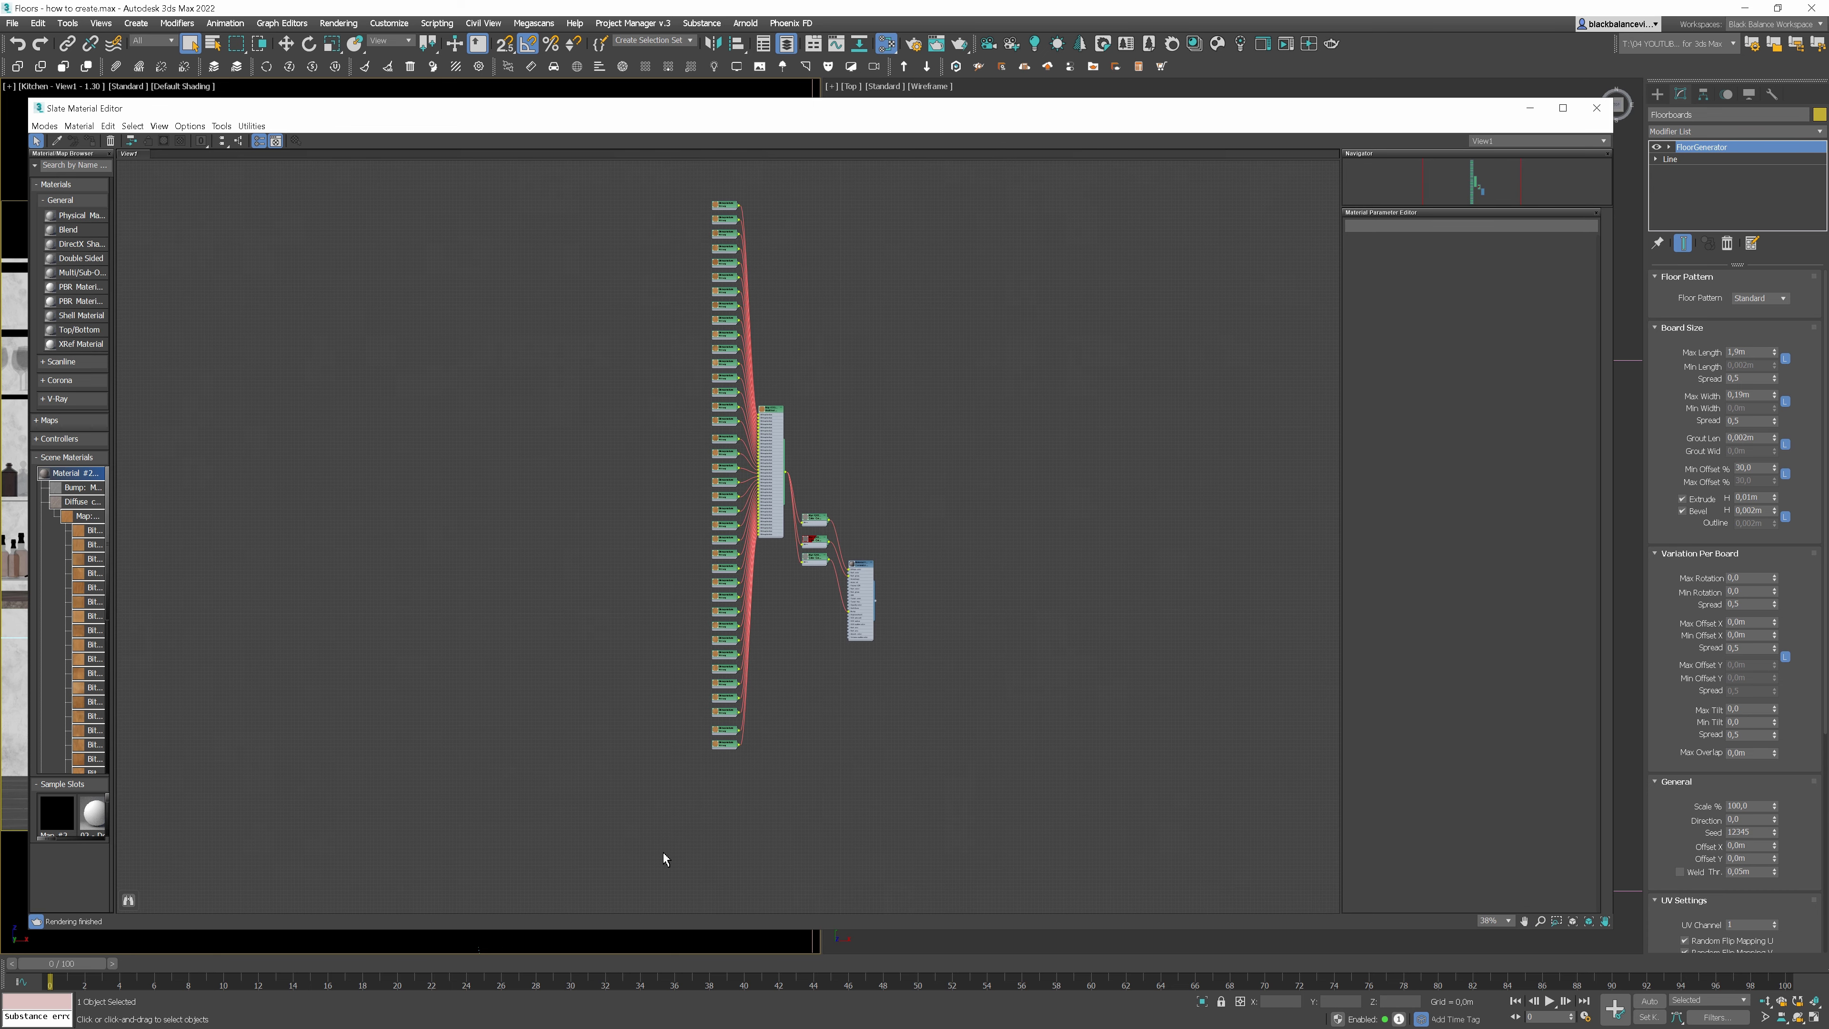
scroll(738, 184, "up", 4)
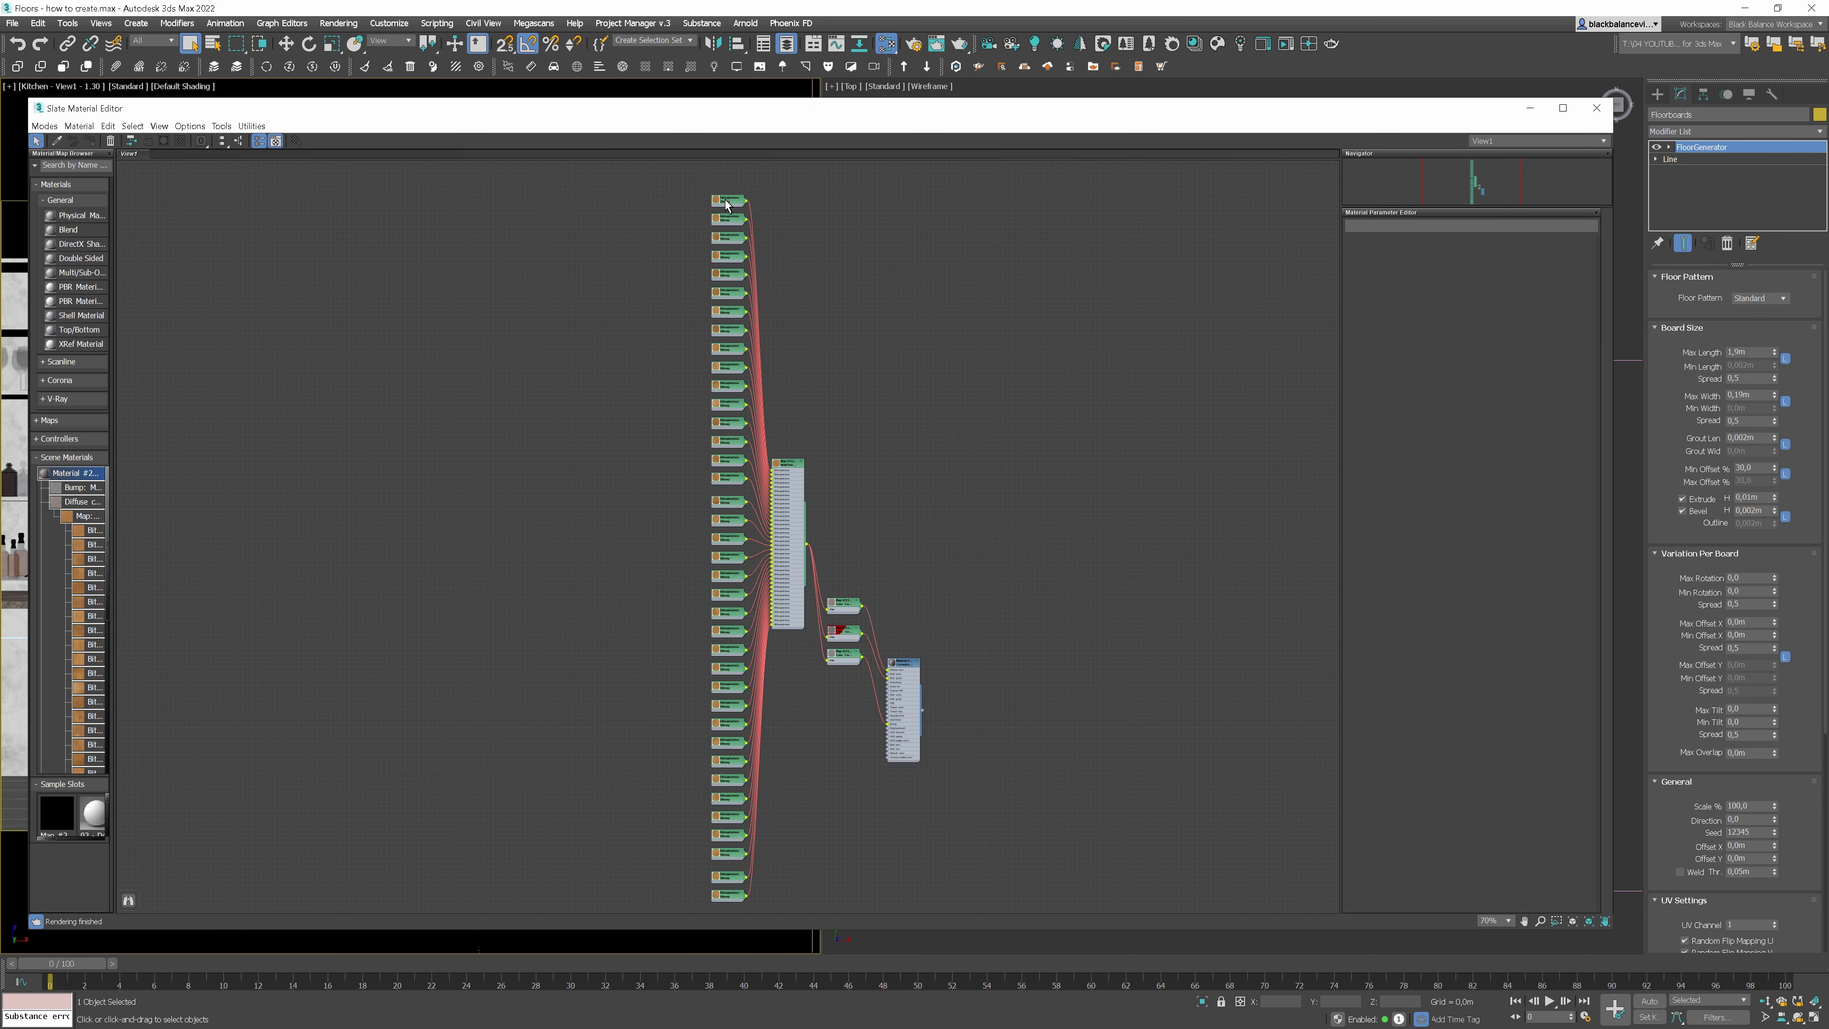
left_click(729, 192)
left_click(1559, 462)
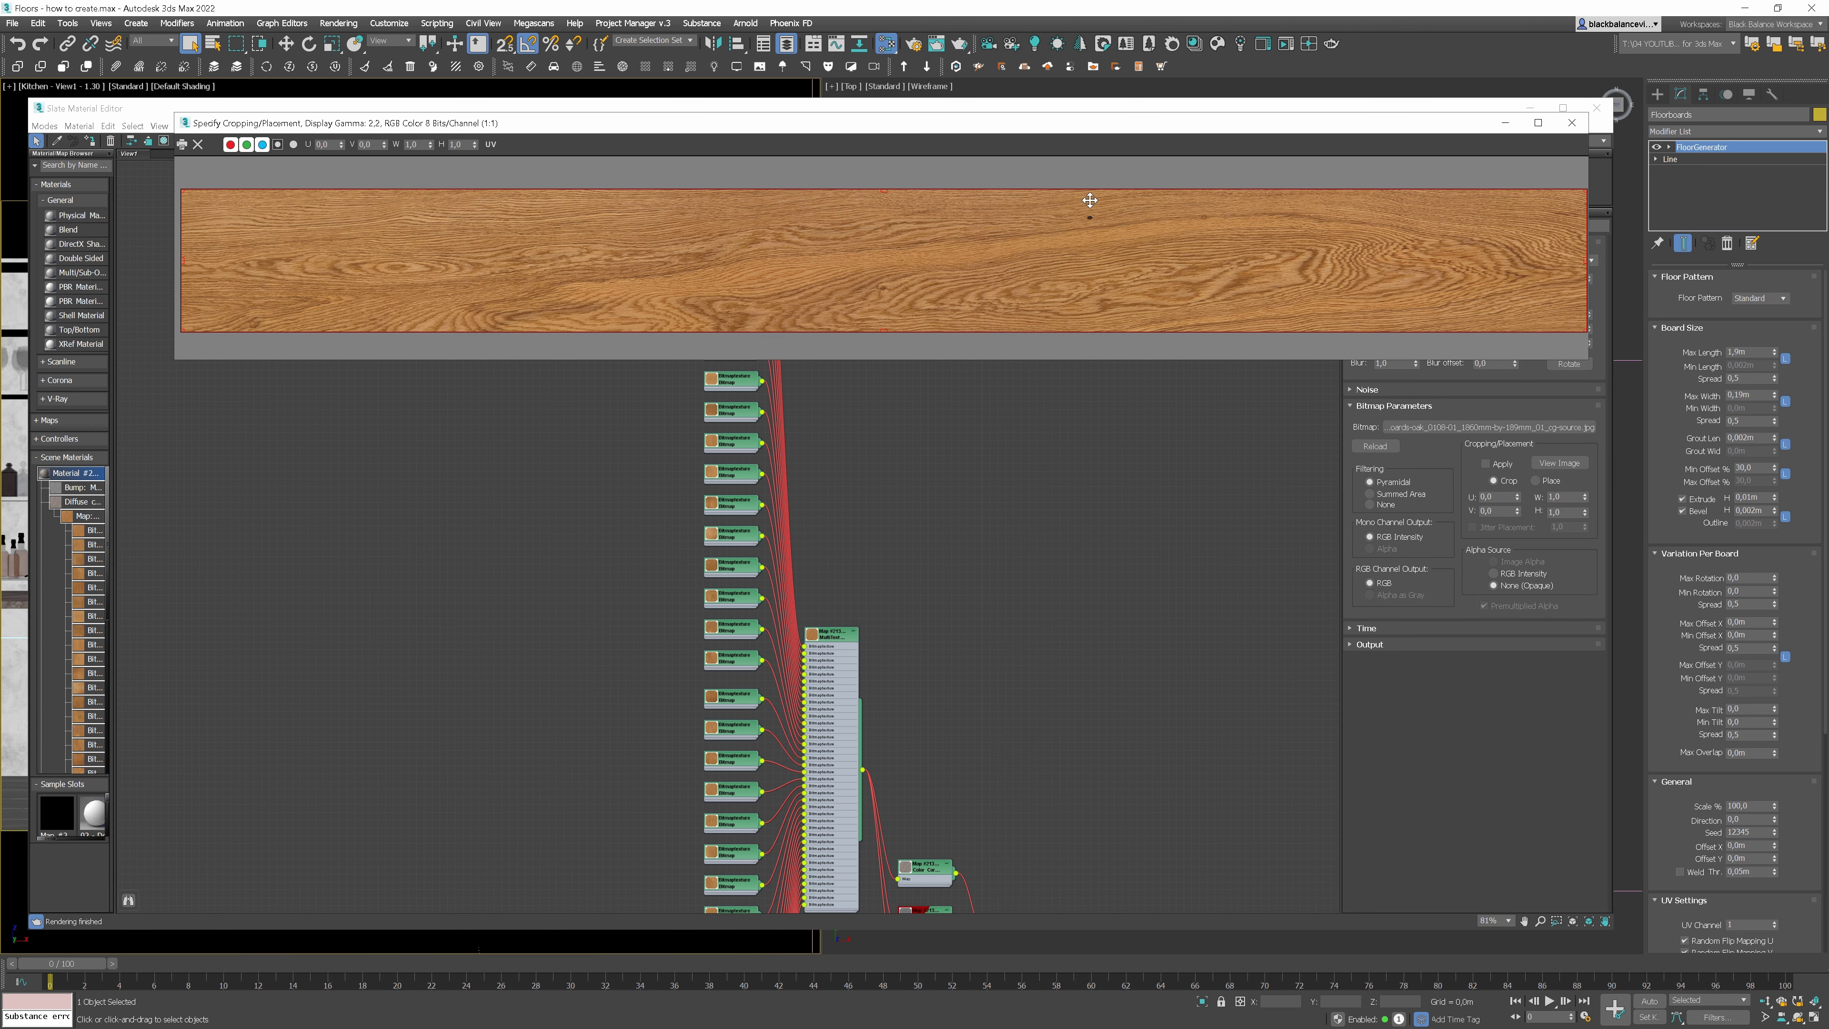
left_click(1571, 122)
left_click(731, 348)
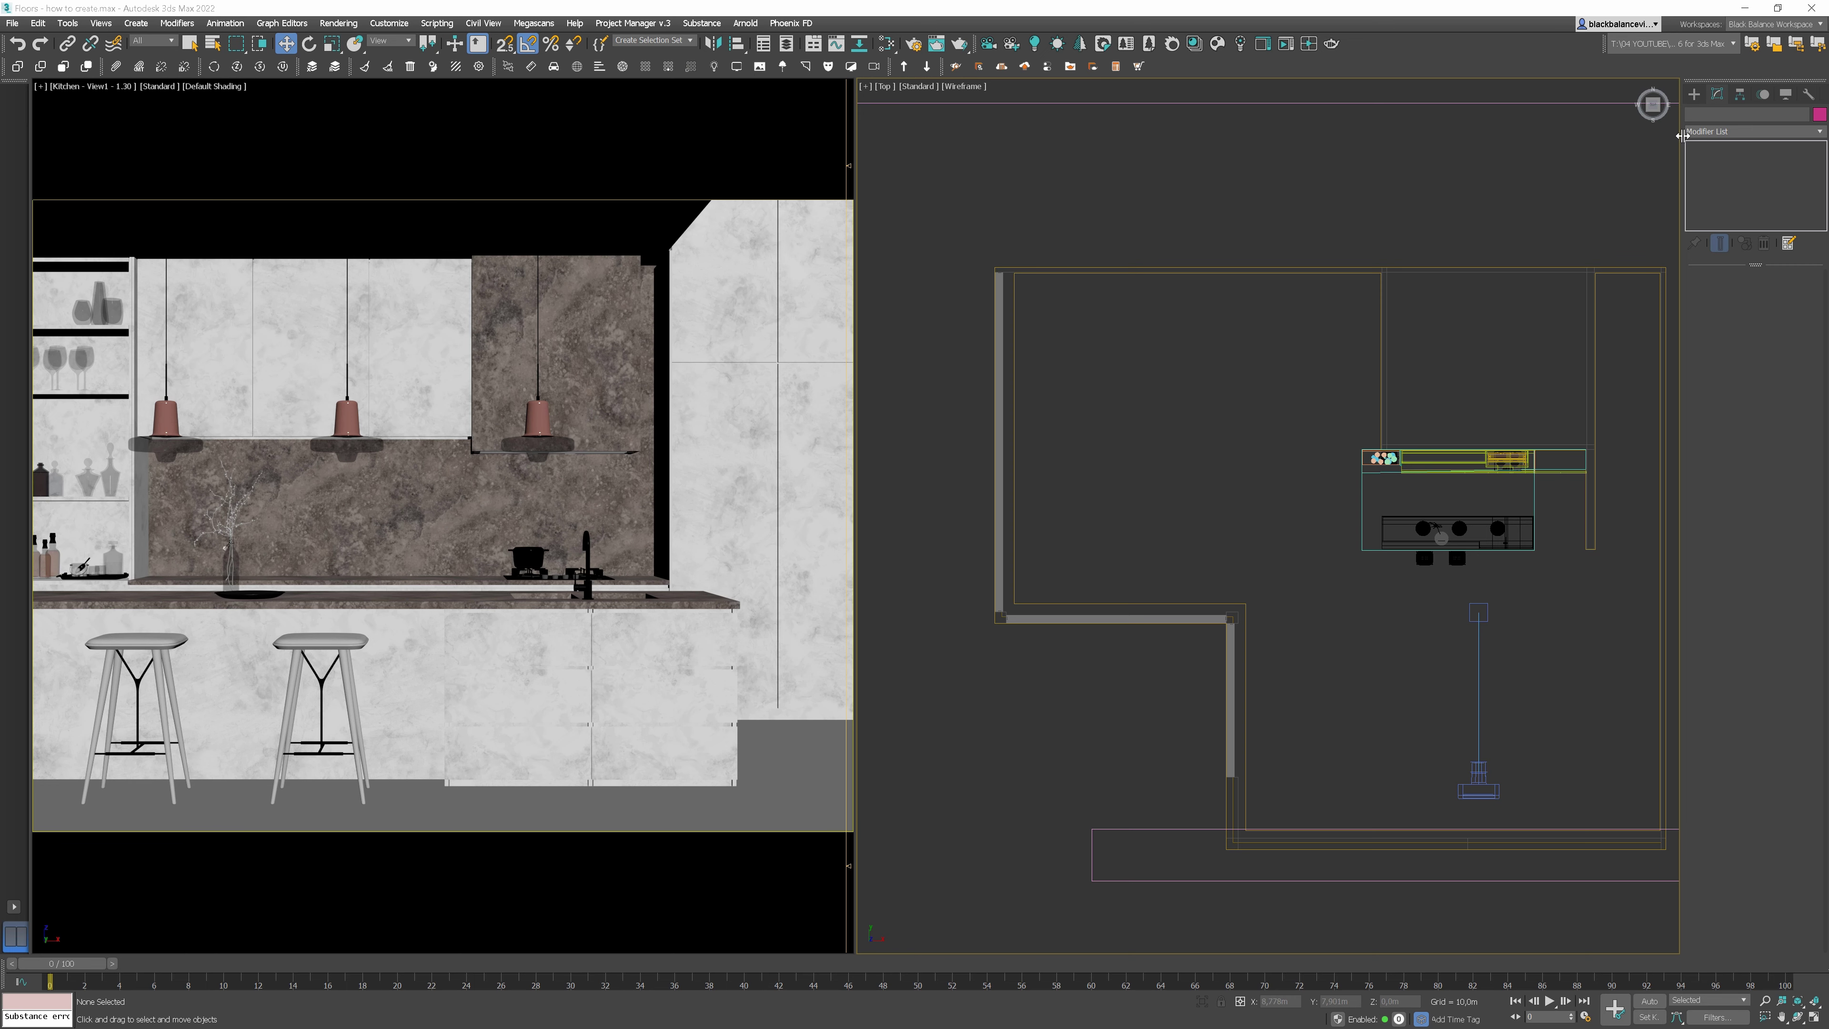
Create a RailClone Pro object, RailClone001, below the room's lower-left corner in the Top view
left_click(1695, 97)
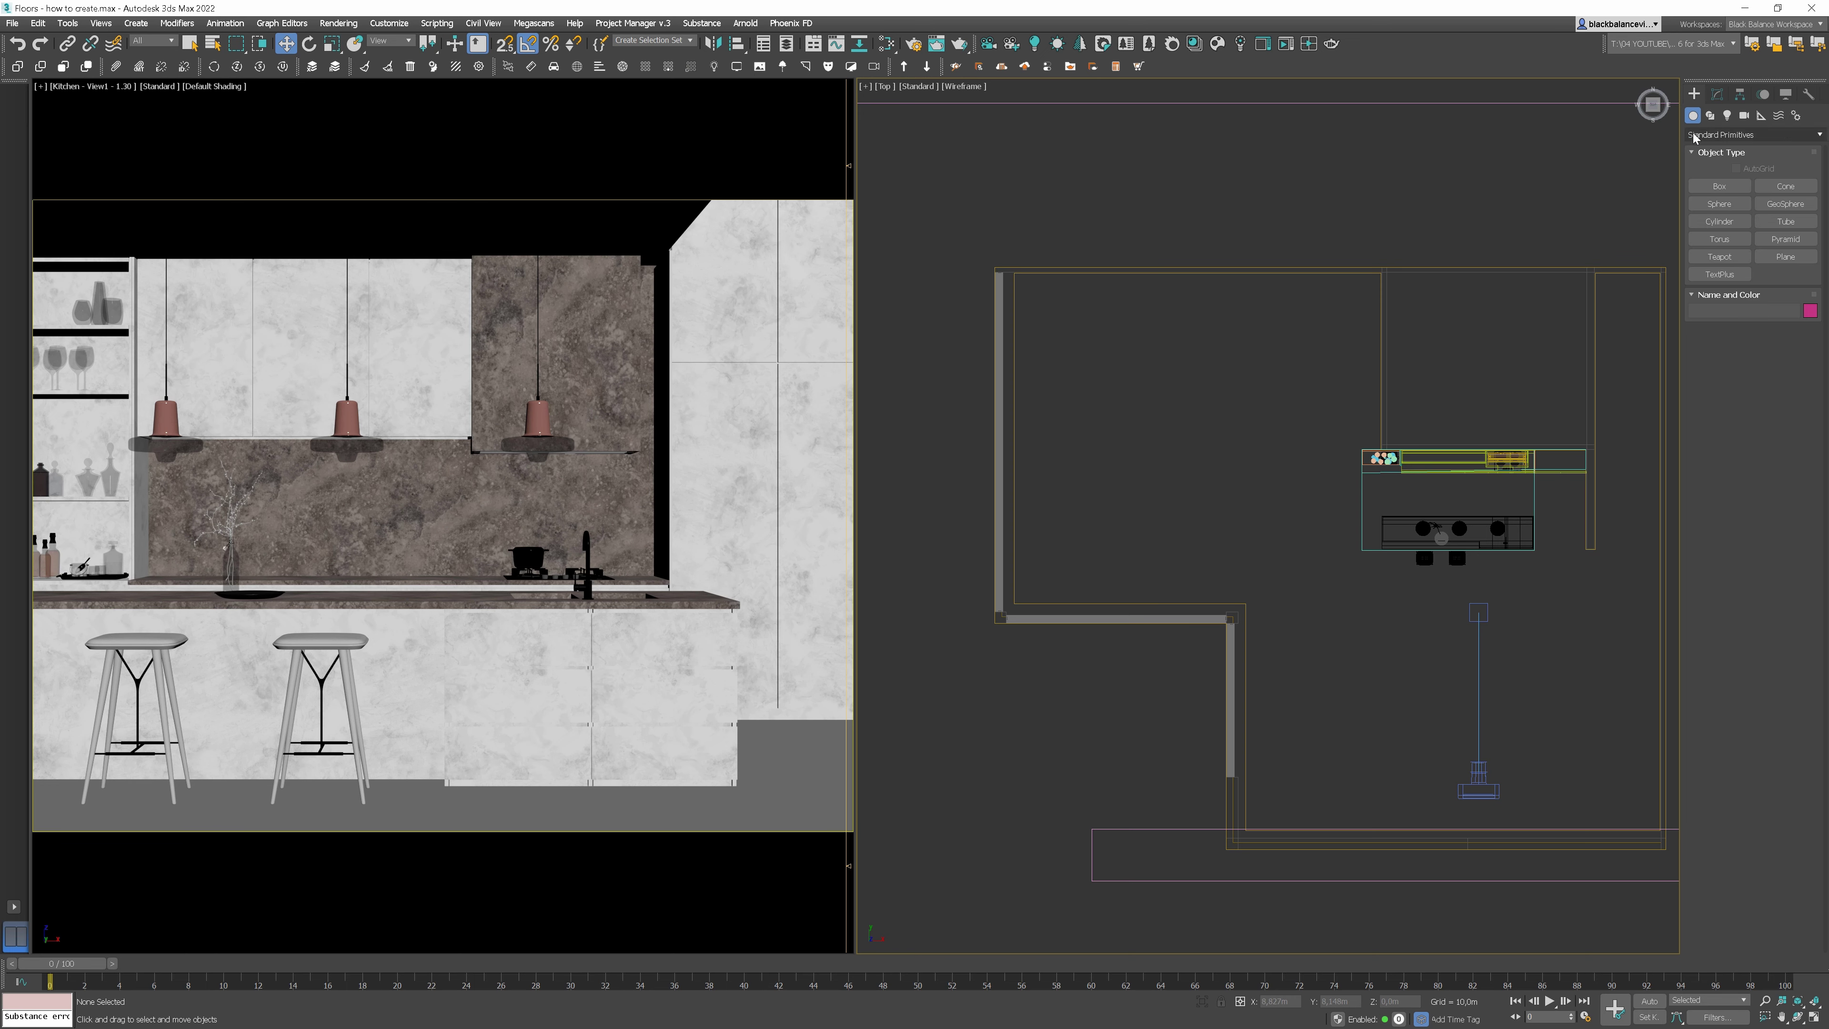
left_click(1728, 135)
left_click(1718, 375)
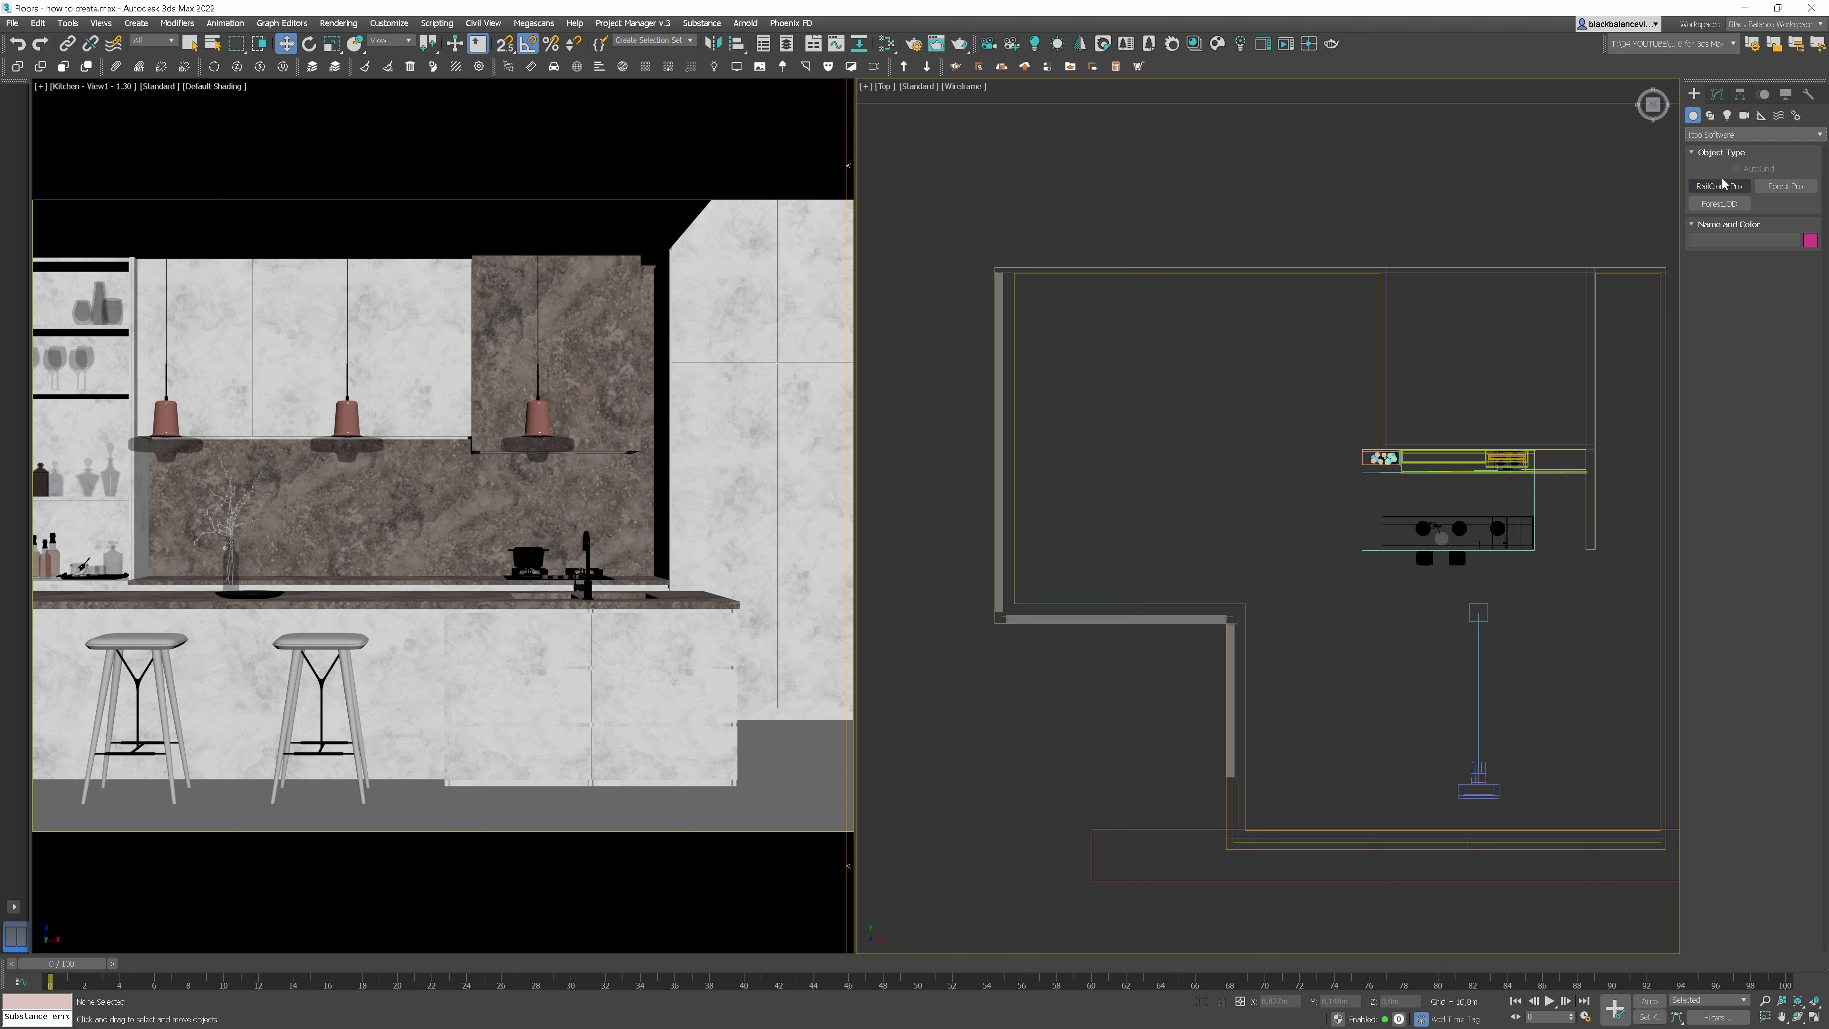
left_click(1694, 189)
left_click_drag(1066, 727, 1068, 670)
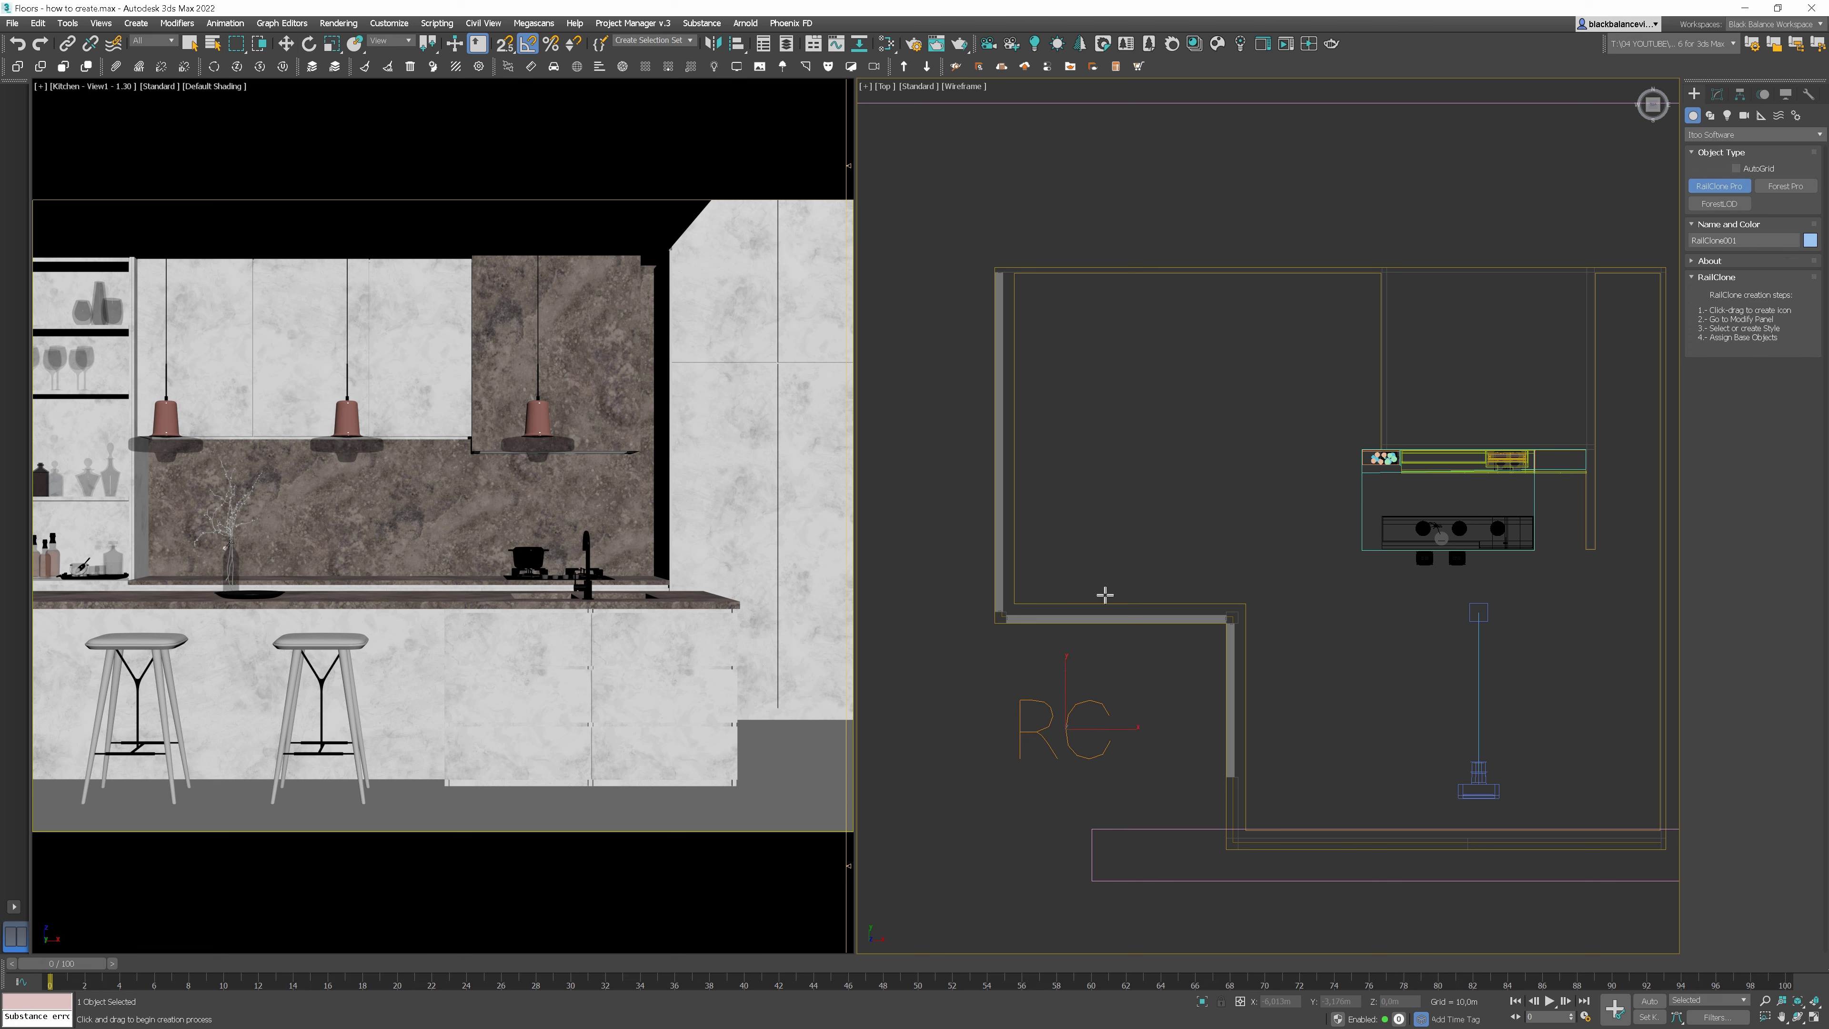
right_click(1107, 524)
Select the kitchen floor outline spline together with RailClone001
scroll(994, 618, "up", 10)
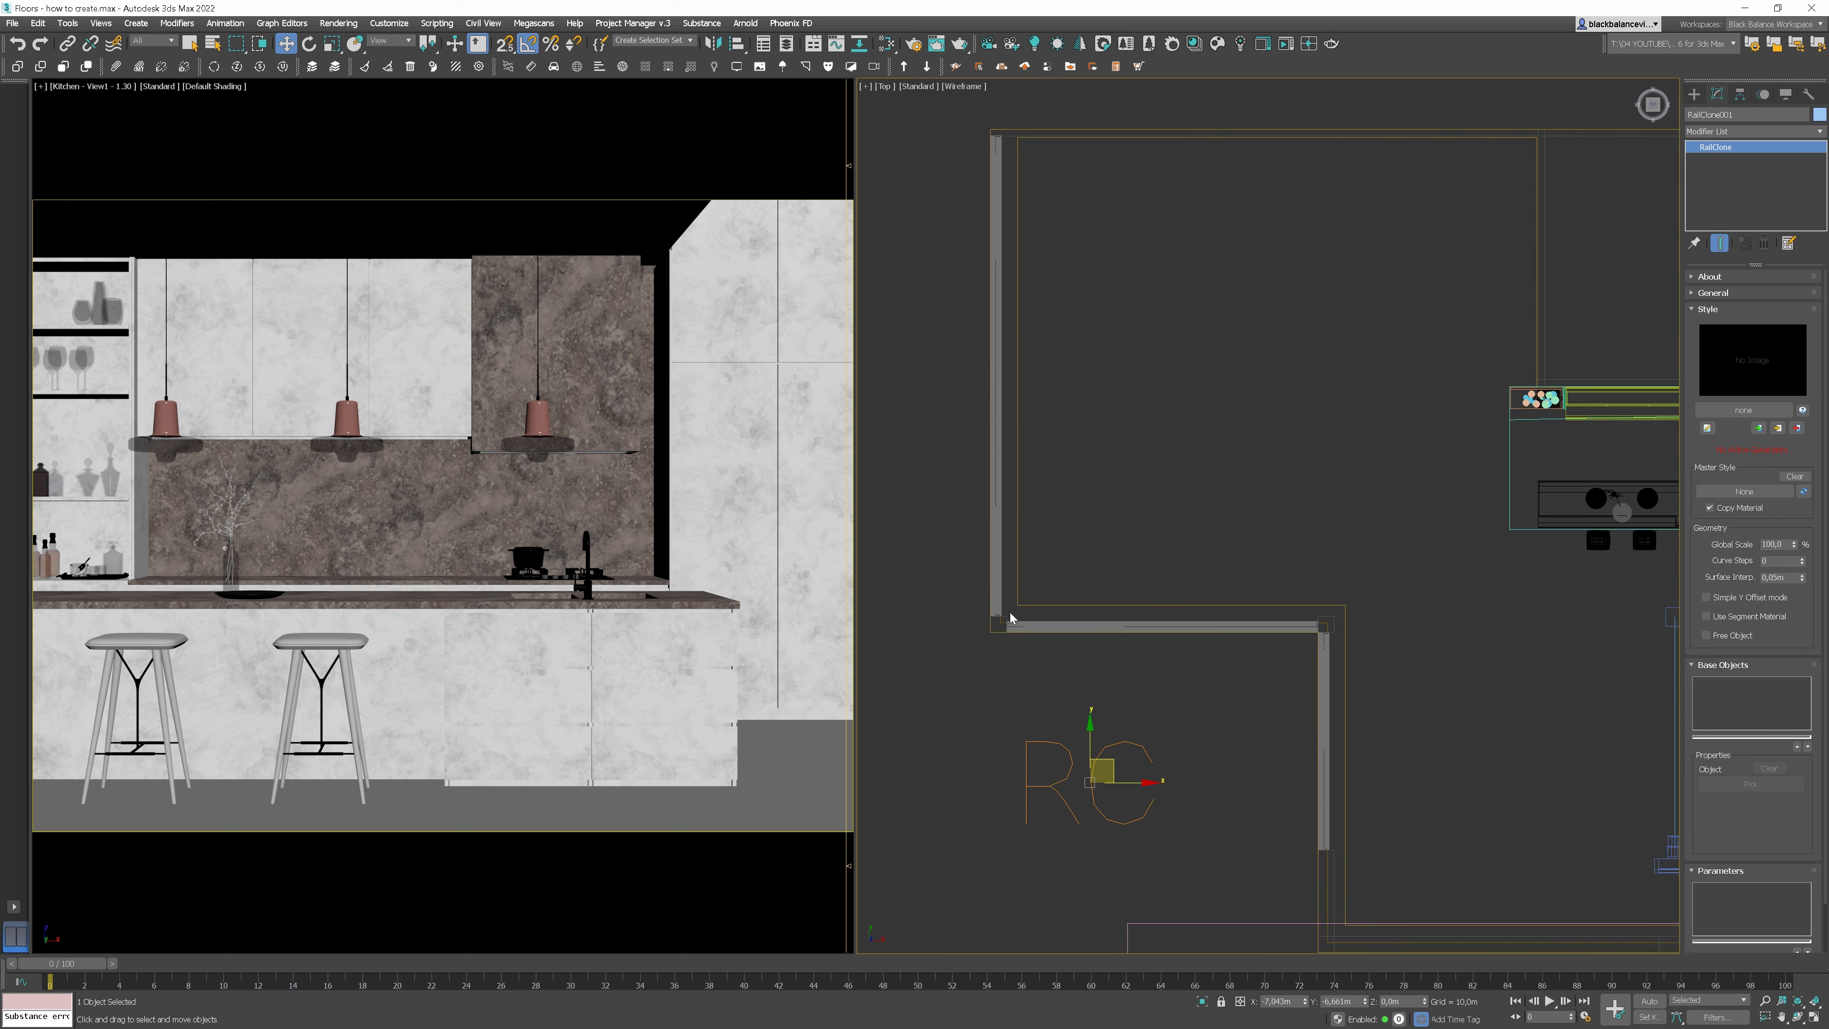
left_click(1008, 582)
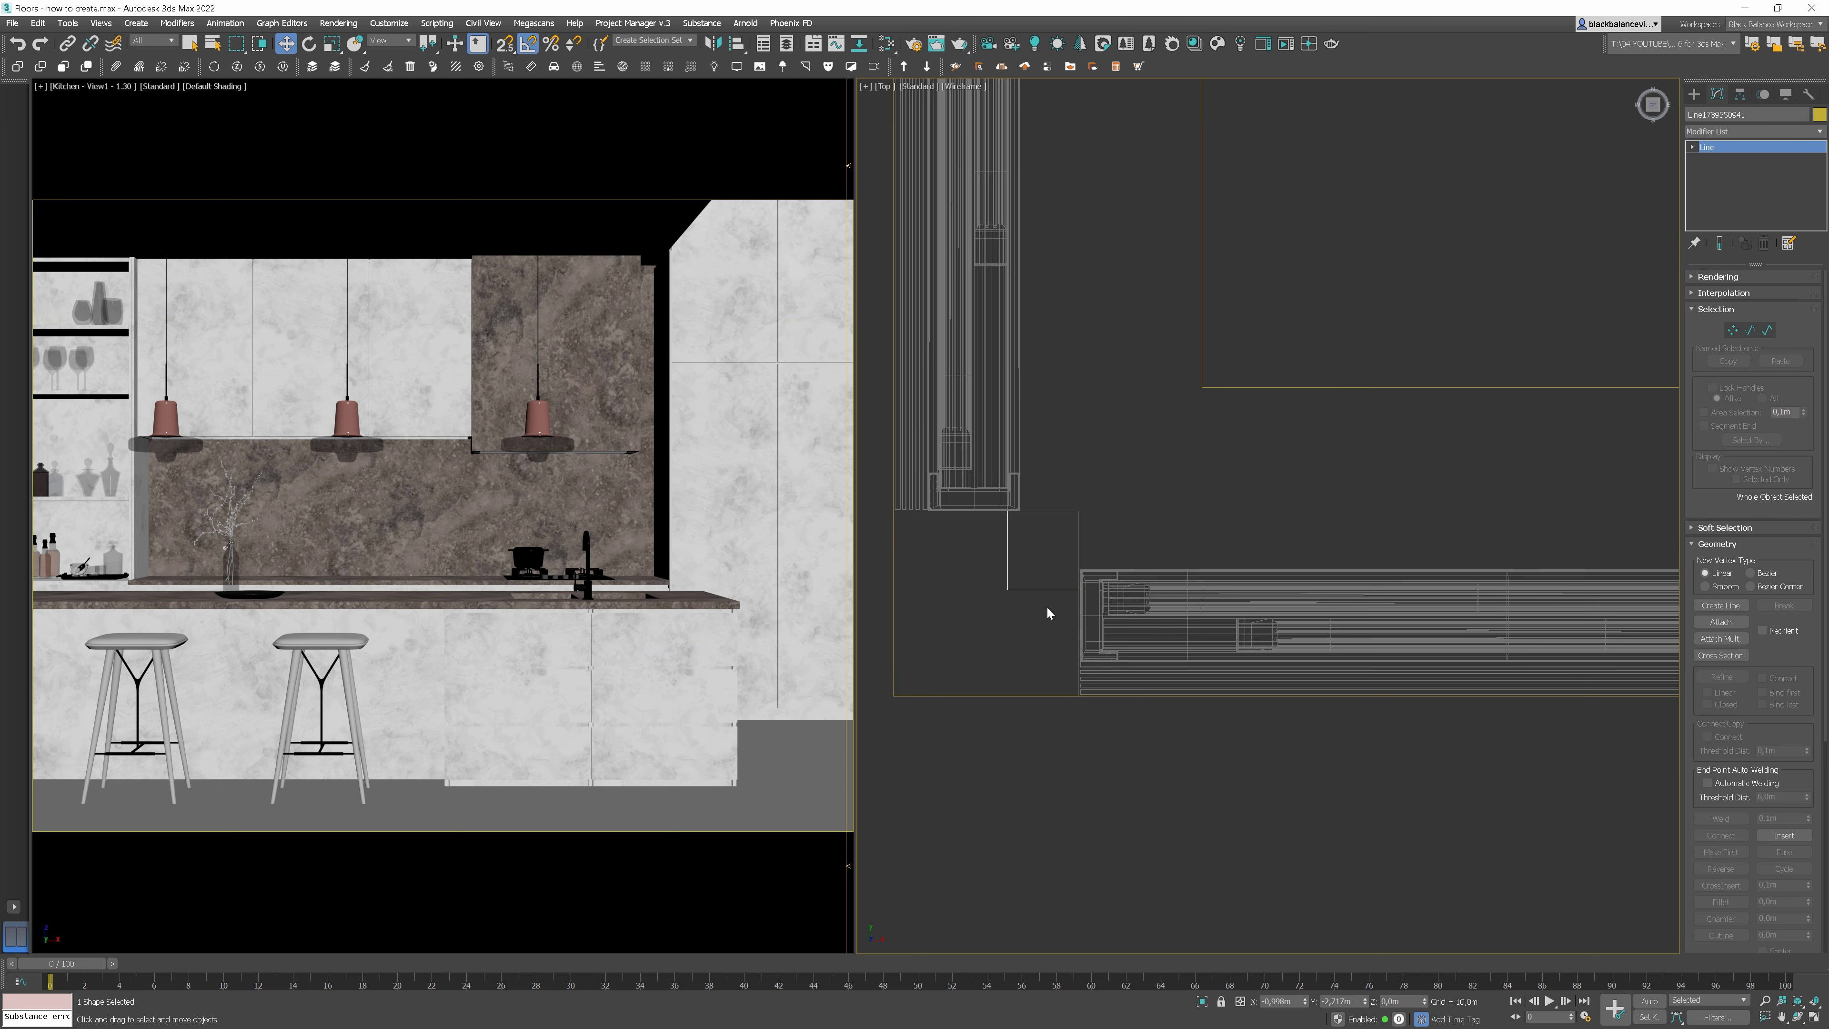
scroll(1048, 613, "down", 10)
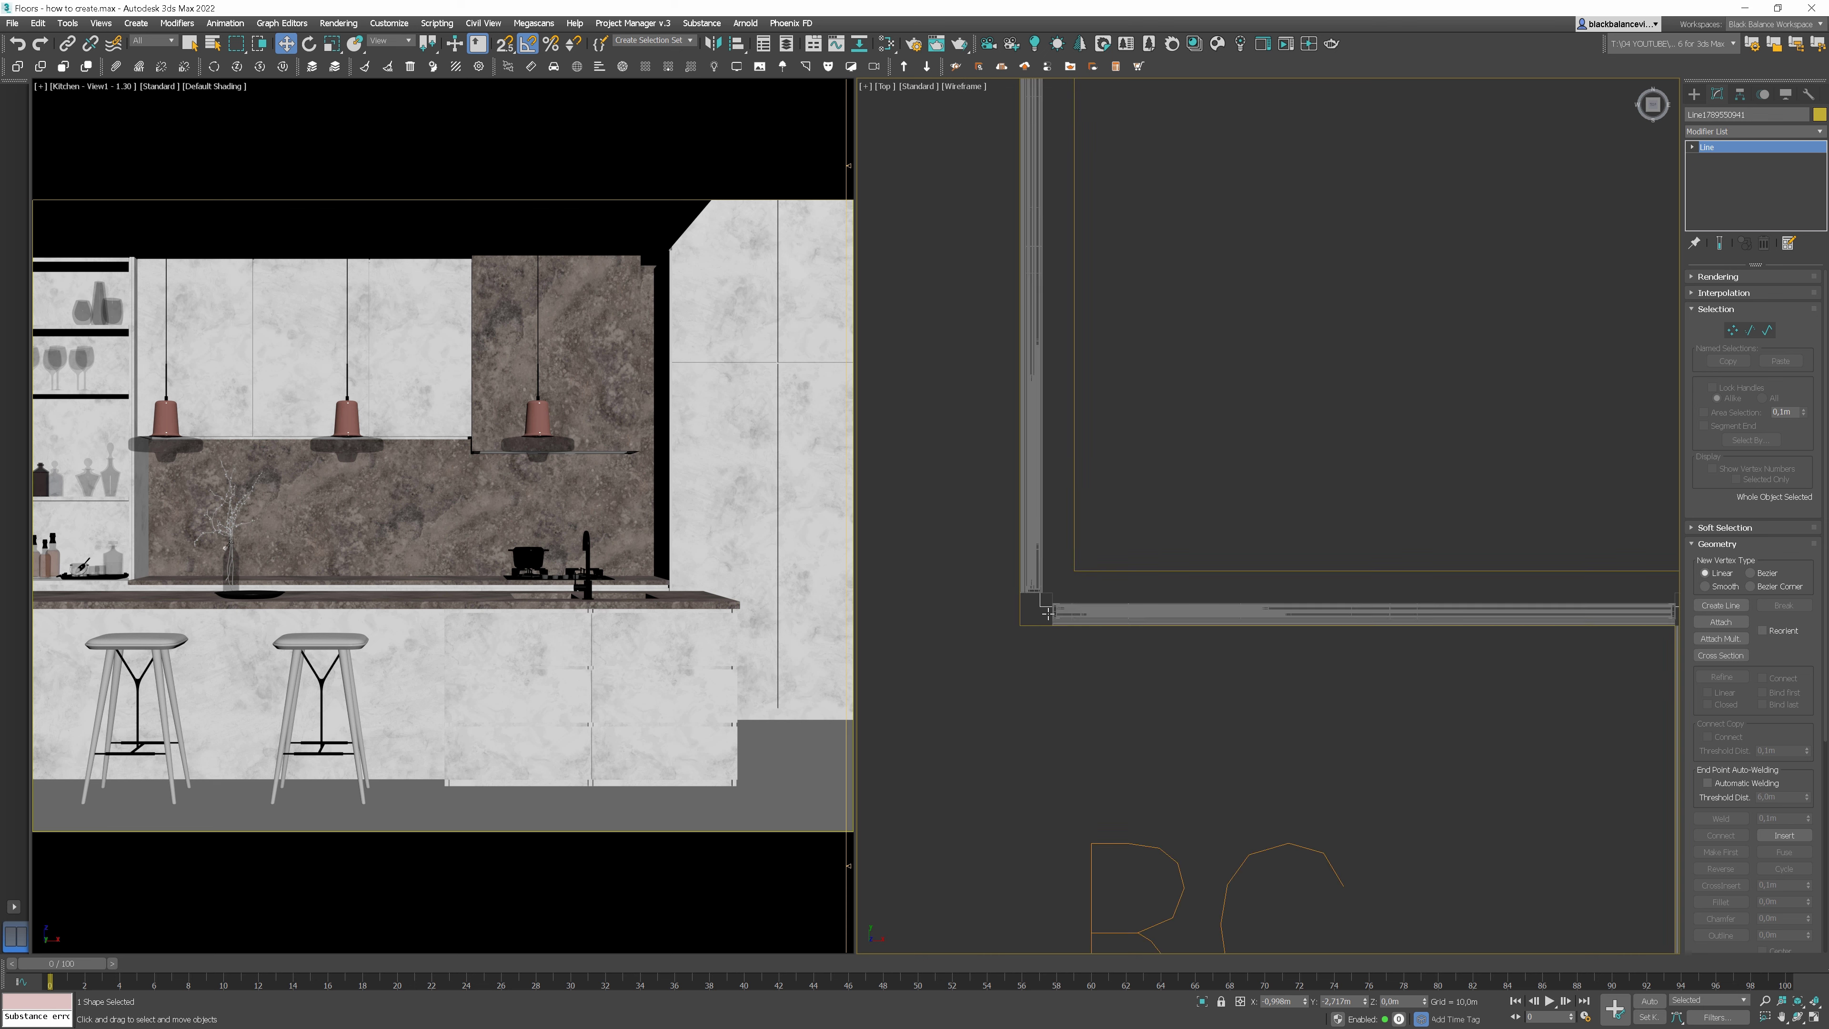
left_click(1235, 932, "ctrl")
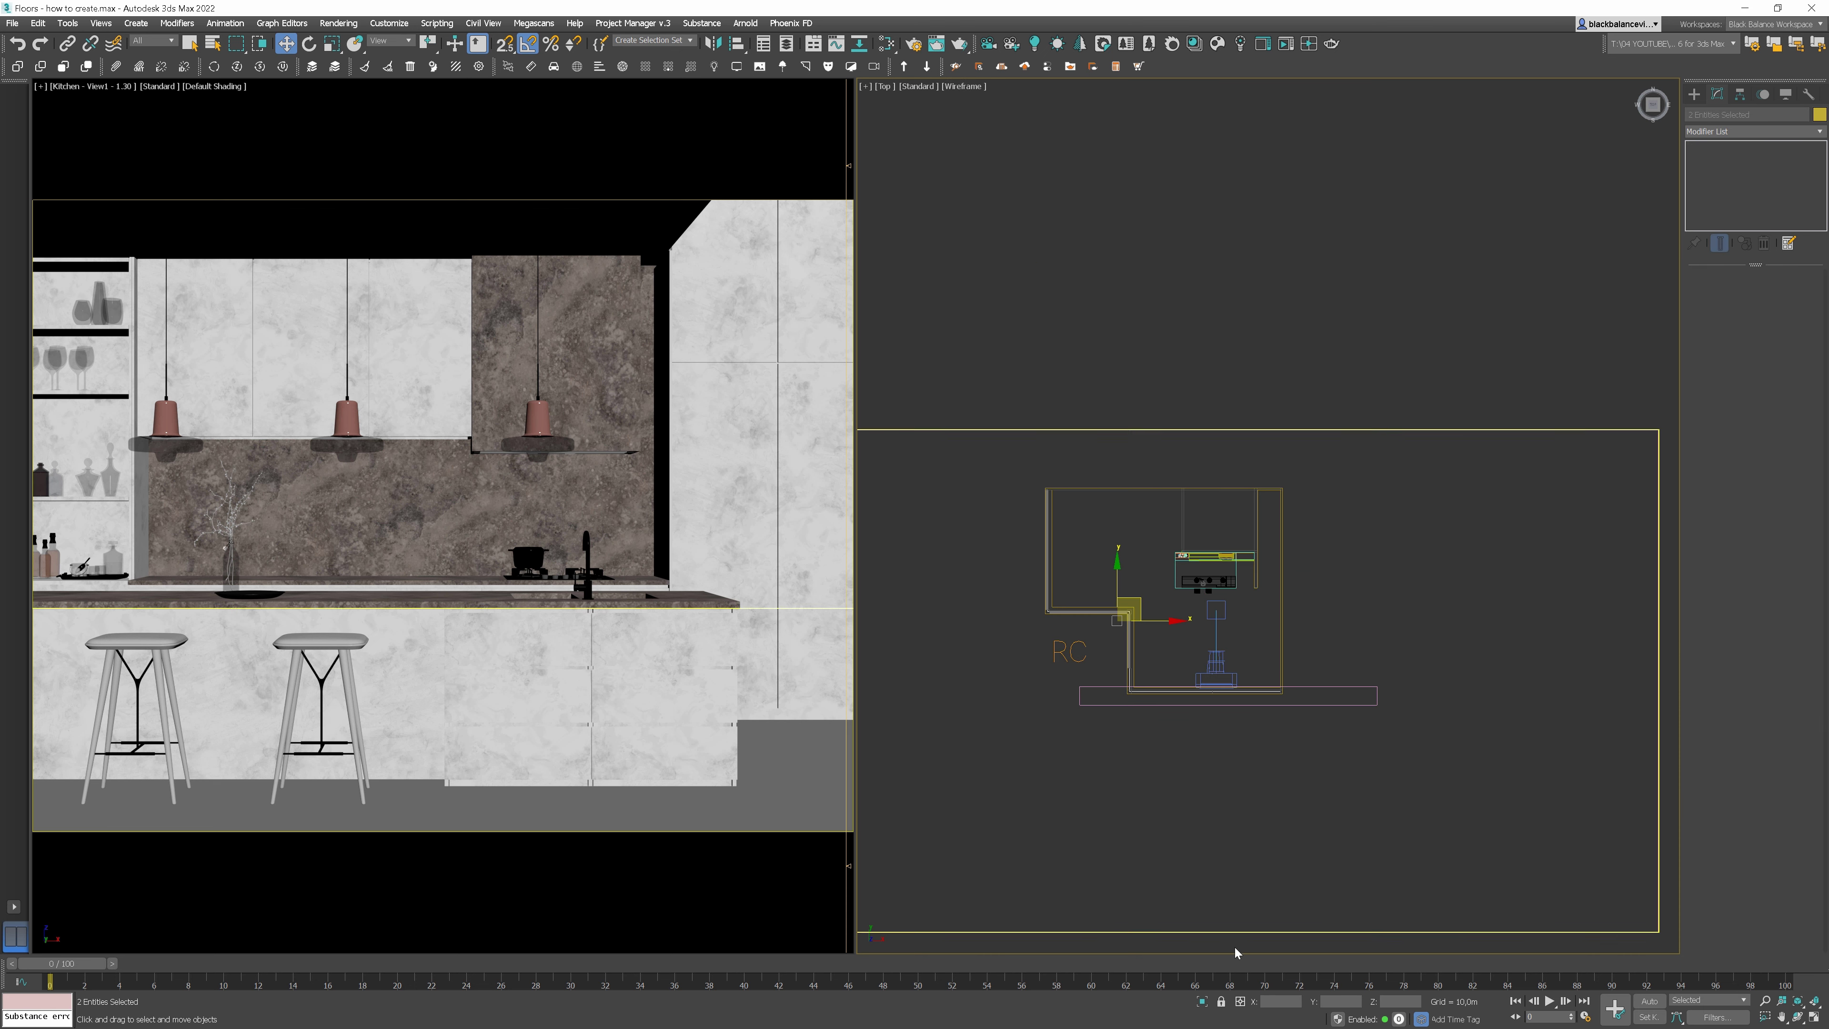
Isolate the floor and RailClone001, then load Parquet Tile from Architecture > Interior > Flooring
left_click(1202, 1001)
left_click(1061, 675)
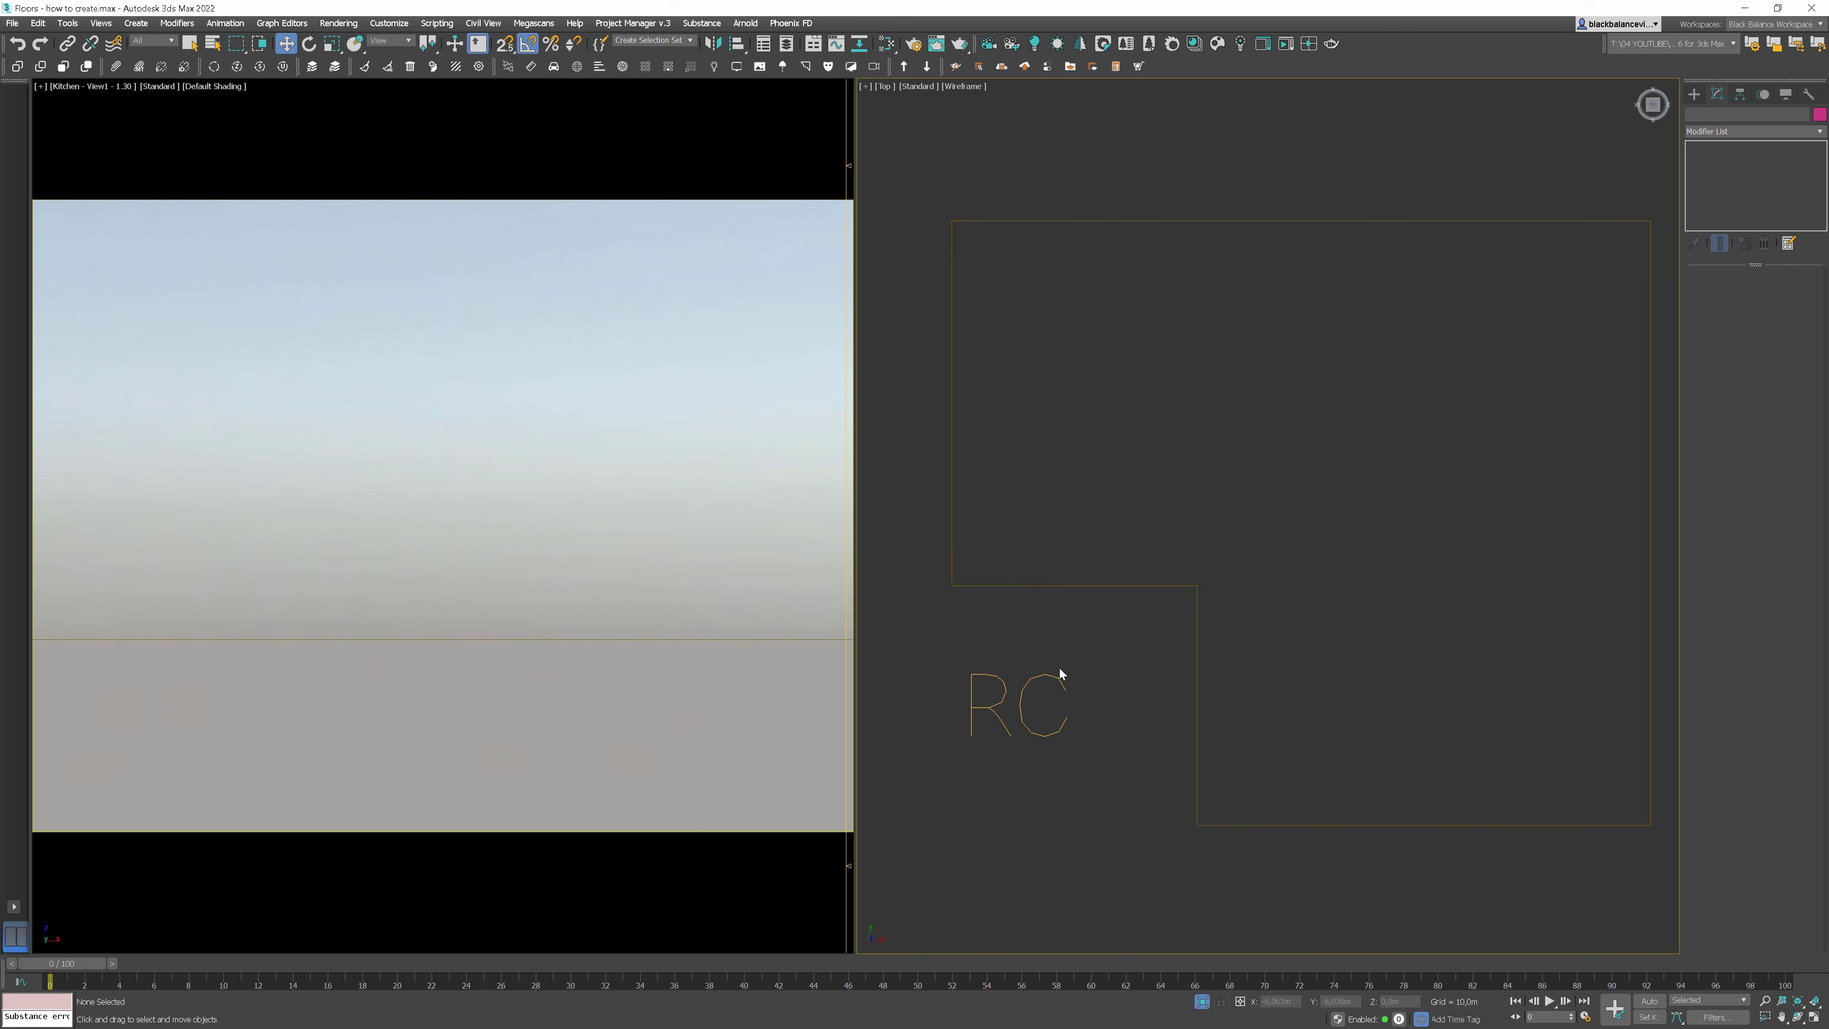
left_click(1743, 410)
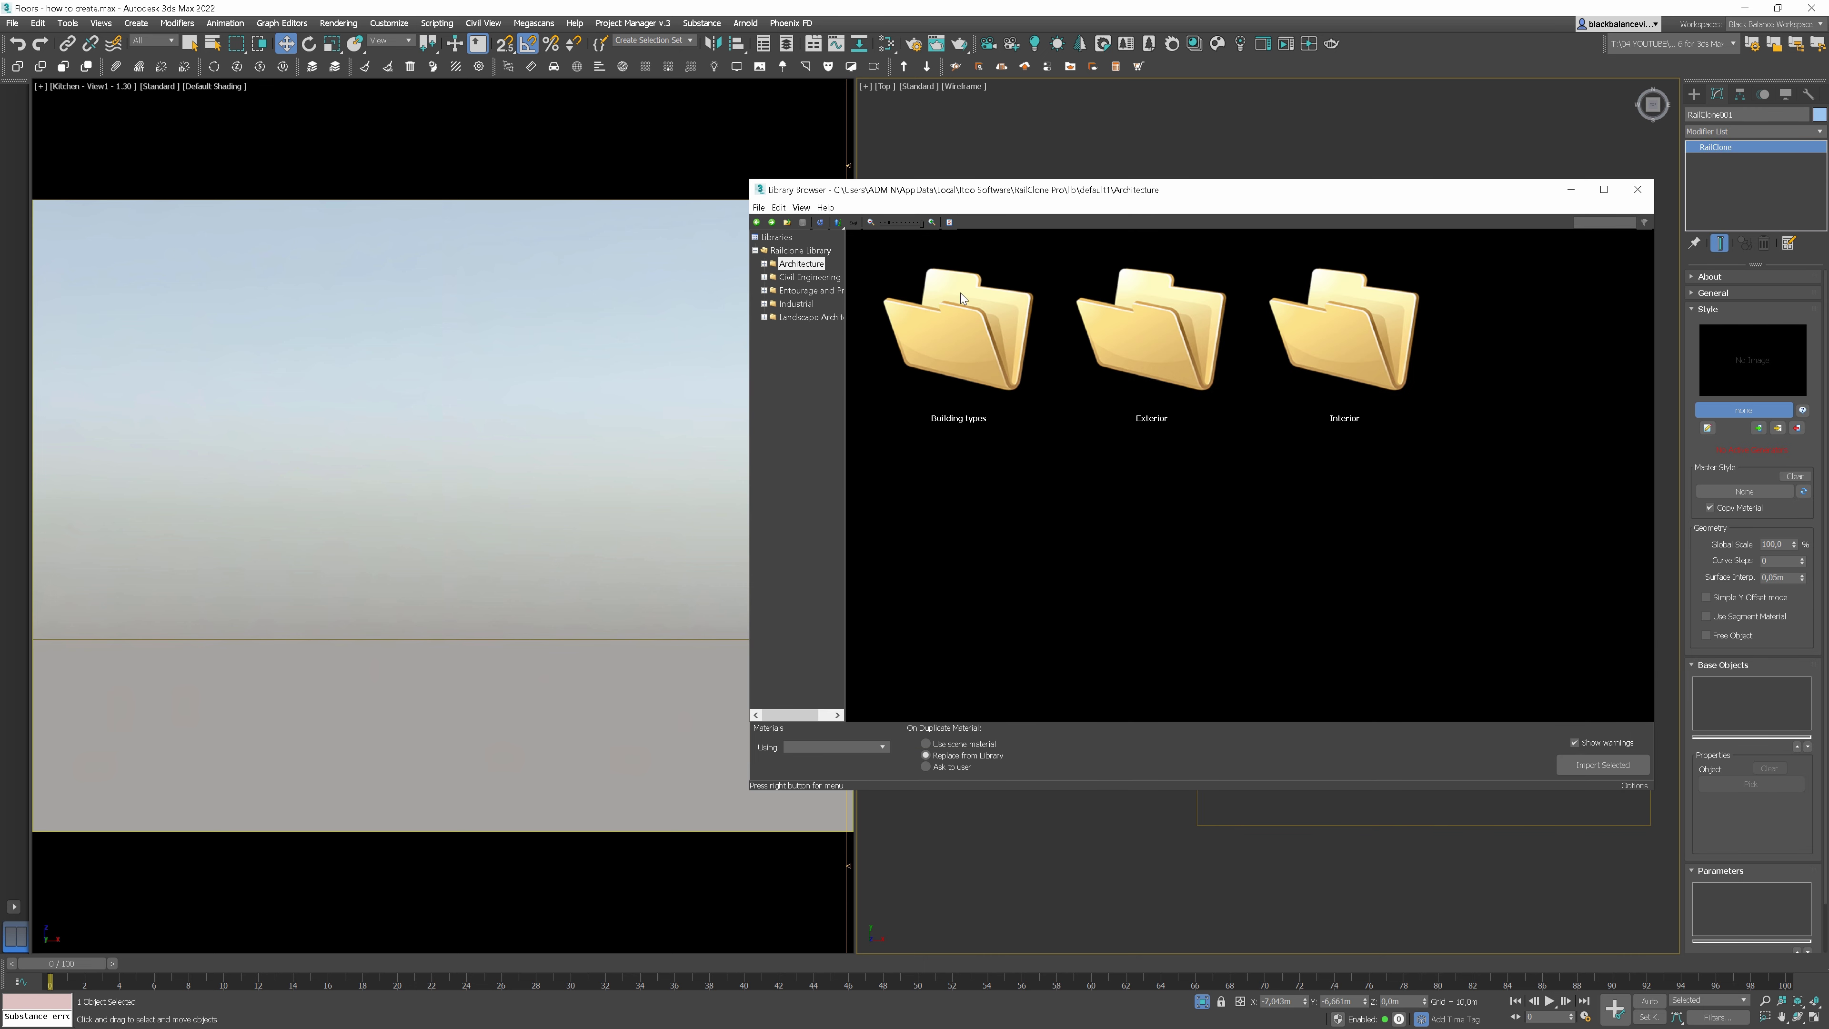
double_click(1343, 327)
double_click(1179, 324)
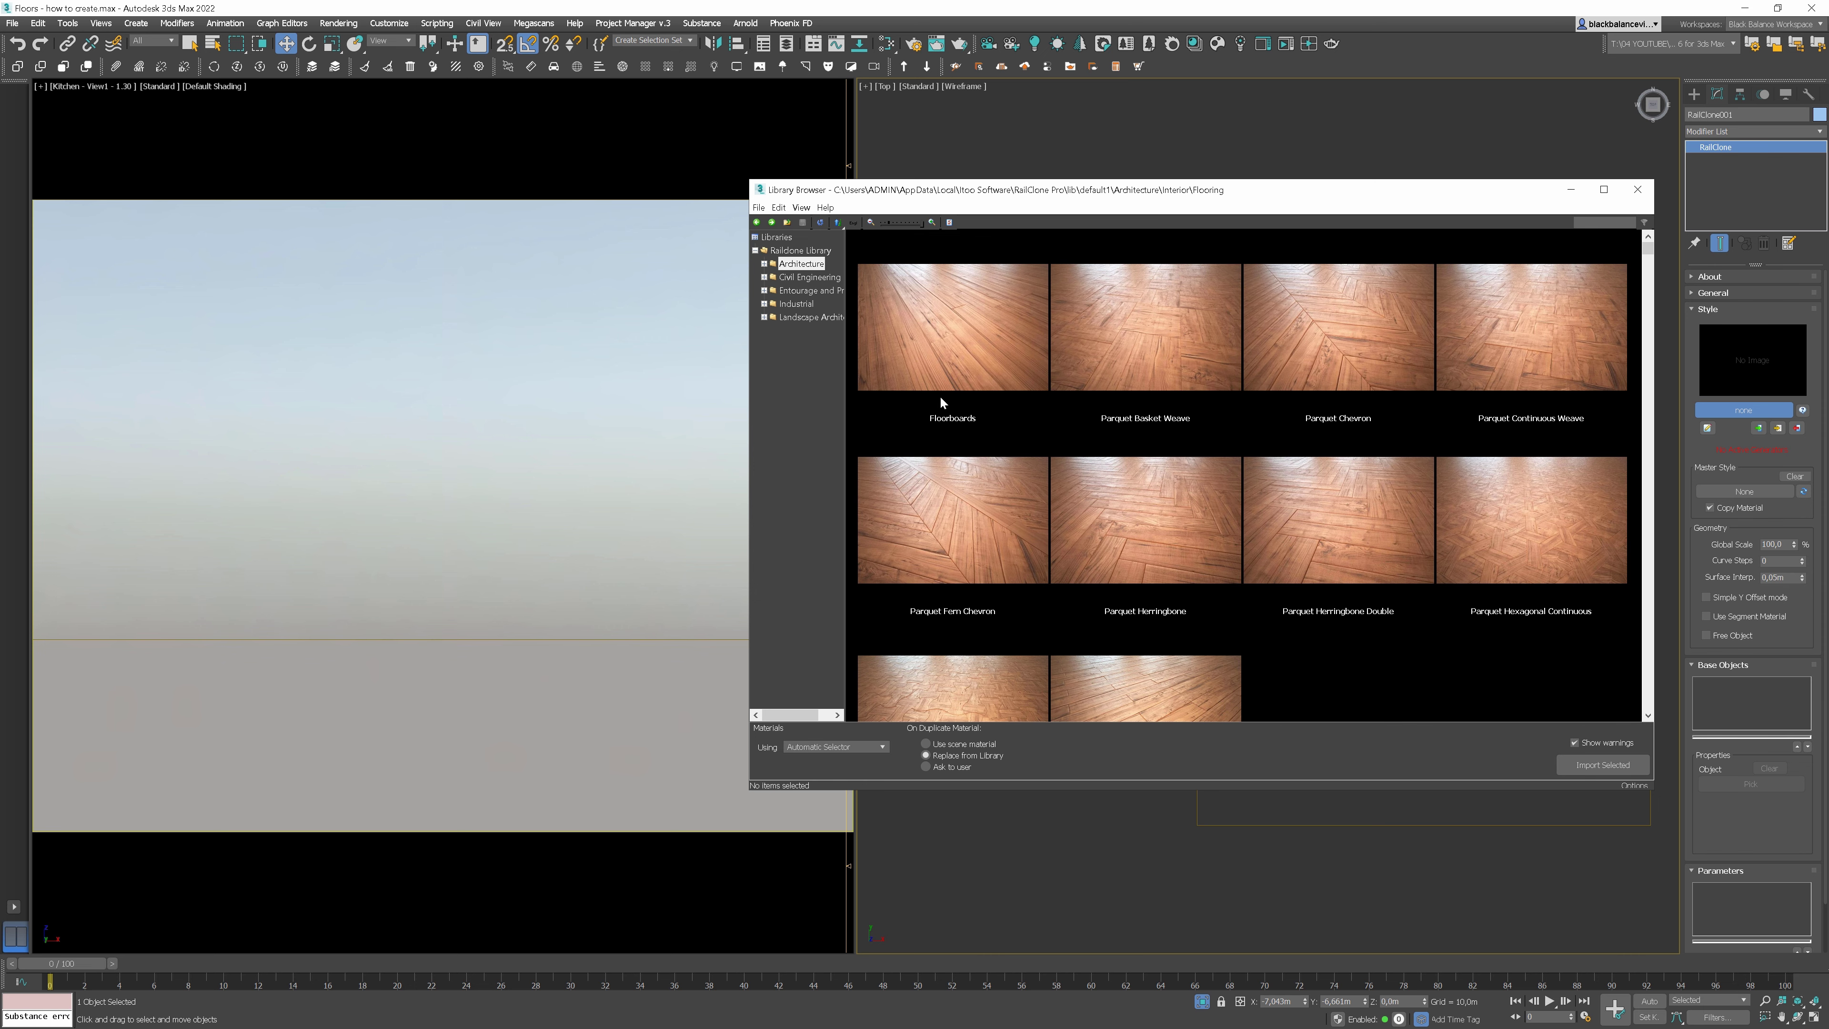
scroll(1296, 370, "down", 1)
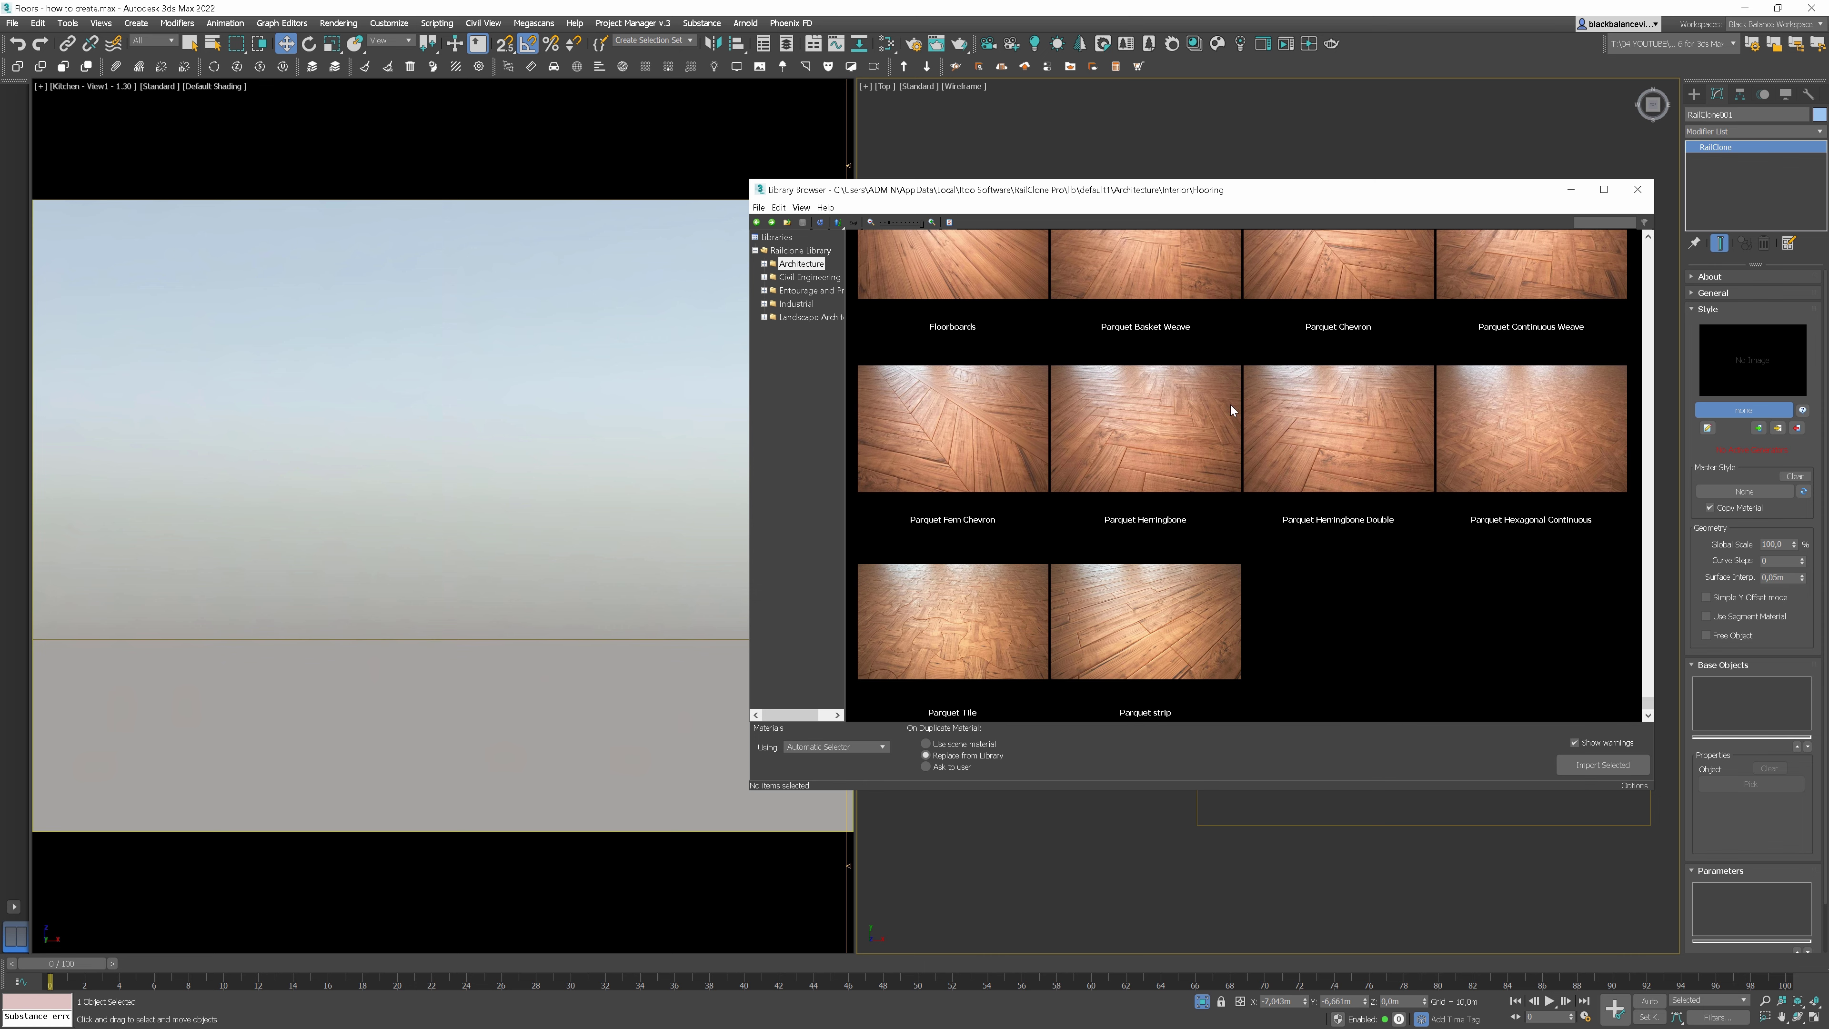
double_click(960, 649)
left_click(913, 587)
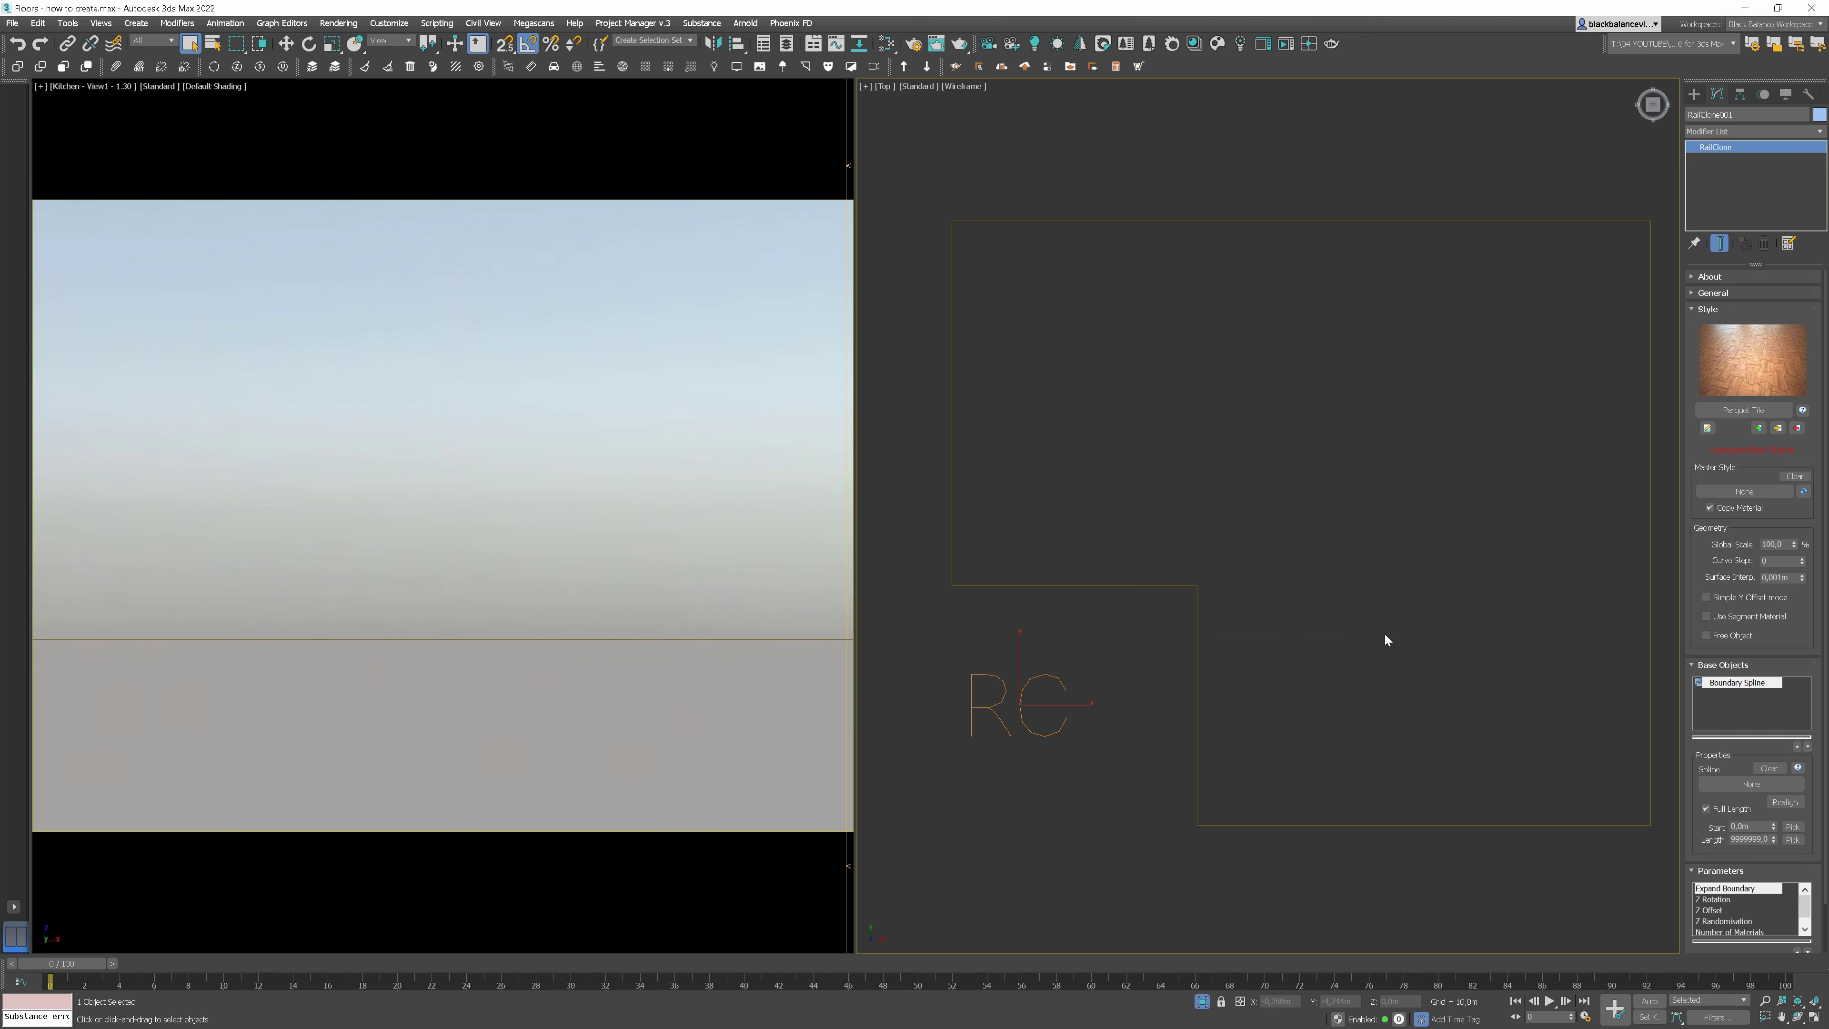
Use the floor outline as the Parquet Tile boundary spline and enable 2D Pan Zoom in the camera view
left_click(1729, 771)
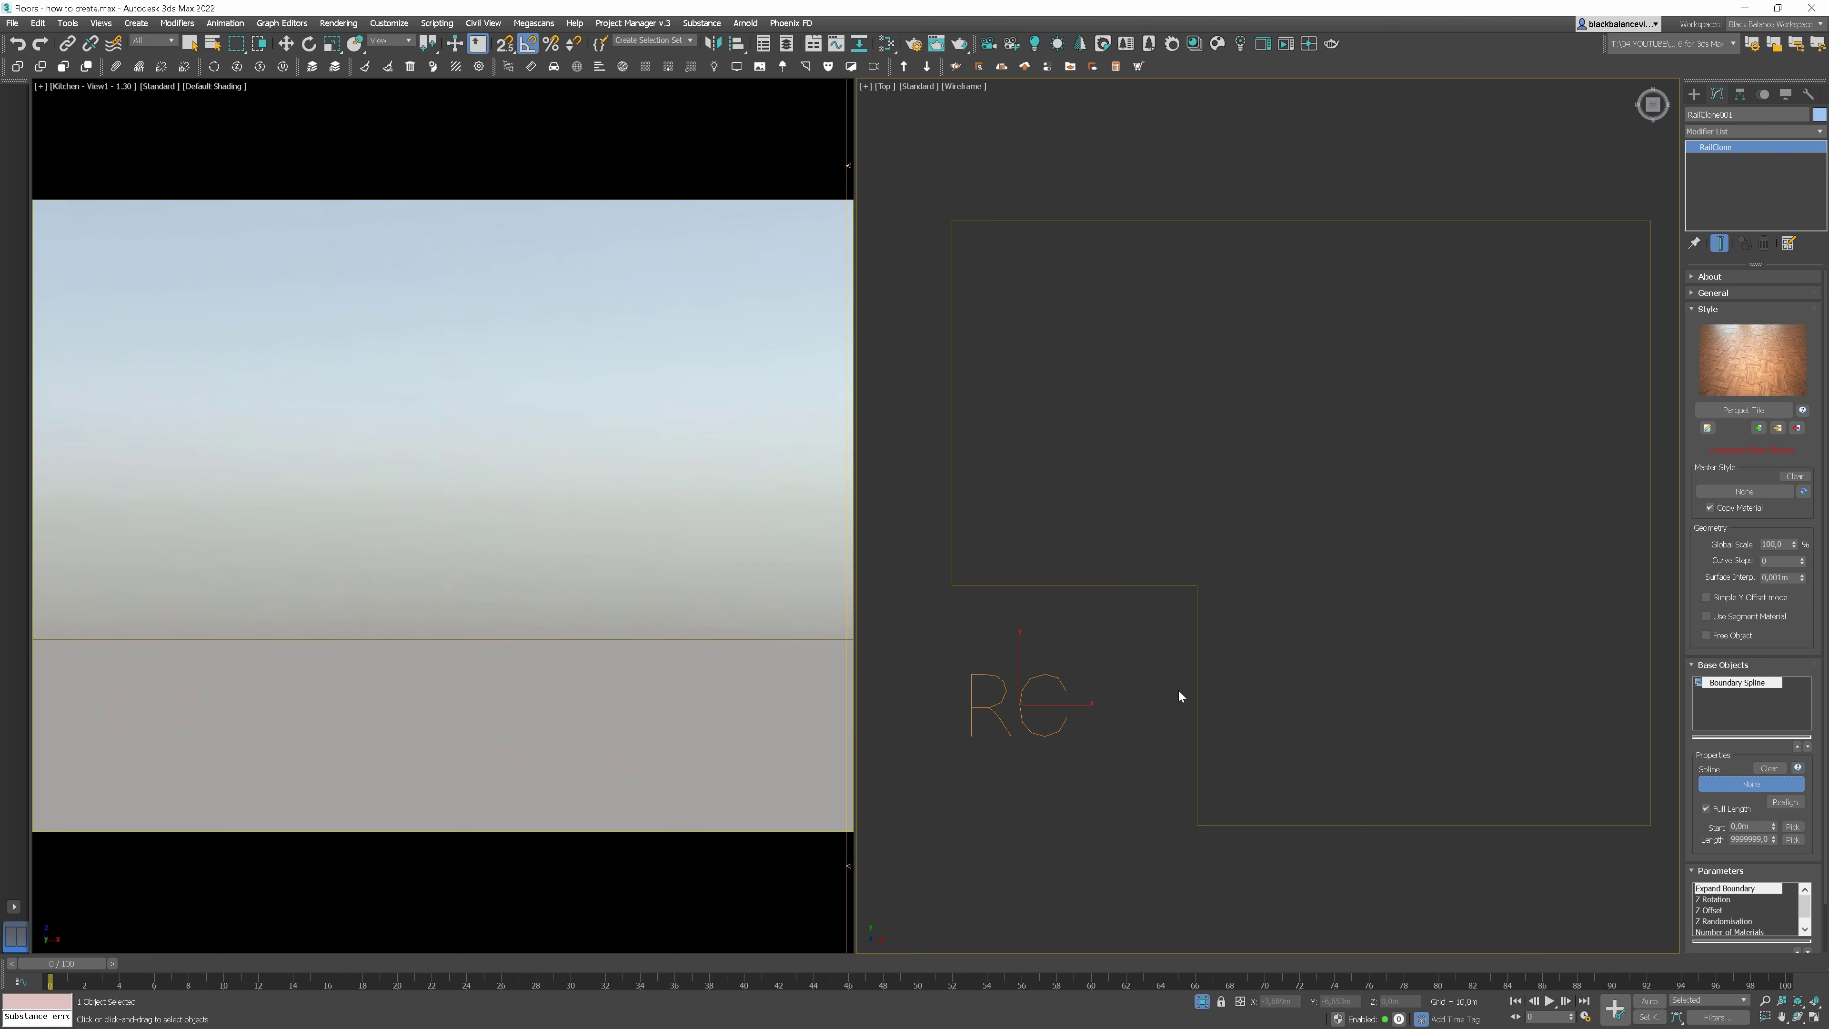
left_click(1197, 688)
scroll(1213, 699, "up", 8)
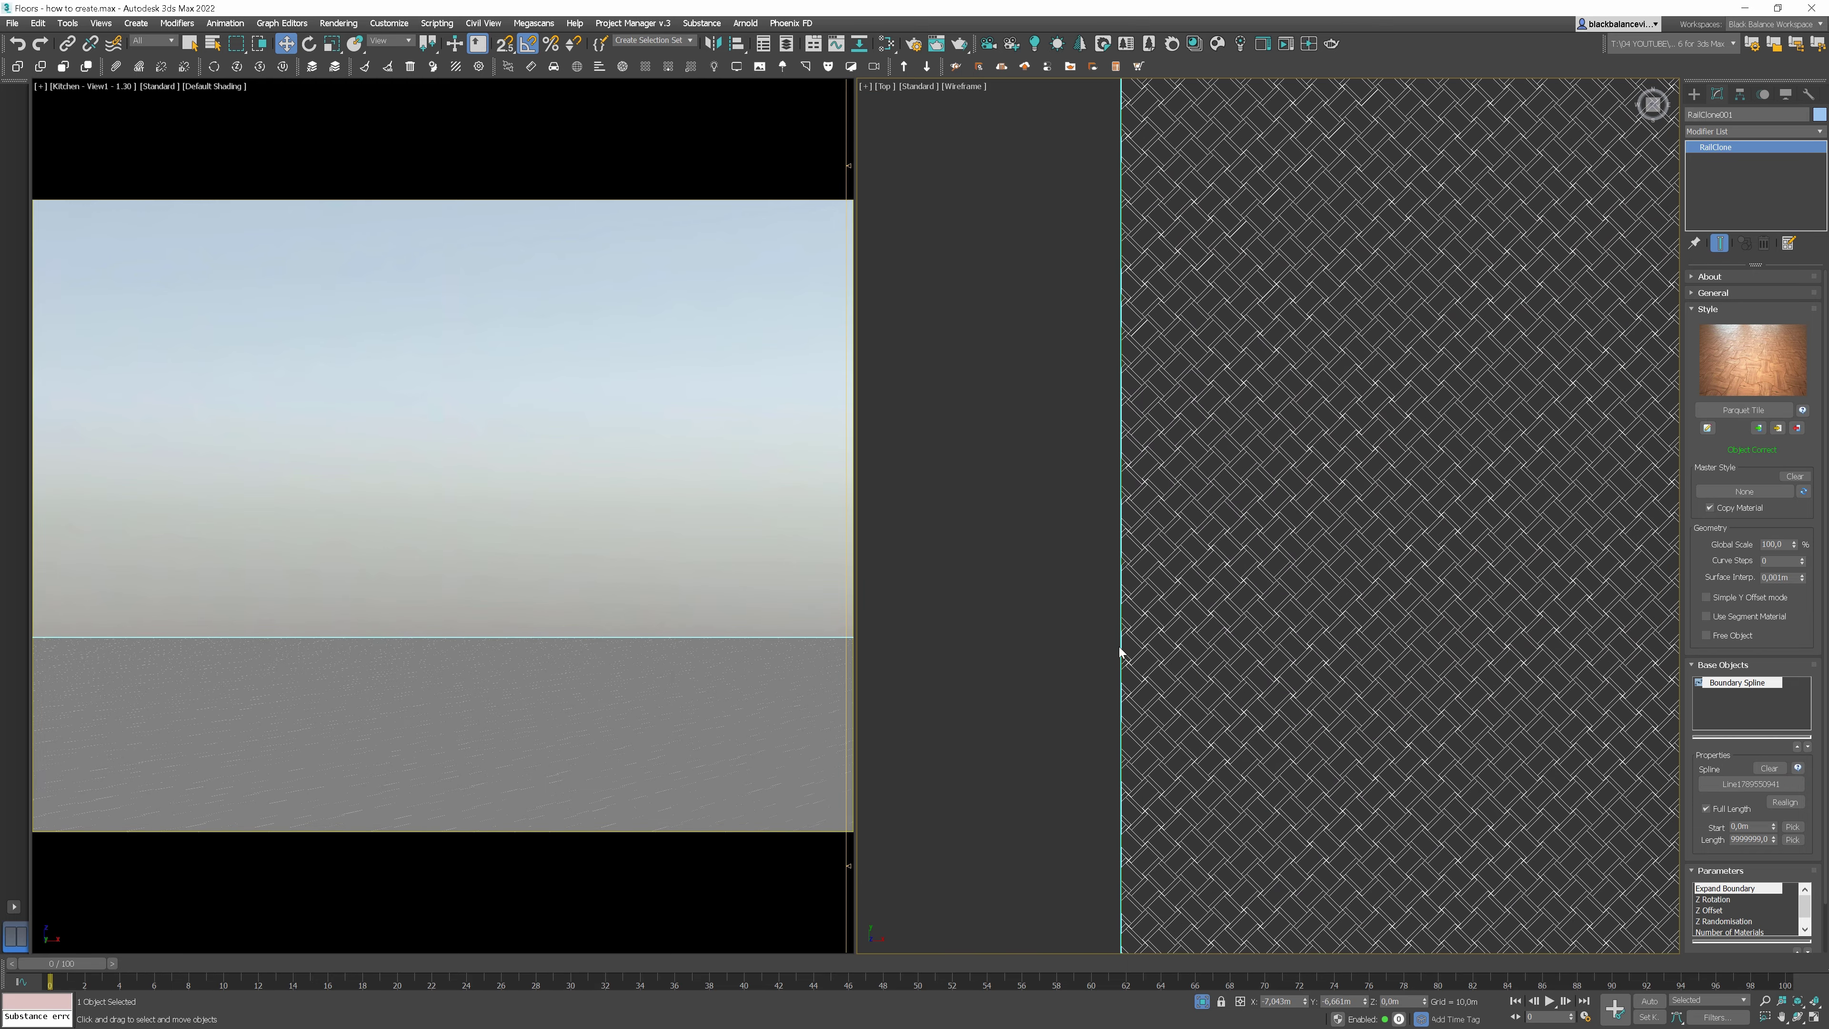
right_click(597, 745)
left_click(545, 784)
scroll(530, 768, "up", 5)
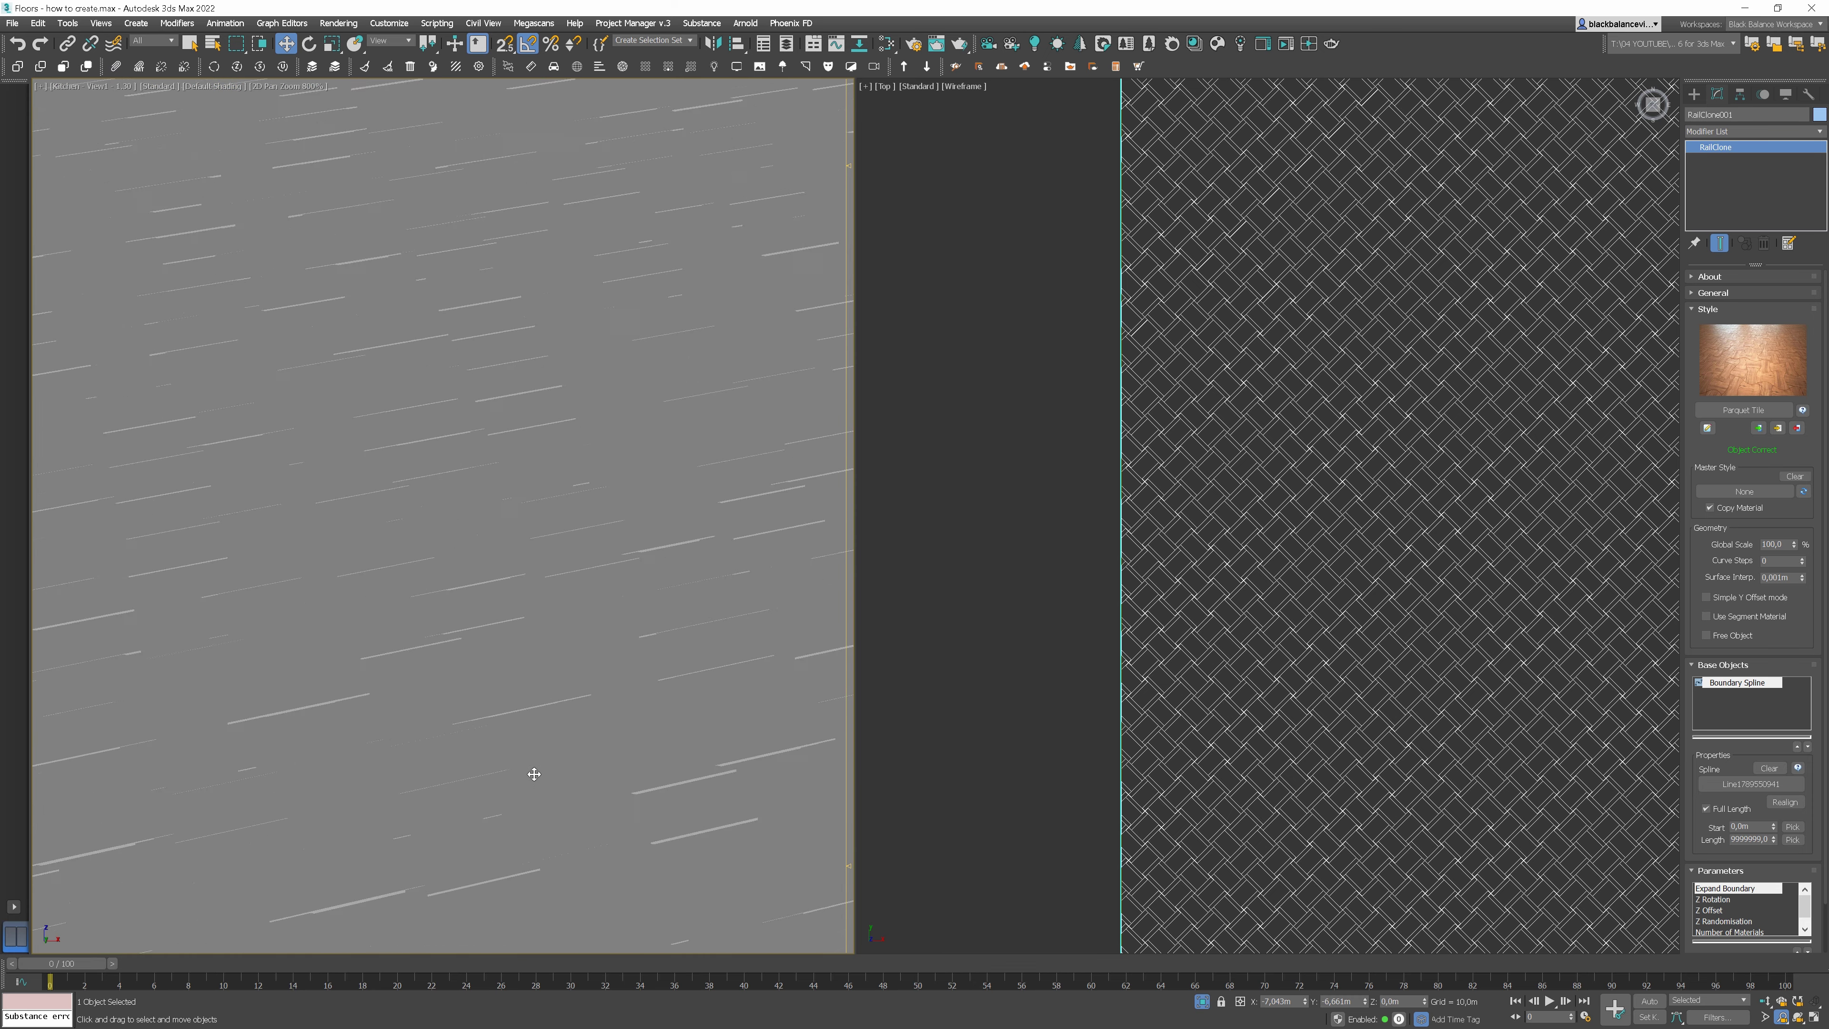
scroll(1797, 684, "down", 2)
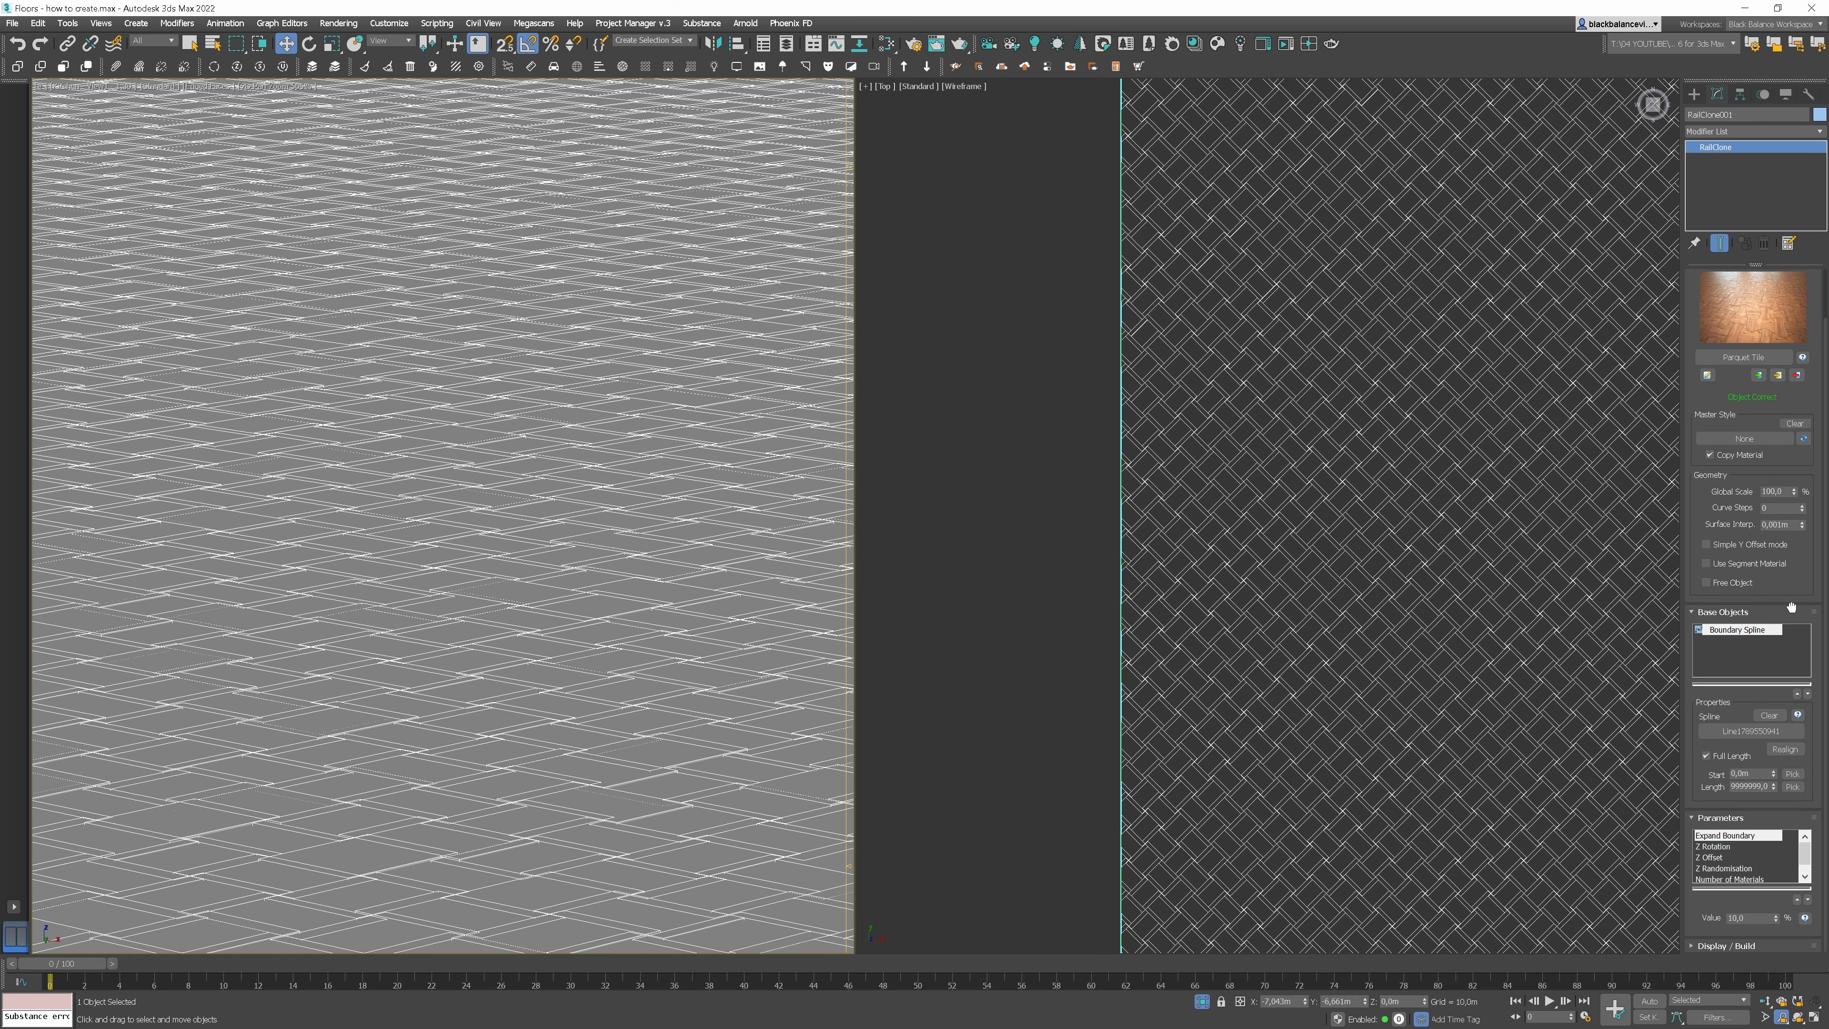
Select the Z Rotation parameter and its value for editing
left_click(1724, 944)
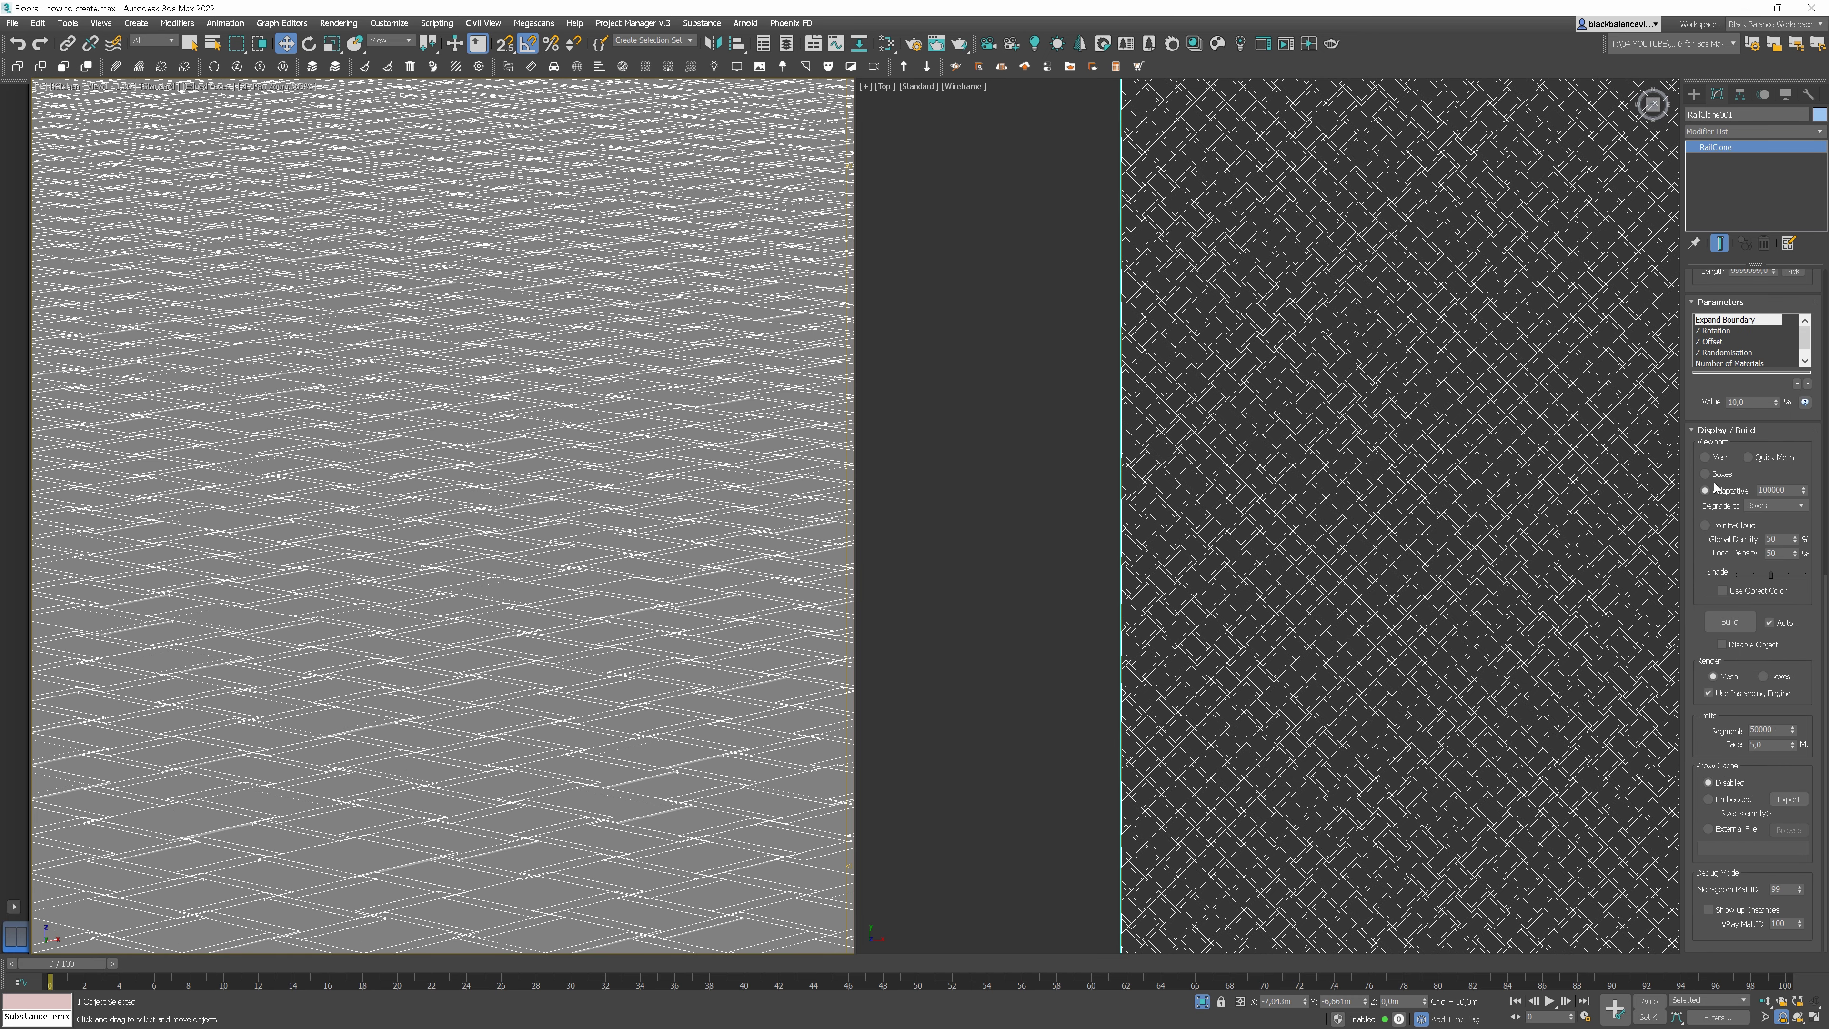
left_click(1731, 431)
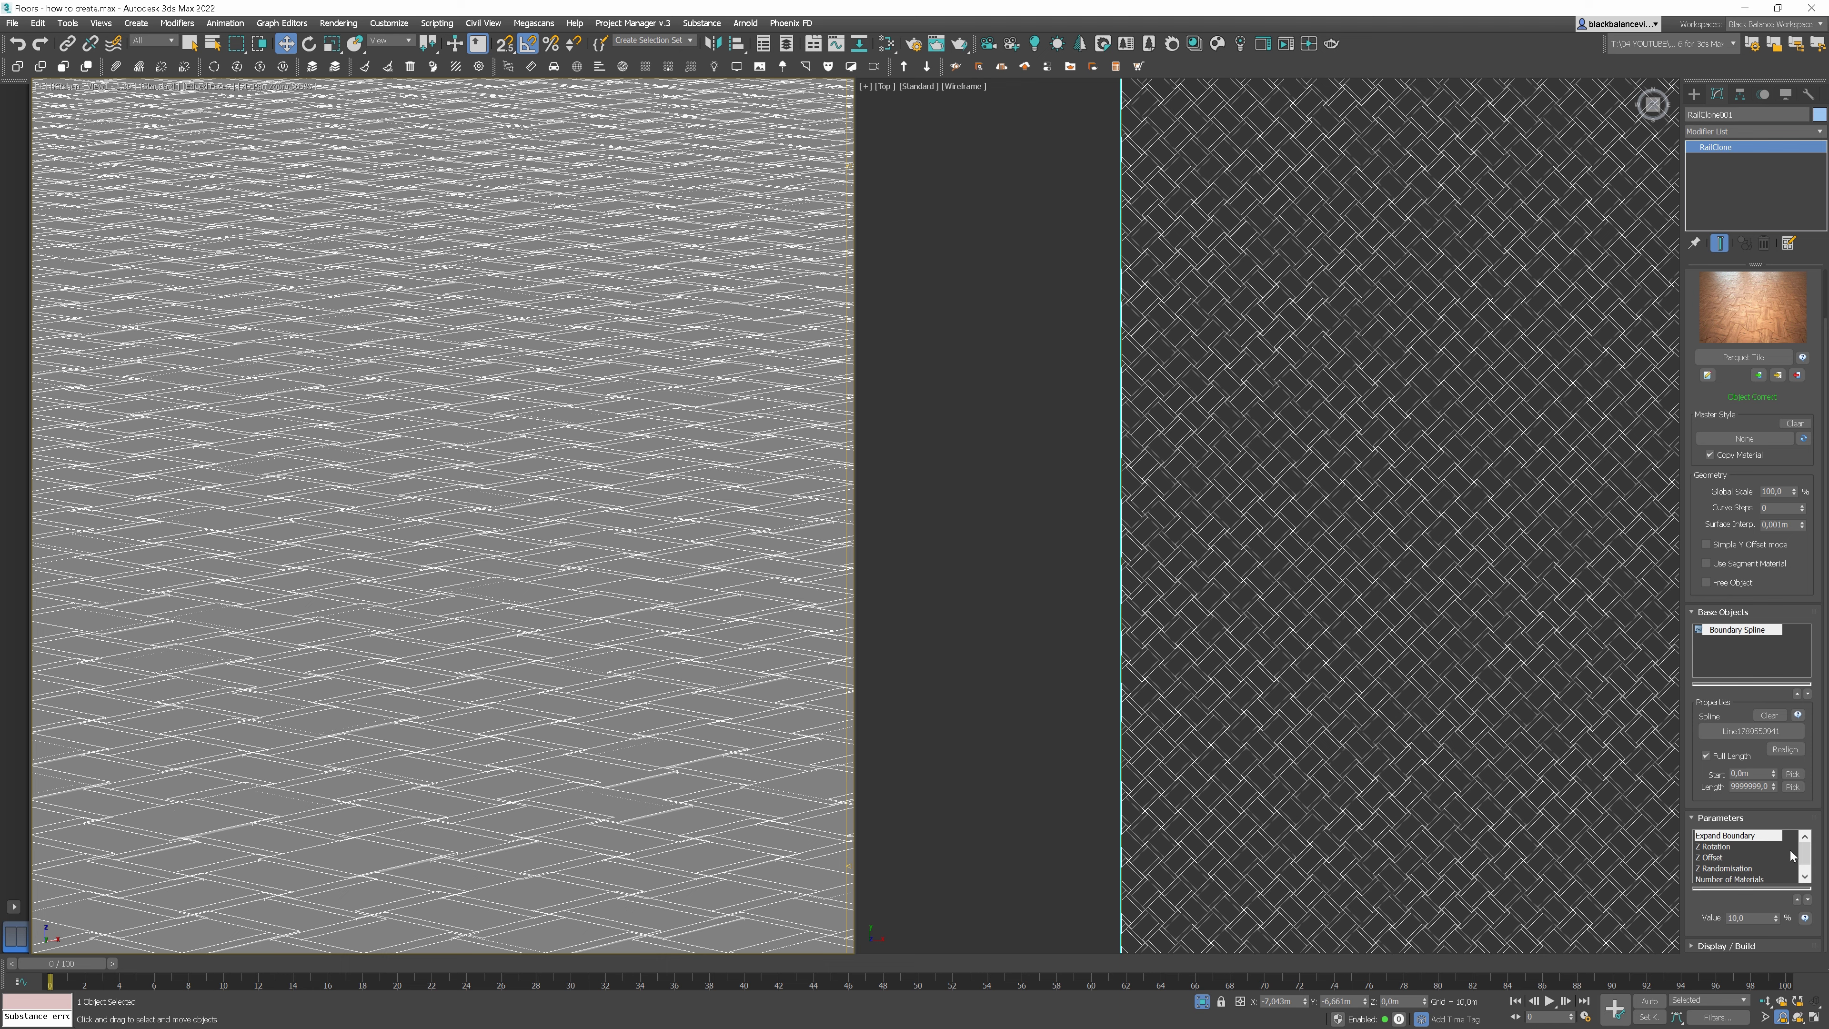
middle_click_drag(1324, 586, 1254, 479)
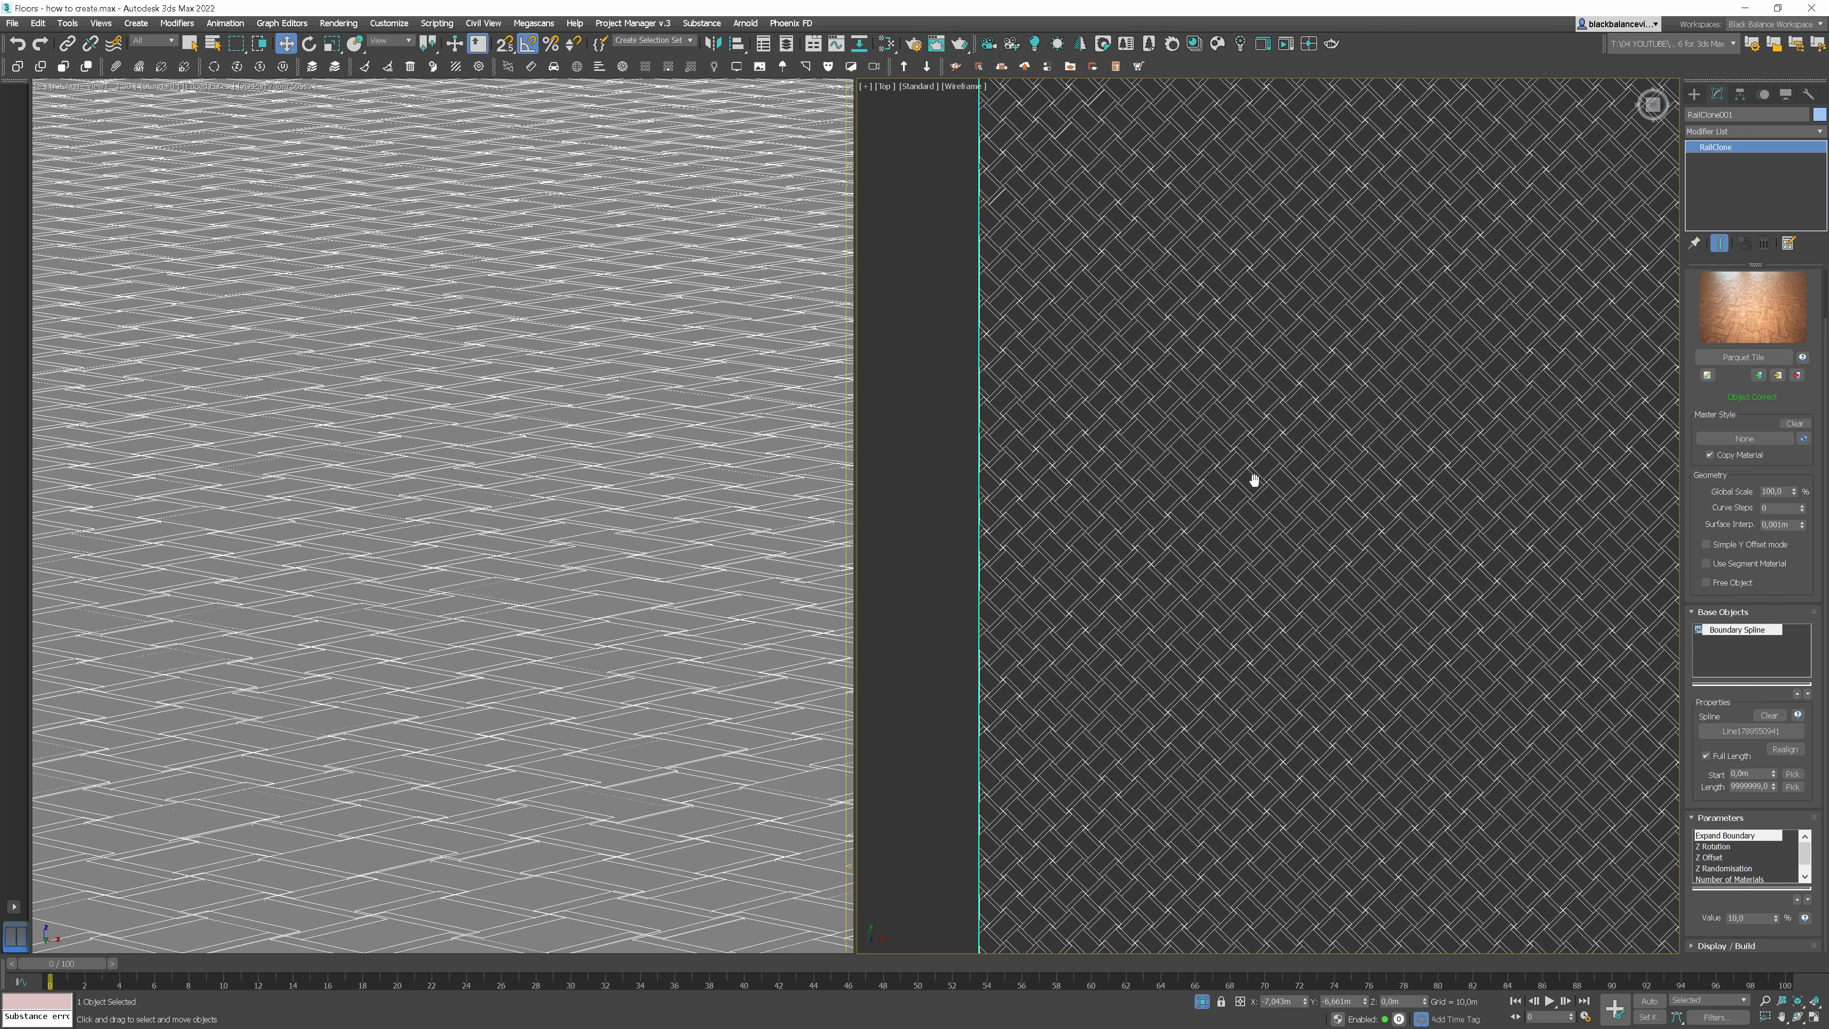
left_click(1728, 848)
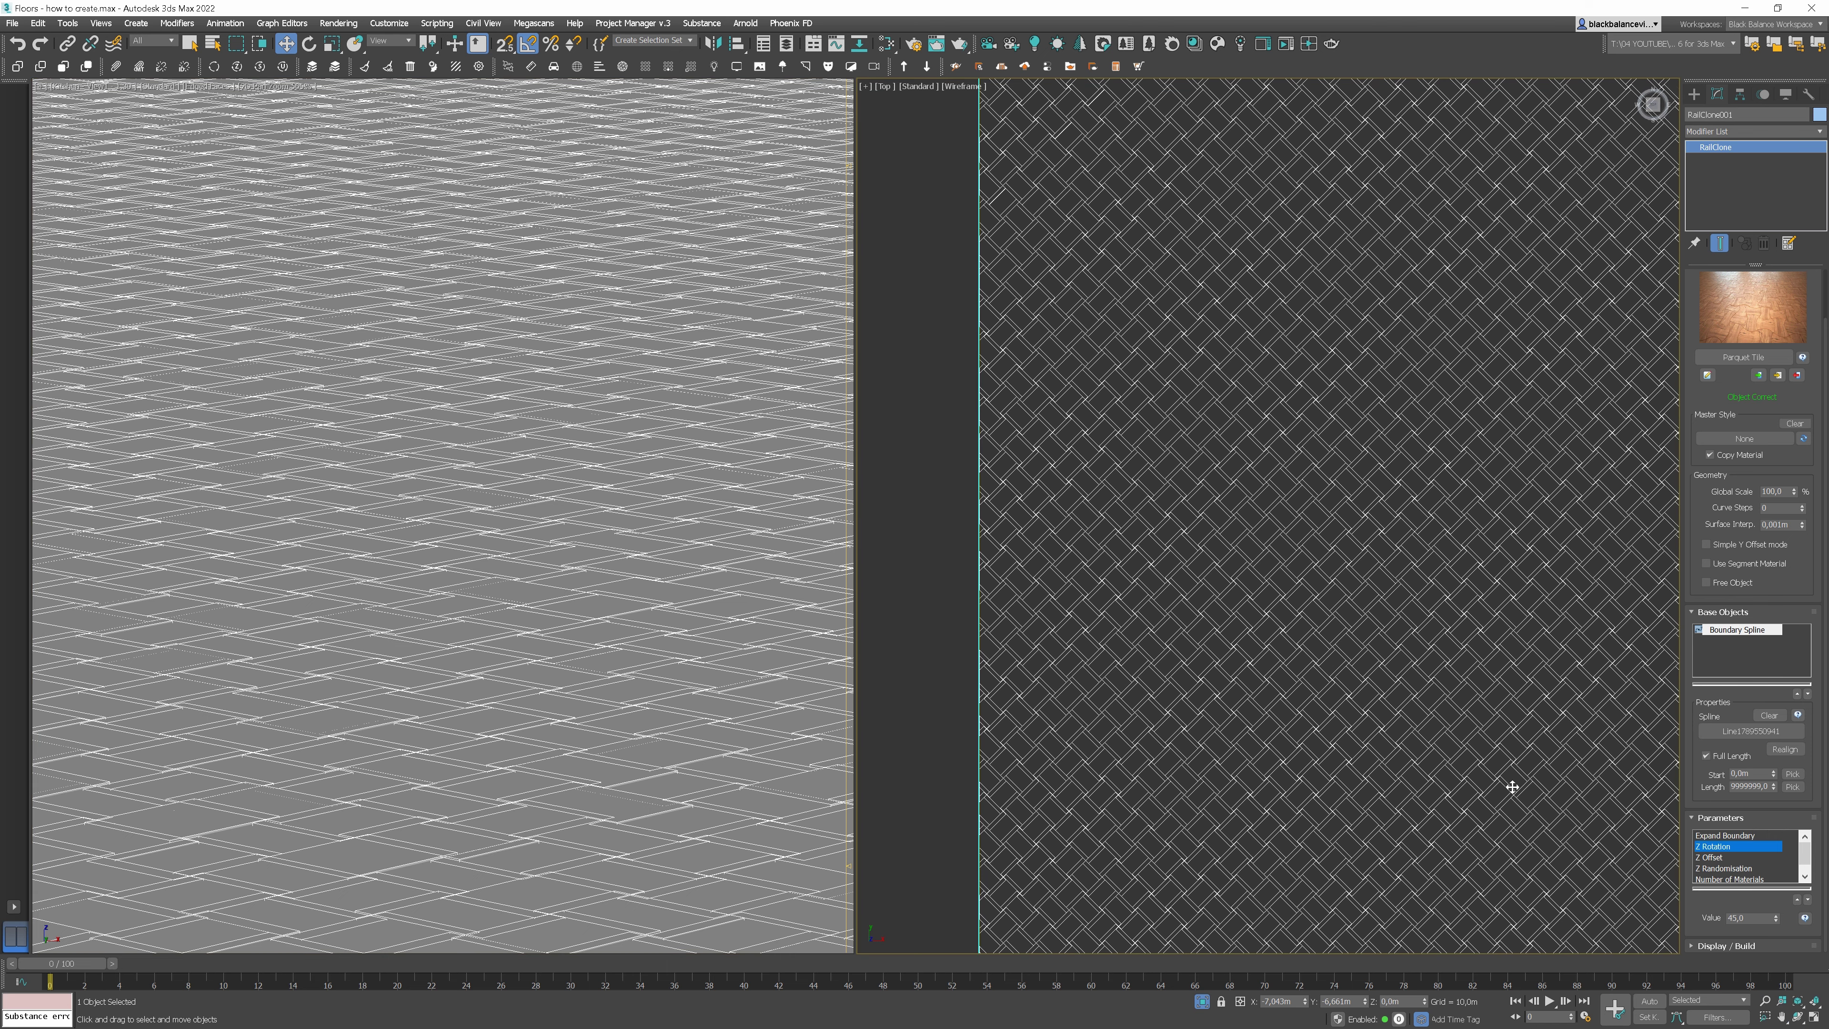
double_click(1745, 917)
Set Z Rotation to 45 so the boards run diagonally
type("7")
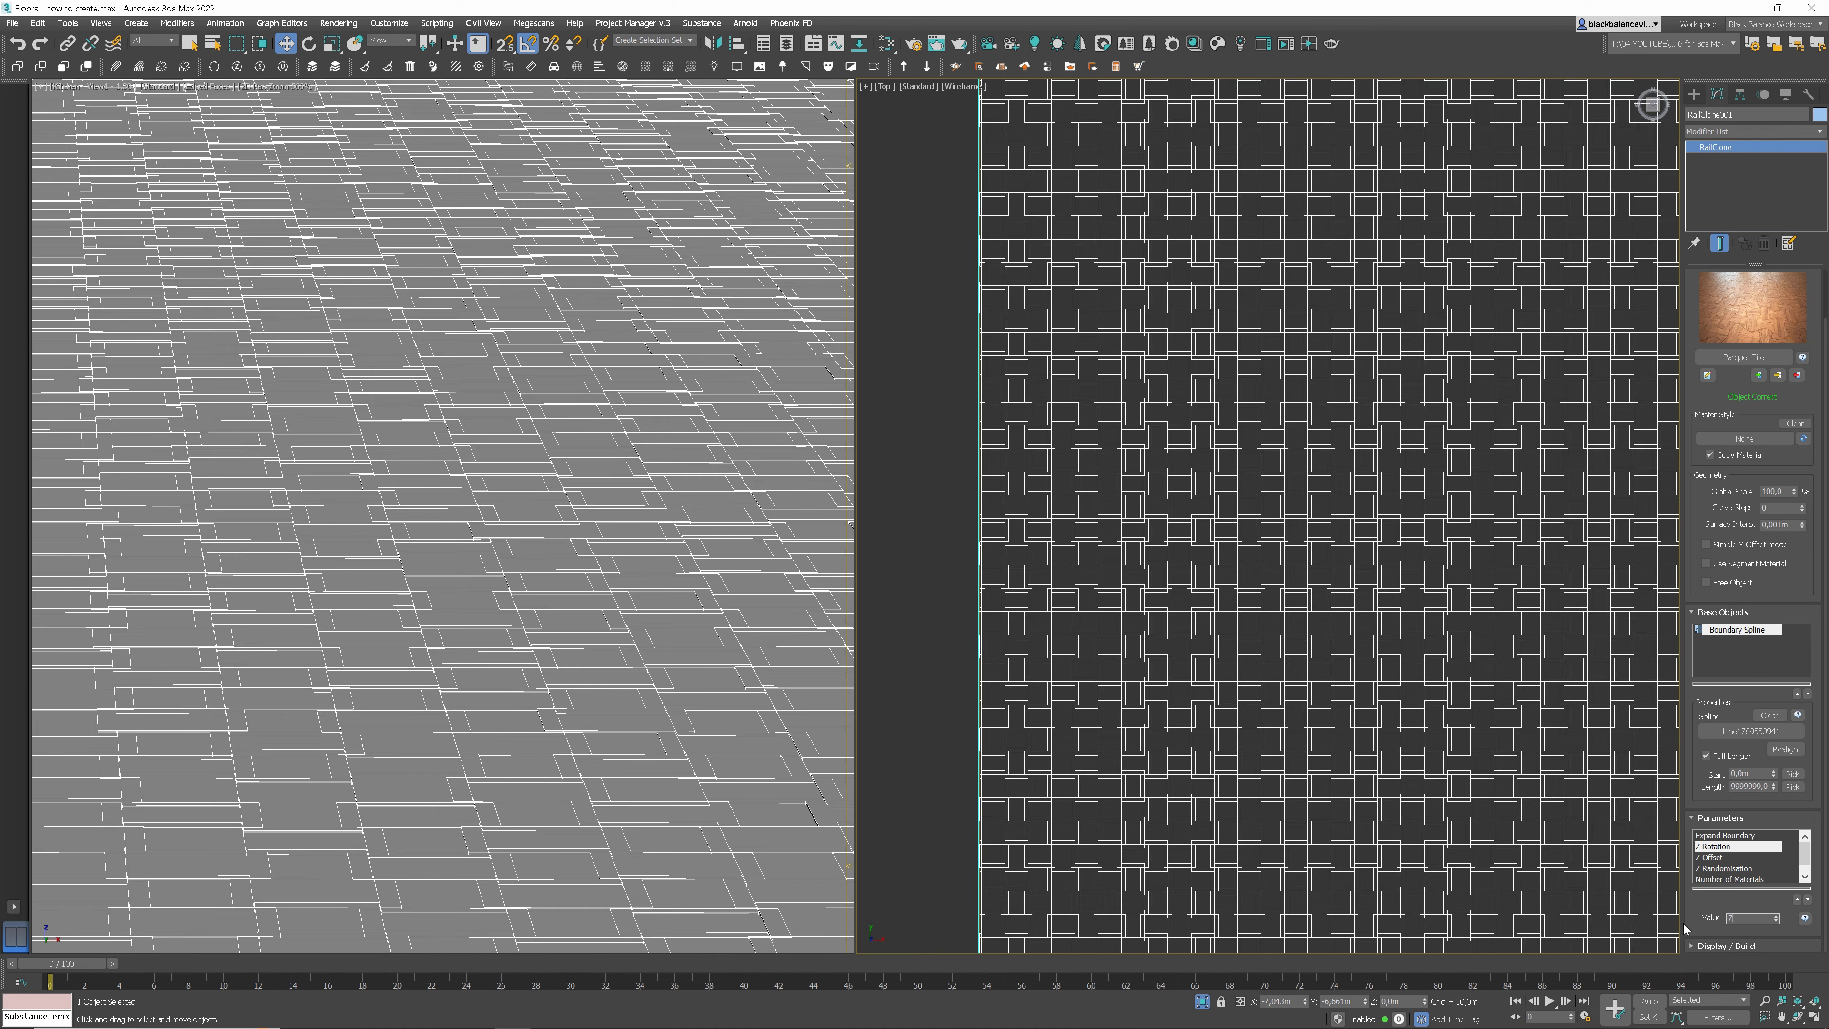
key("BackSpace")
type("45")
key("Return")
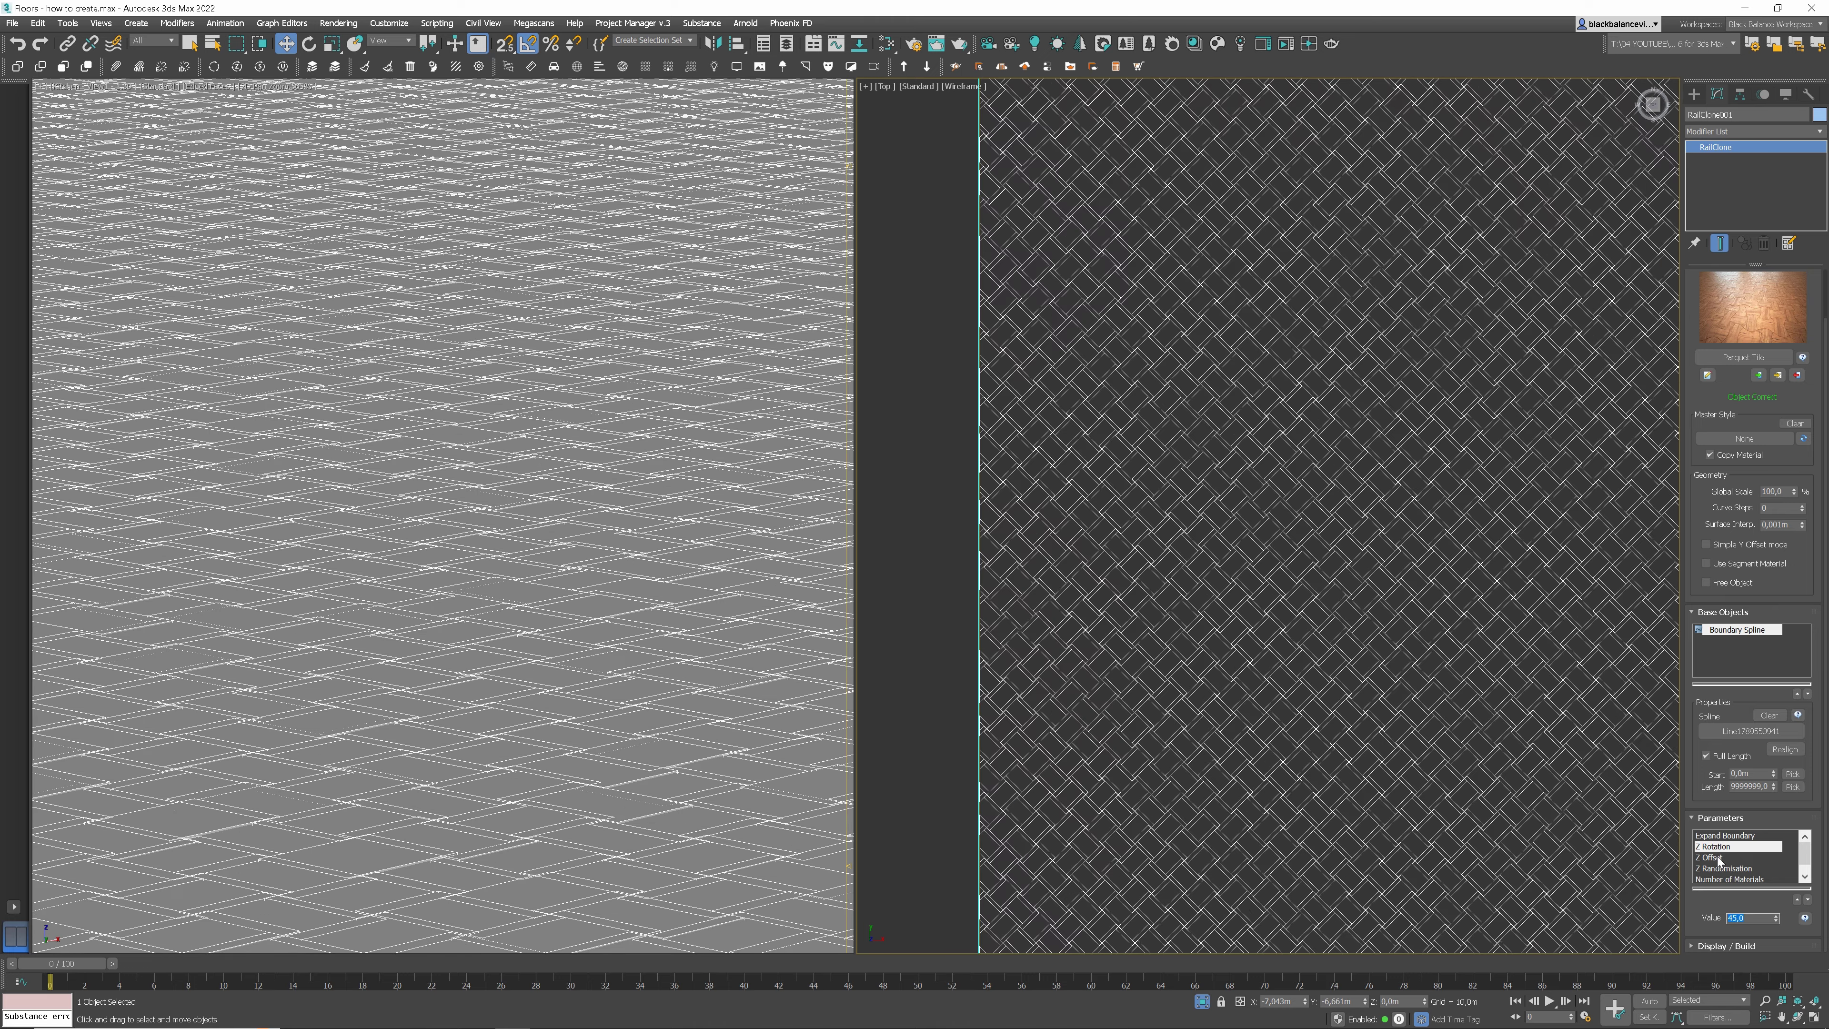
Try a Z Offset of 1 in a side view, then set it back to 0
left_click(1719, 860)
key("l")
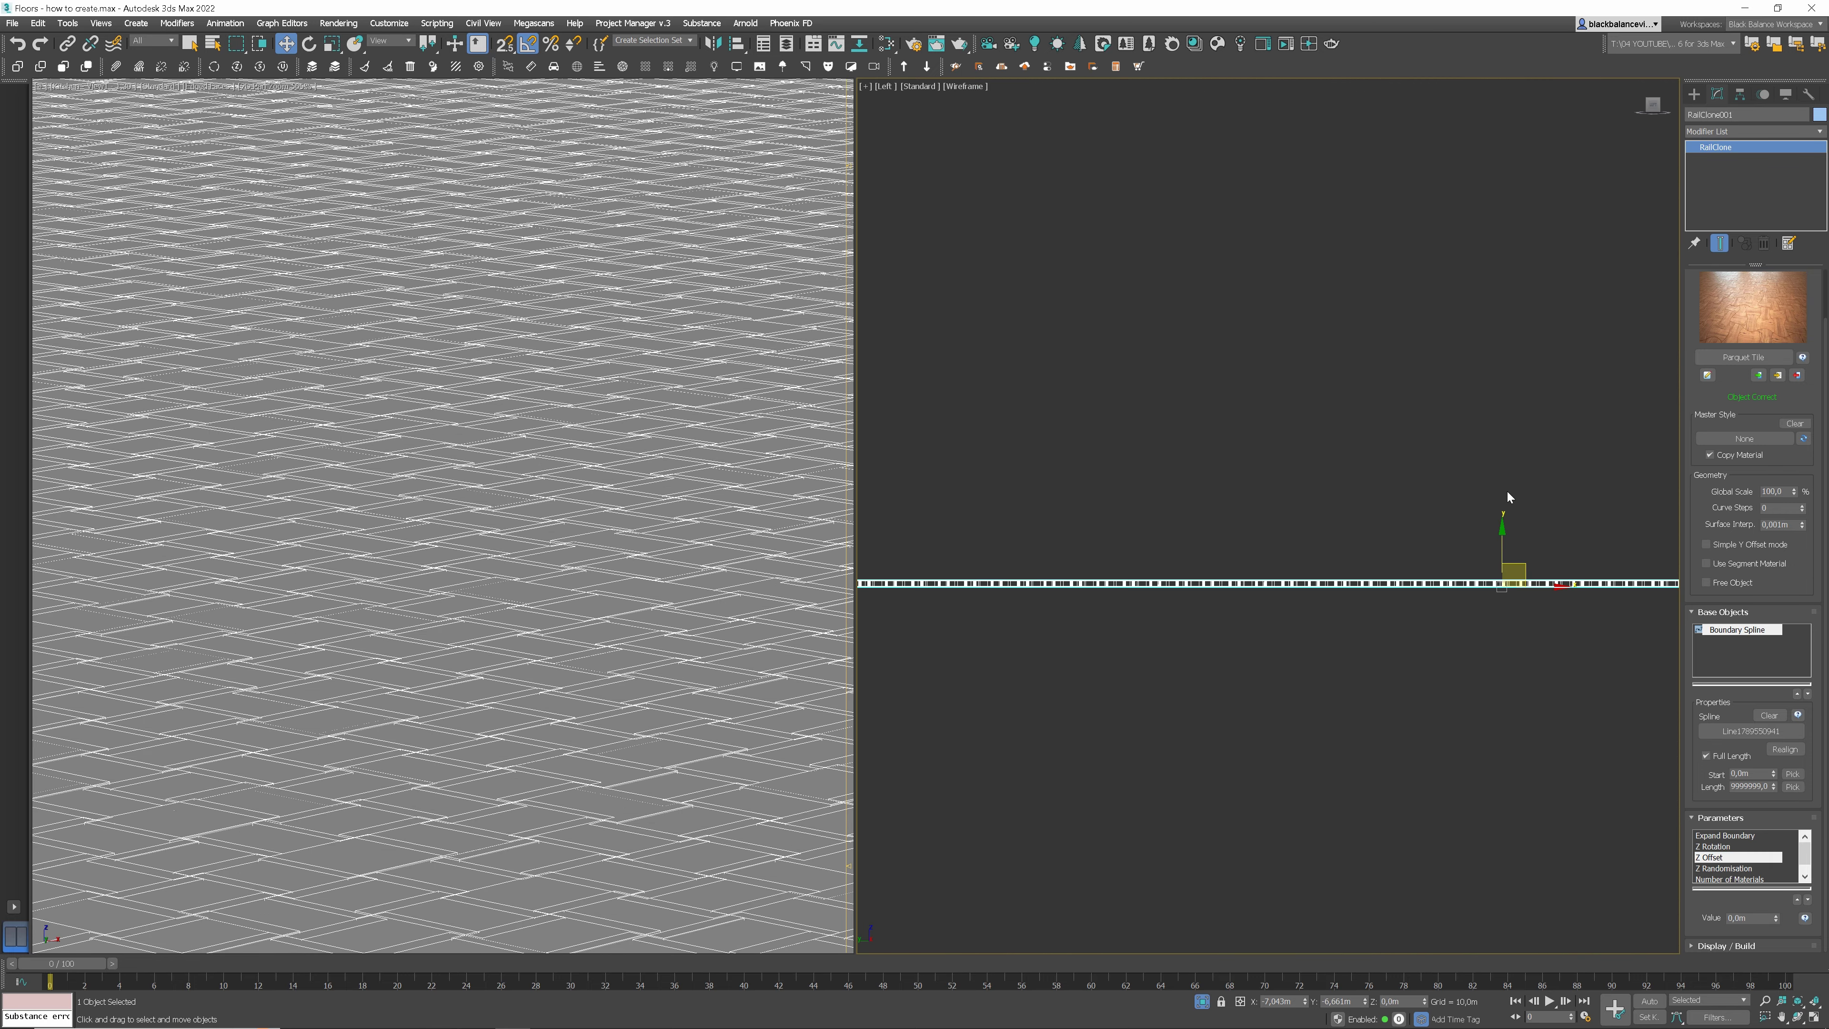
double_click(1749, 918)
type("1")
key("Return")
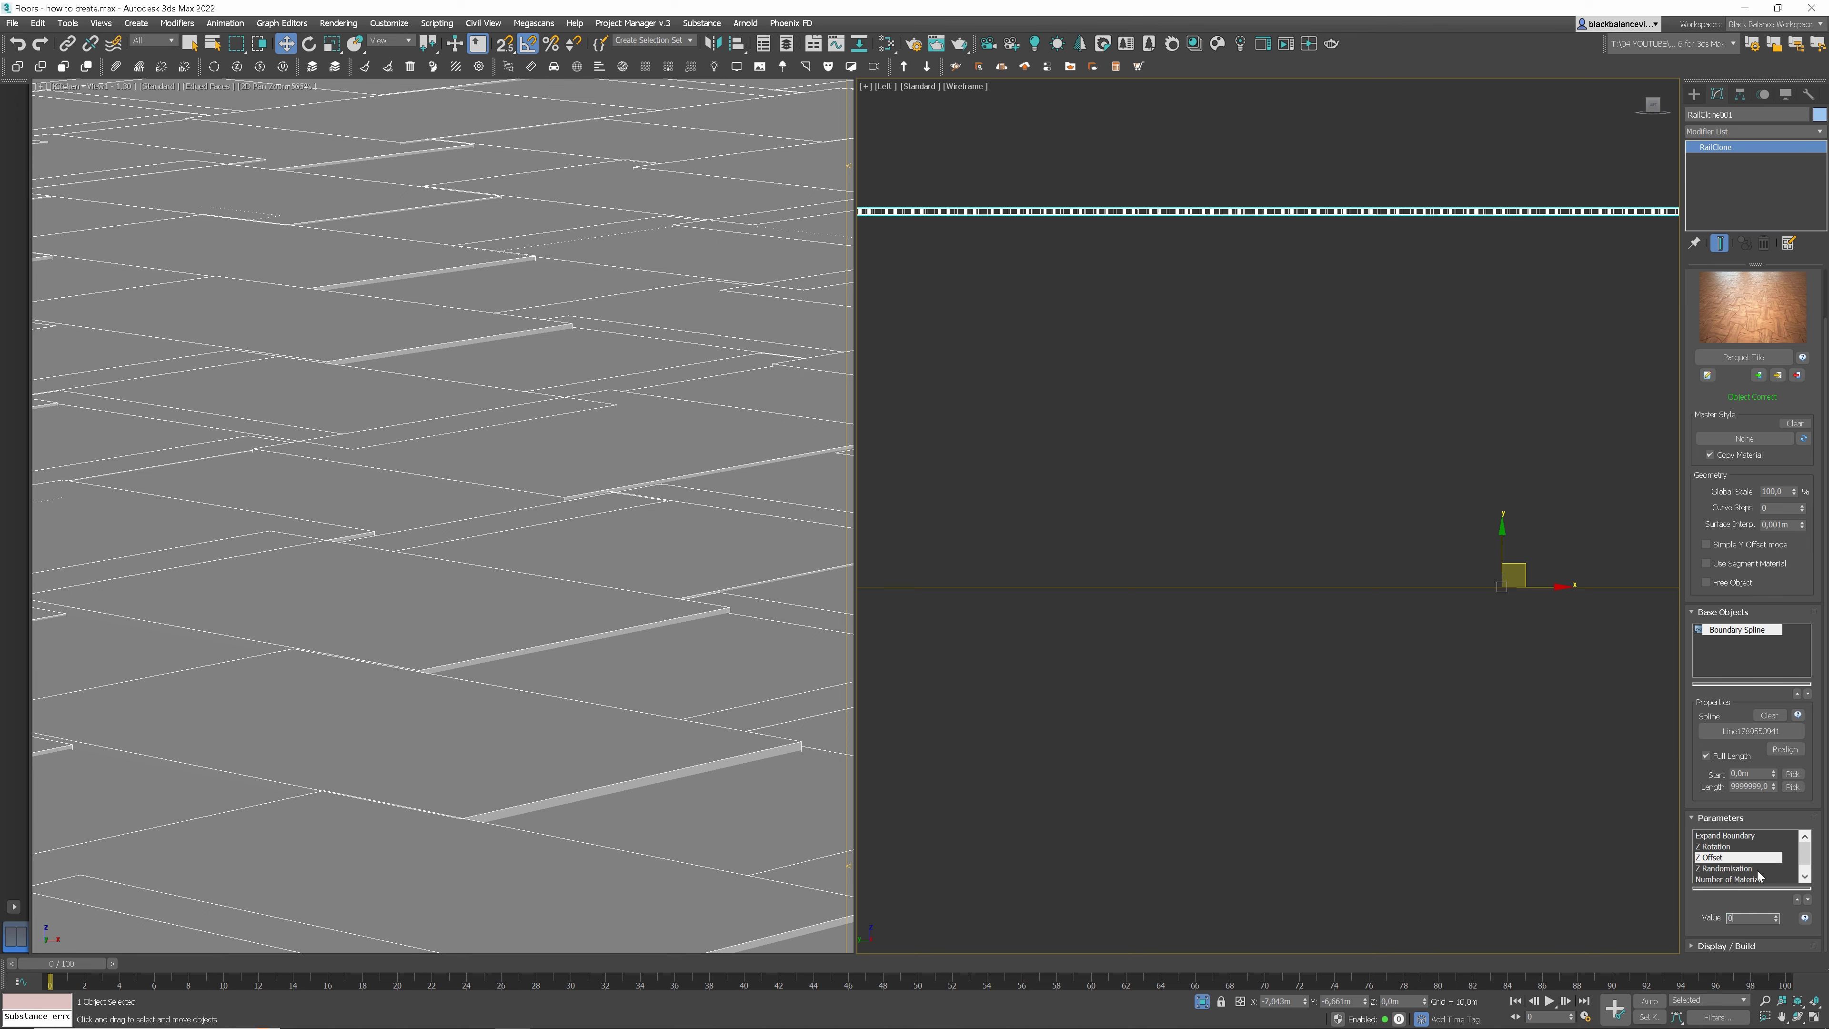
key("Return")
Review the Z Randomisation and Number of Materials parameters
left_click(1746, 868)
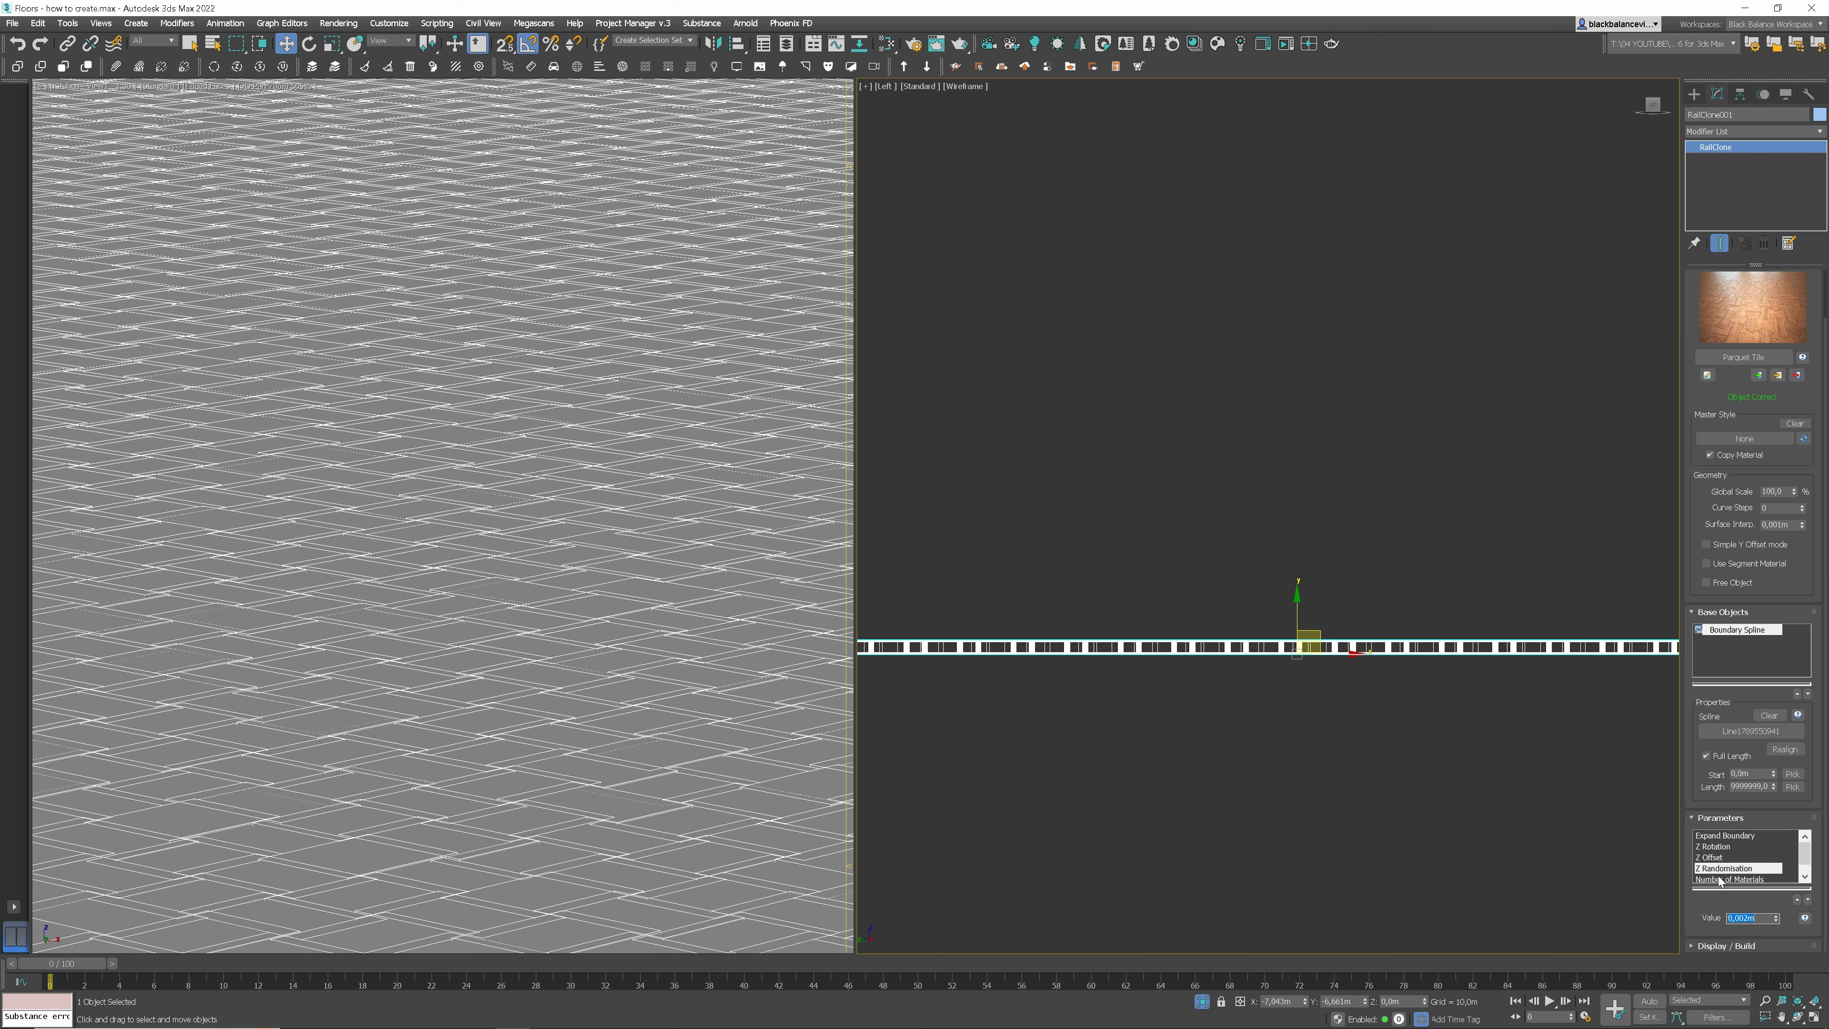
left_click(1743, 878)
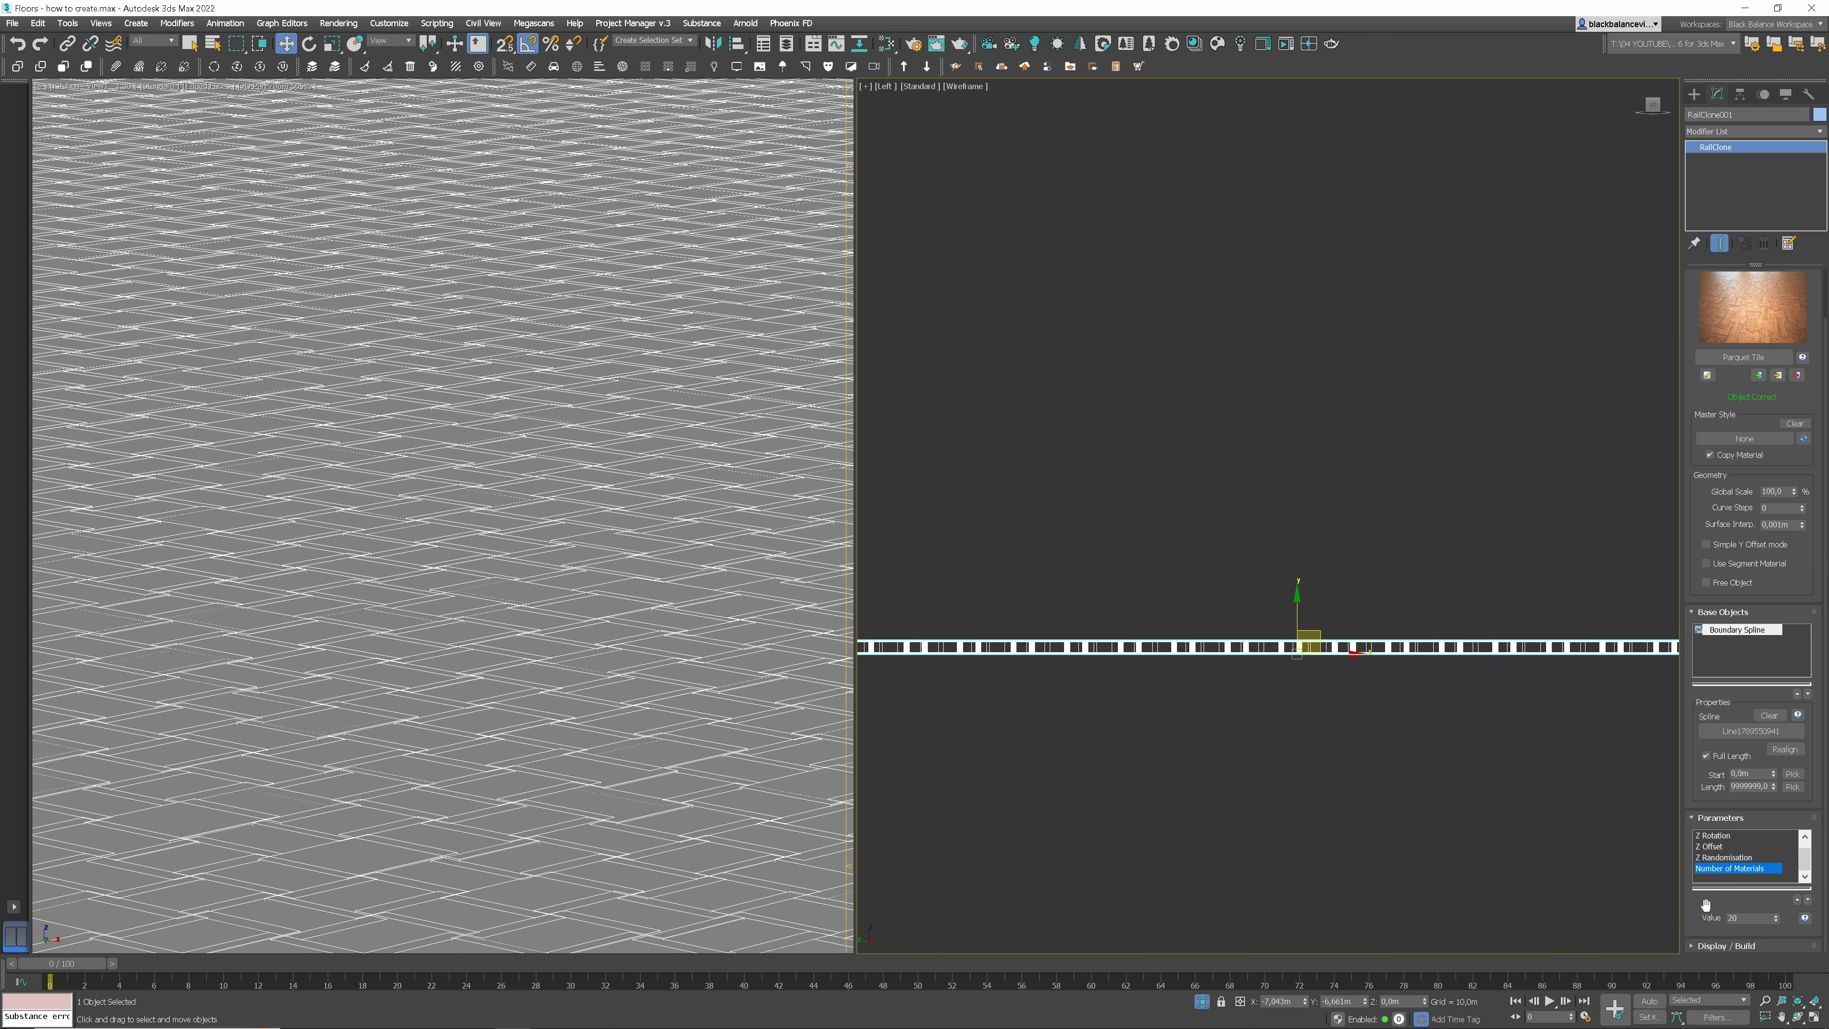
left_click(682, 557)
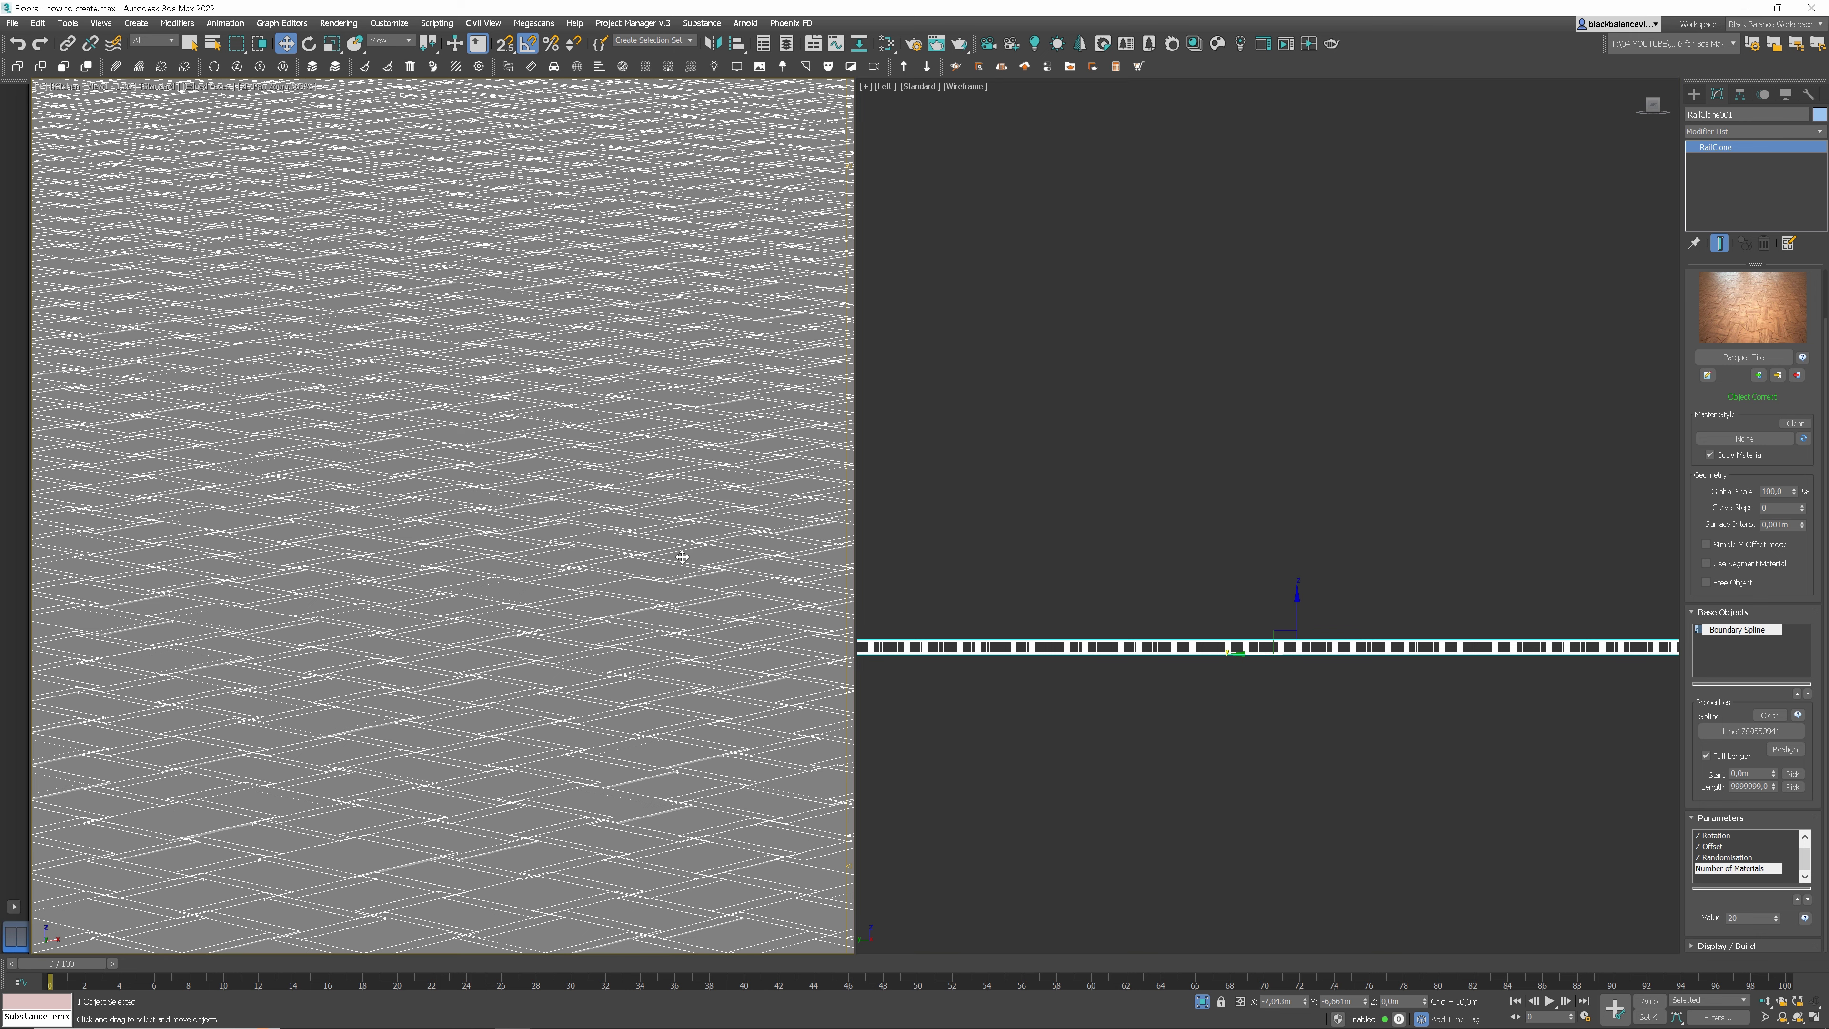
End isolation and start a Corona interactive render limited to a region over the floor
right_click(642, 598)
left_click(614, 616)
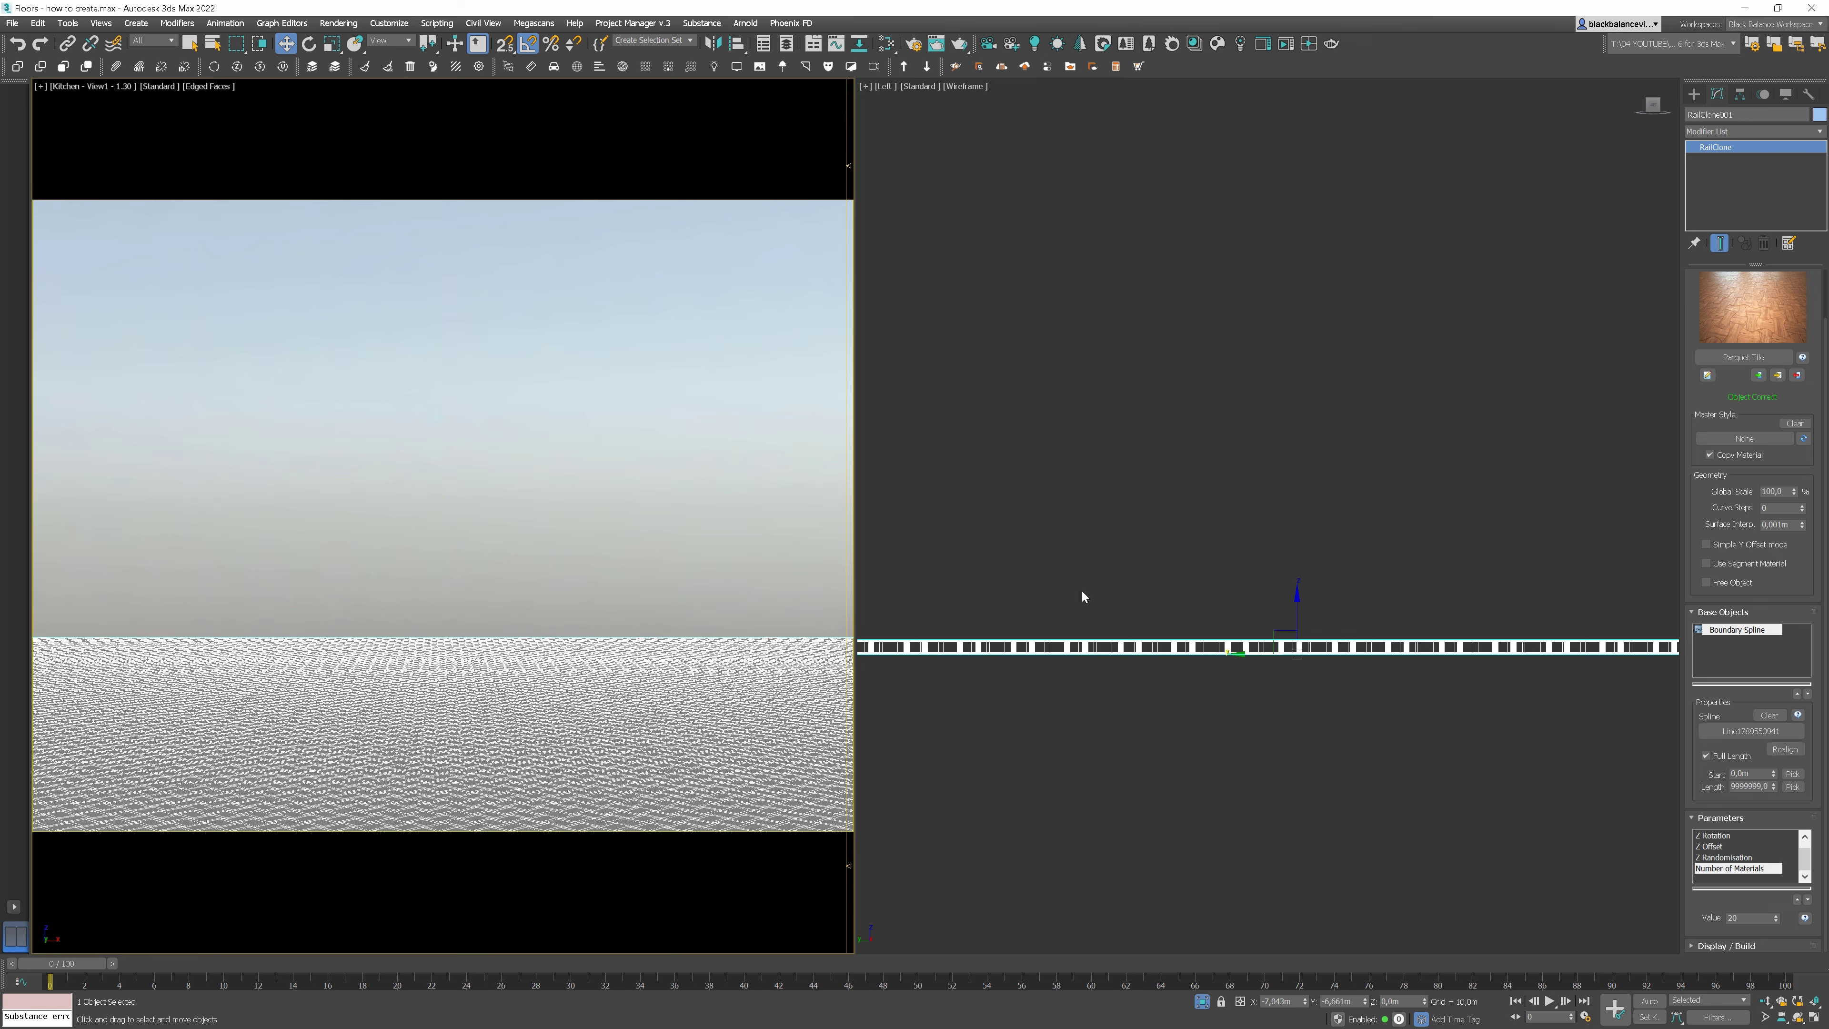
left_click(1201, 1002)
right_click(472, 470)
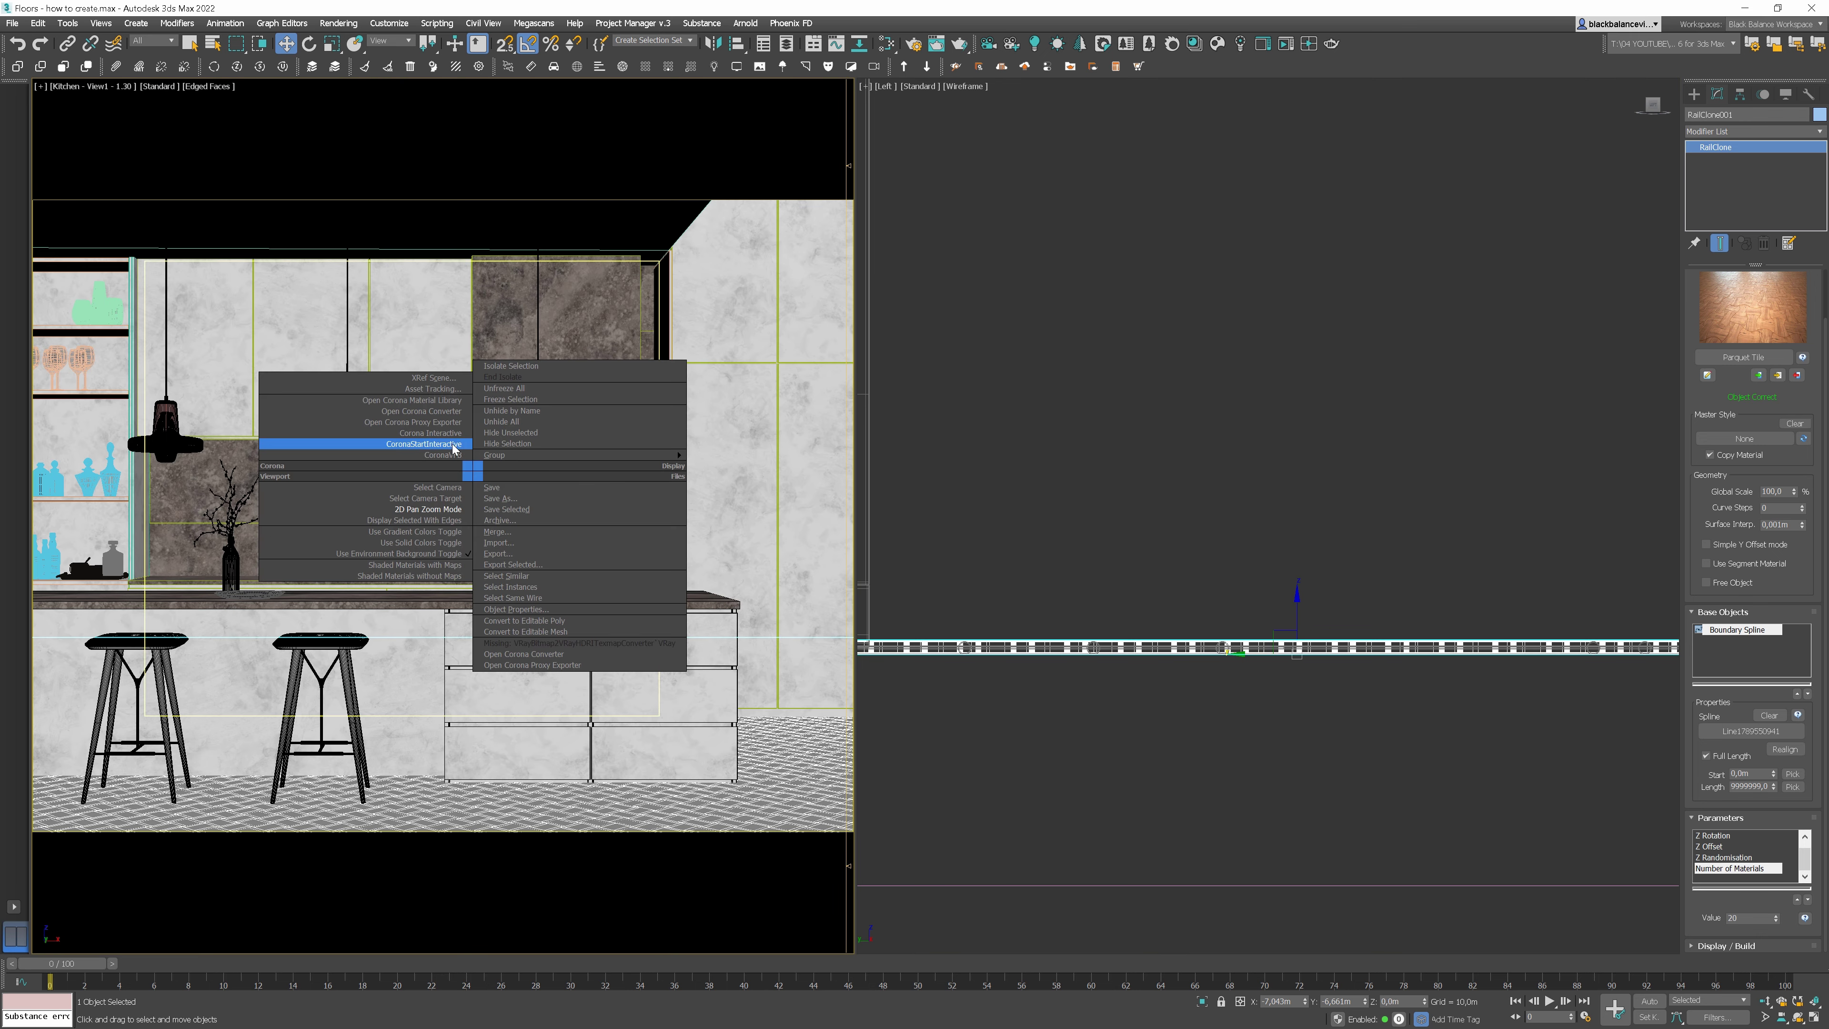
left_click(452, 443)
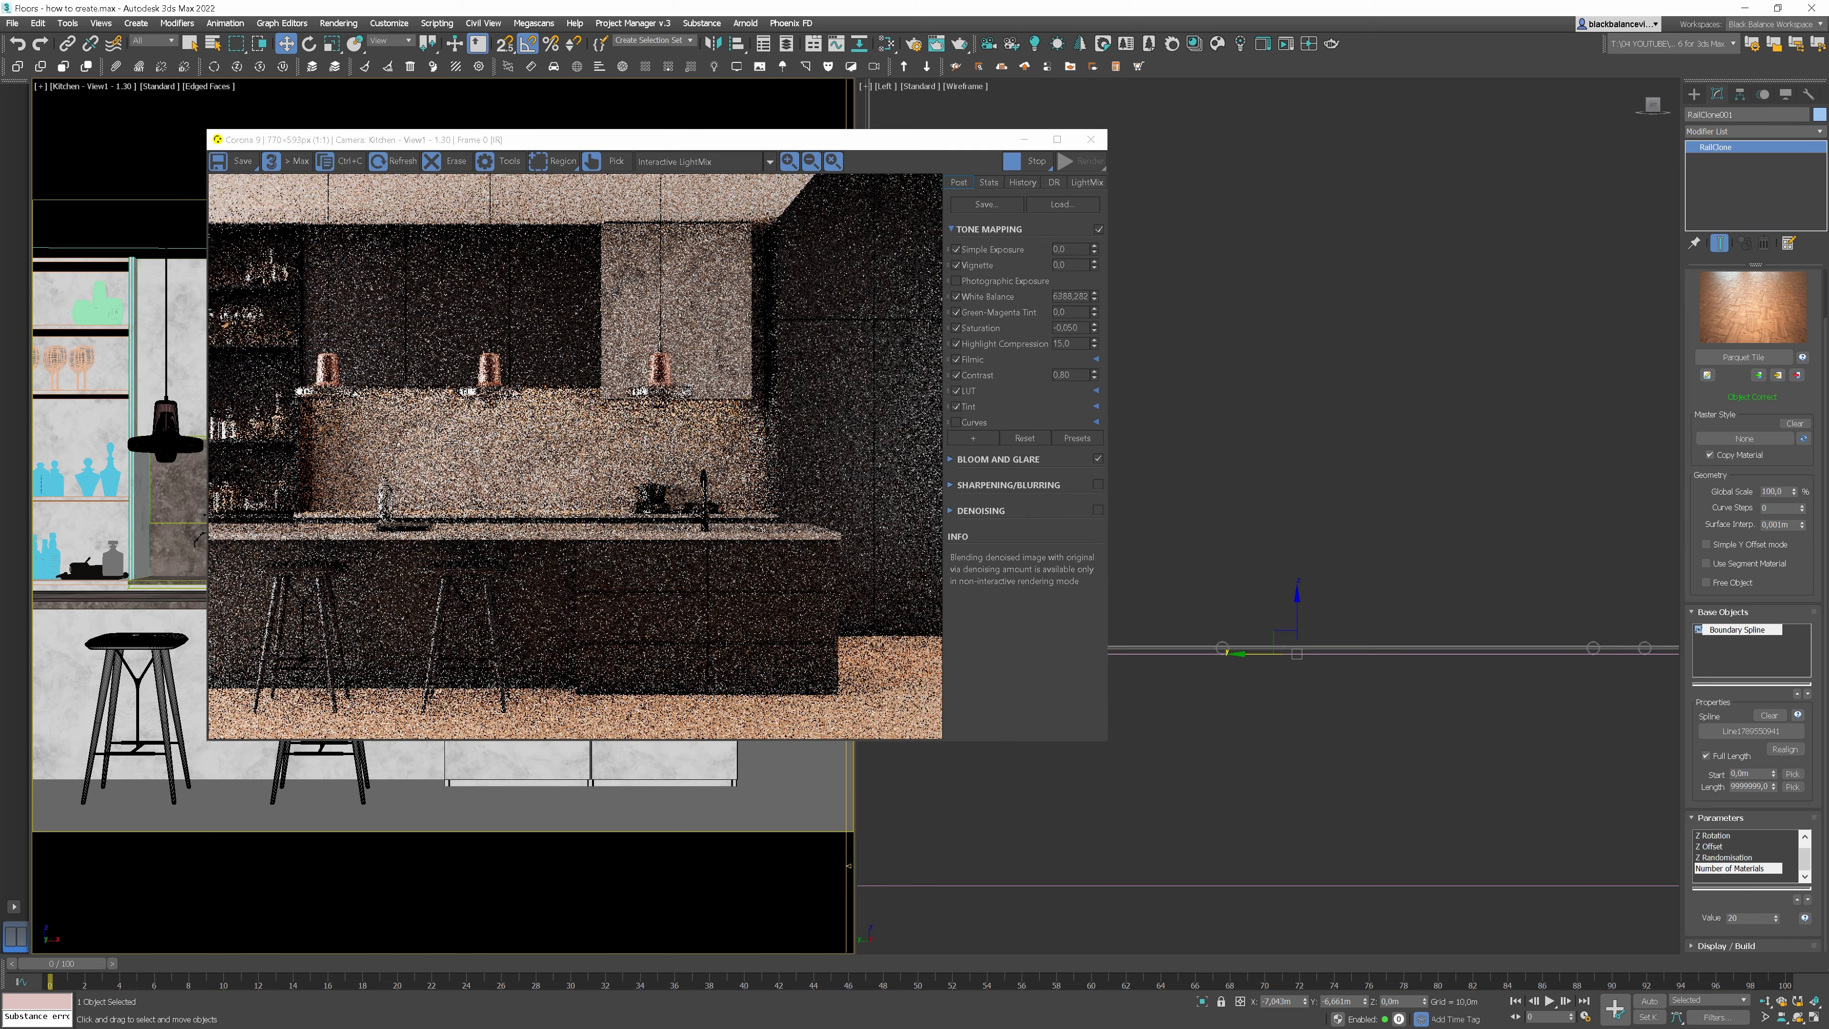
left_click(558, 162)
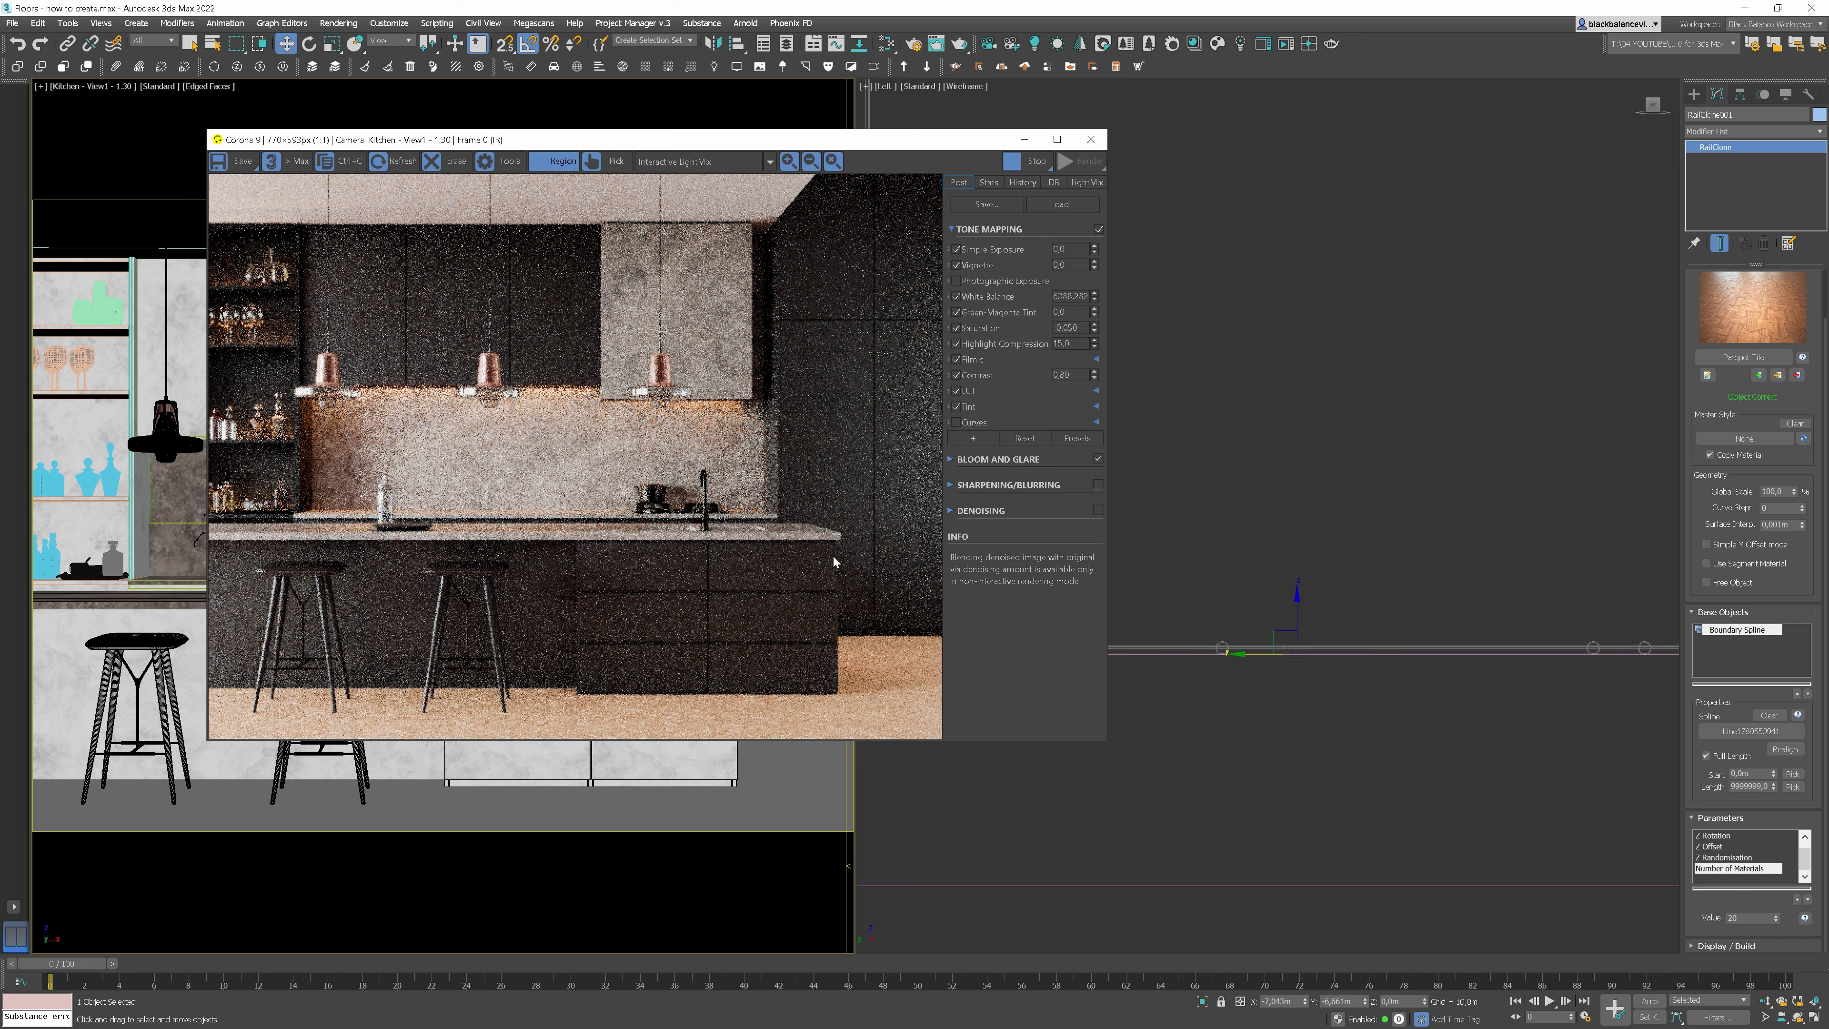
left_click_drag(940, 609, 173, 770)
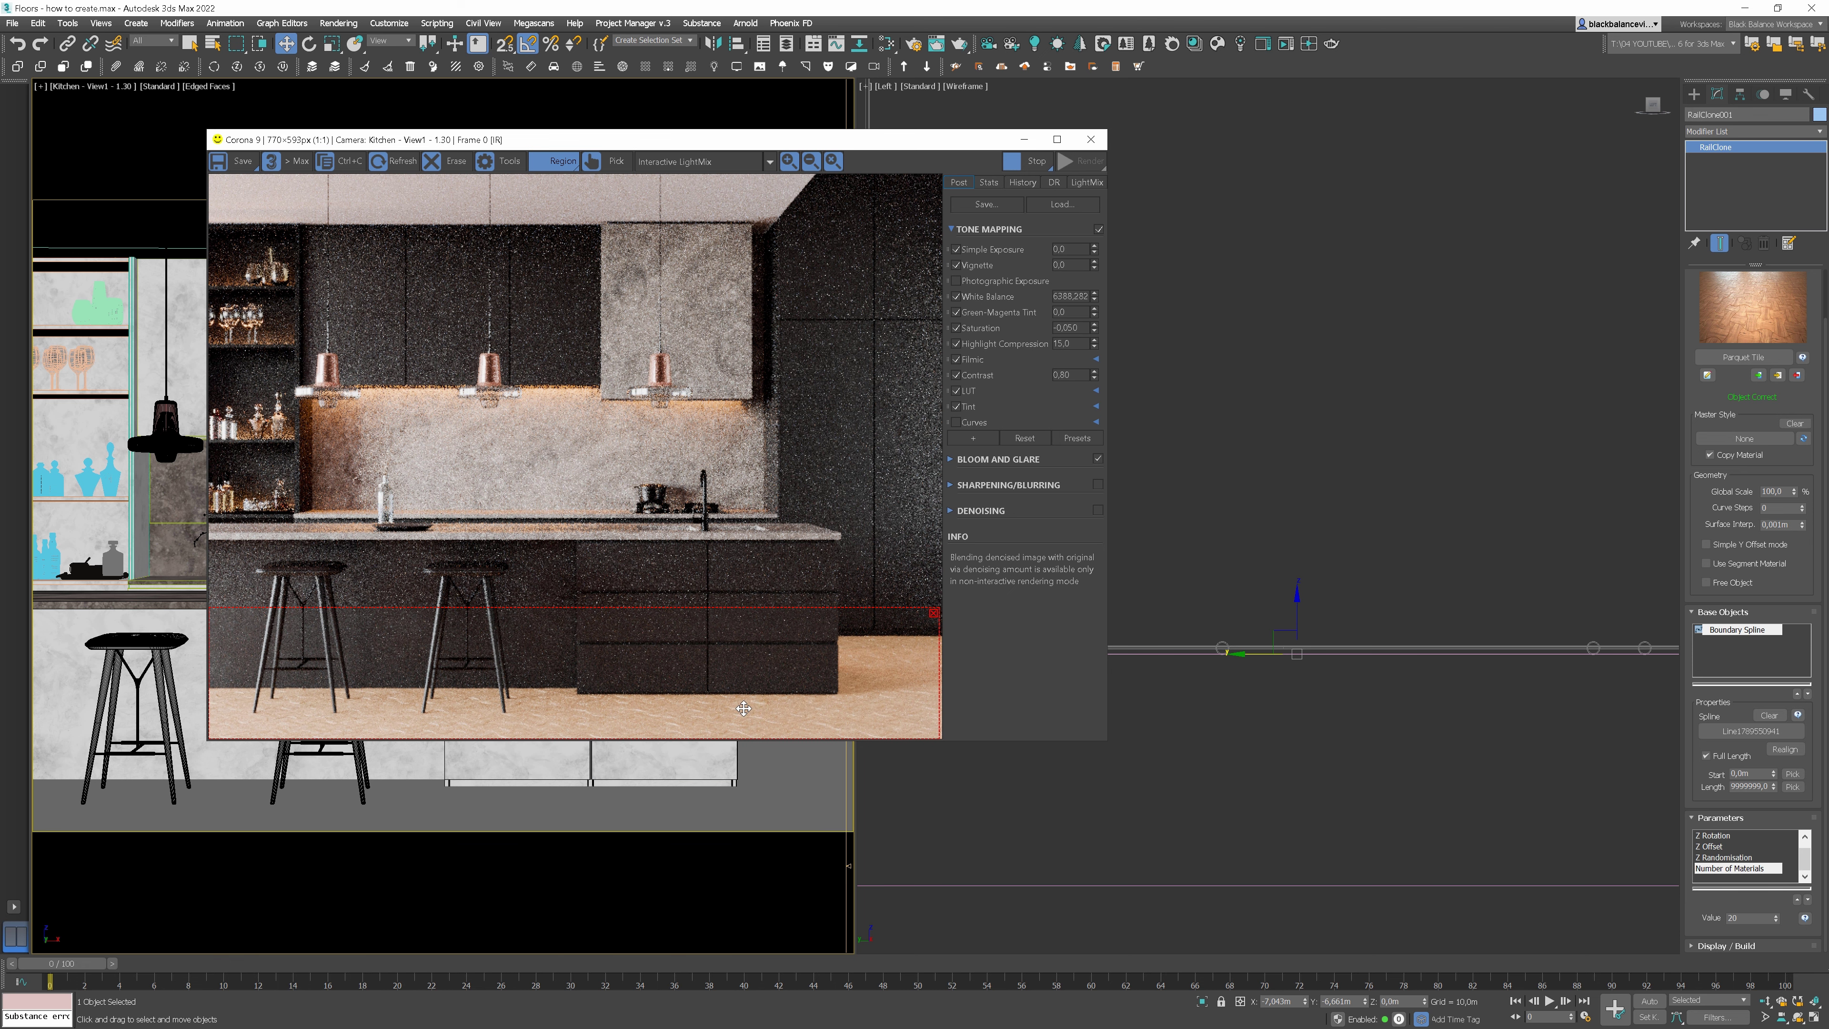
left_click_drag(788, 607, 797, 637)
Set the Z Randomisation value to 0,001m
right_click(604, 821)
left_click(562, 835)
scroll(589, 807, "up", 5)
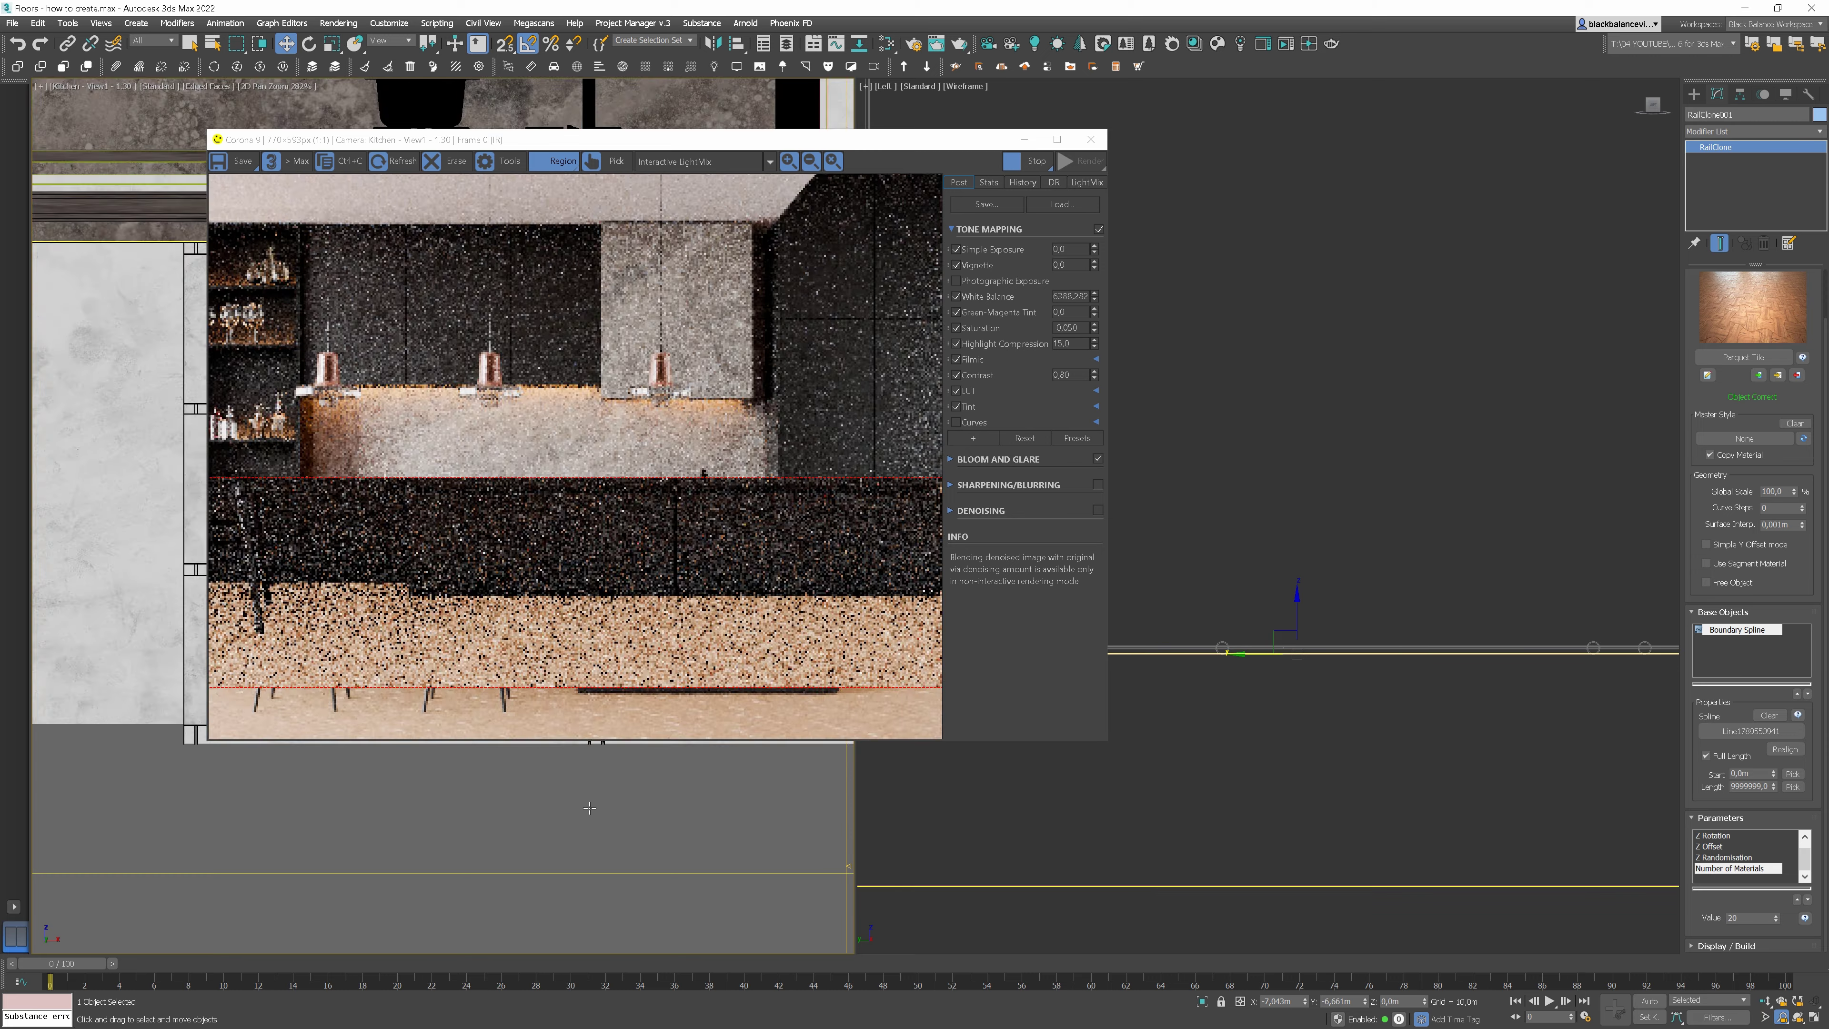
scroll(589, 808, "up", 3)
scroll(775, 286, "up", 1)
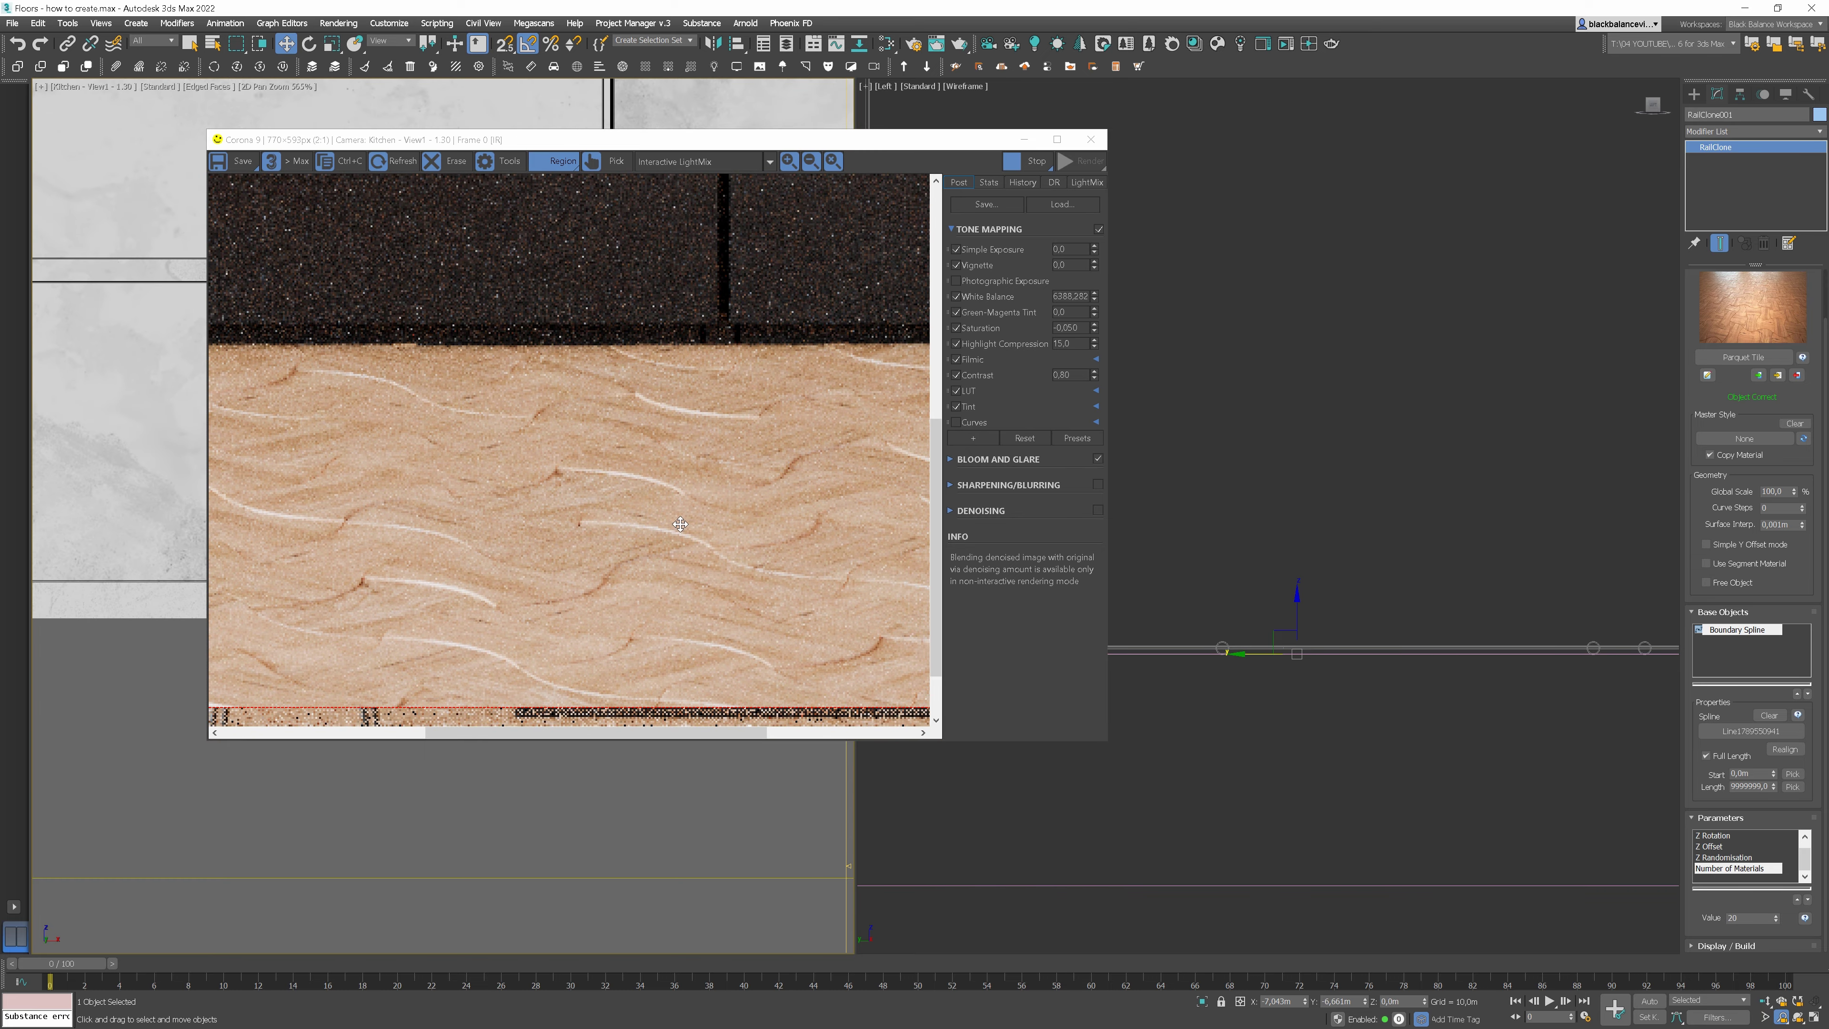
left_click(1725, 857)
double_click(1747, 918)
type("0,001m")
key("Return")
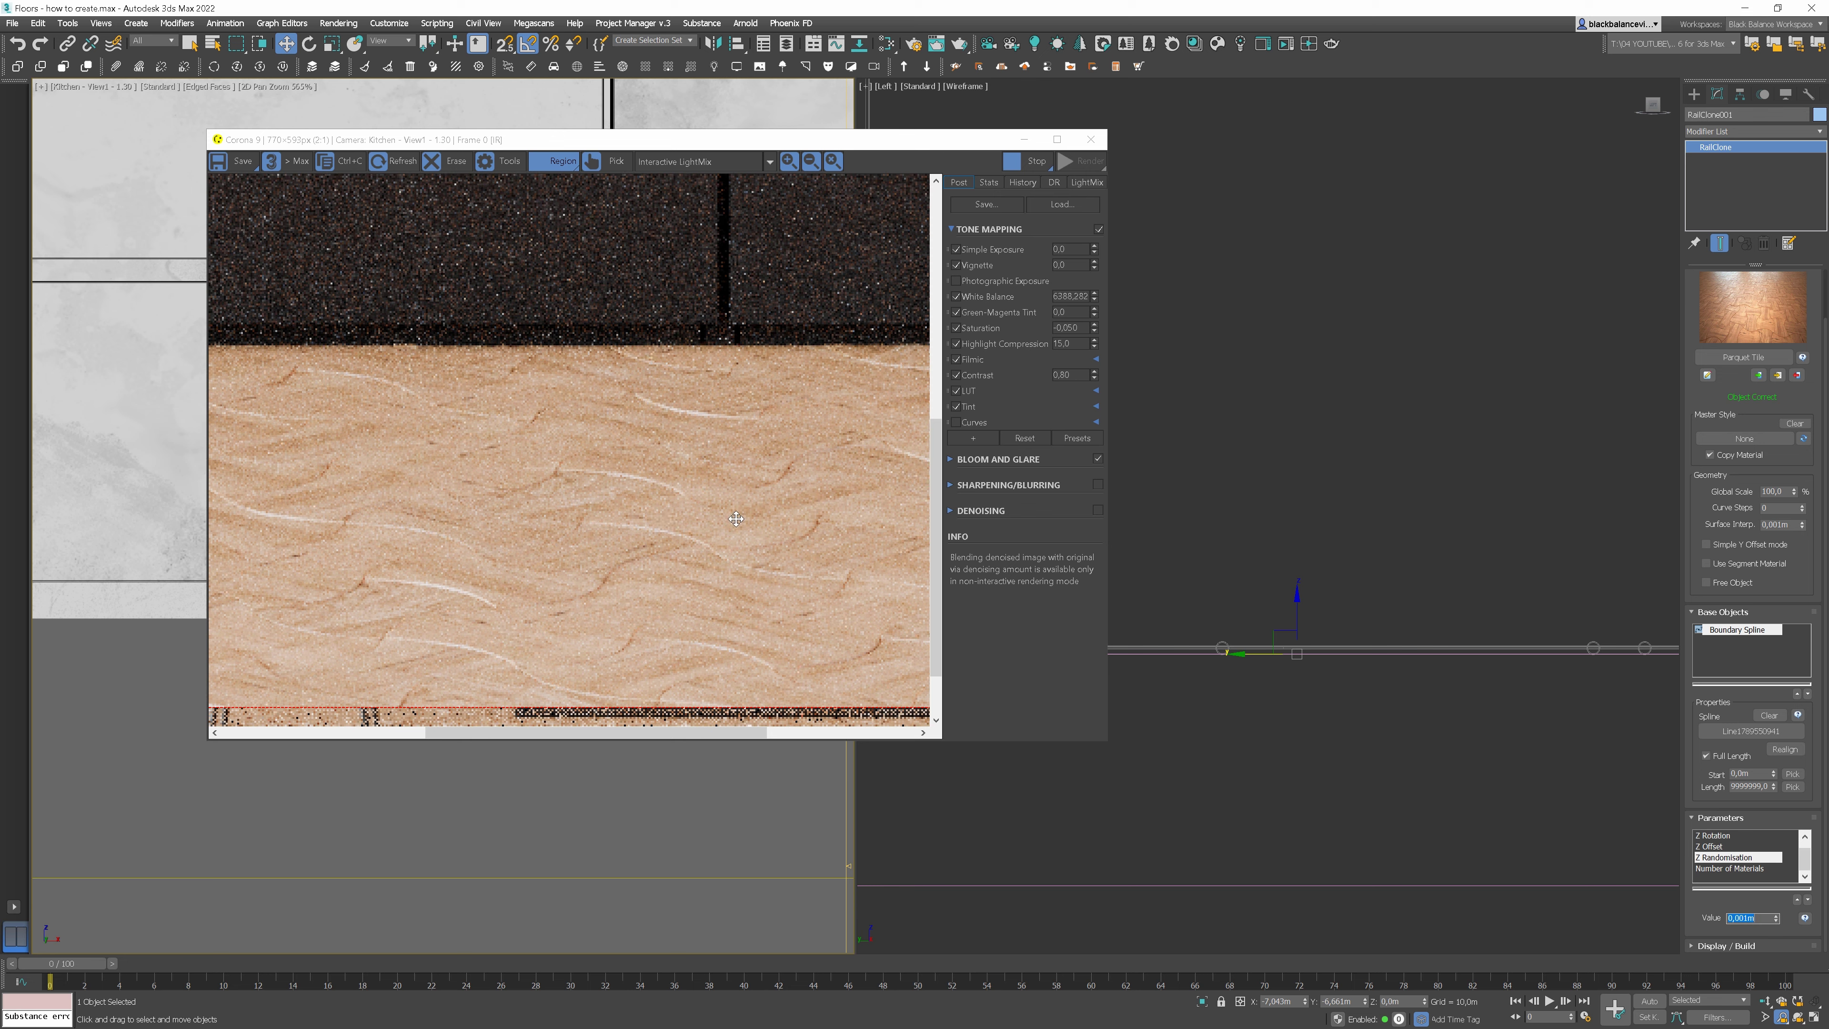
scroll(717, 555, "down", 1)
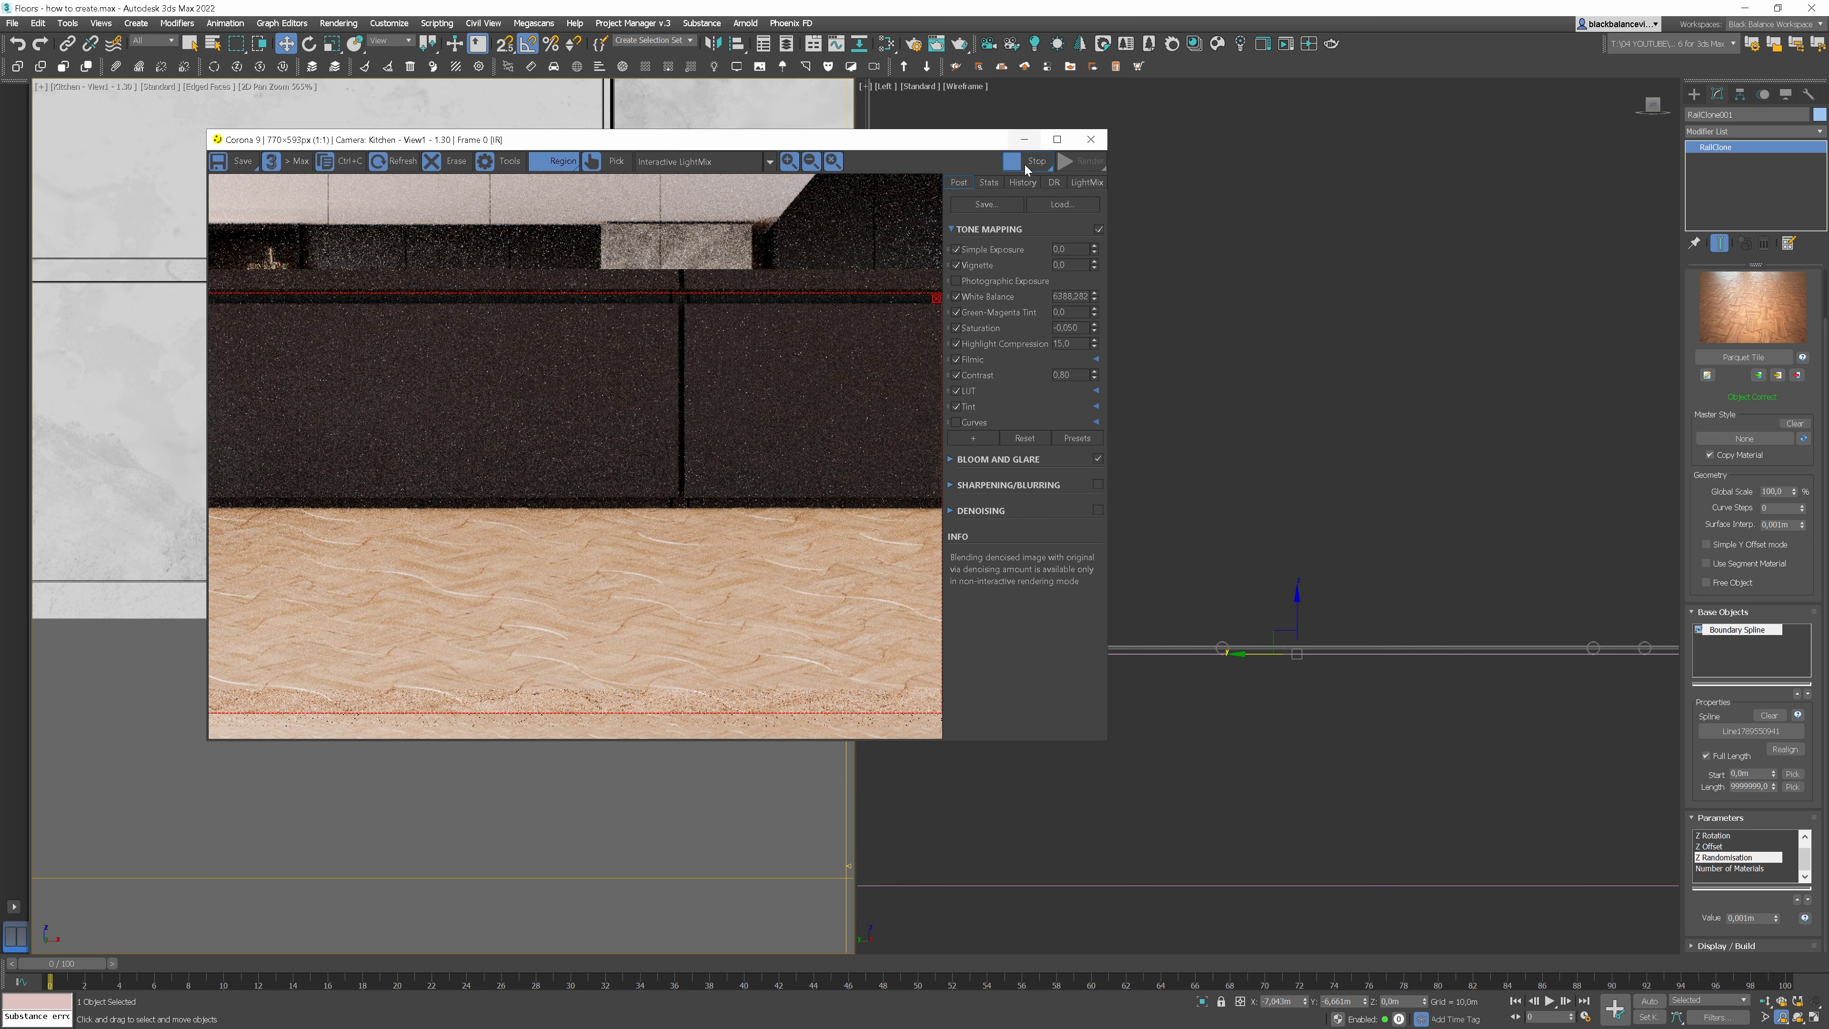
Load the floor Multi/Sub material into the Slate Material Editor as an instance
key("m")
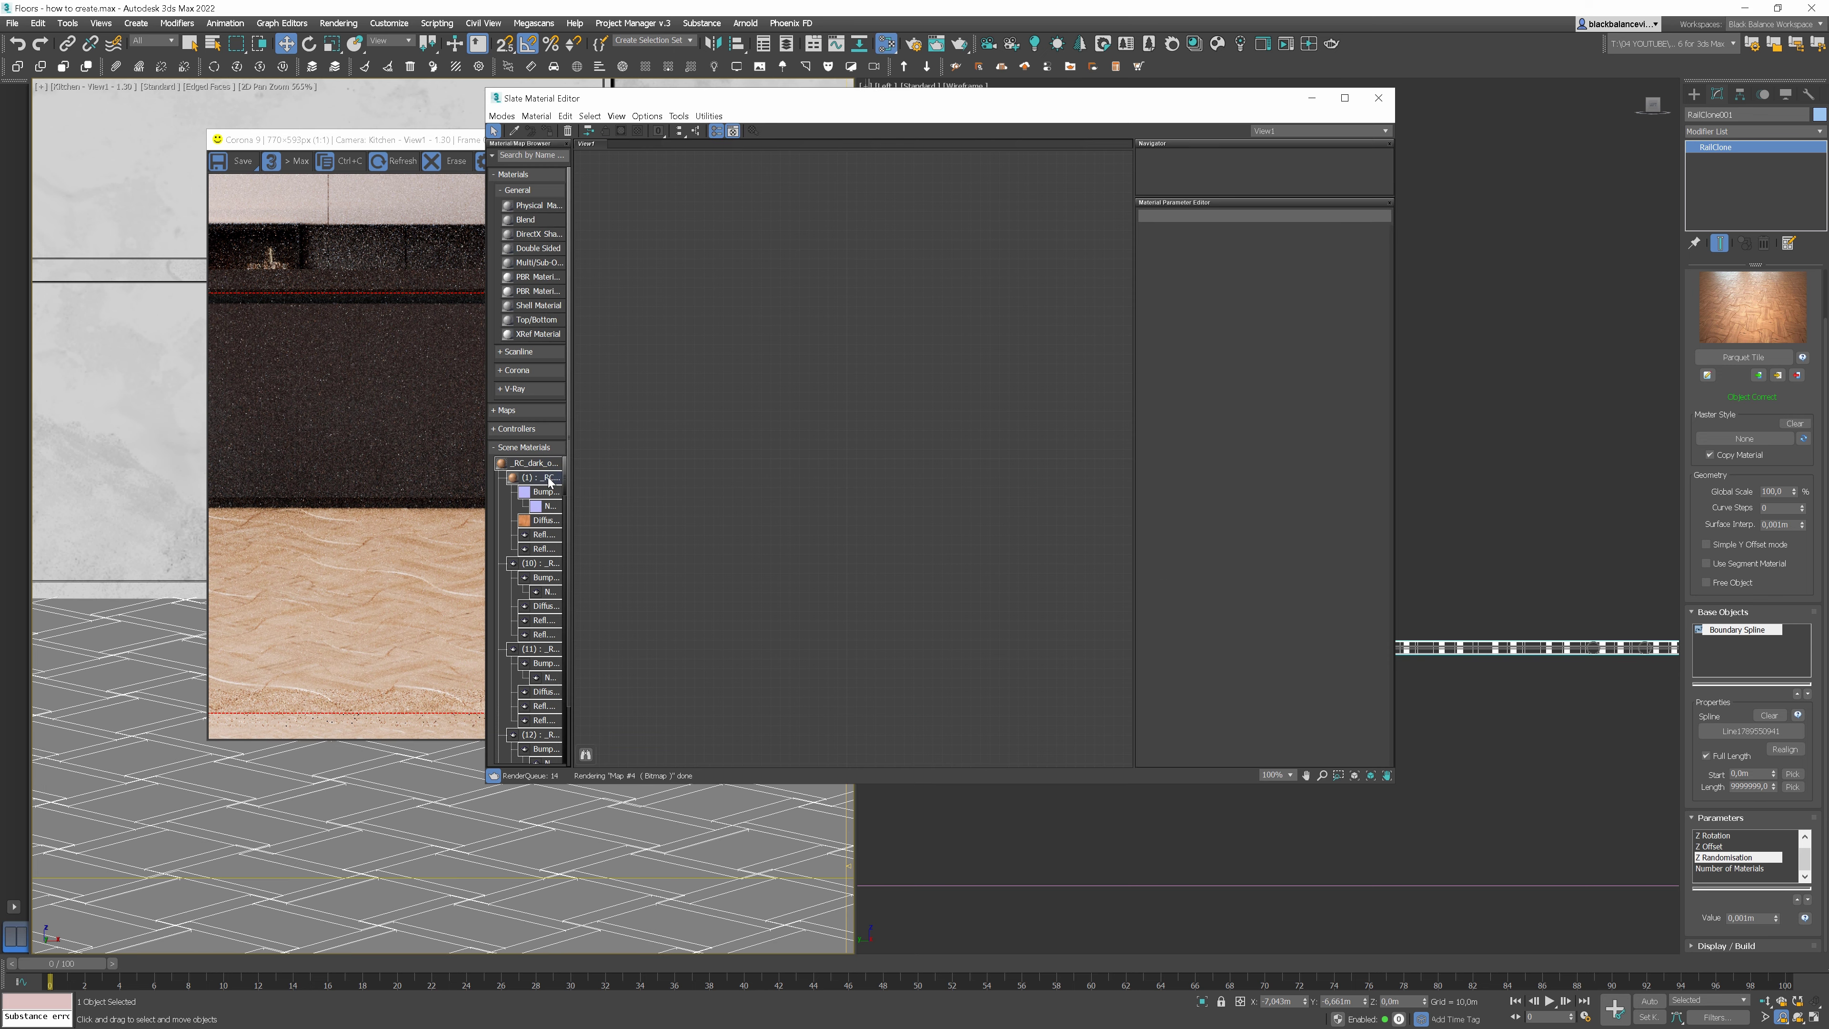
left_click_drag(536, 463, 919, 350)
left_click(905, 485)
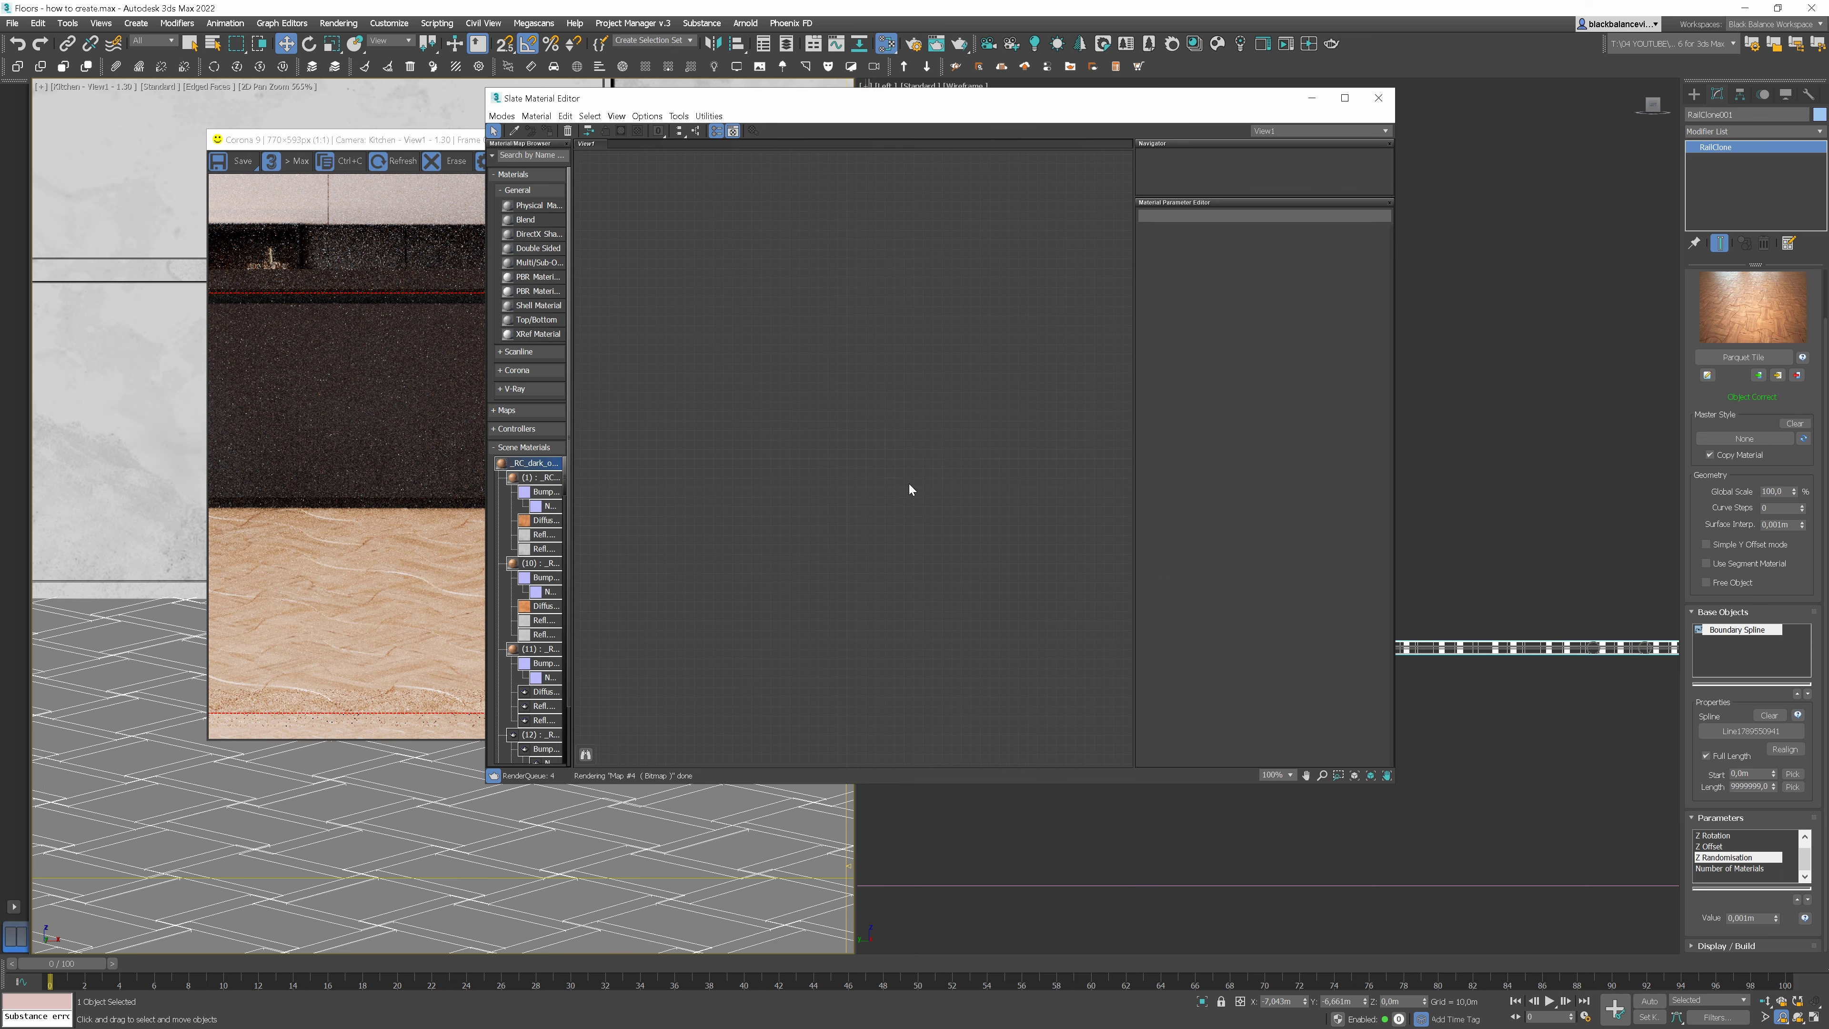
scroll(897, 502, "up", 10)
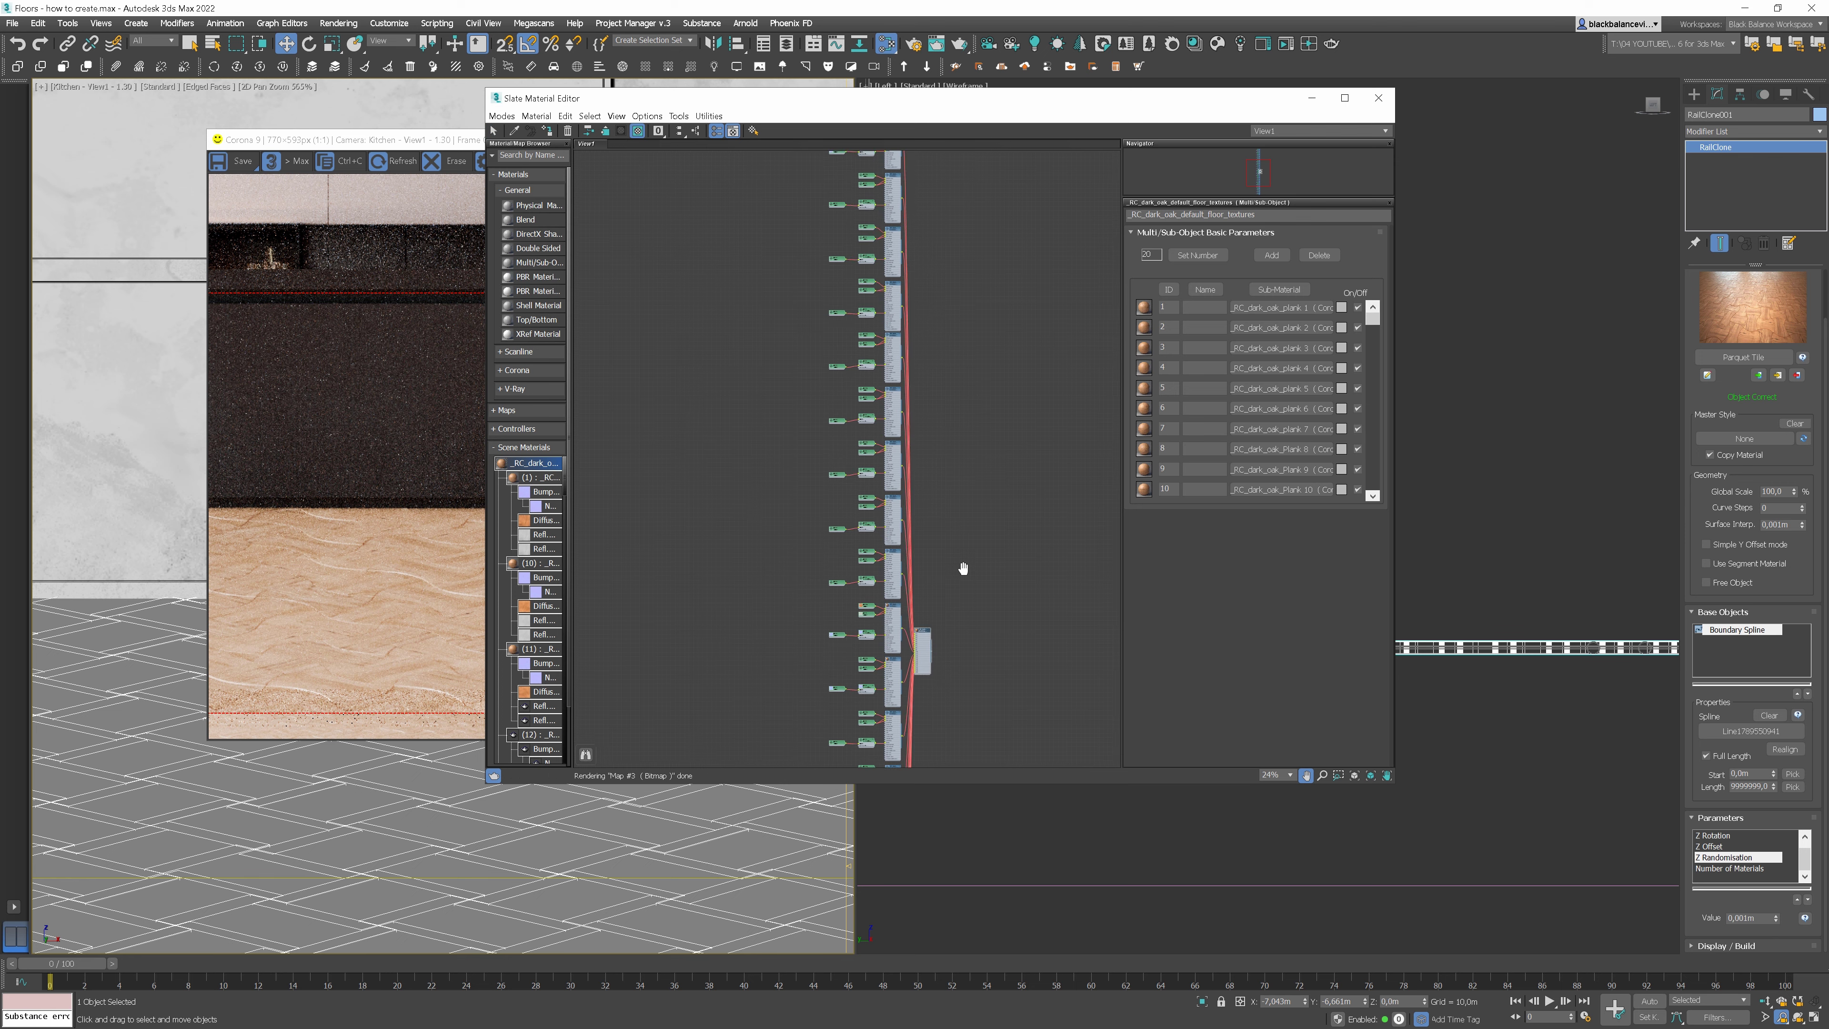
scroll(864, 499, "up", 1)
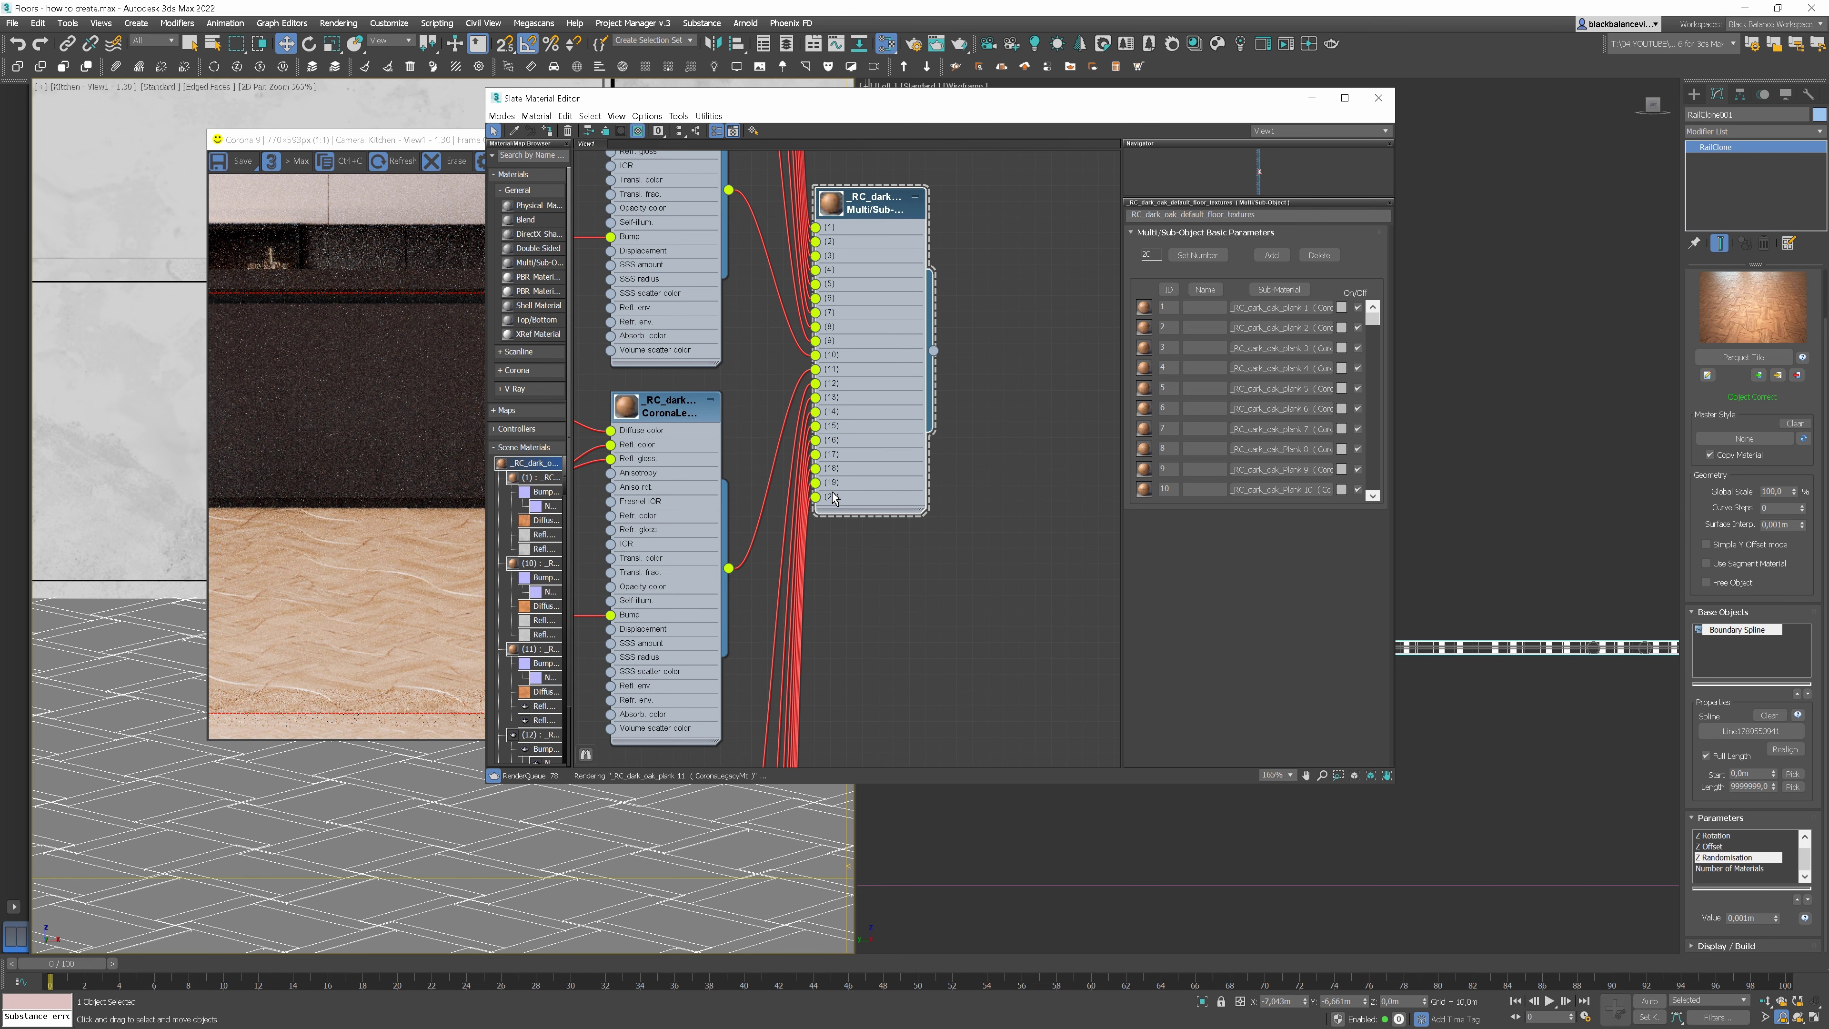
left_click(1732, 868)
middle_click_drag(629, 269, 873, 319)
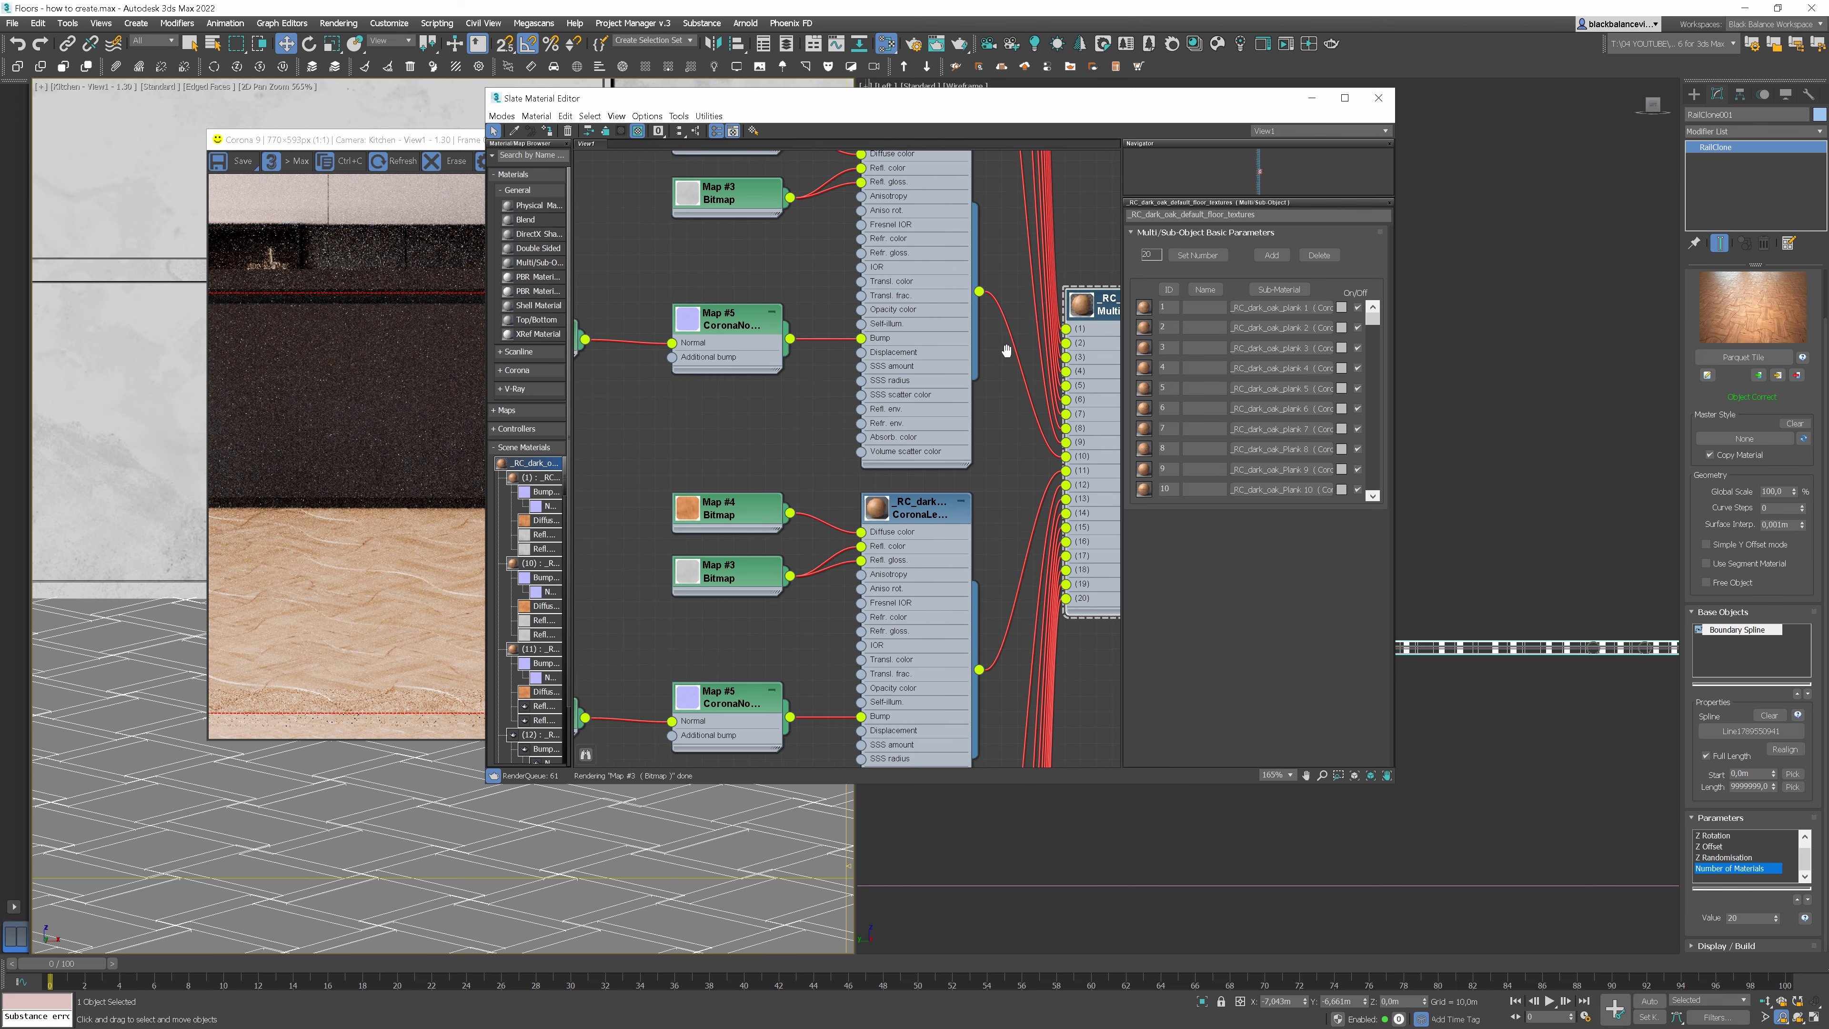
middle_click_drag(720, 447, 858, 508)
Insert a Color Correction map between Map #4 and Diffuse color with Saturation -100
double_click(870, 502)
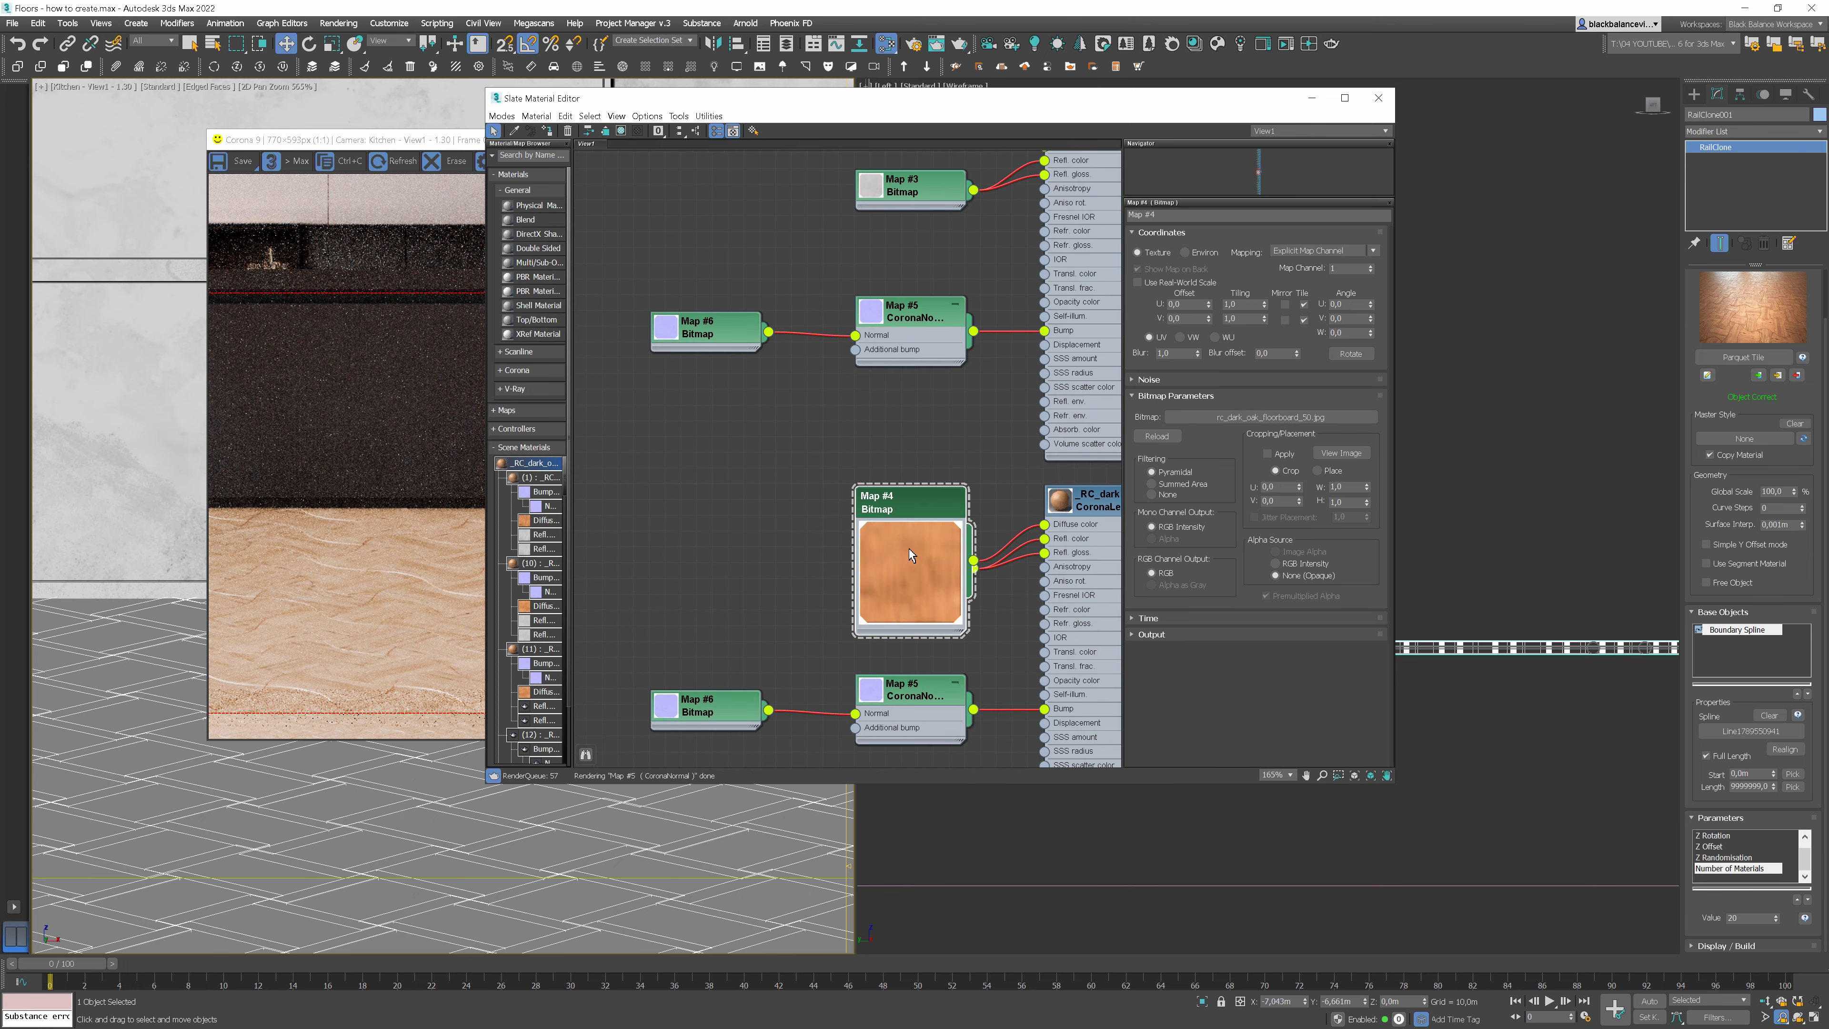
left_click_drag(896, 563, 765, 469)
mouse_move(799, 488)
mouse_move(912, 508)
left_click(994, 461)
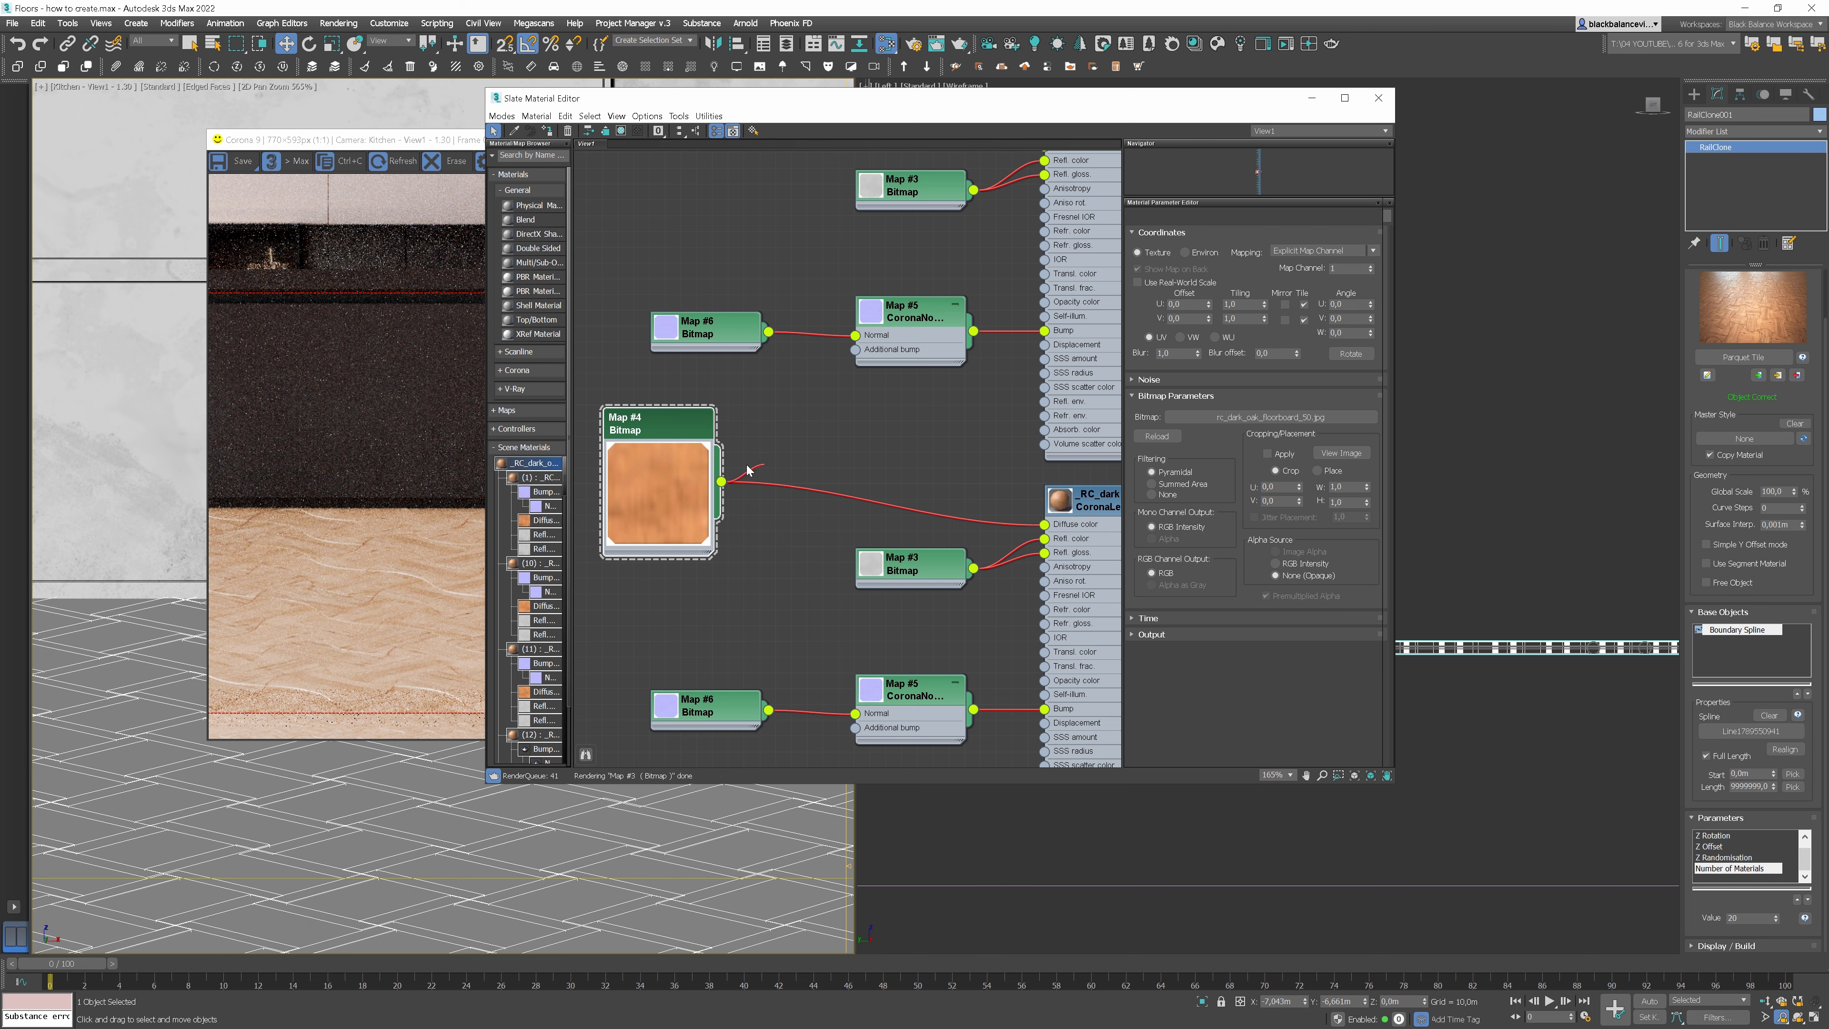
left_click_drag(831, 481, 1045, 526)
left_click_drag(744, 480, 818, 447)
double_click(818, 446)
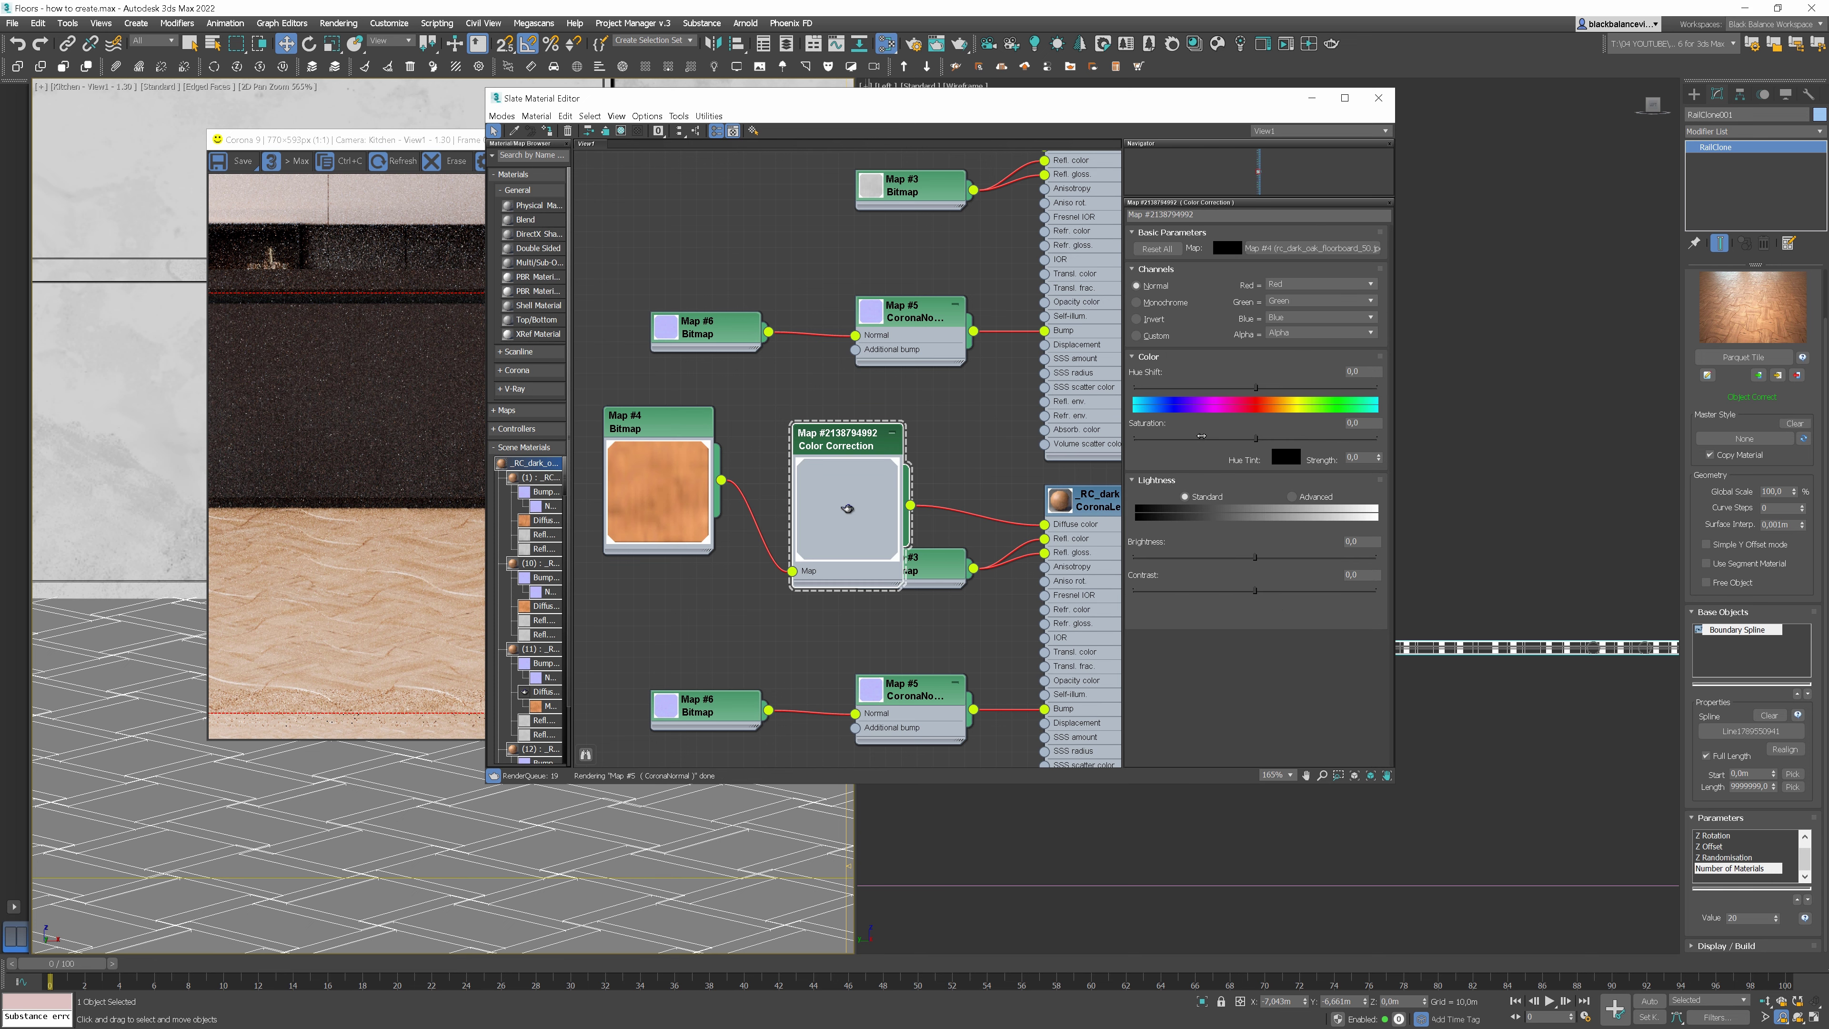
left_click_drag(1256, 437, 1134, 437)
Move the material editor aside and open the RailClone Style Editor
scroll(979, 591, "down", 2)
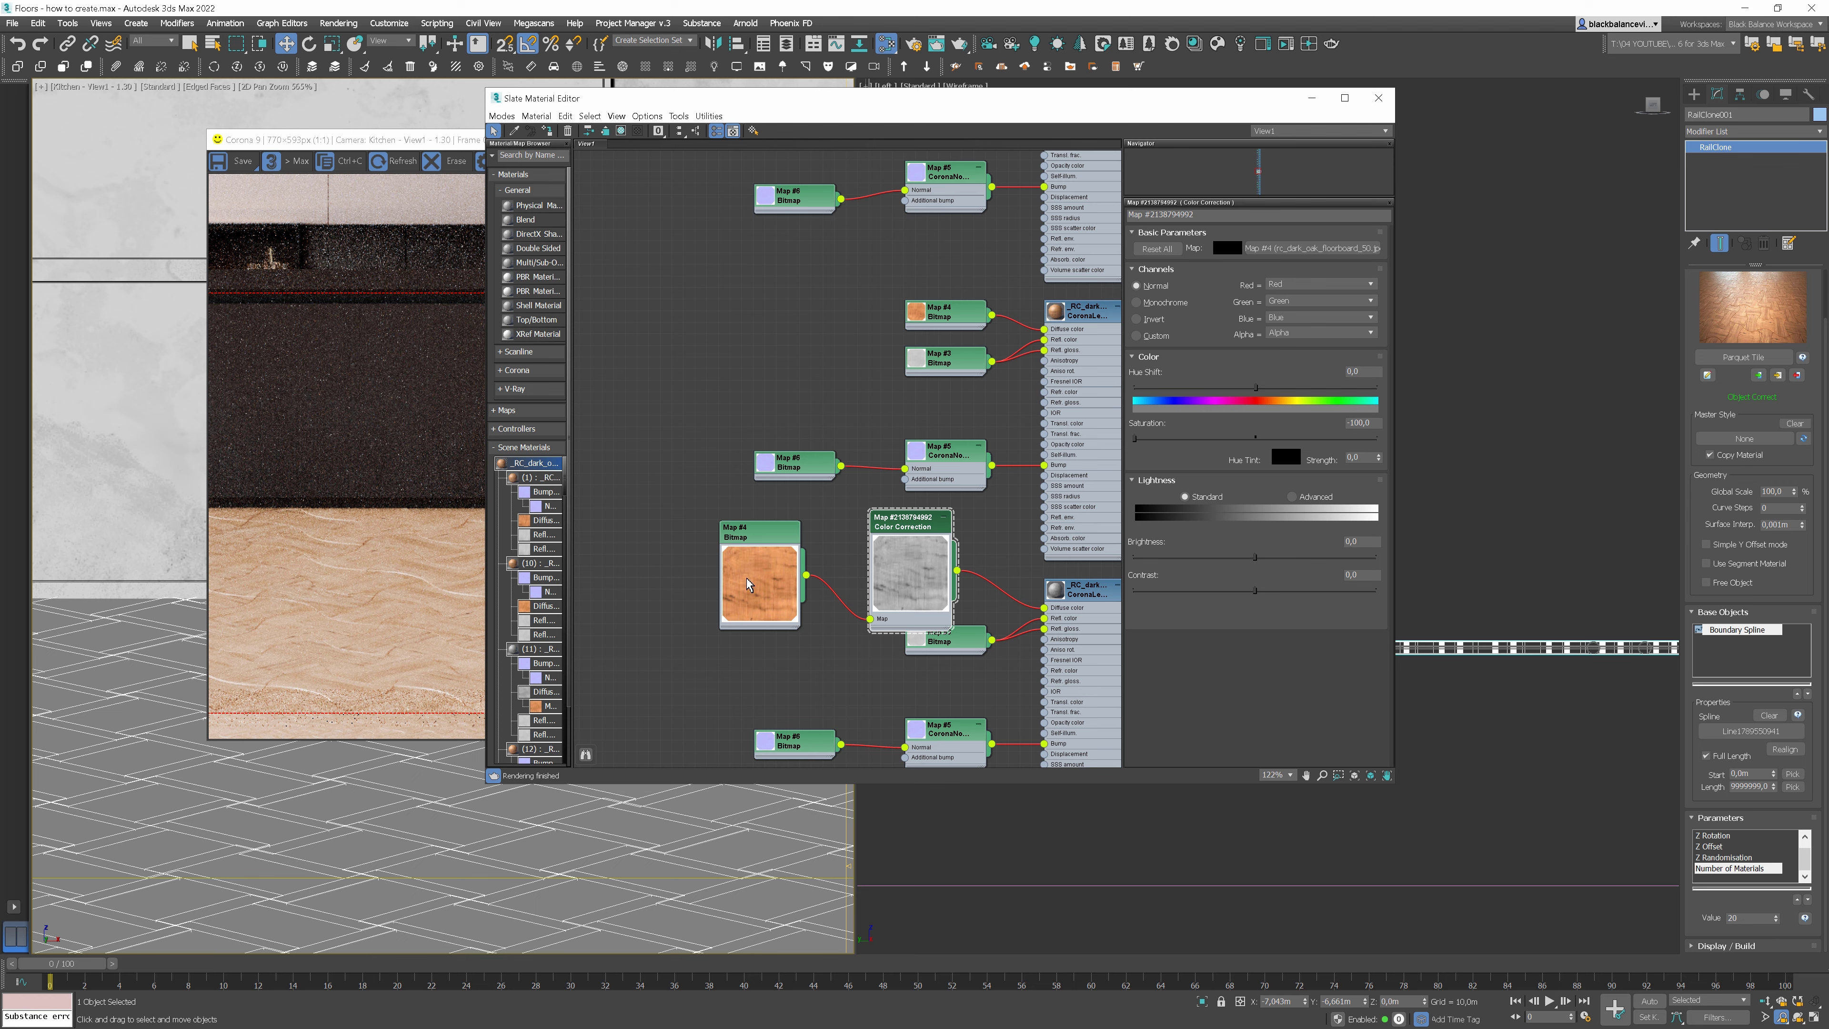
left_click_drag(940, 101, 1199, 73)
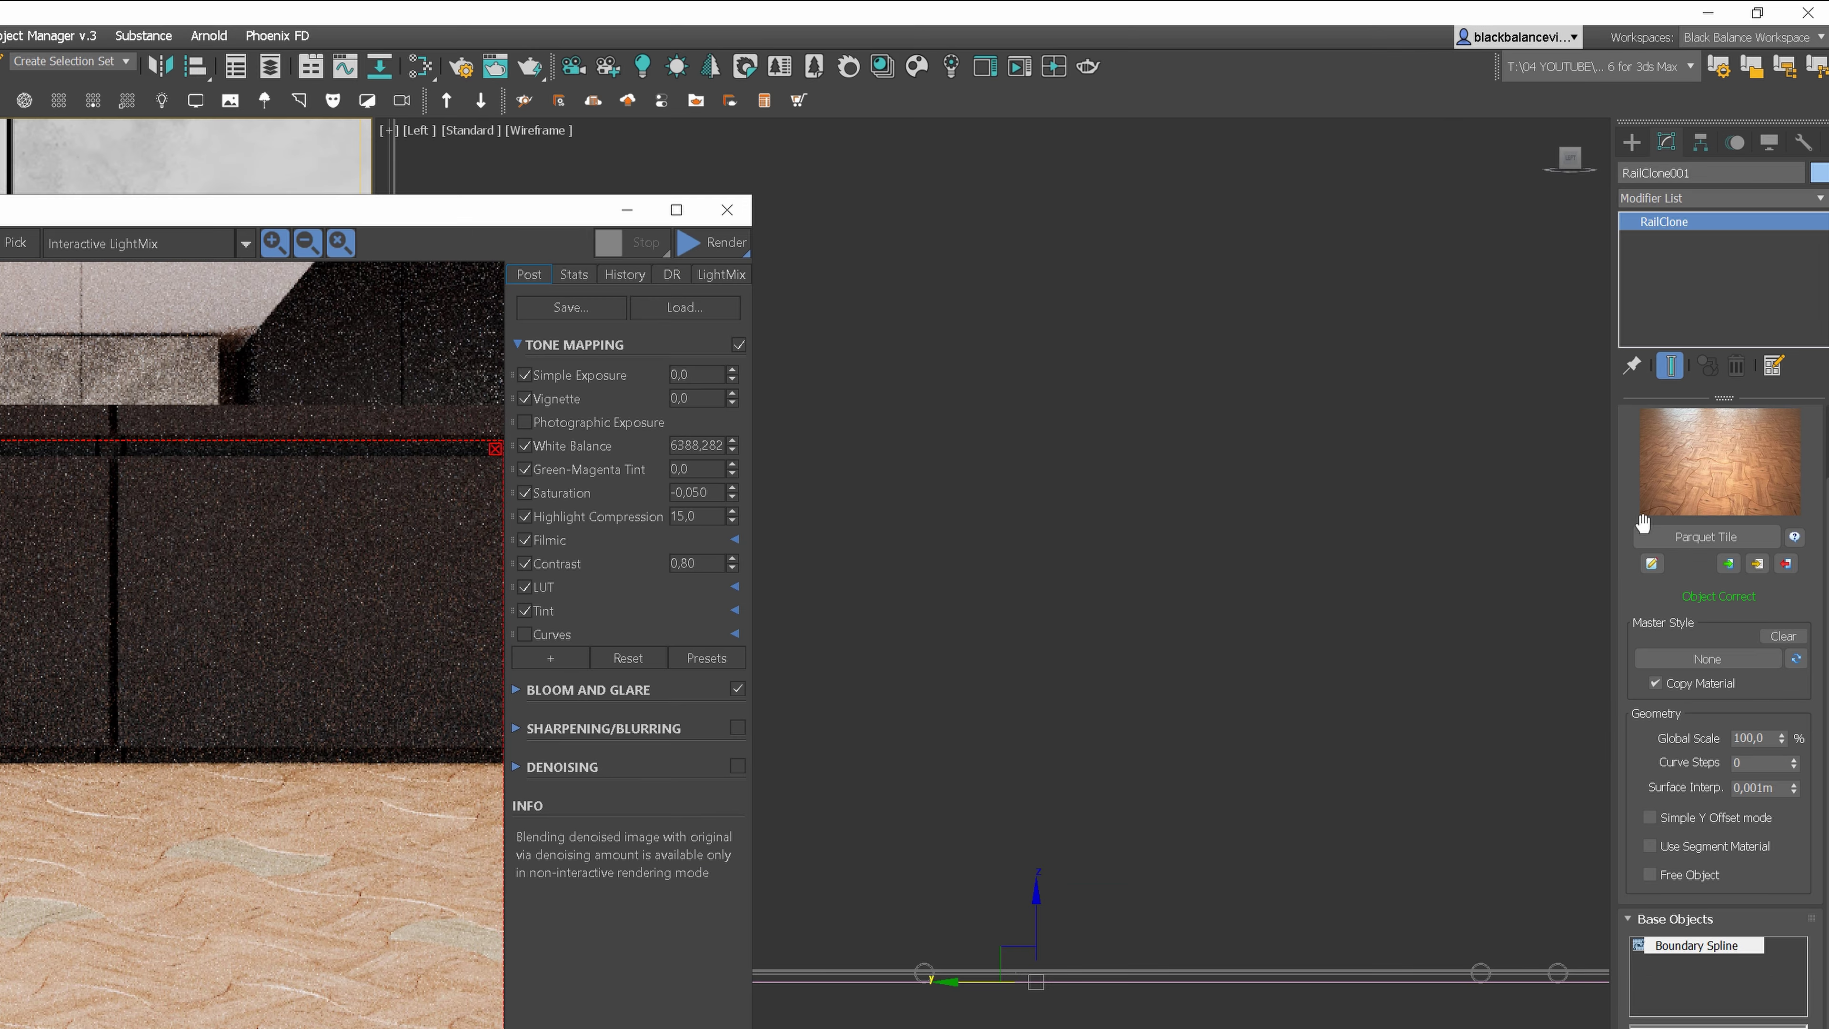
left_click(1708, 375)
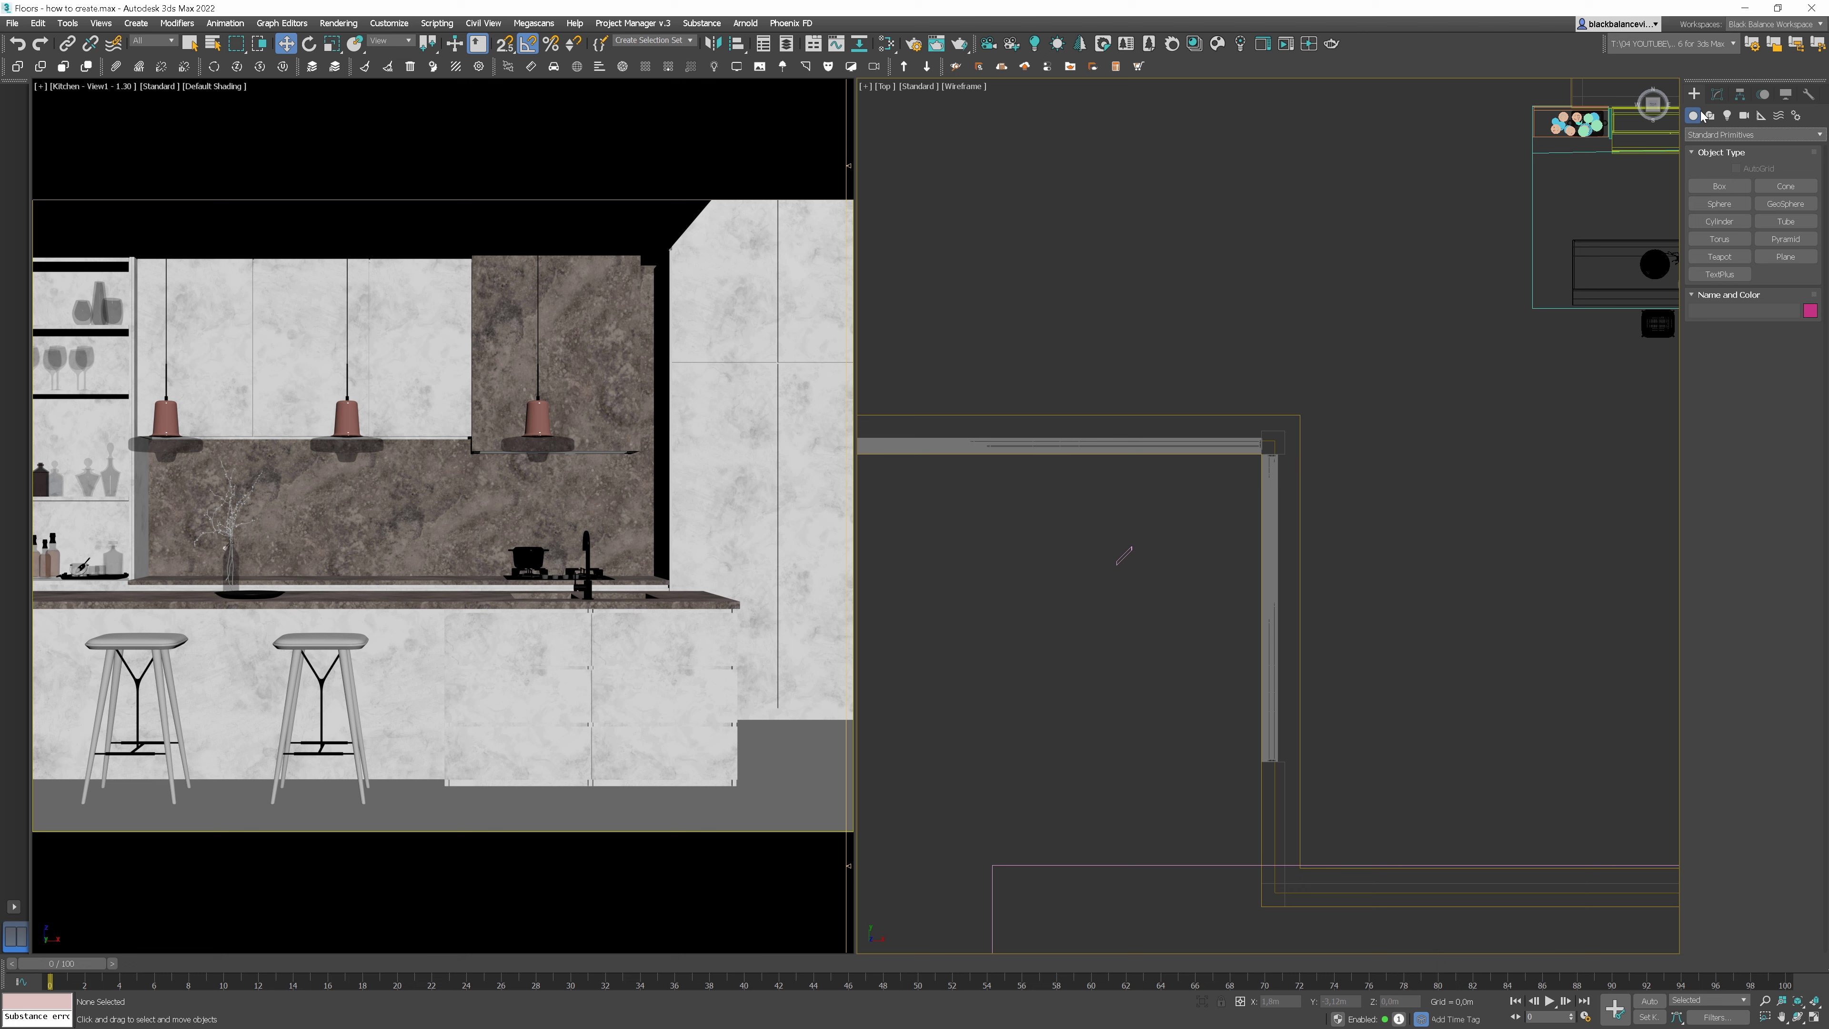
Draw a new RailClone Pro object in the Top view and show its parameters in the Modify panel
left_click(1721, 134)
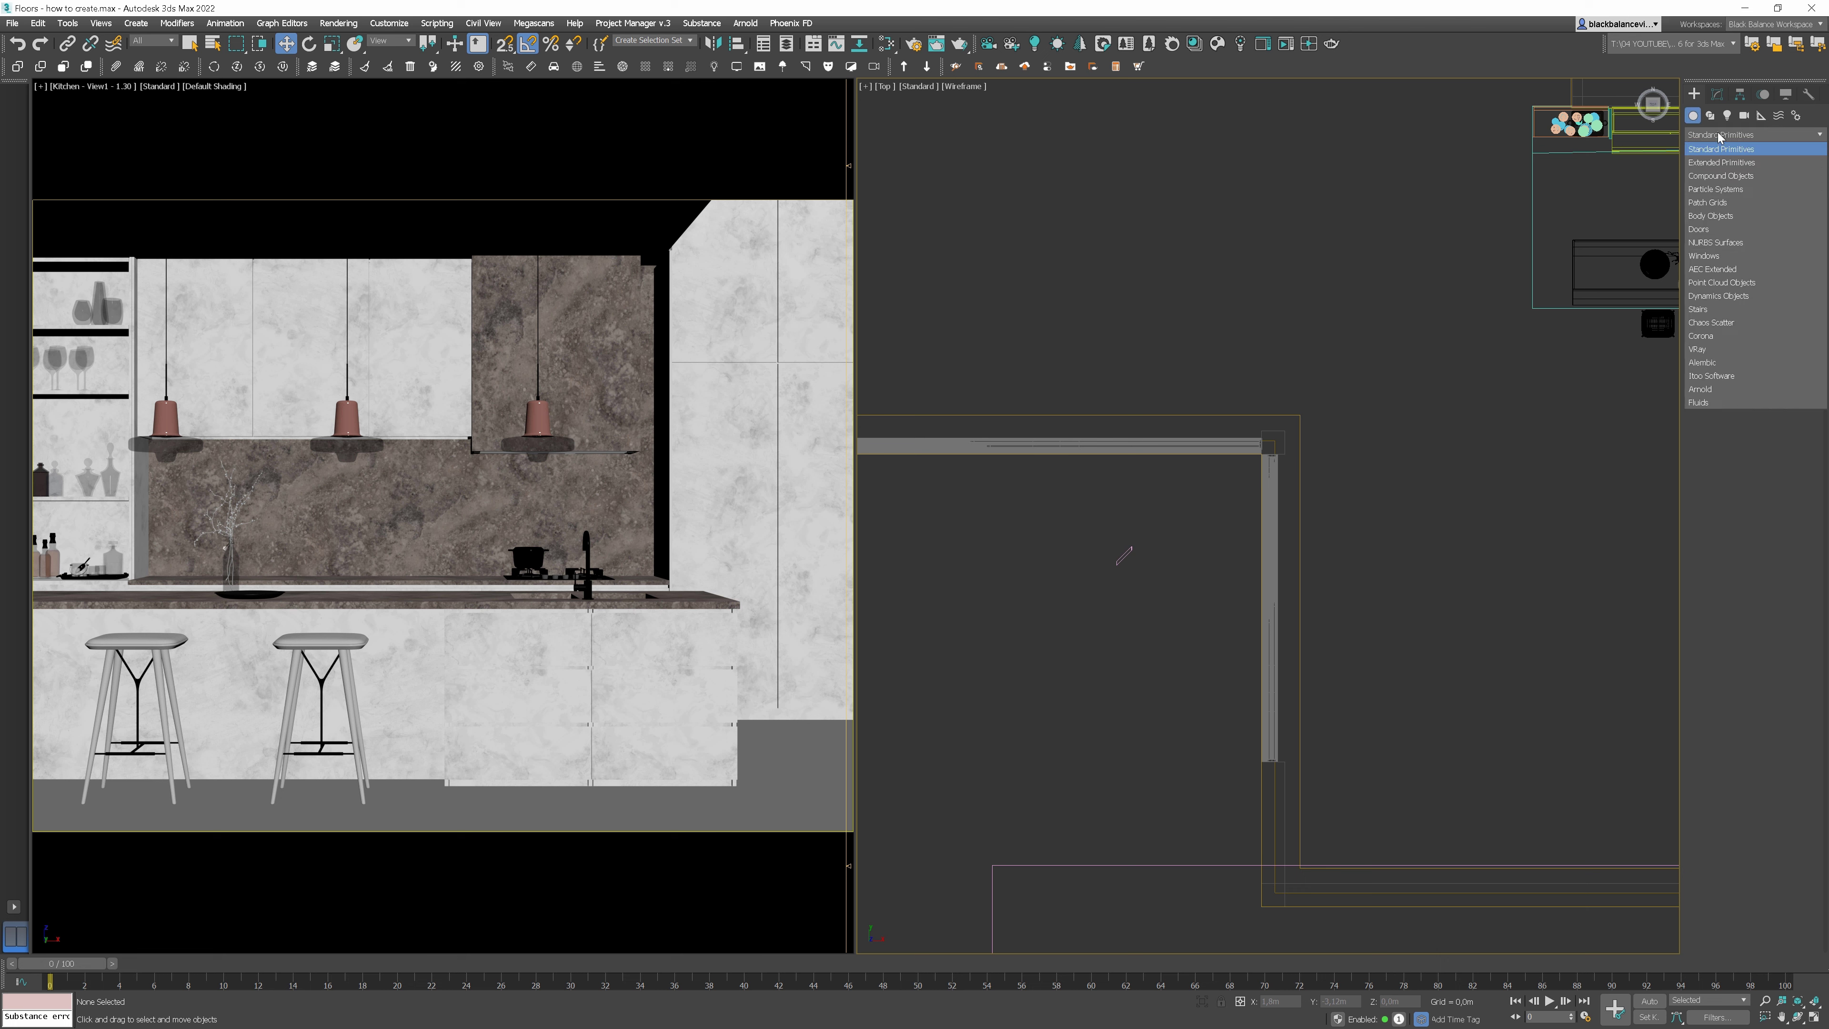
left_click(1717, 376)
left_click(1719, 186)
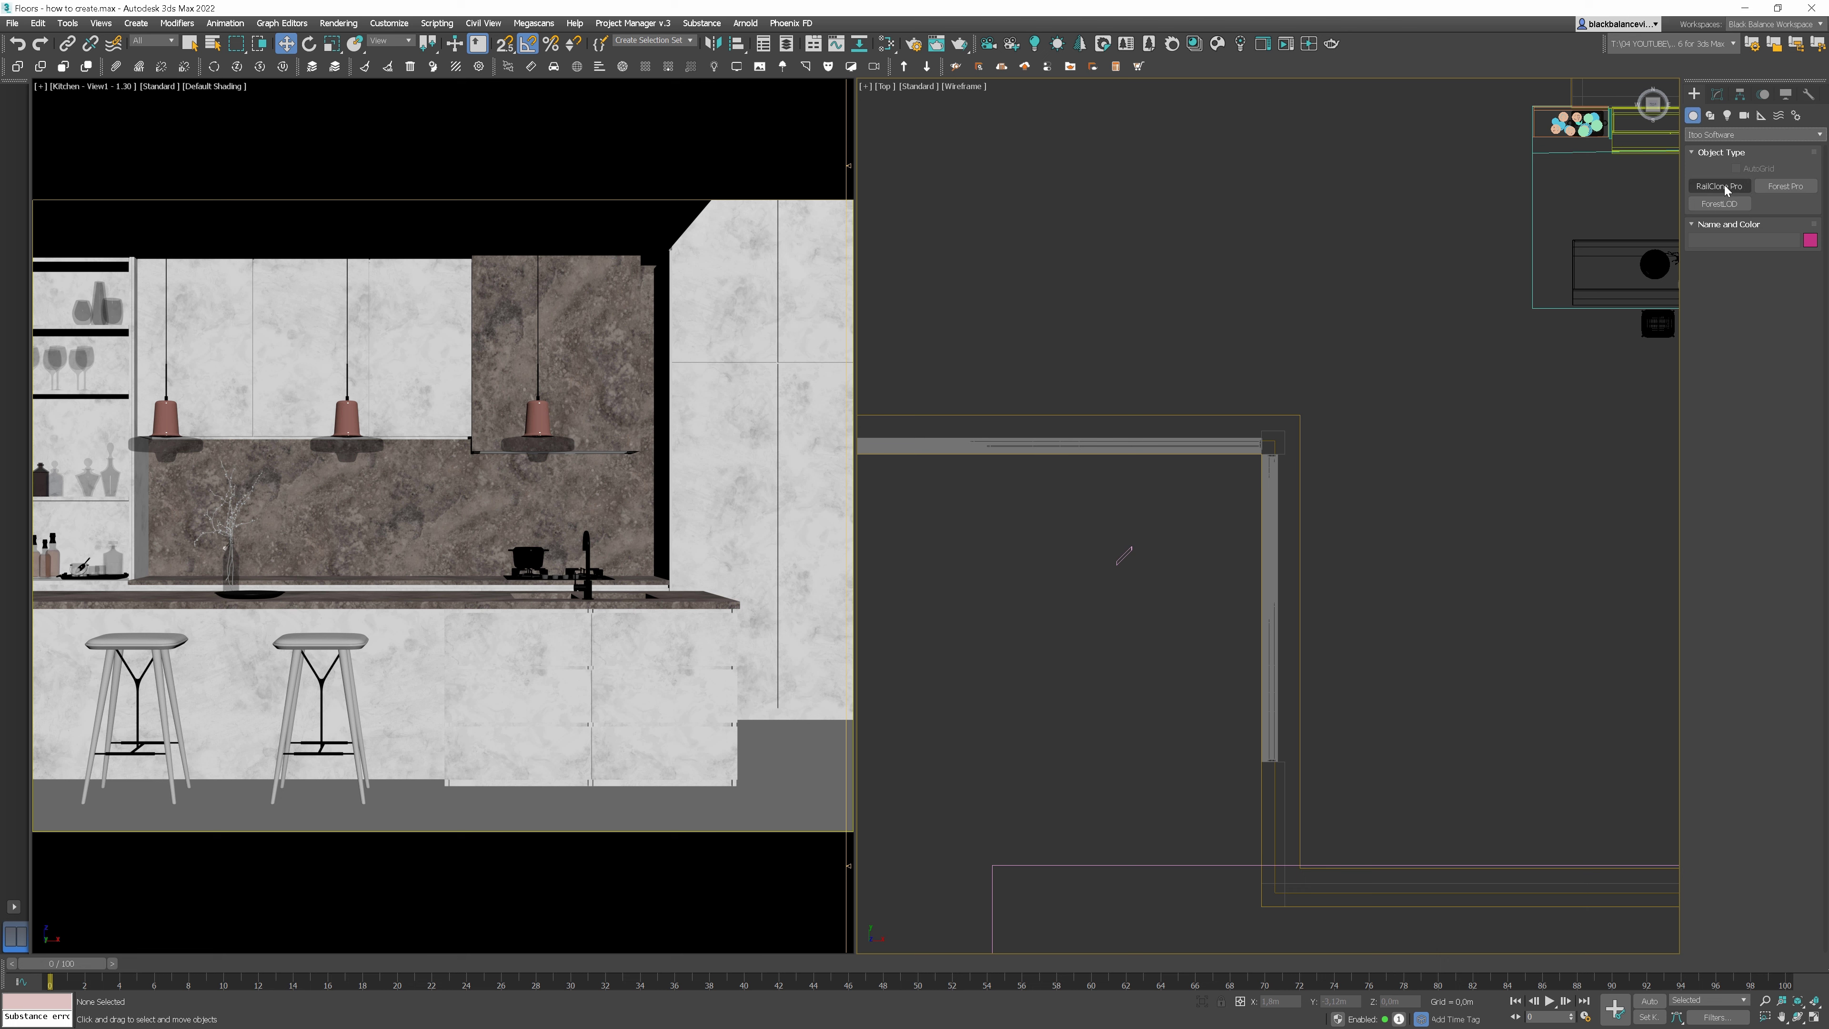
left_click(1044, 614)
left_click_drag(1044, 614, 1049, 553)
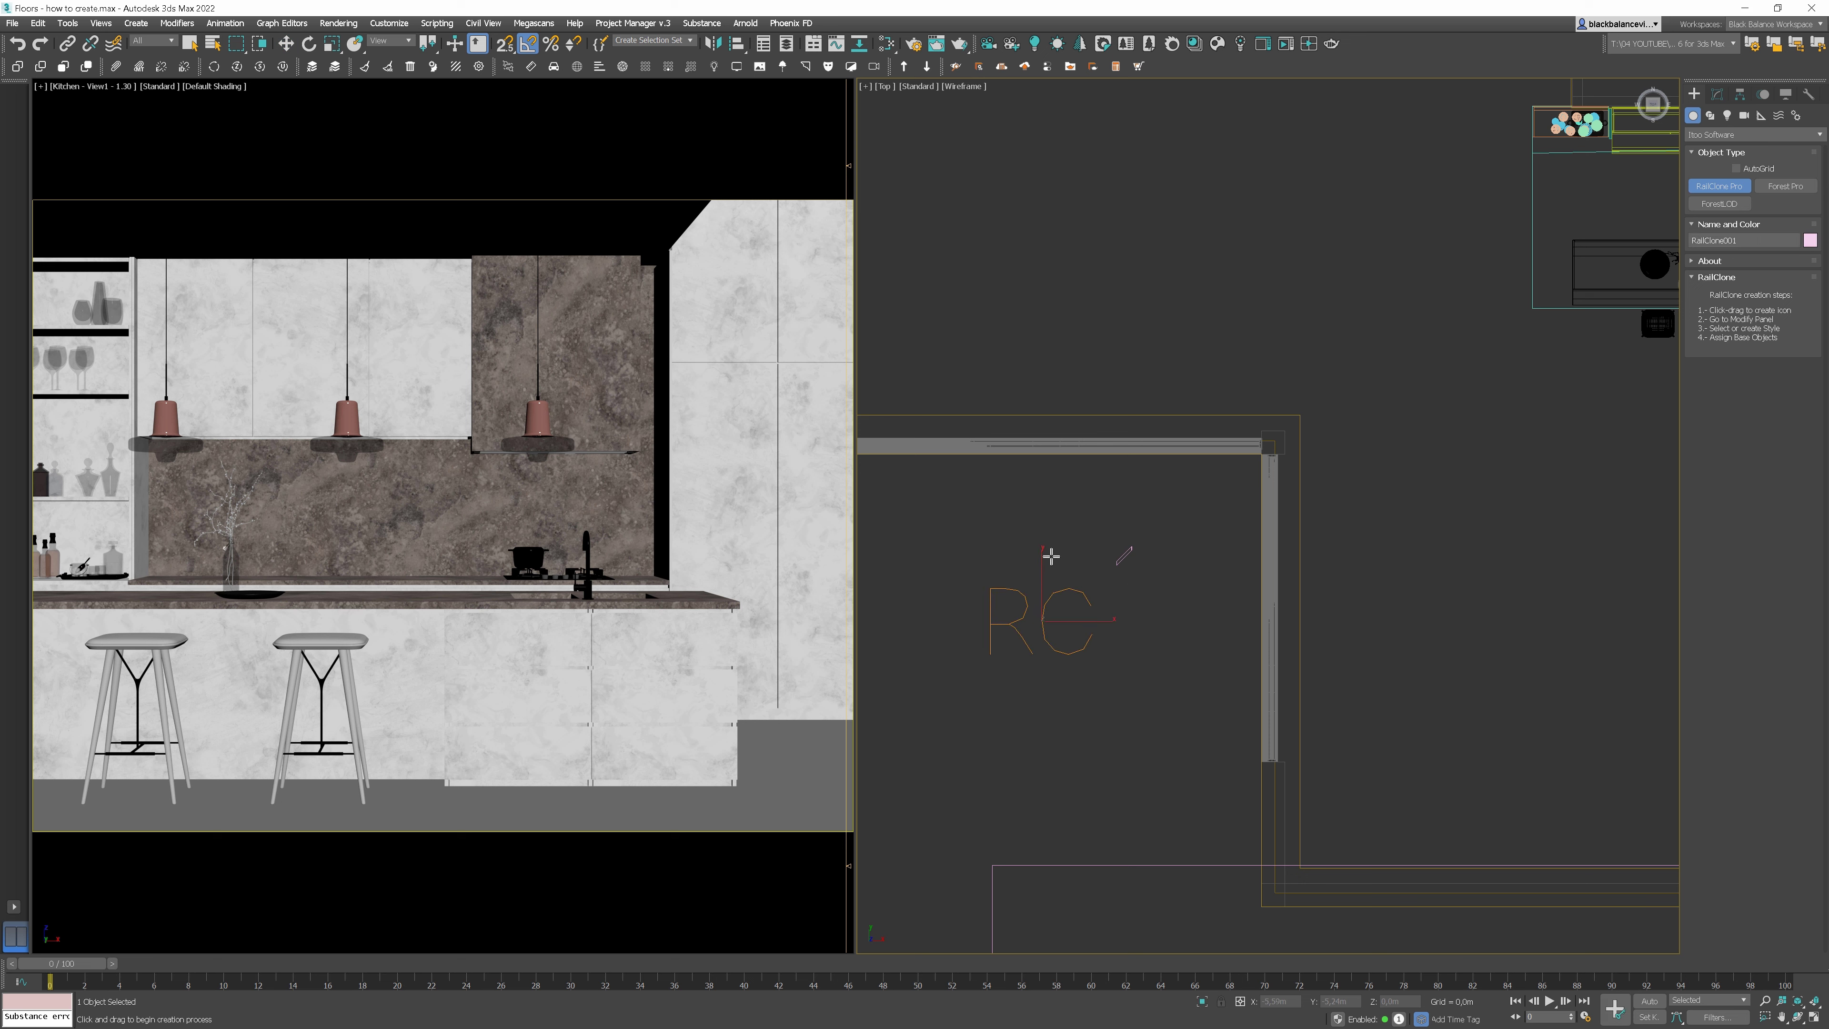
left_click(1728, 98)
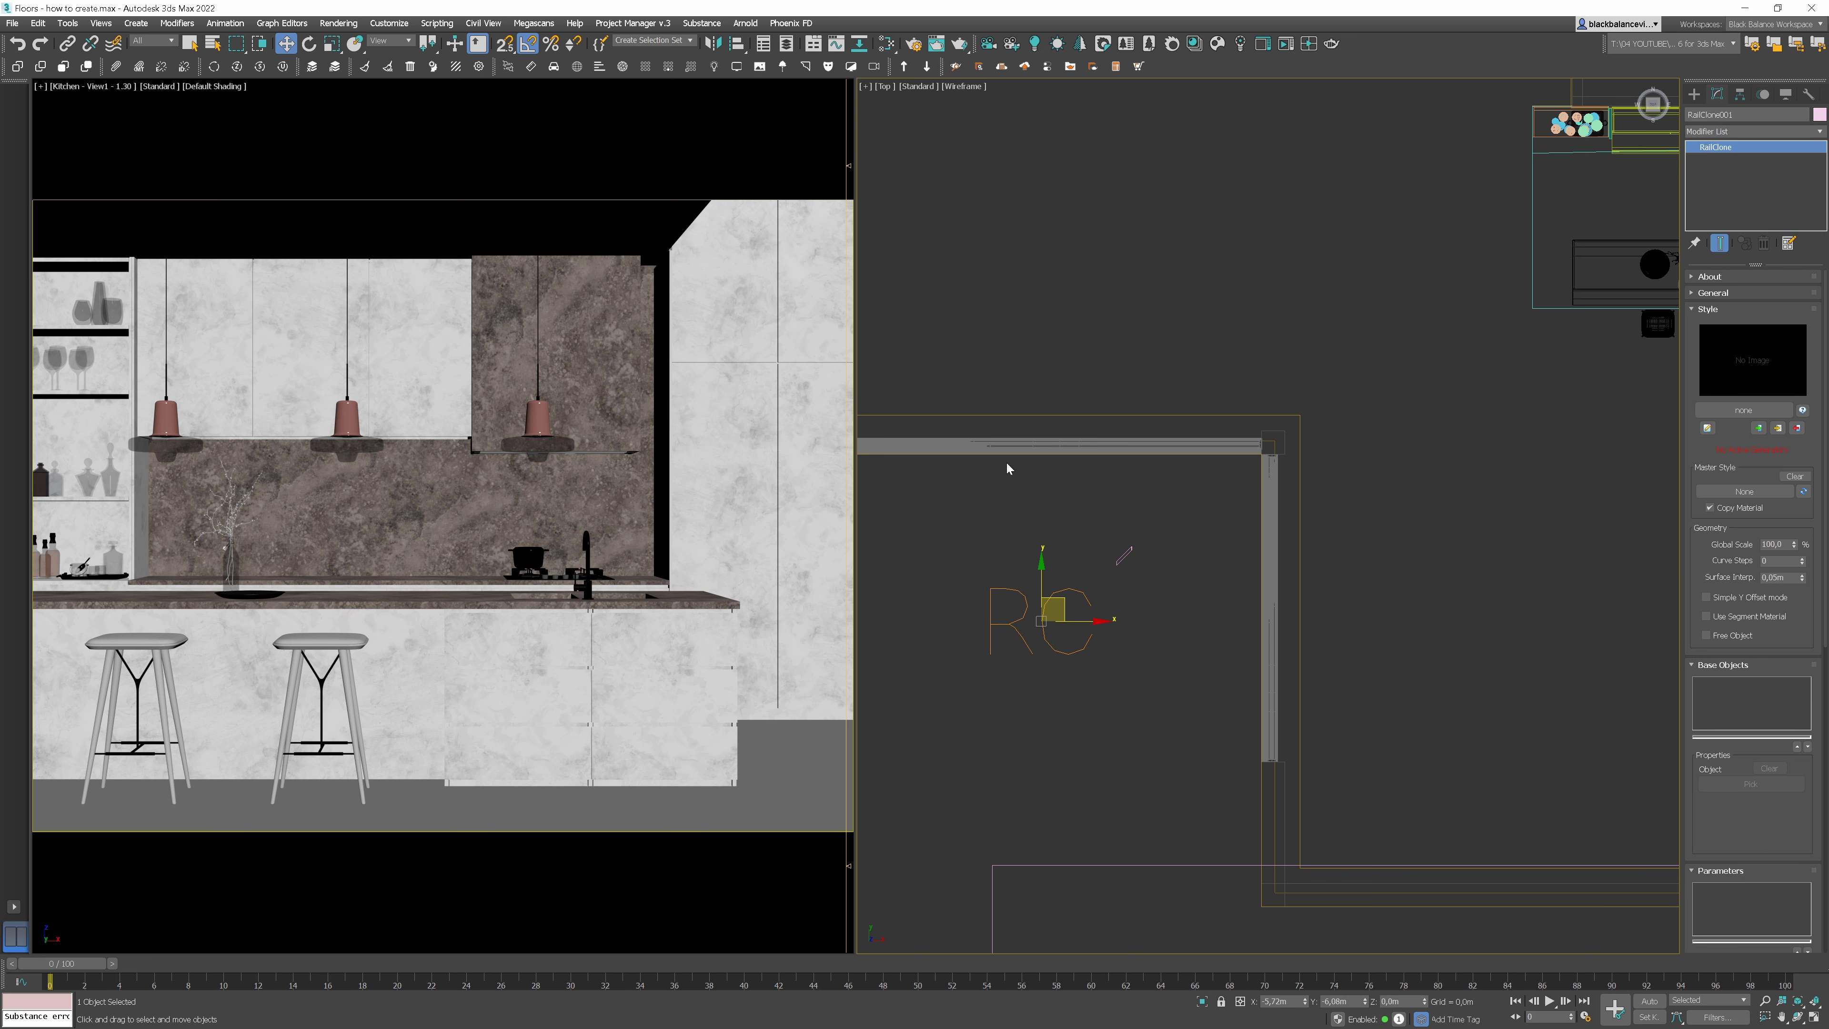
key("w")
middle_click_drag(1006, 438, 1345, 433)
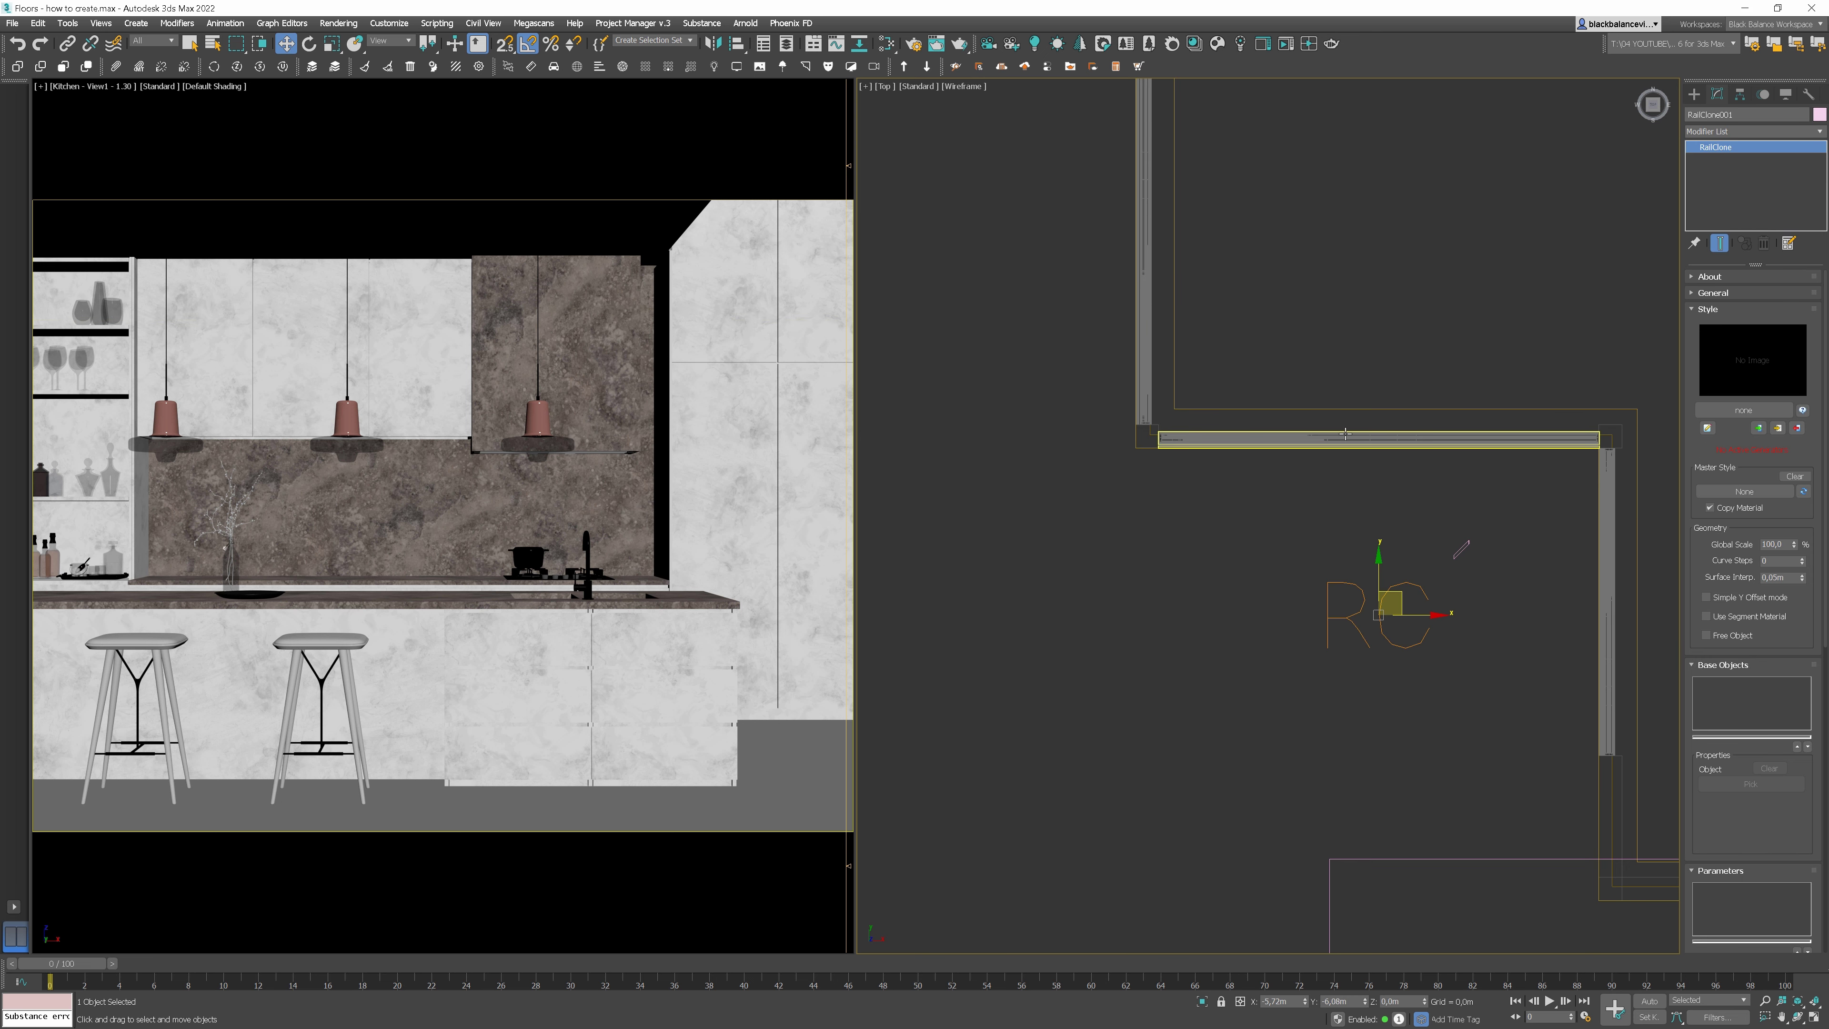
Add an Array 2S generator, a segment node and a spline node to the style graph
left_click(1706, 428)
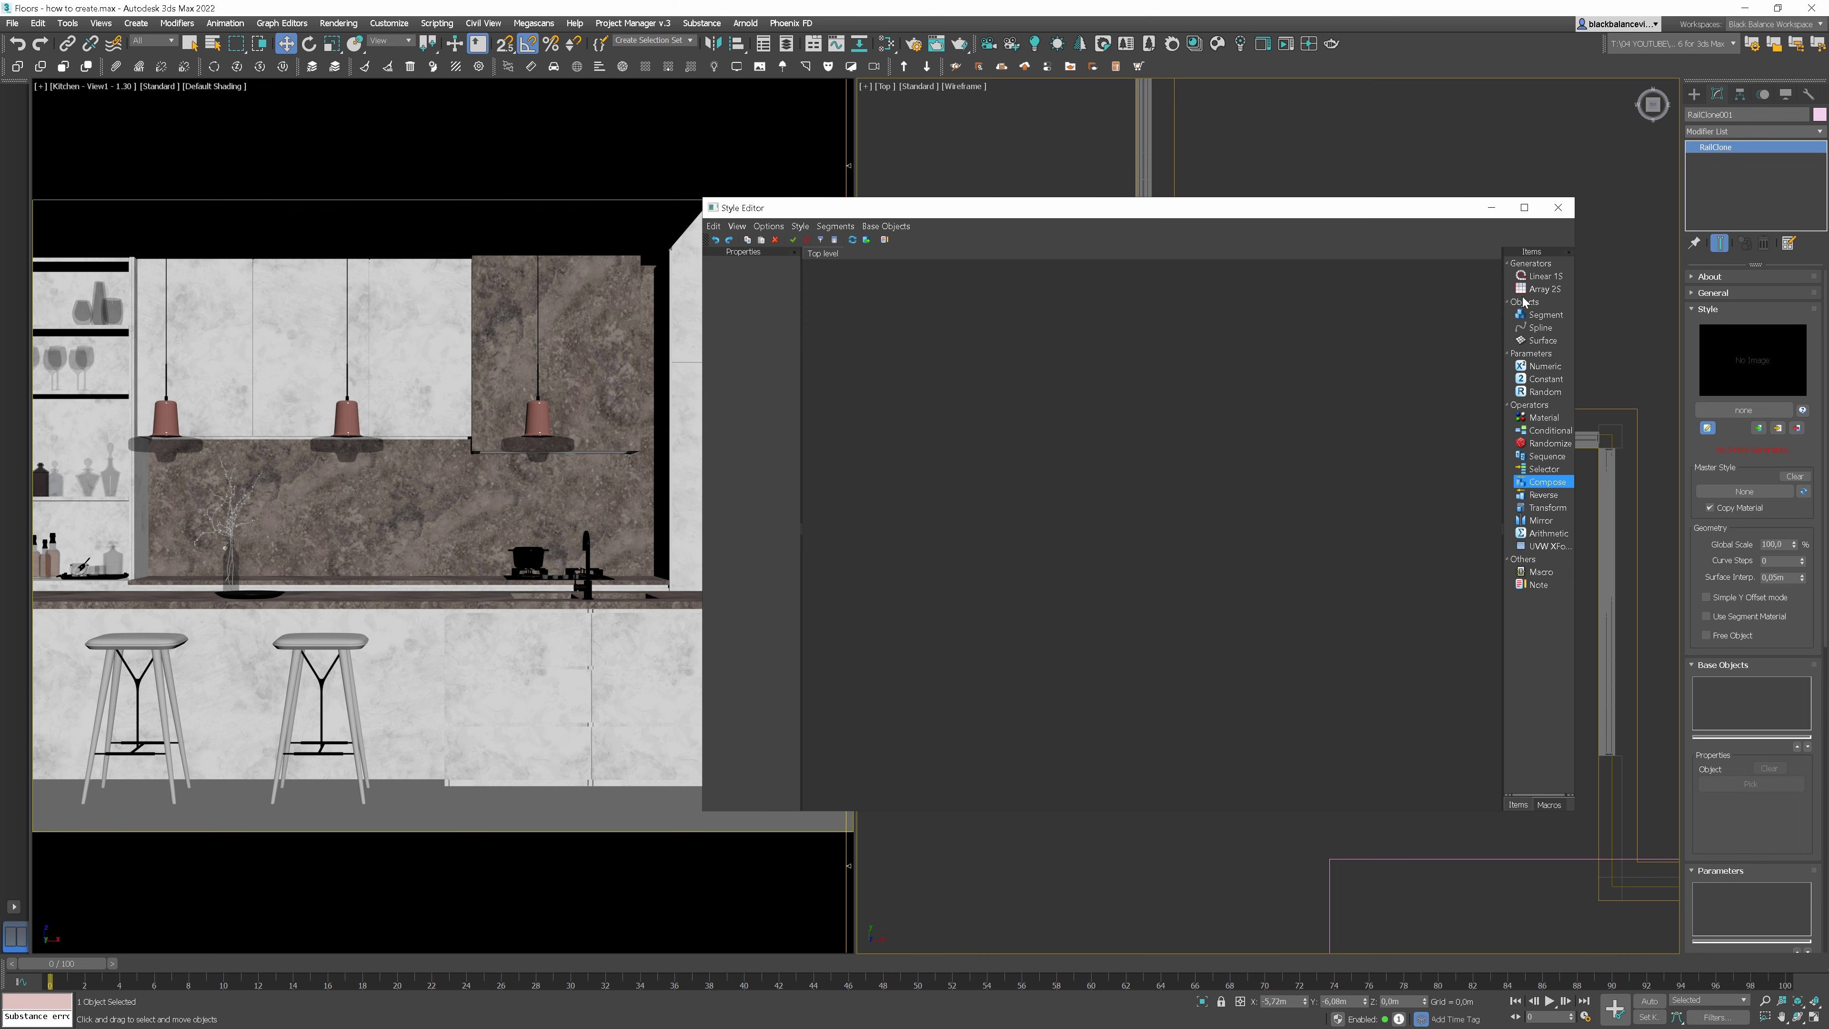
left_click_drag(1540, 294, 1343, 400)
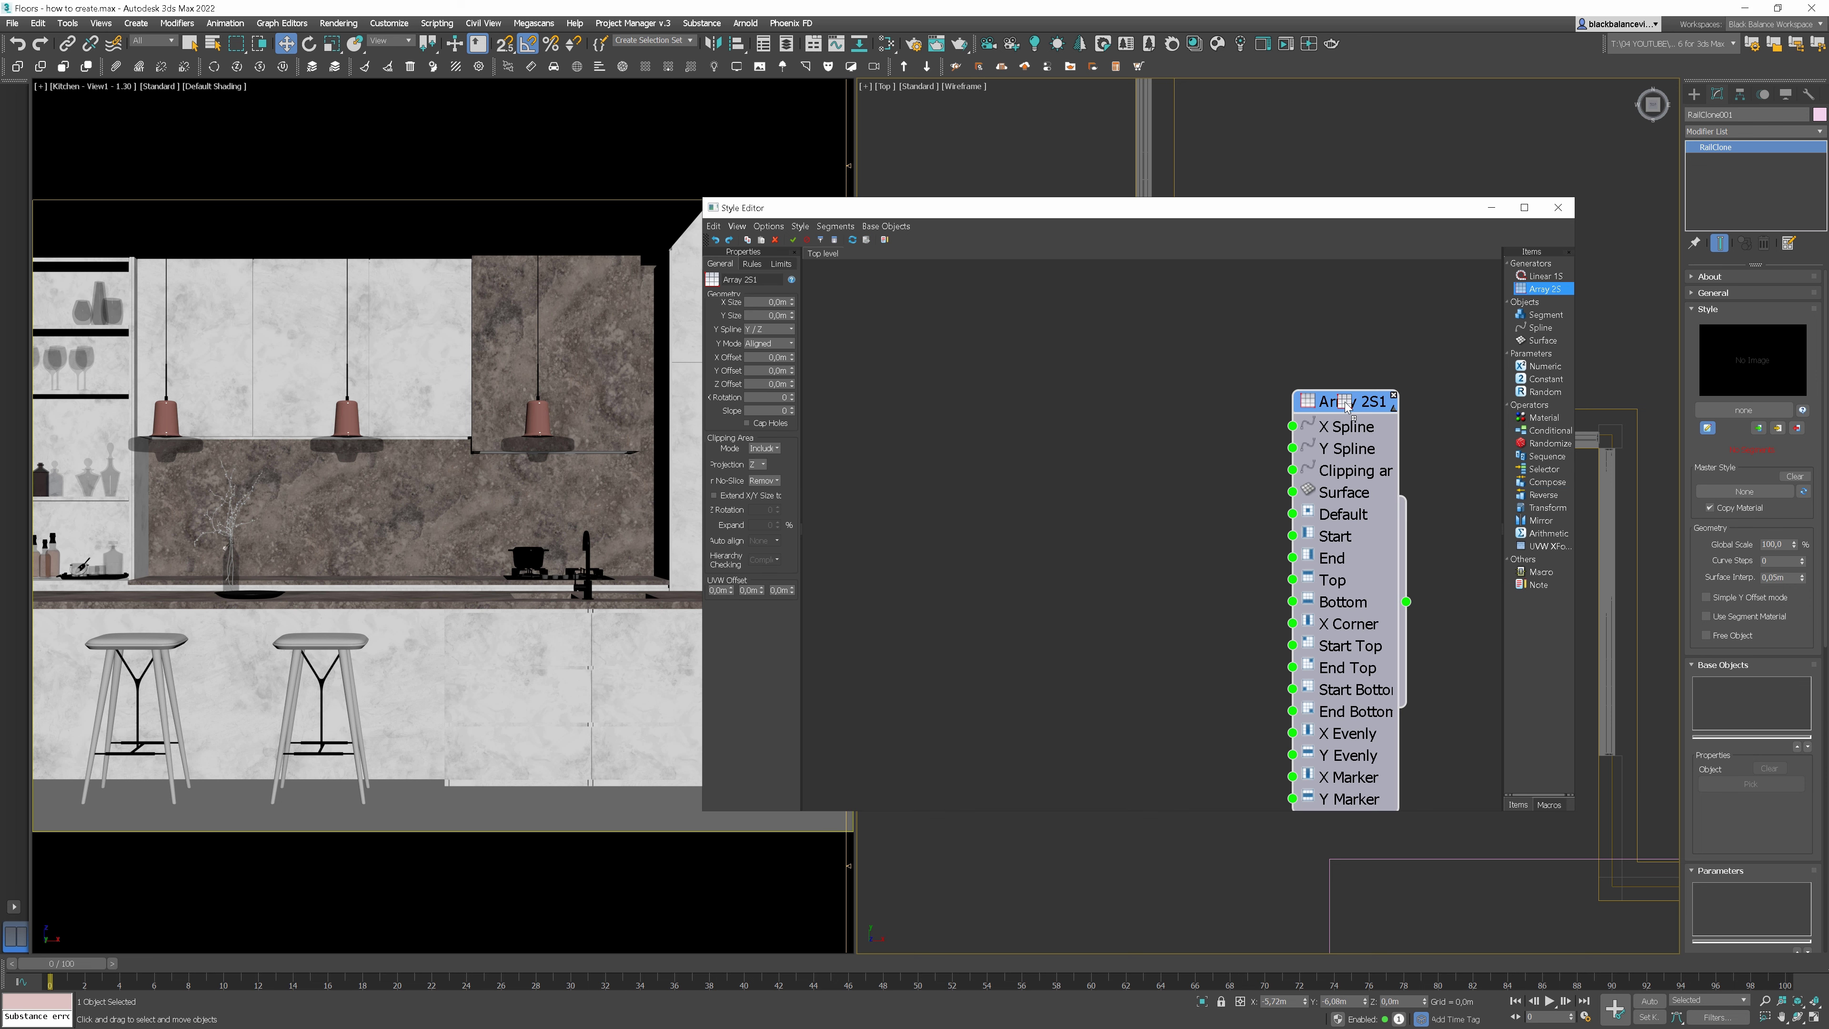
left_click_drag(1336, 588, 1339, 528)
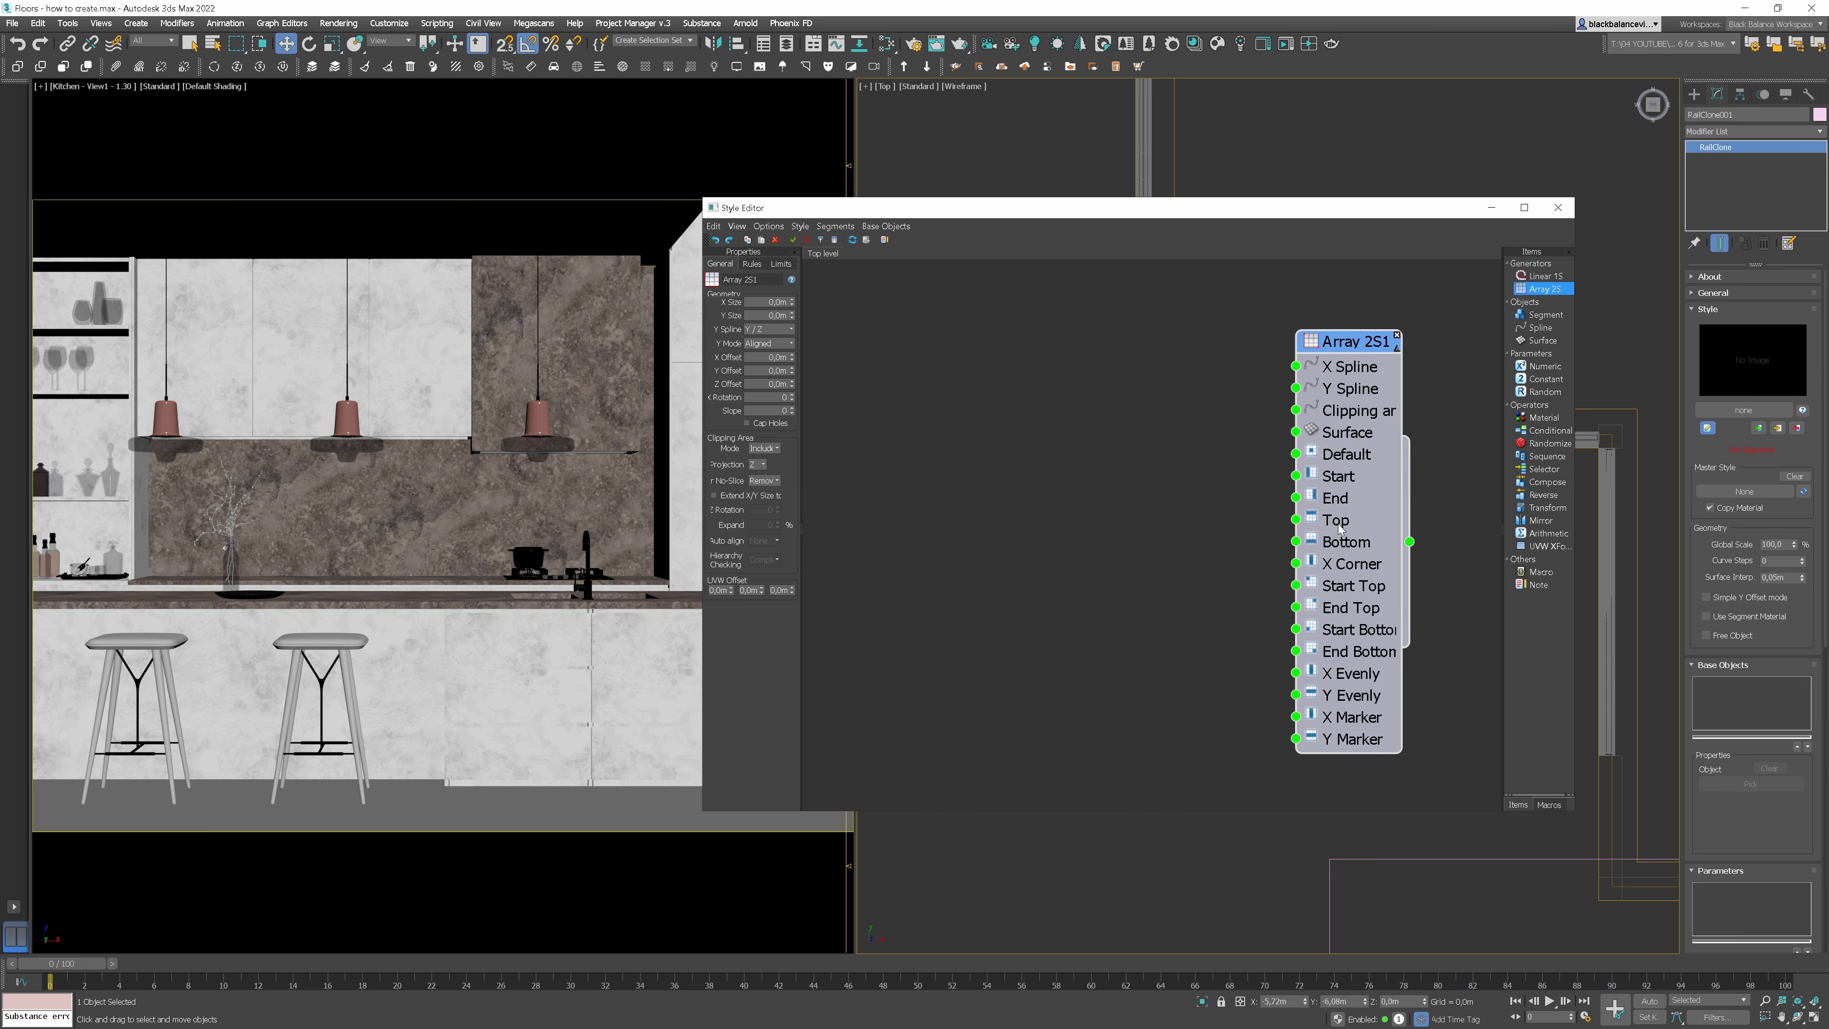
left_click_drag(1545, 315, 1107, 377)
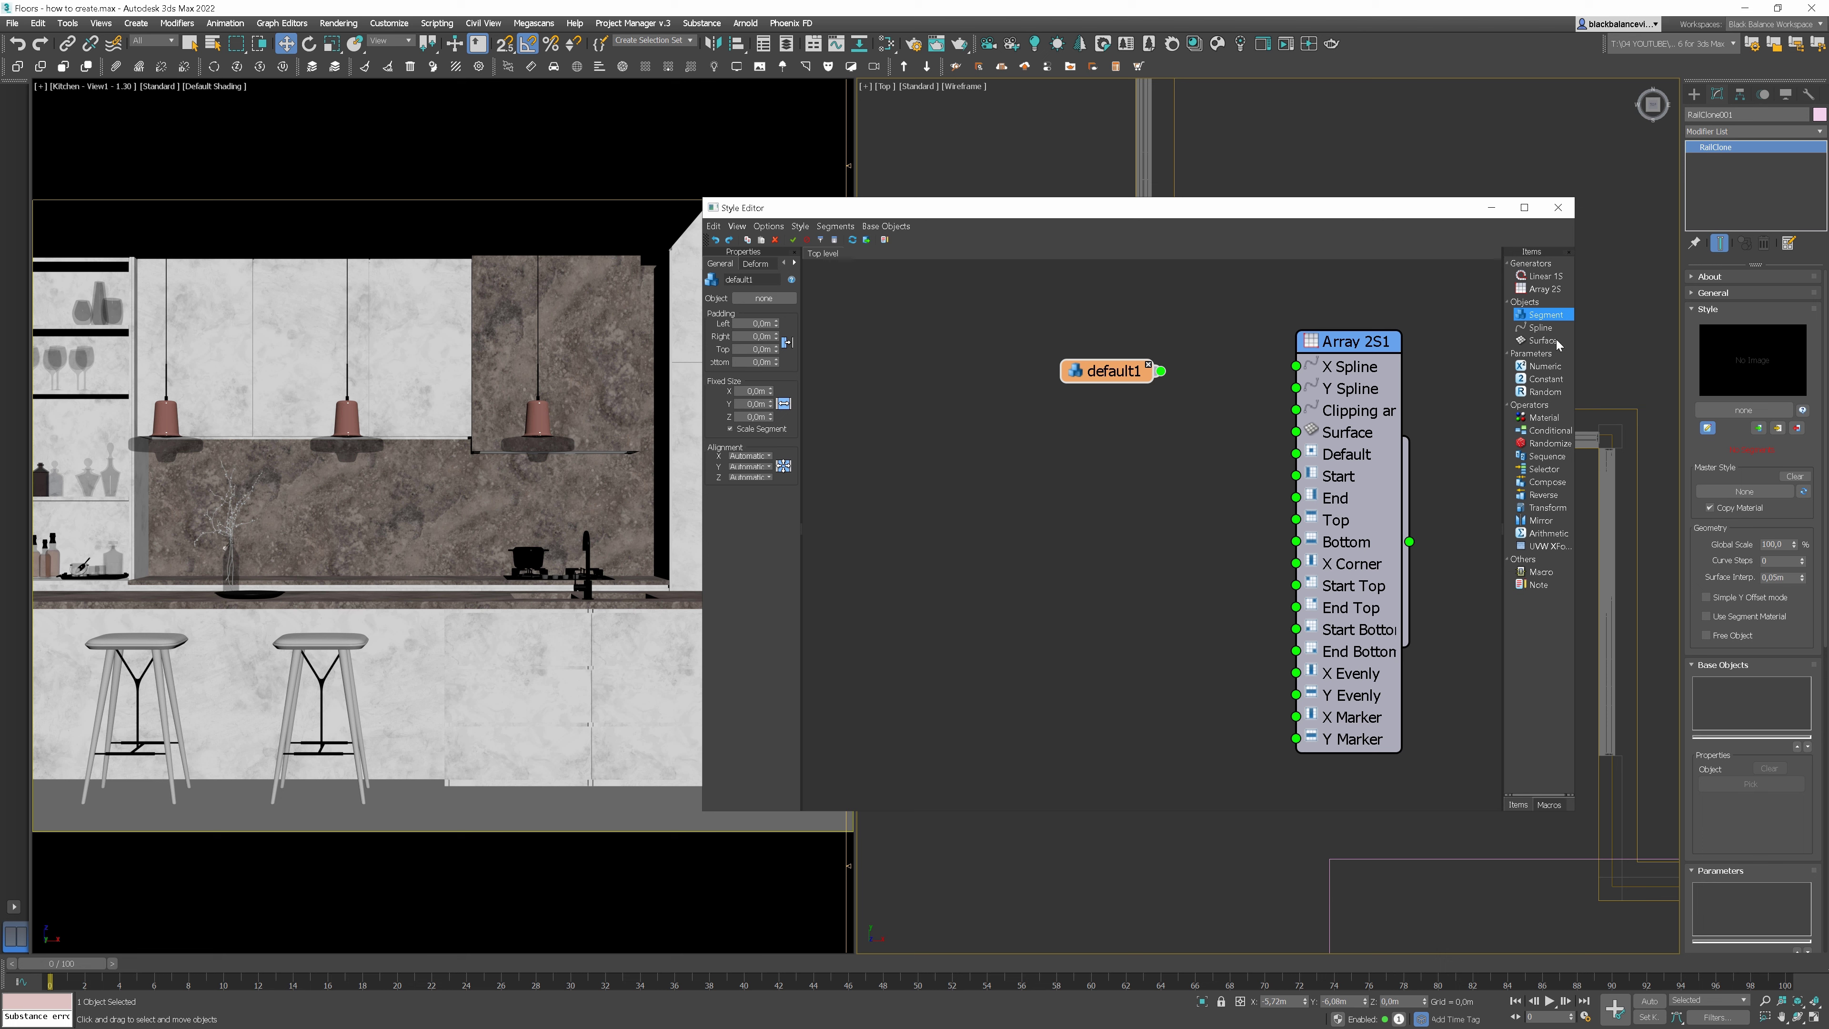
left_click_drag(1541, 328, 1099, 419)
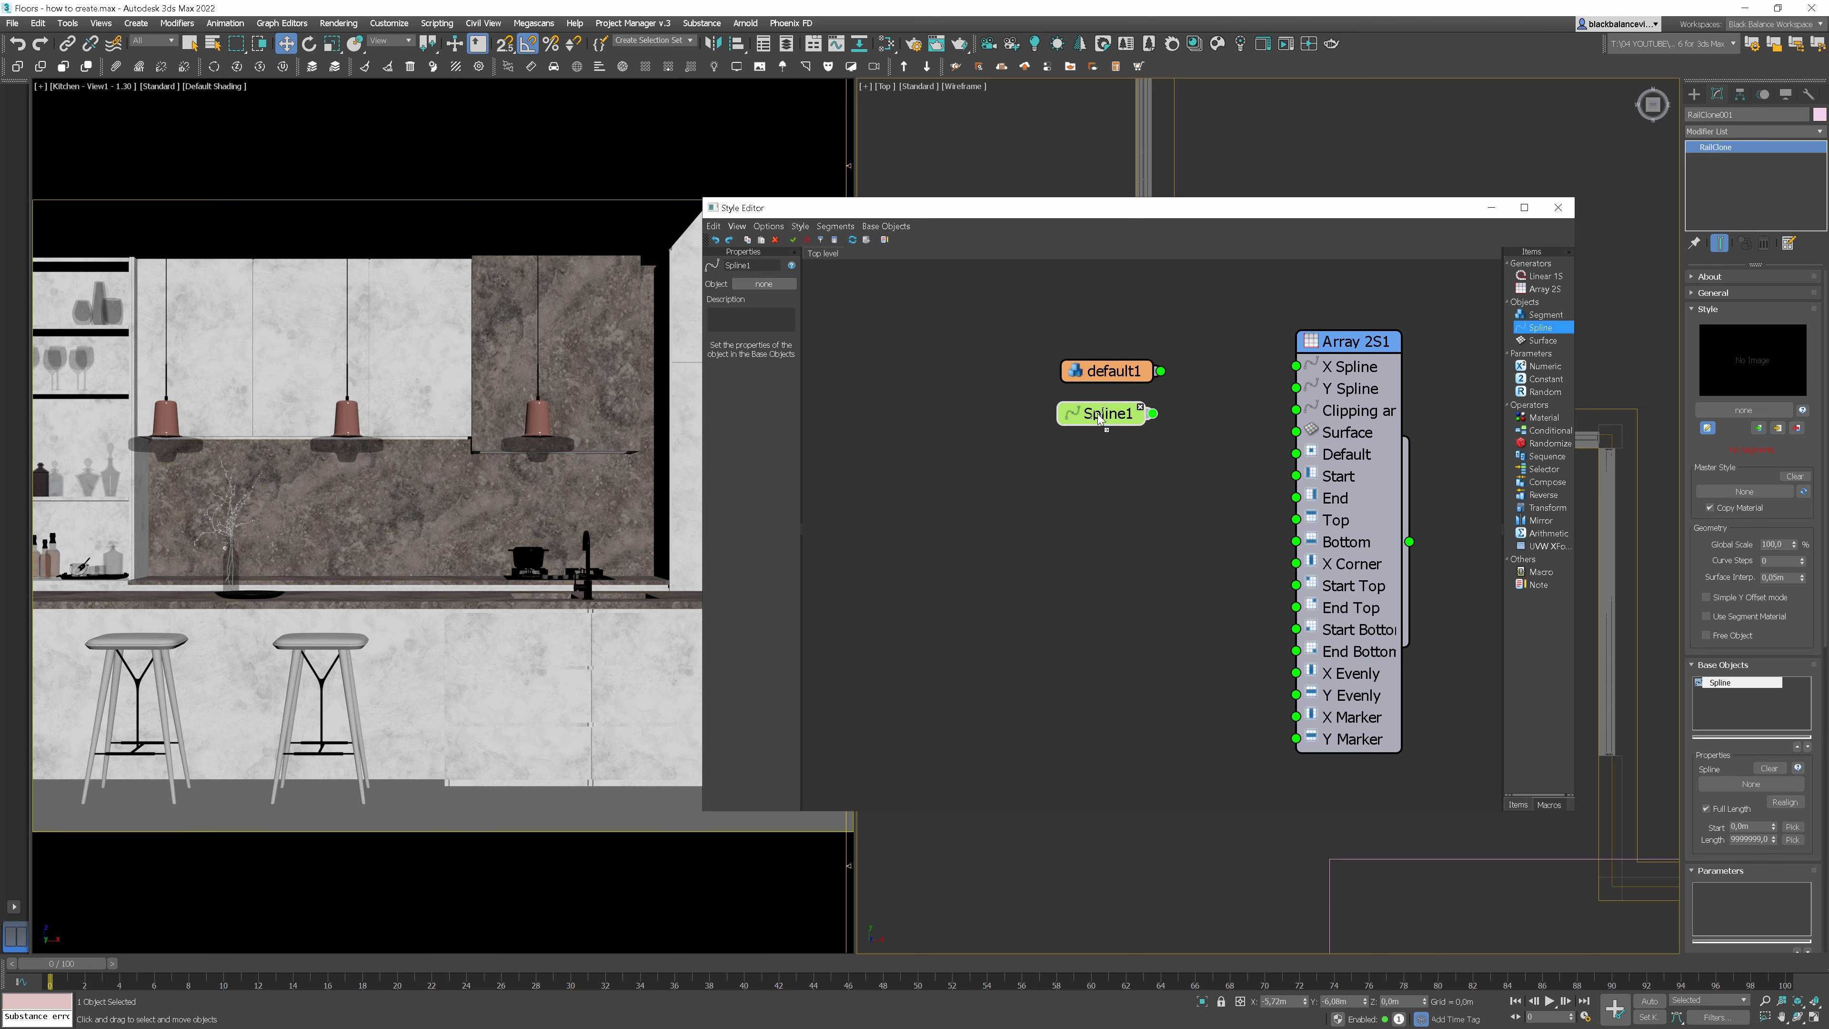
Rename the segment node 'board' and connect it to Array 2S1's Default input
left_click(1126, 375)
double_click(745, 280)
type("bo")
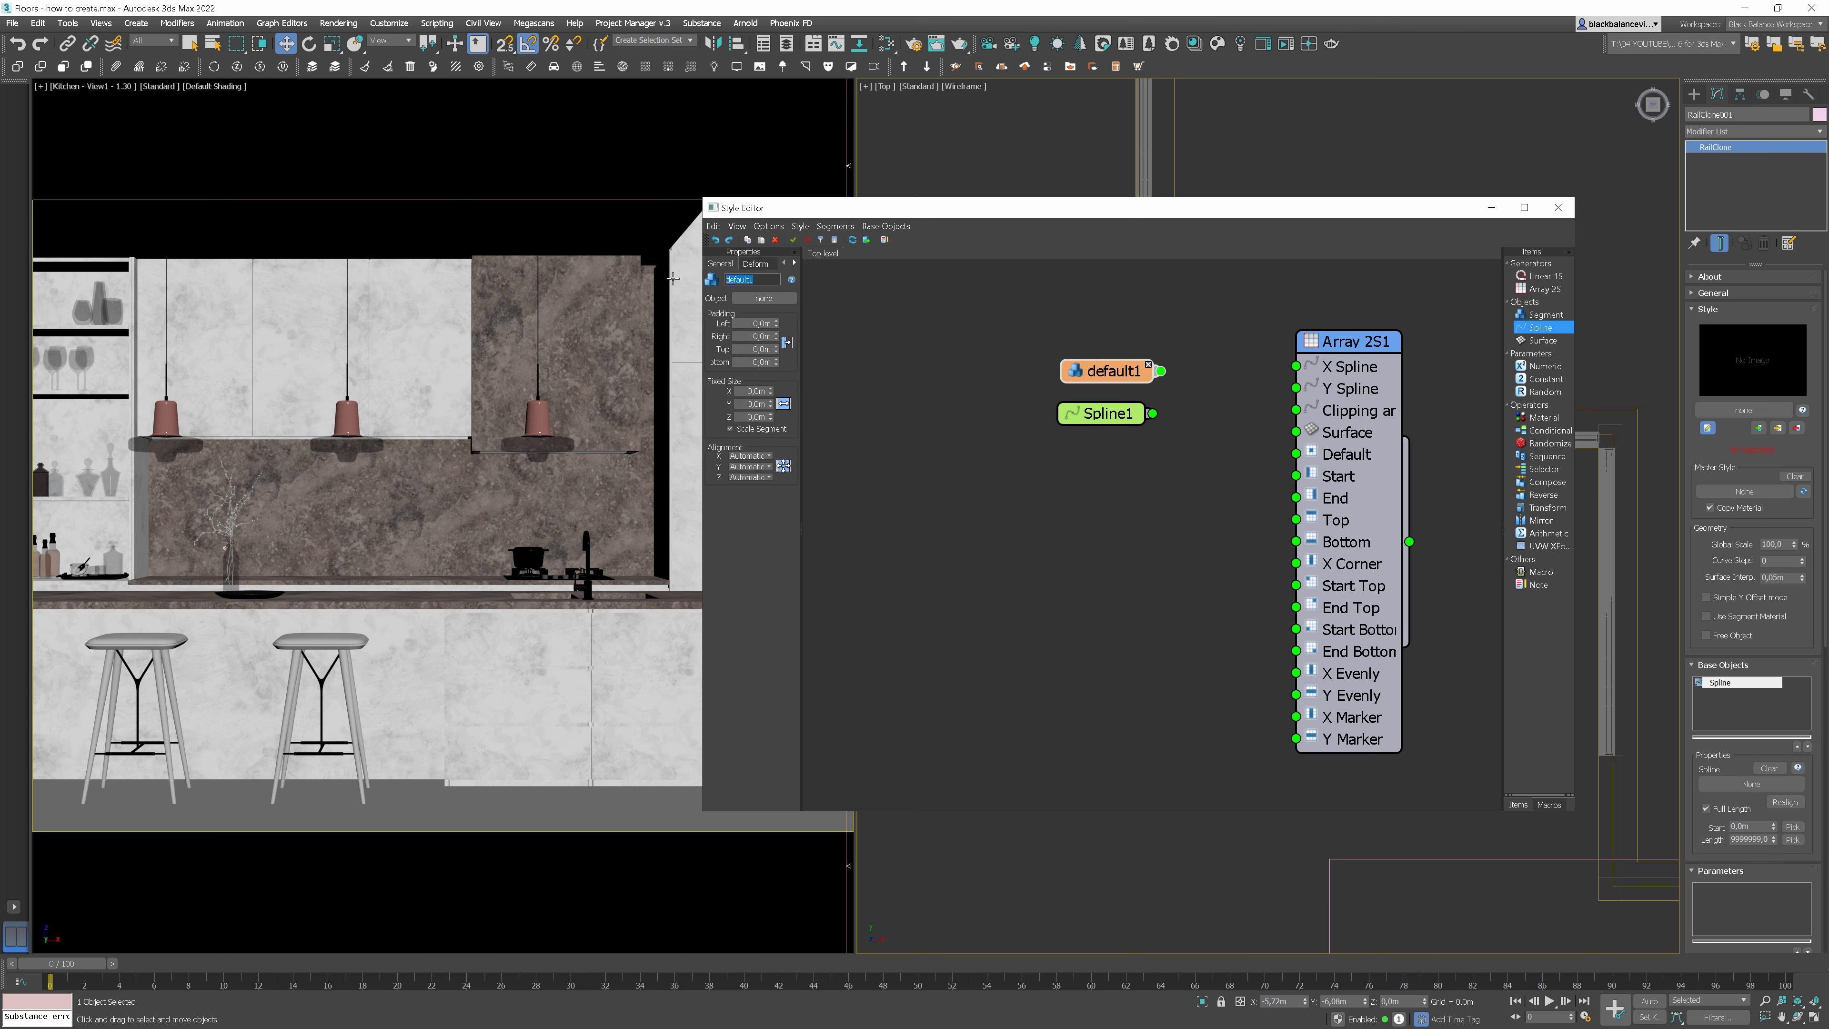
key("Return")
type("ard")
left_click_drag(1087, 373, 1300, 416)
left_click(1103, 420)
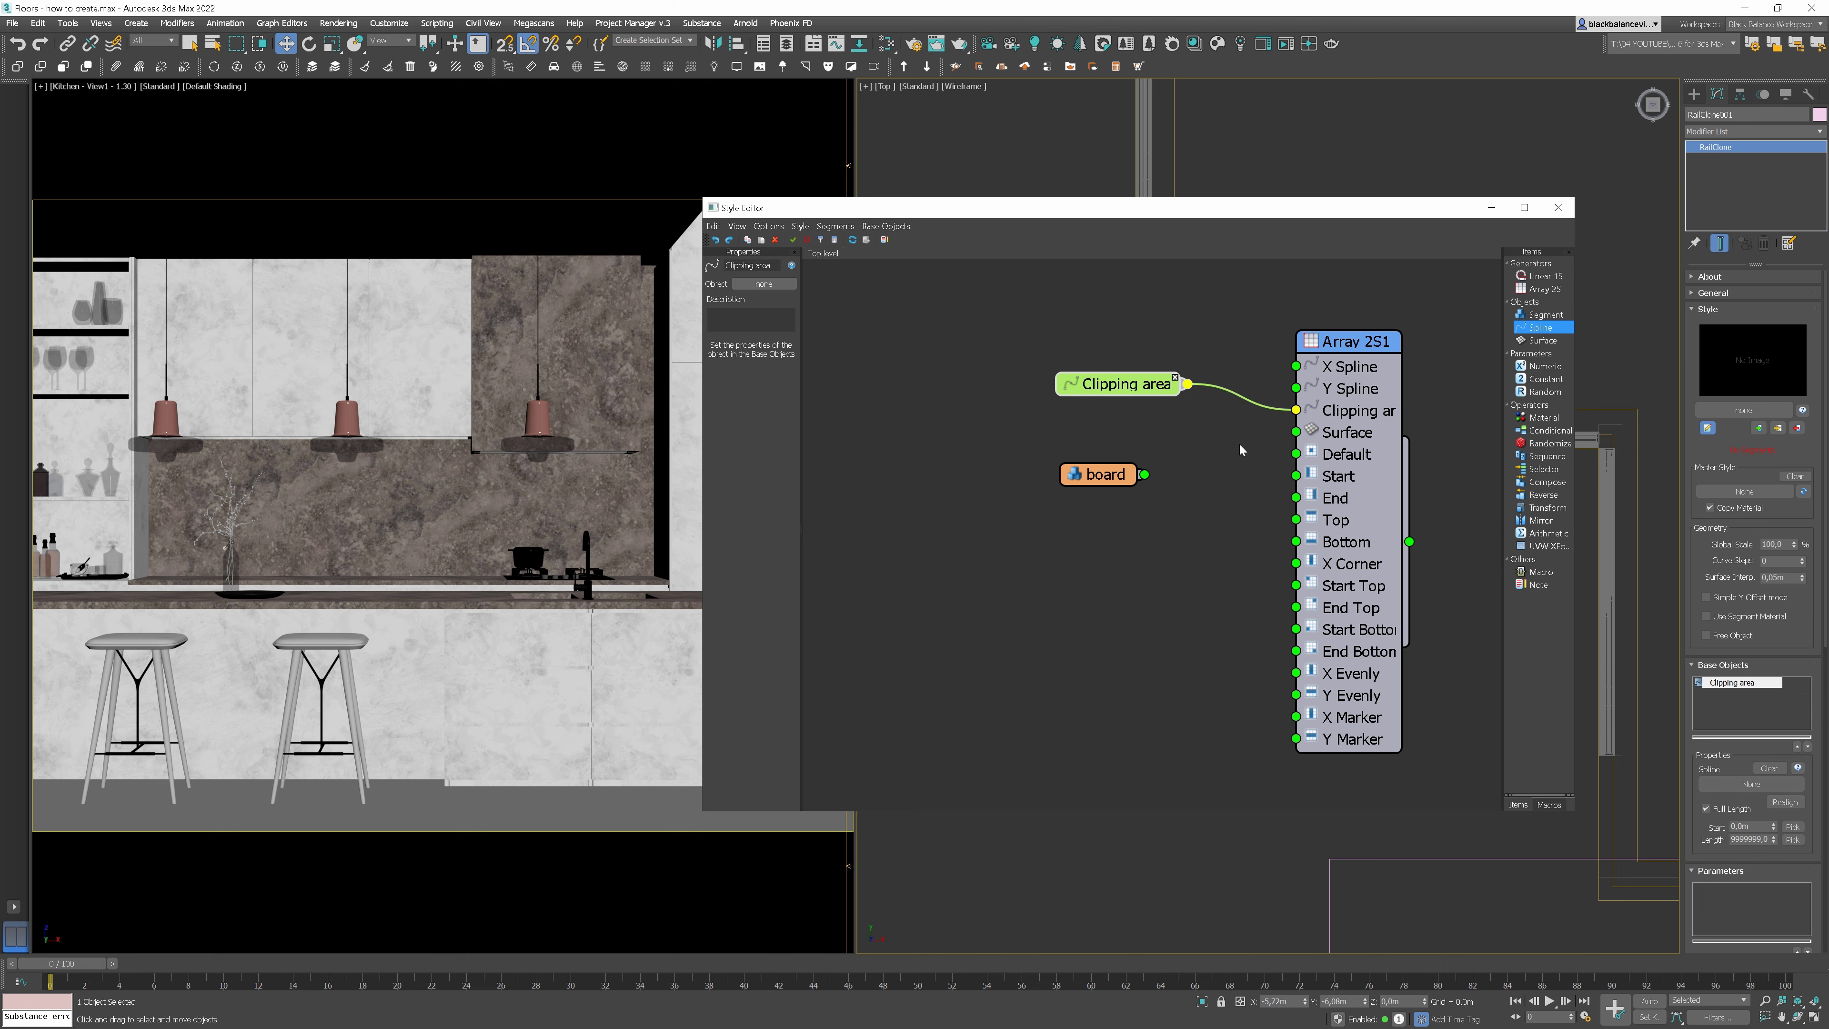
left_click_drag(1145, 476, 1301, 459)
Pick Line001 as the board segment's geometry
left_click(1112, 477)
left_click_drag(1310, 218, 901, 169)
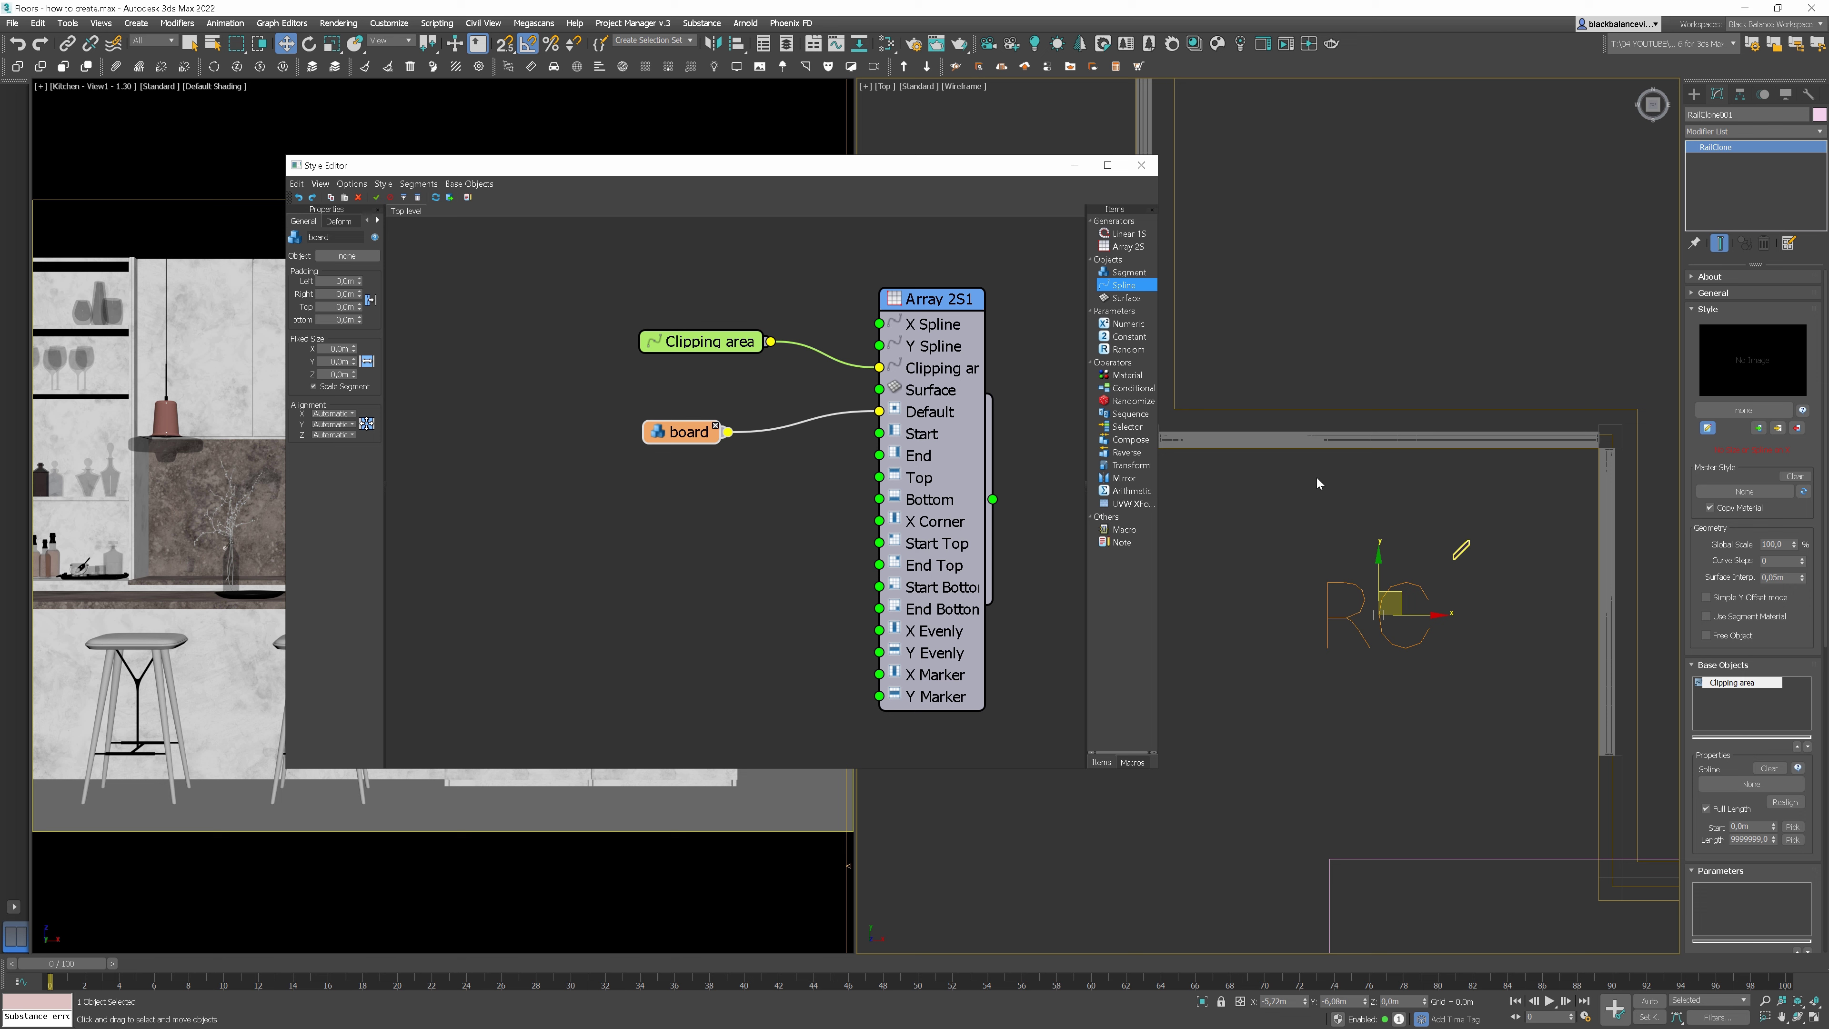
left_click(347, 256)
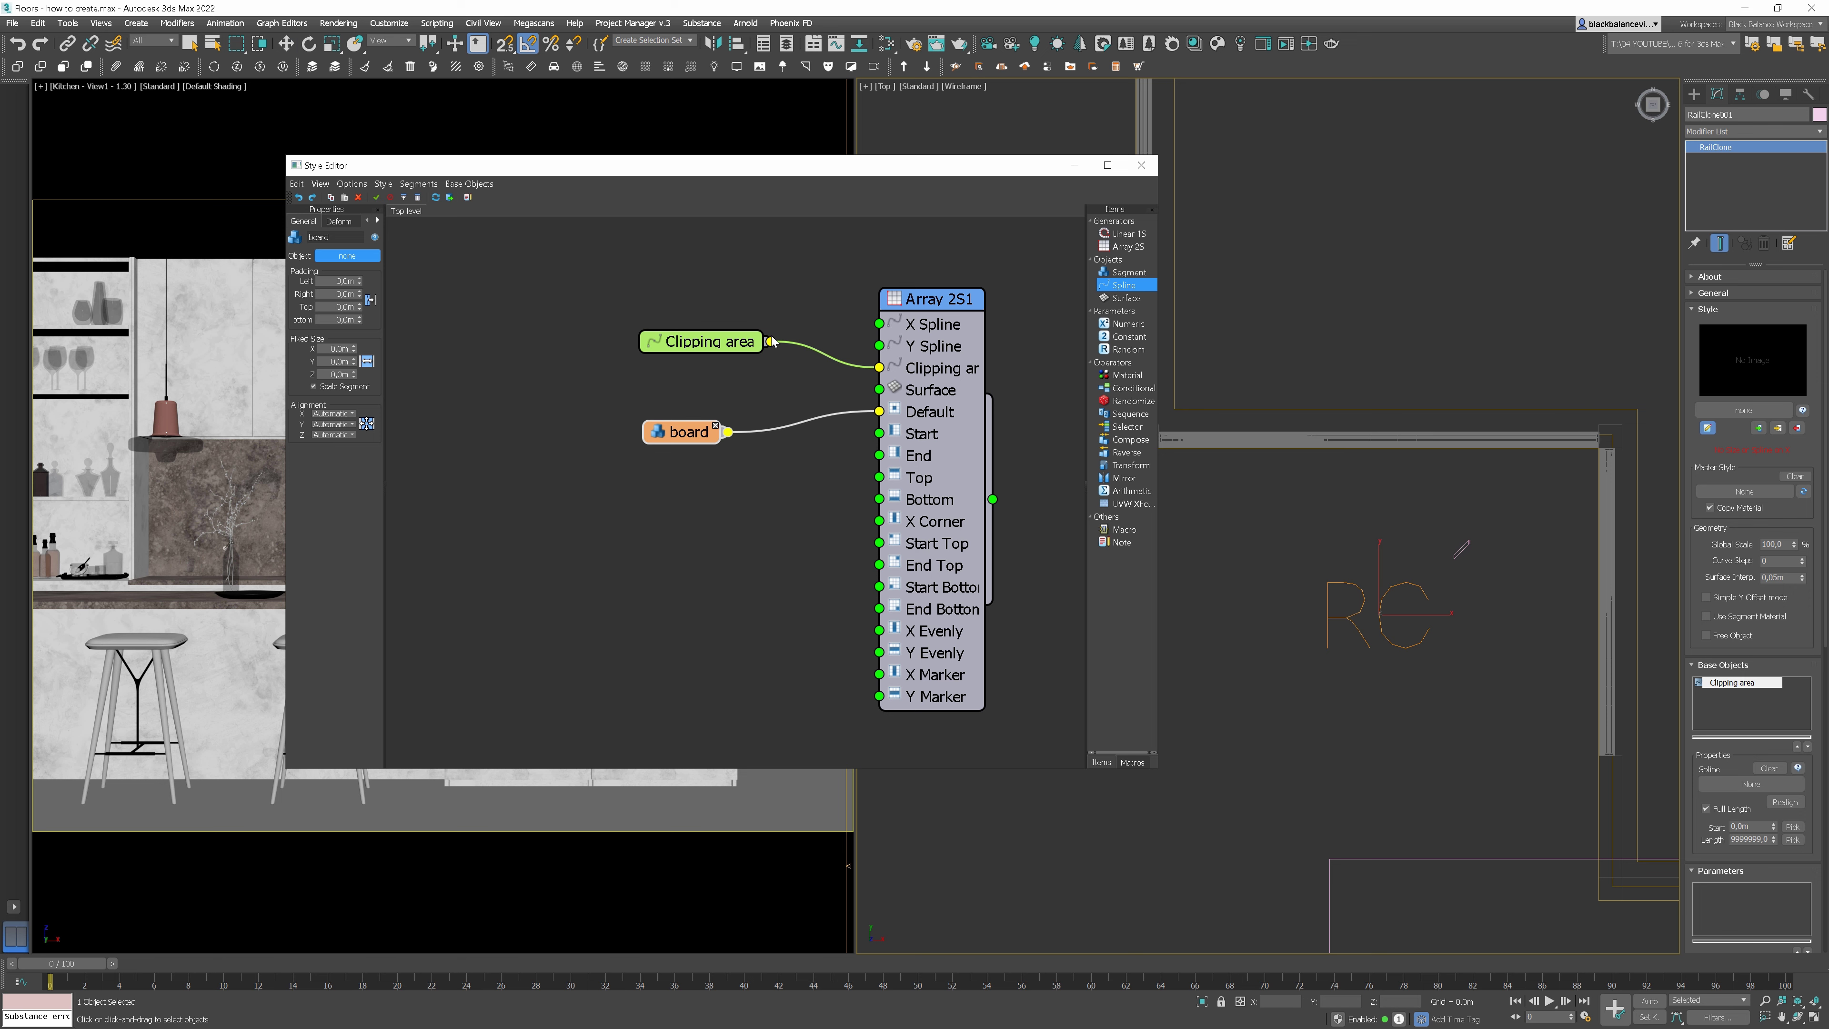
left_click(1462, 550)
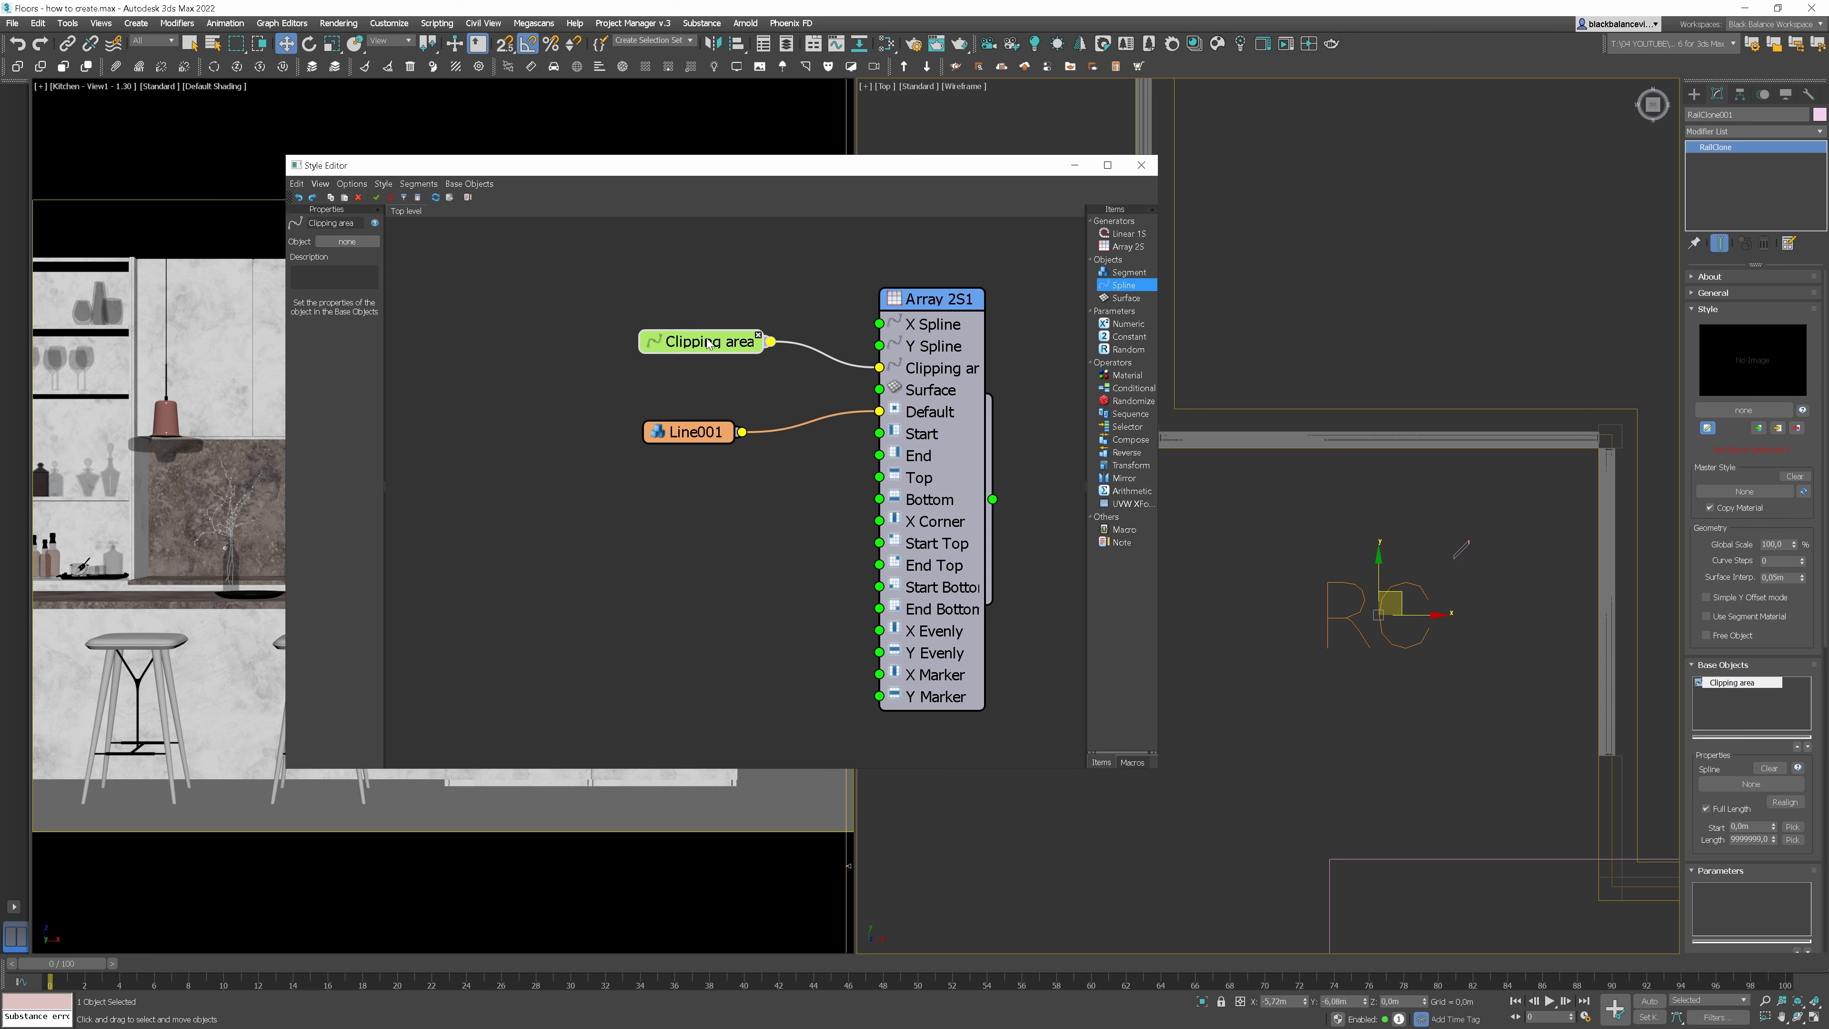
Pick the floor outline spline as the clipping area object
middle_click_drag(1418, 382, 1543, 376)
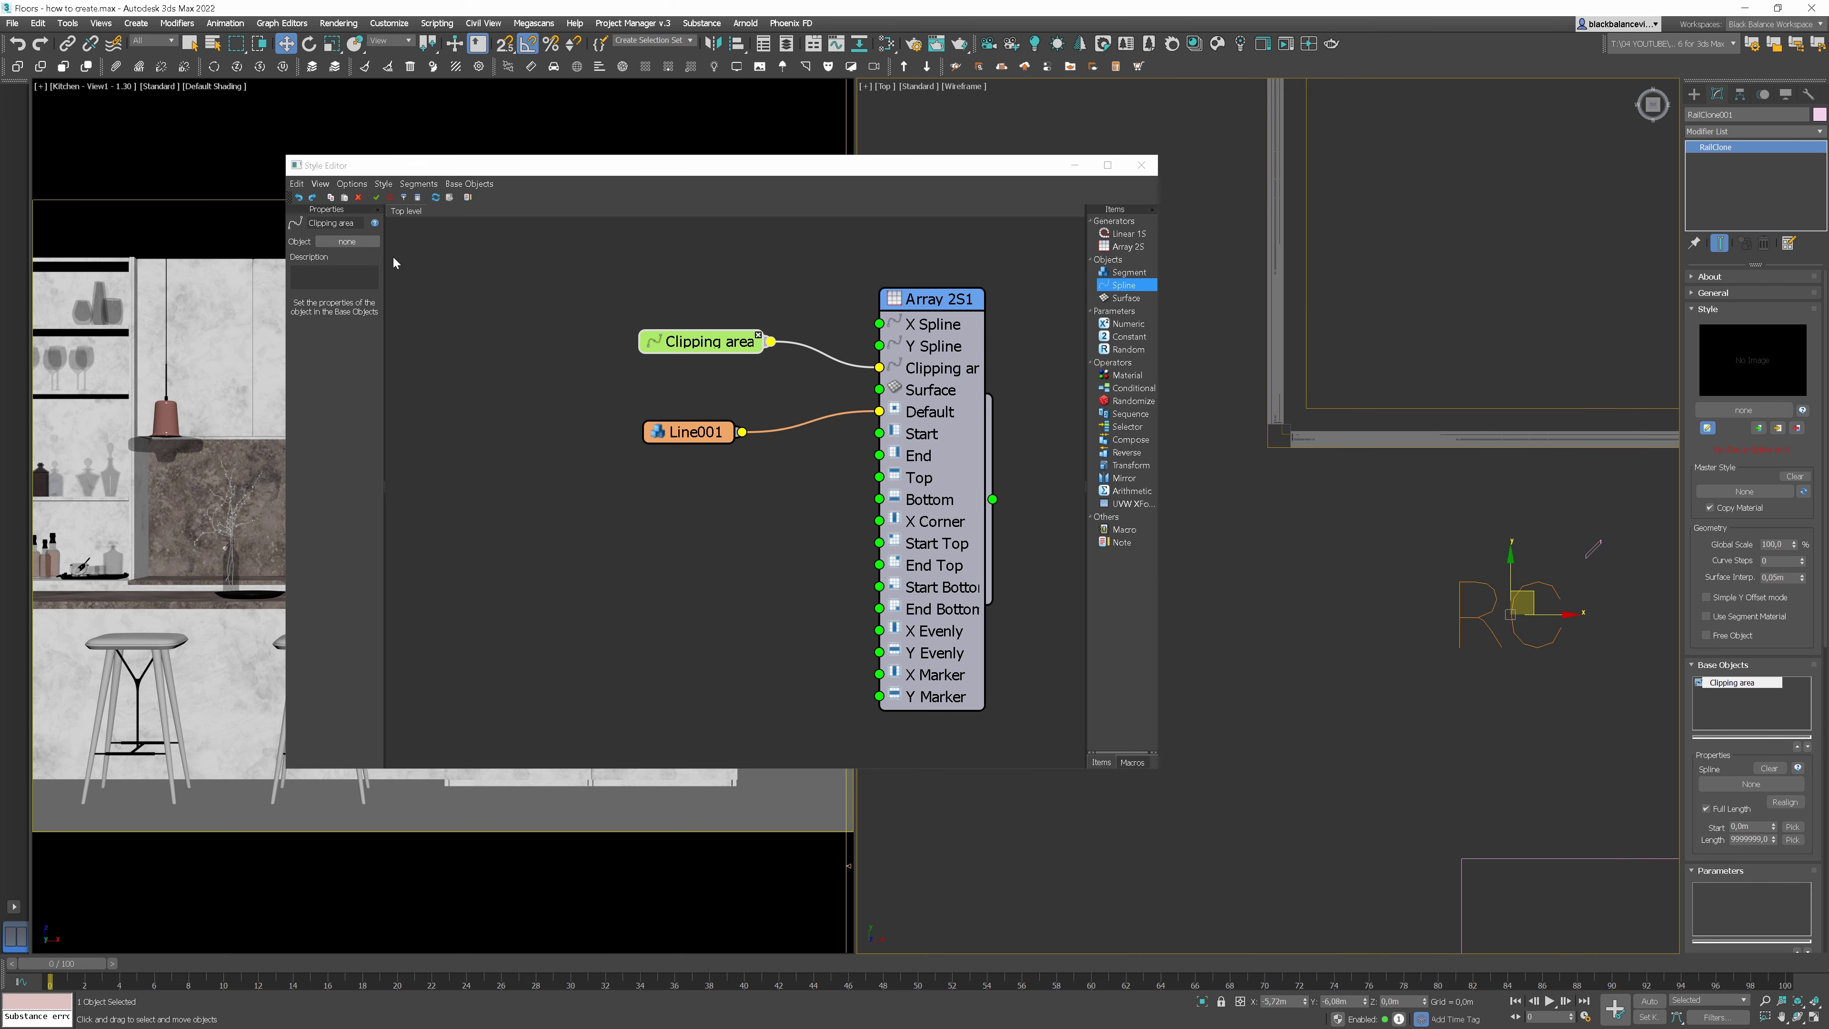
left_click(376, 243)
left_click(1287, 435)
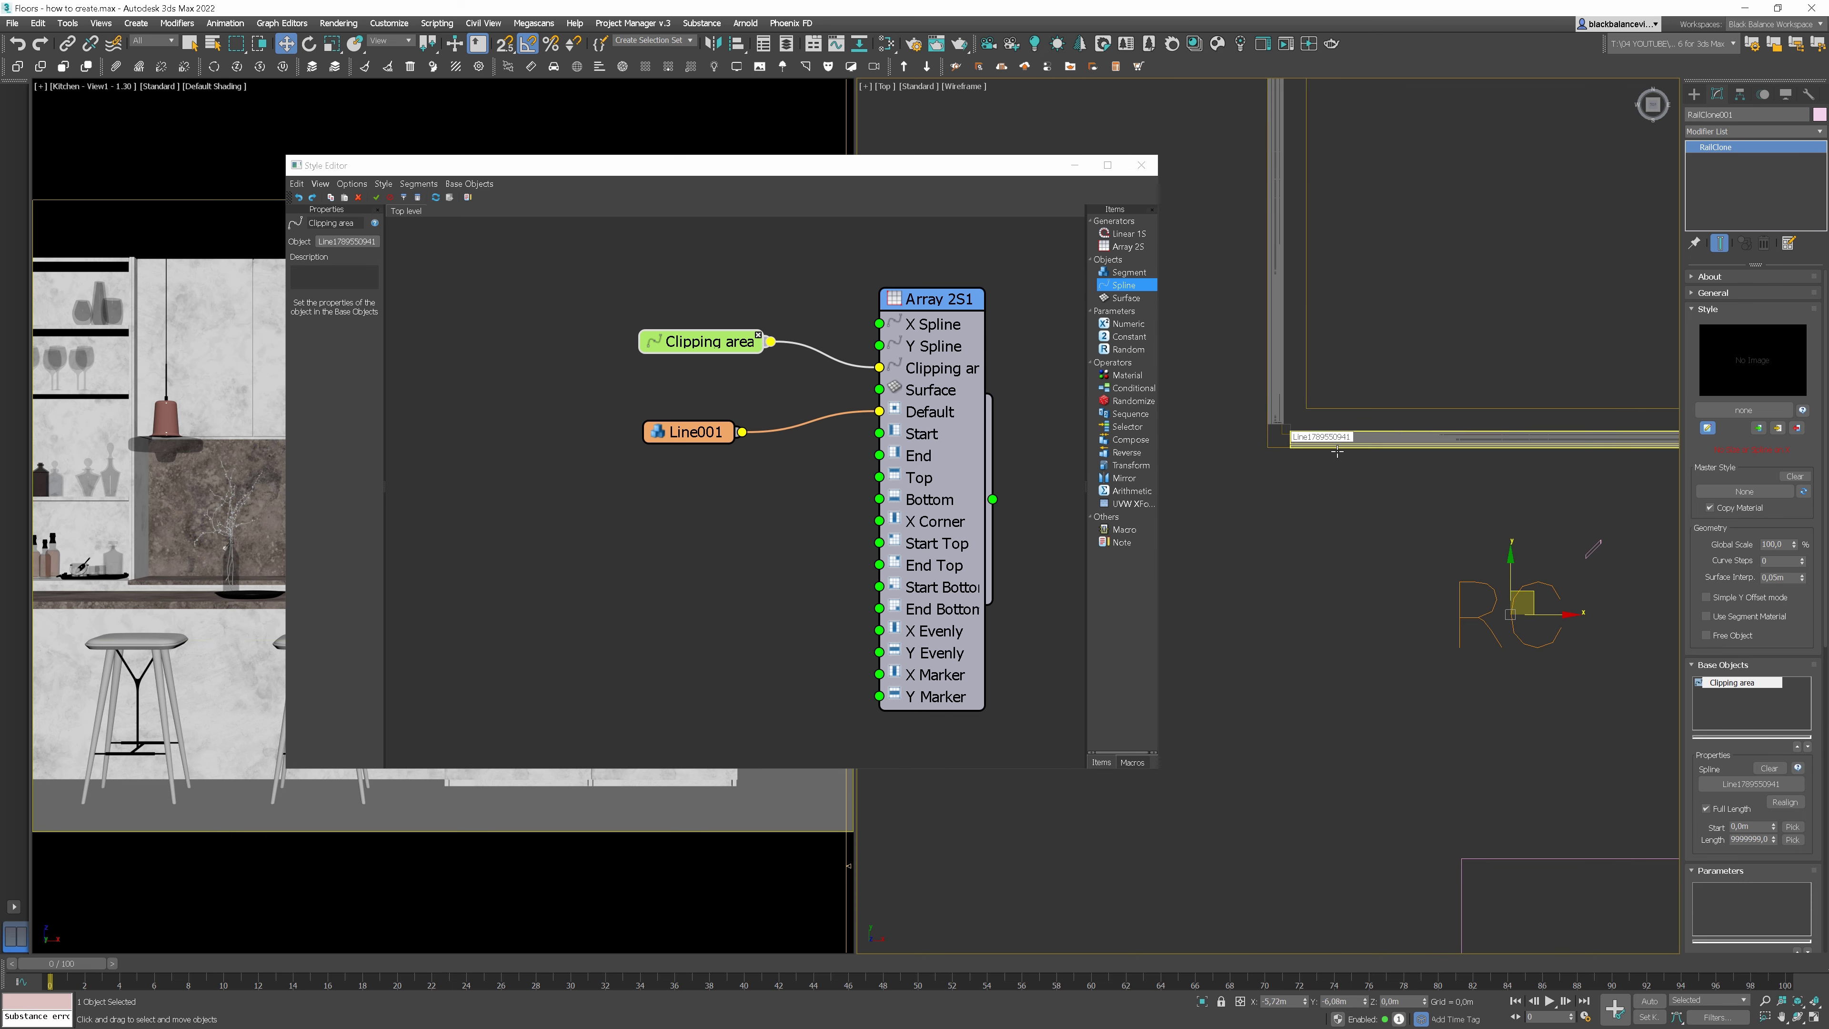
scroll(1512, 461, "down", 2)
middle_click_drag(1505, 454, 1376, 482)
scroll(1354, 522, "up", 2)
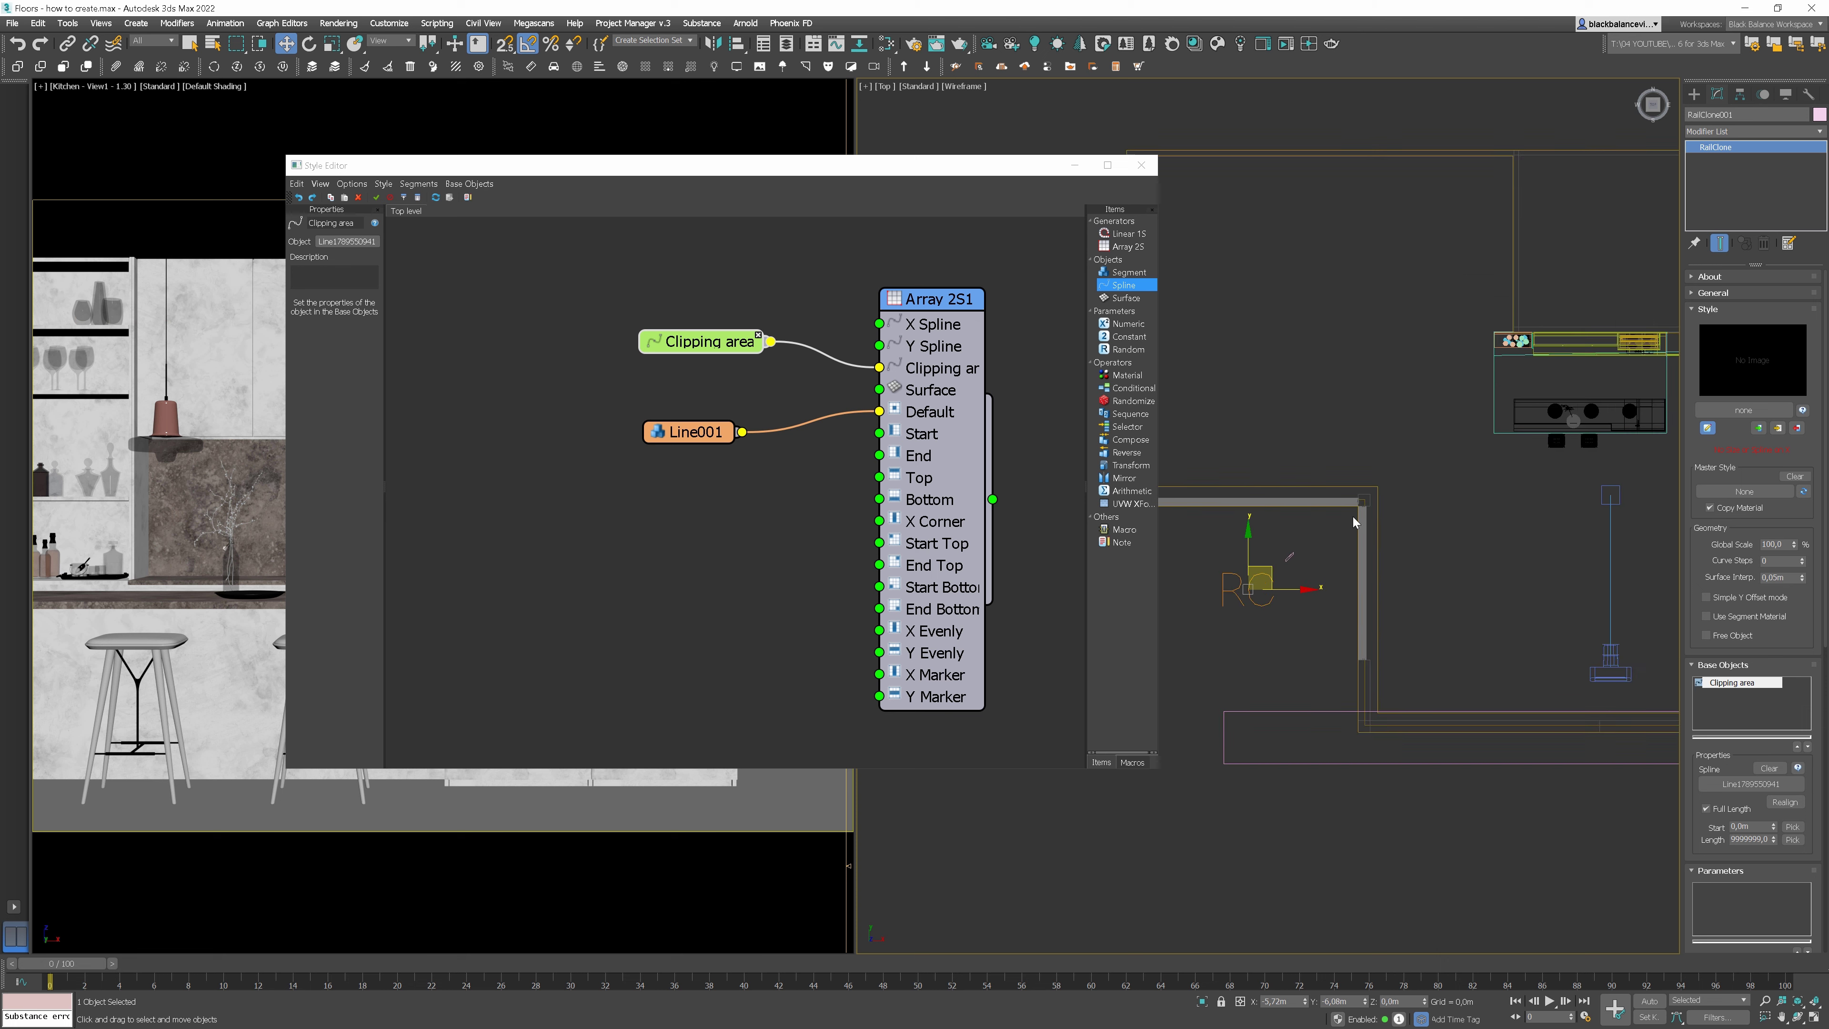
Isolate the RailClone, show Array 2S1's settings in a widened Properties panel
left_click(1202, 1001)
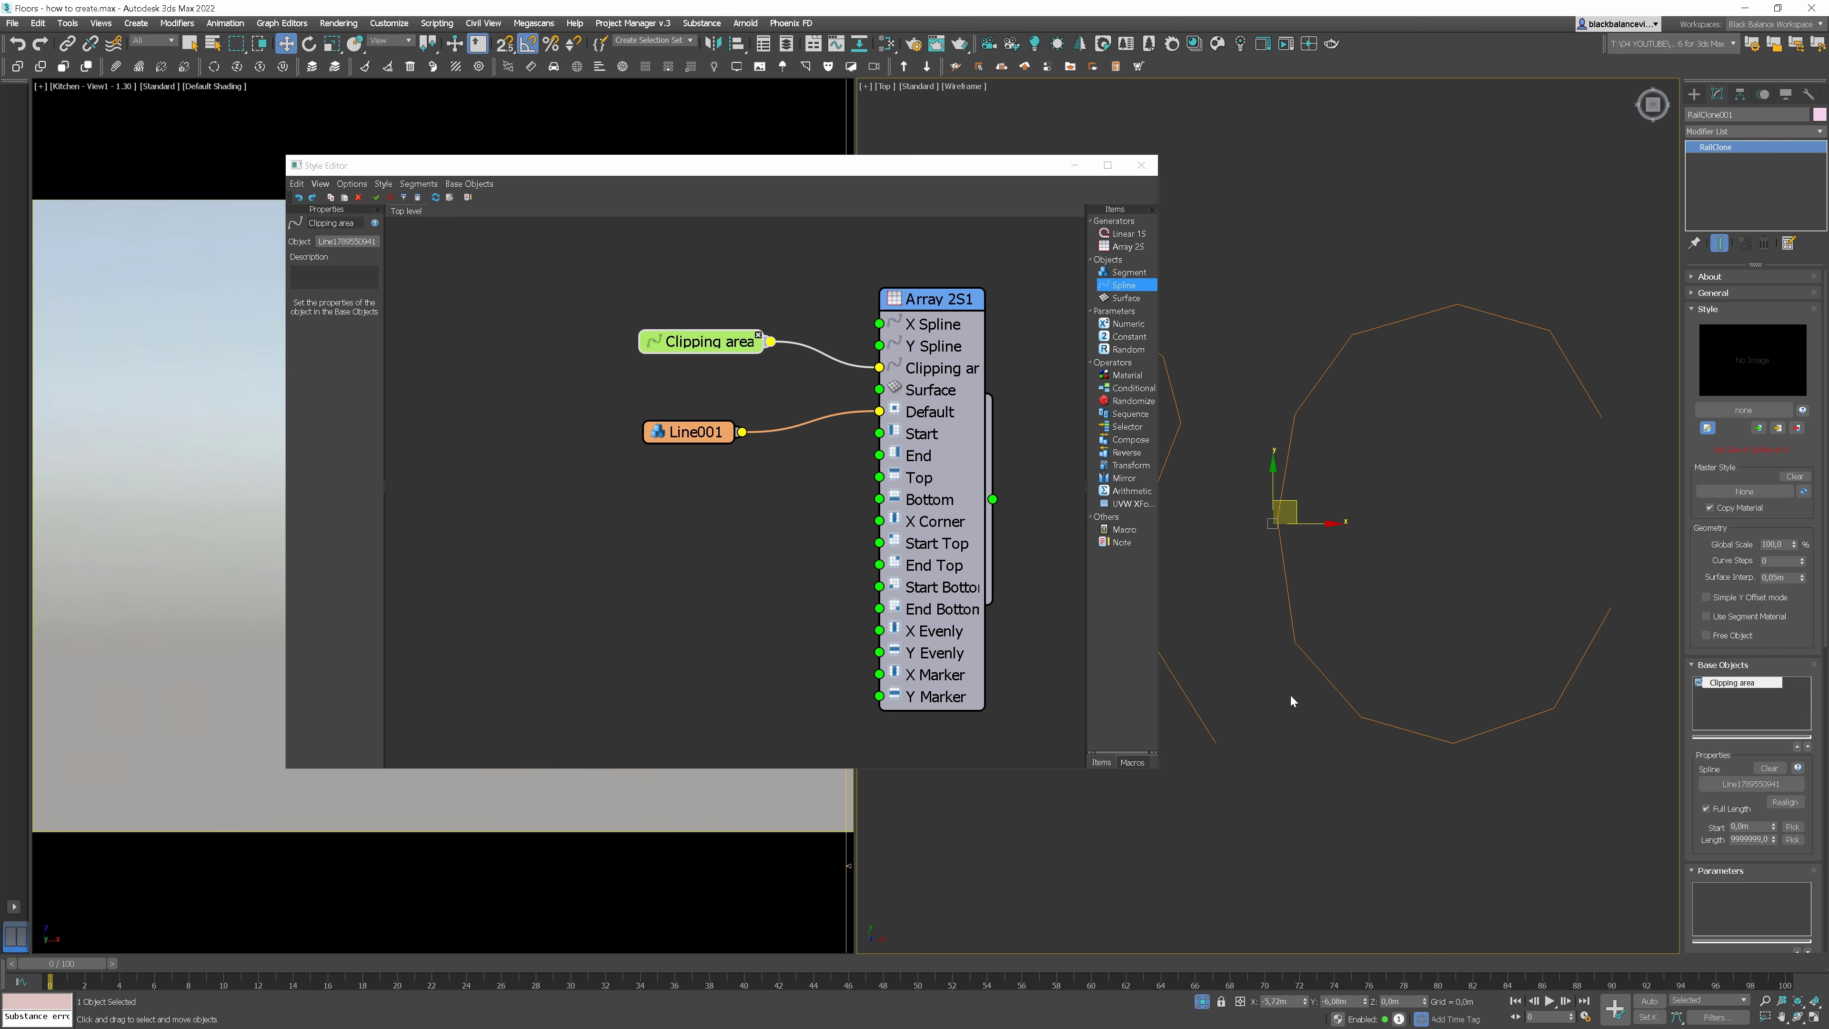
middle_click_drag(1372, 592, 1310, 597)
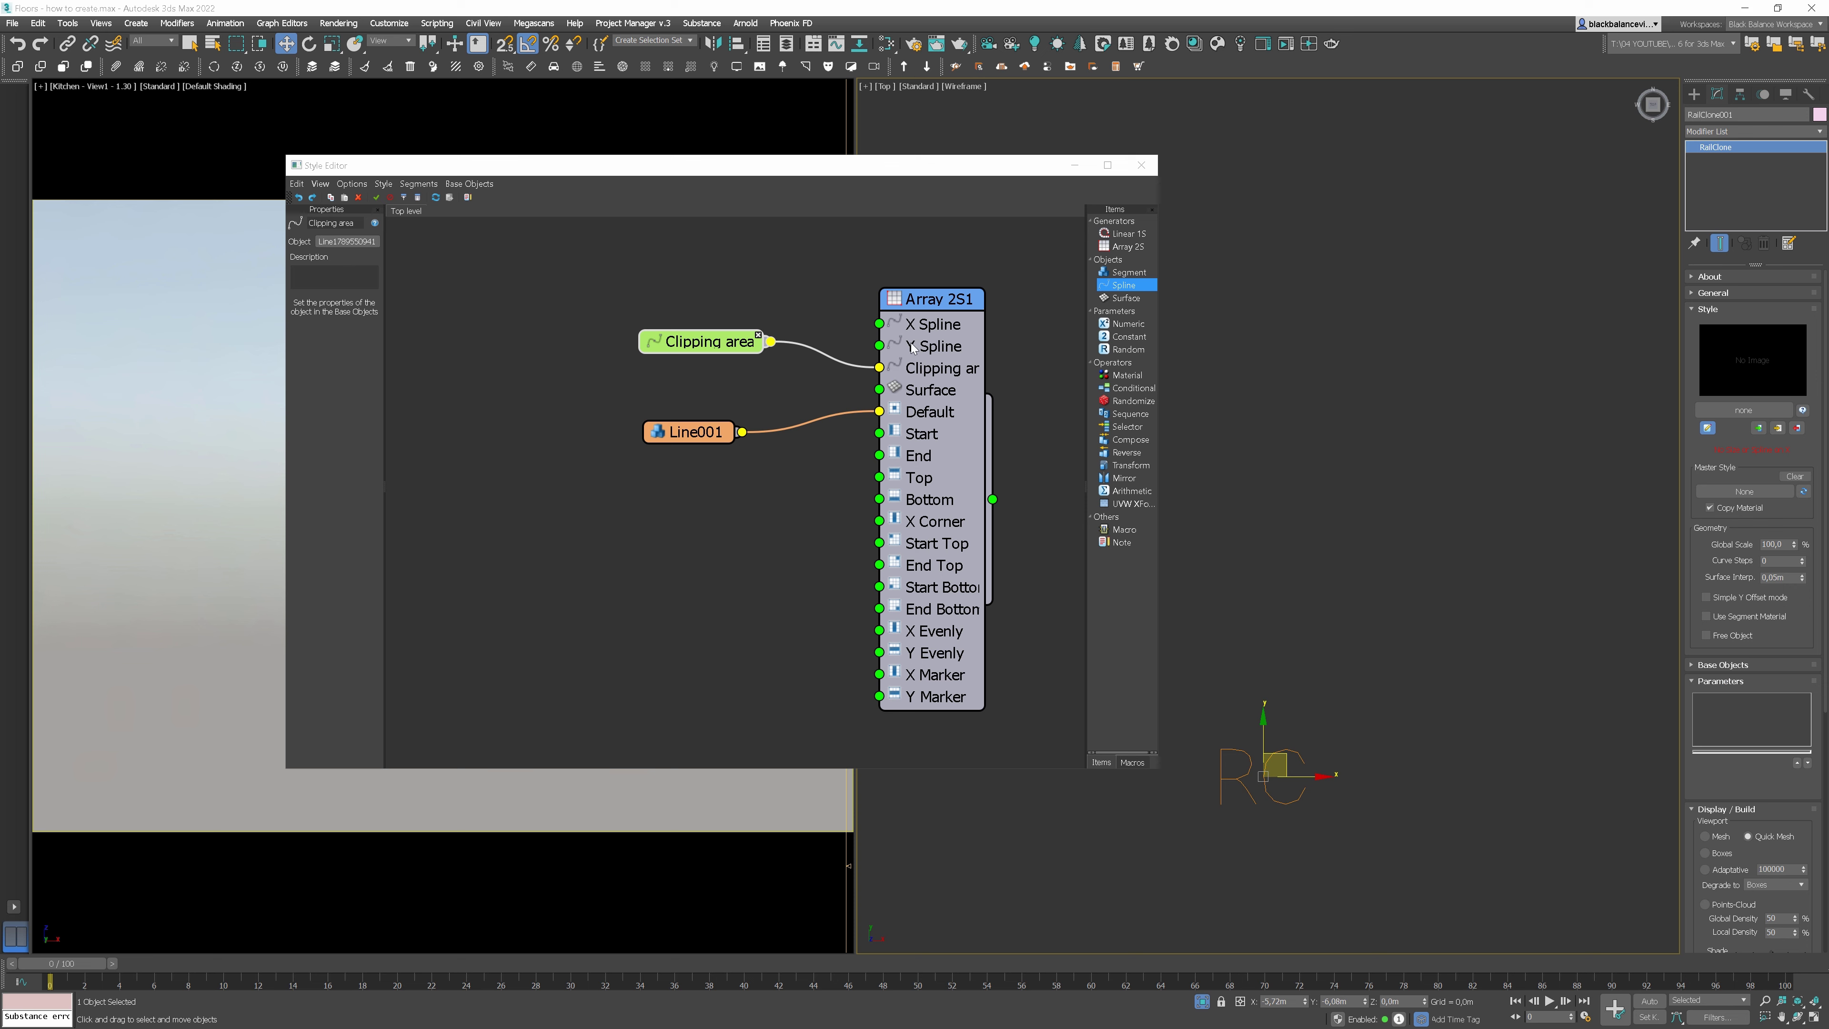
left_click(938, 305)
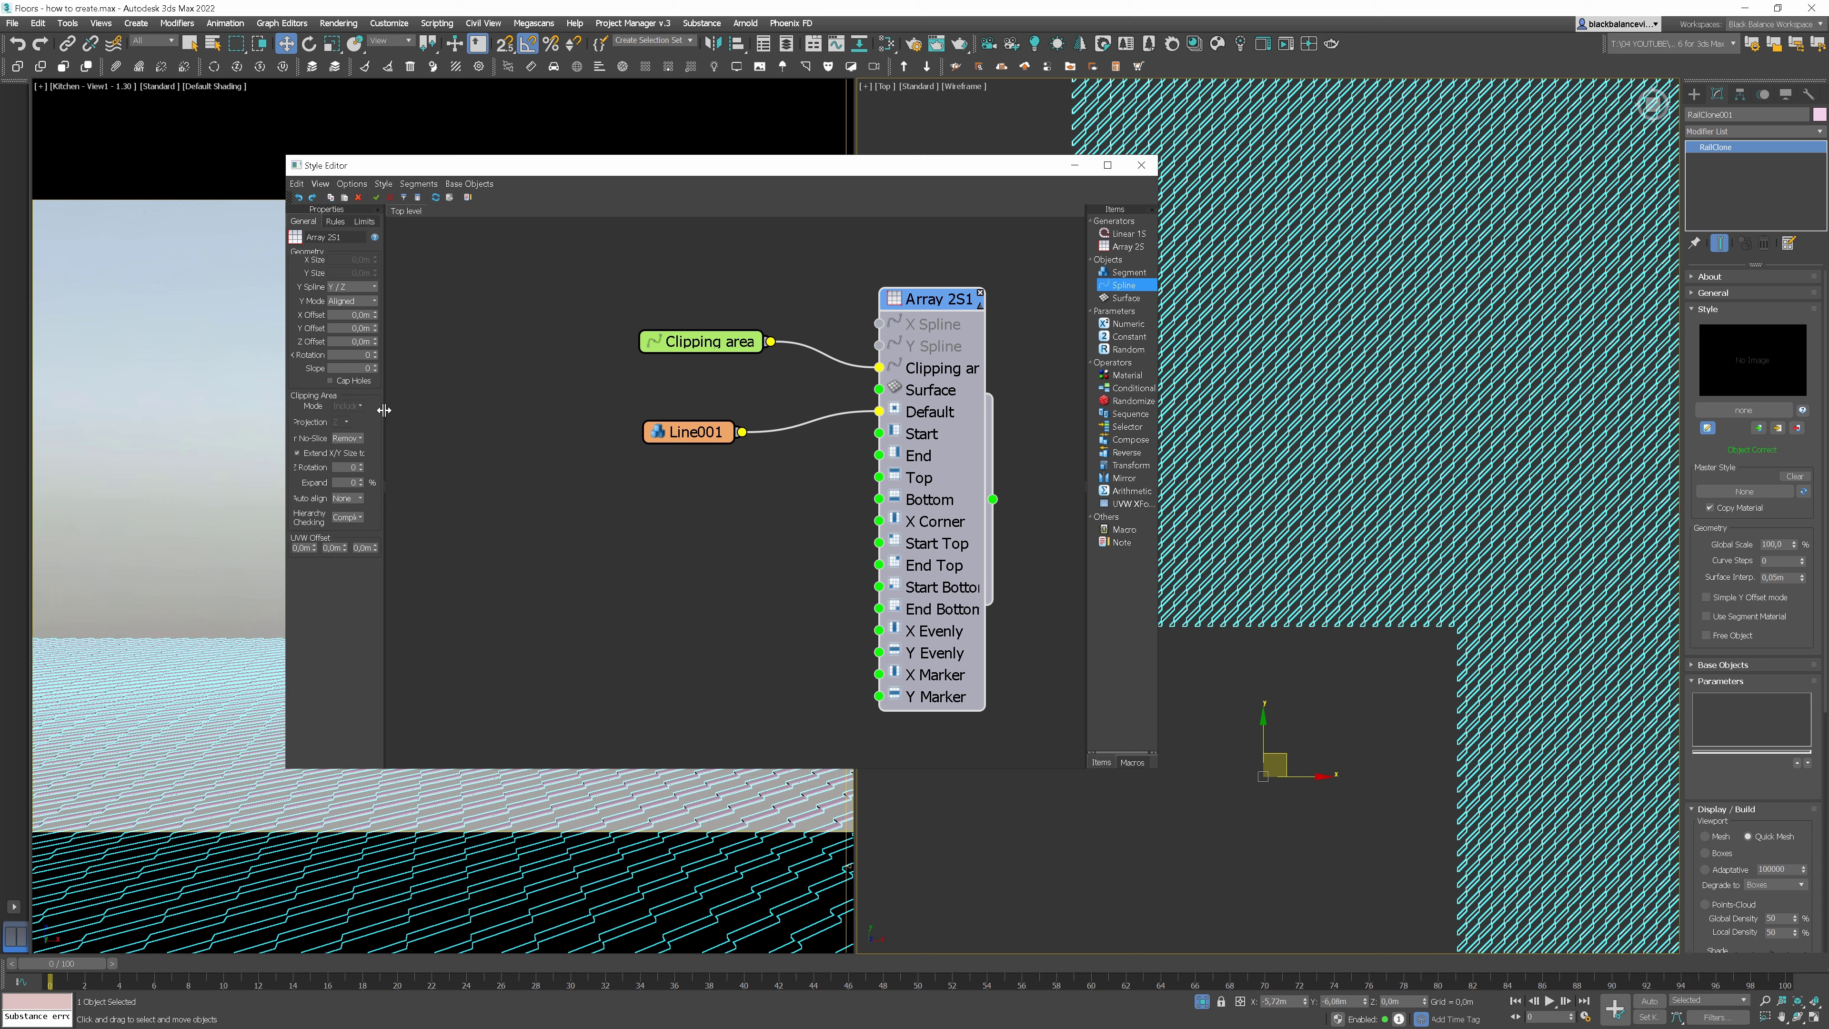
left_click_drag(384, 416, 483, 417)
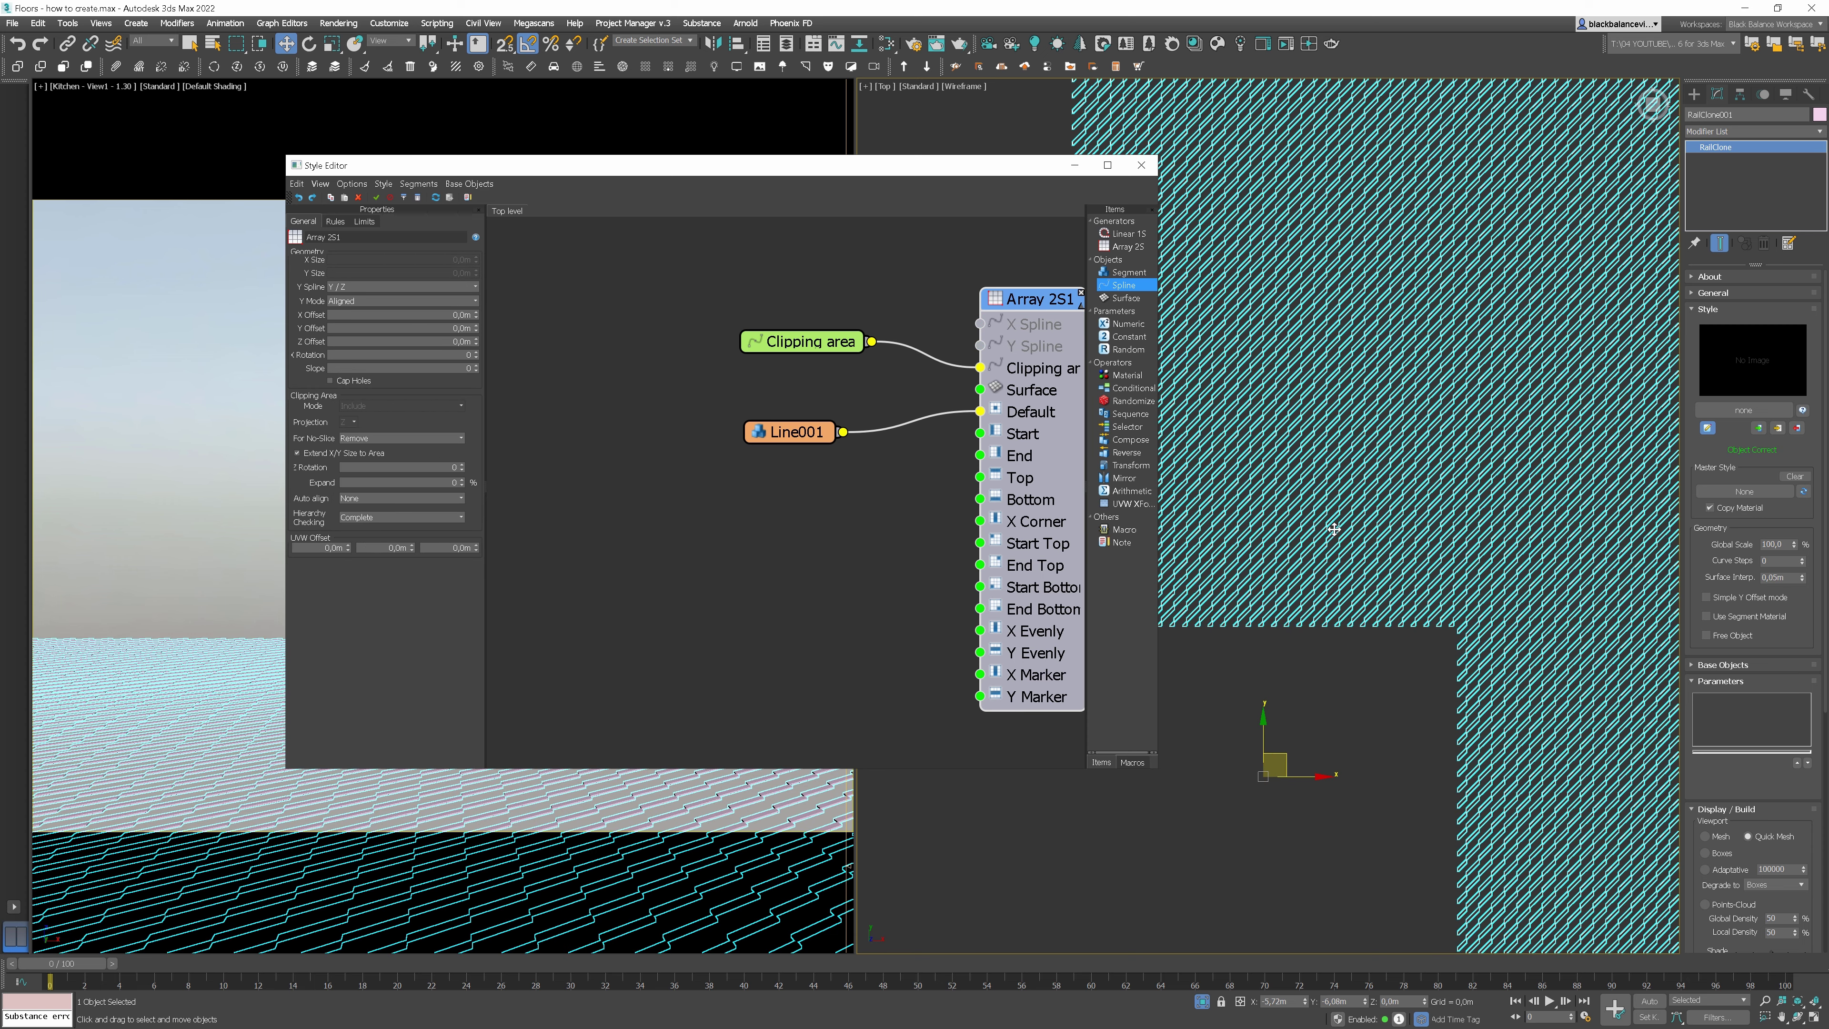
middle_click_drag(901, 437, 802, 433)
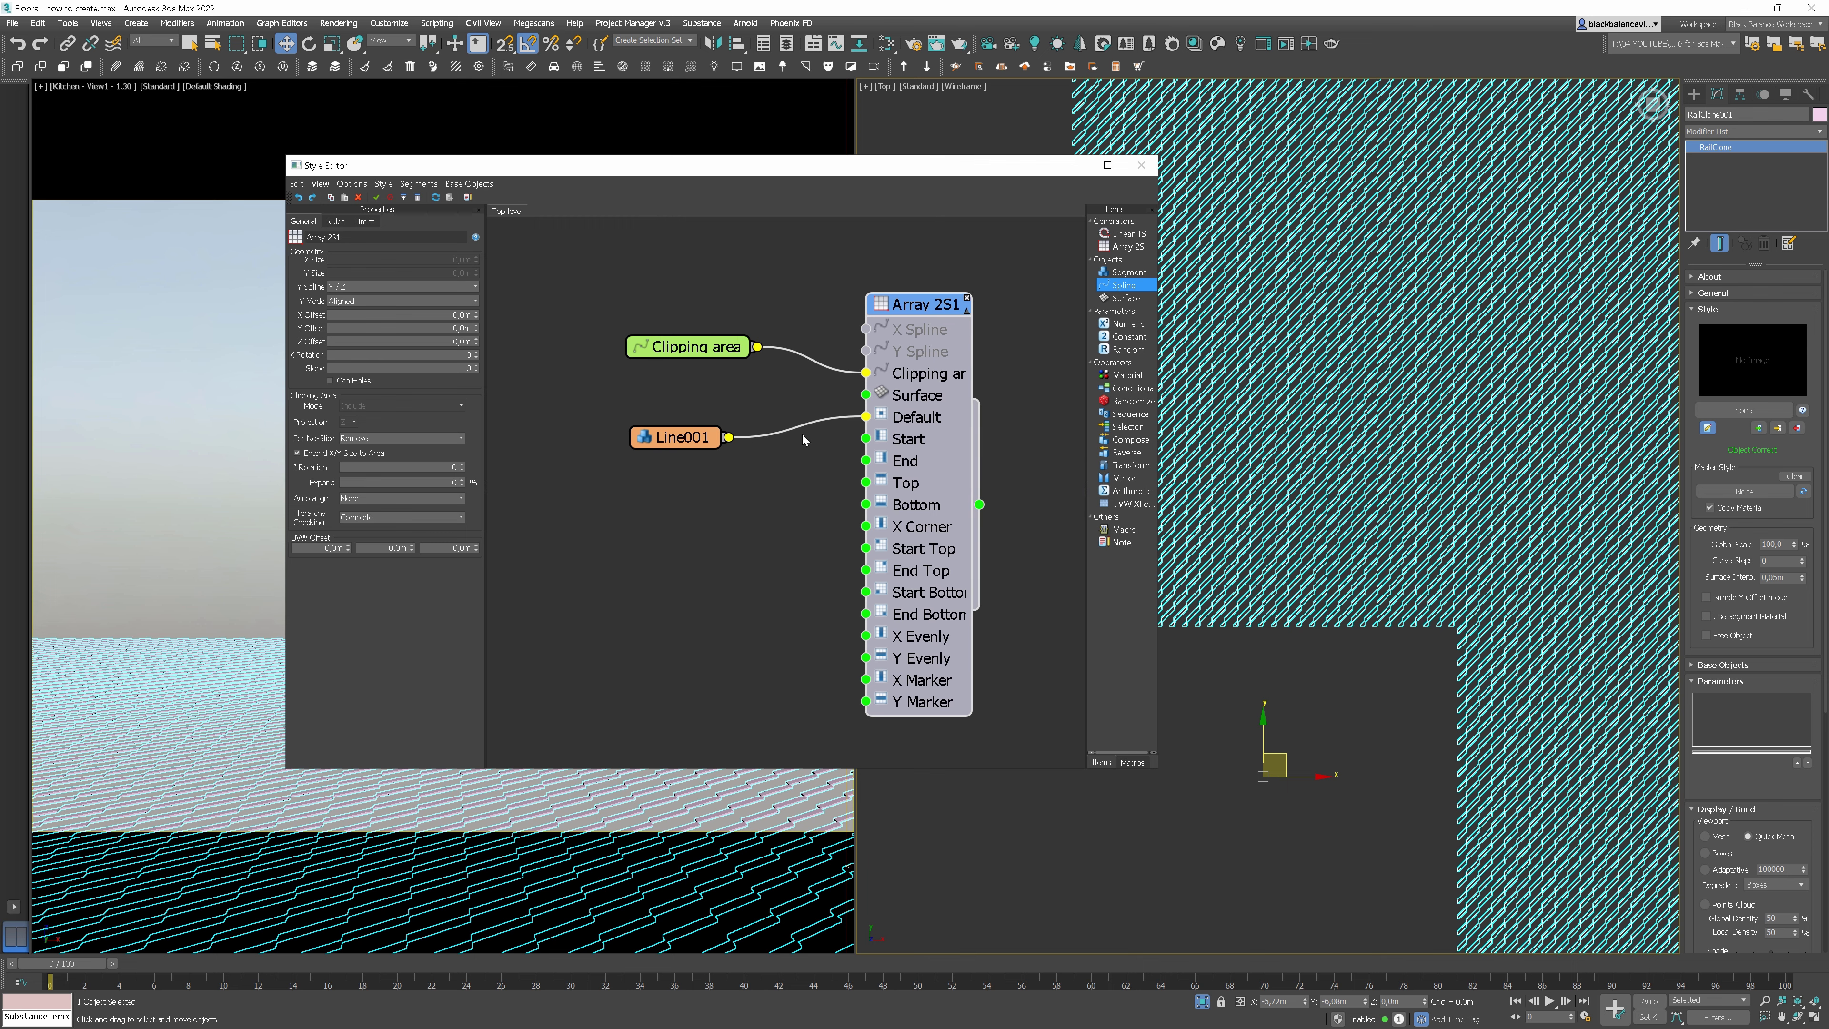
scroll(1318, 585, "up", 5)
scroll(1318, 585, "up", 3)
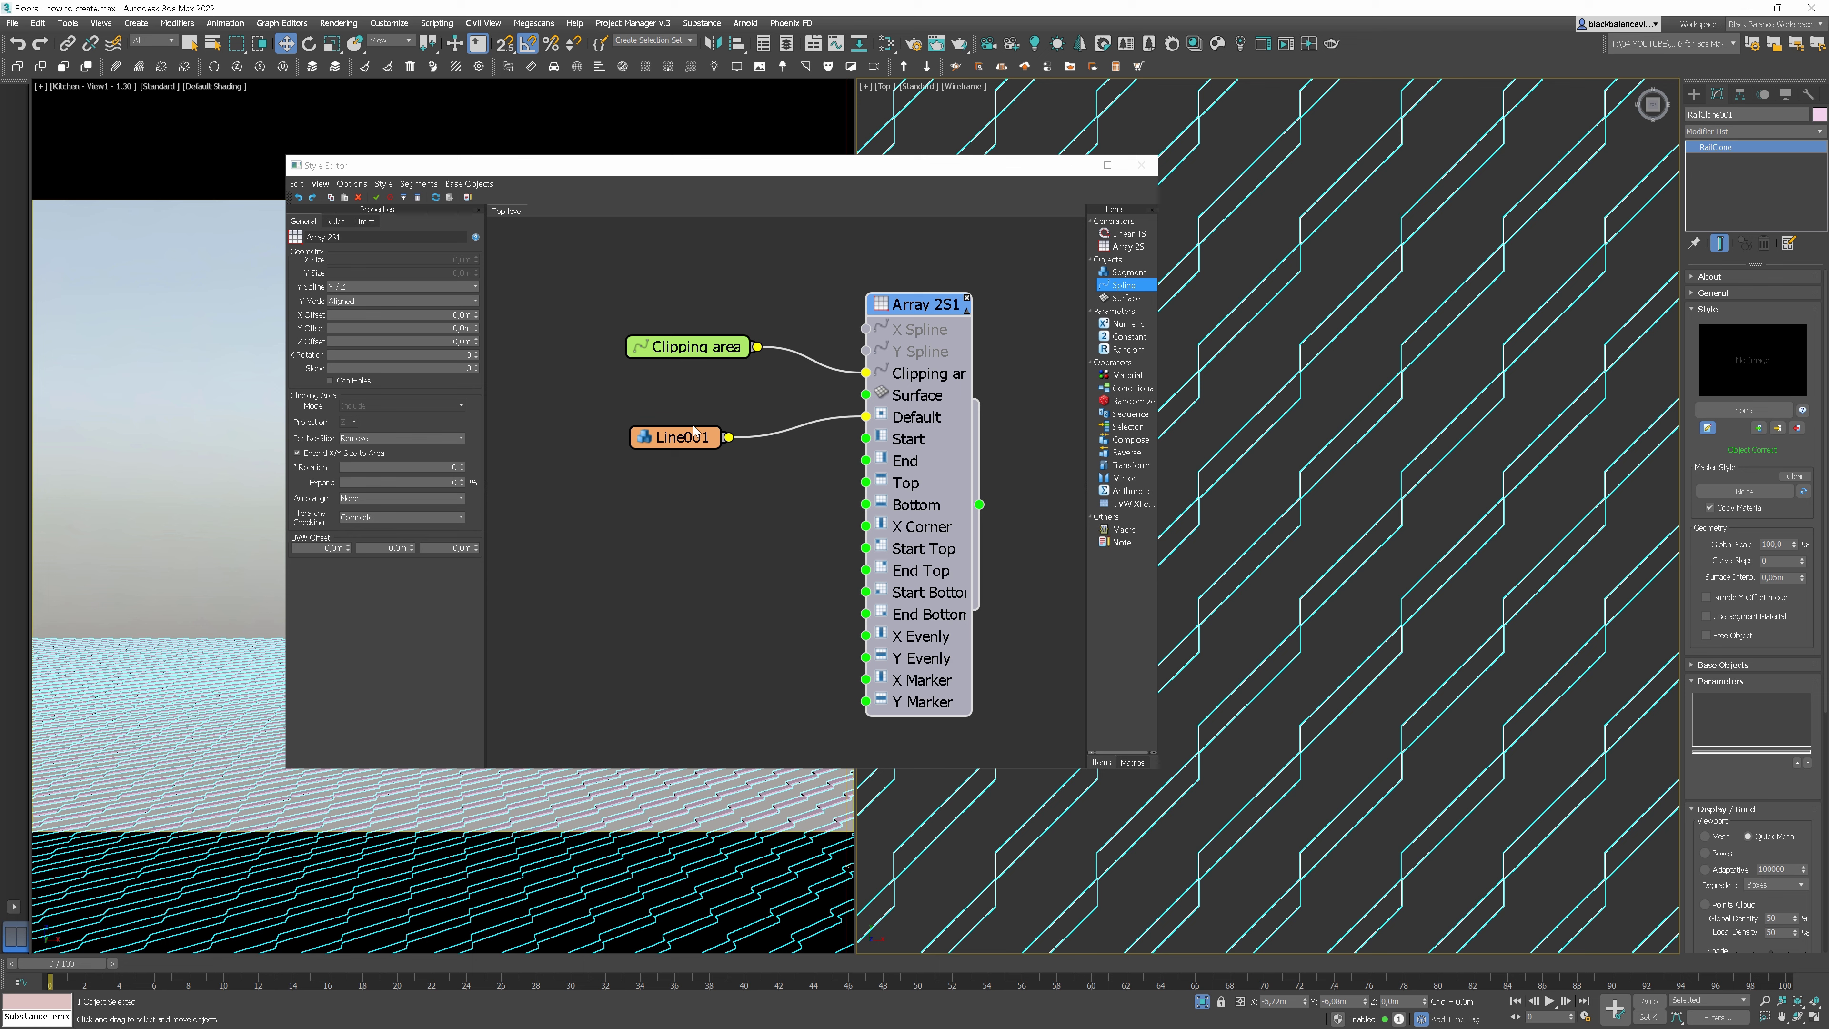
left_click_drag(695, 430, 655, 437)
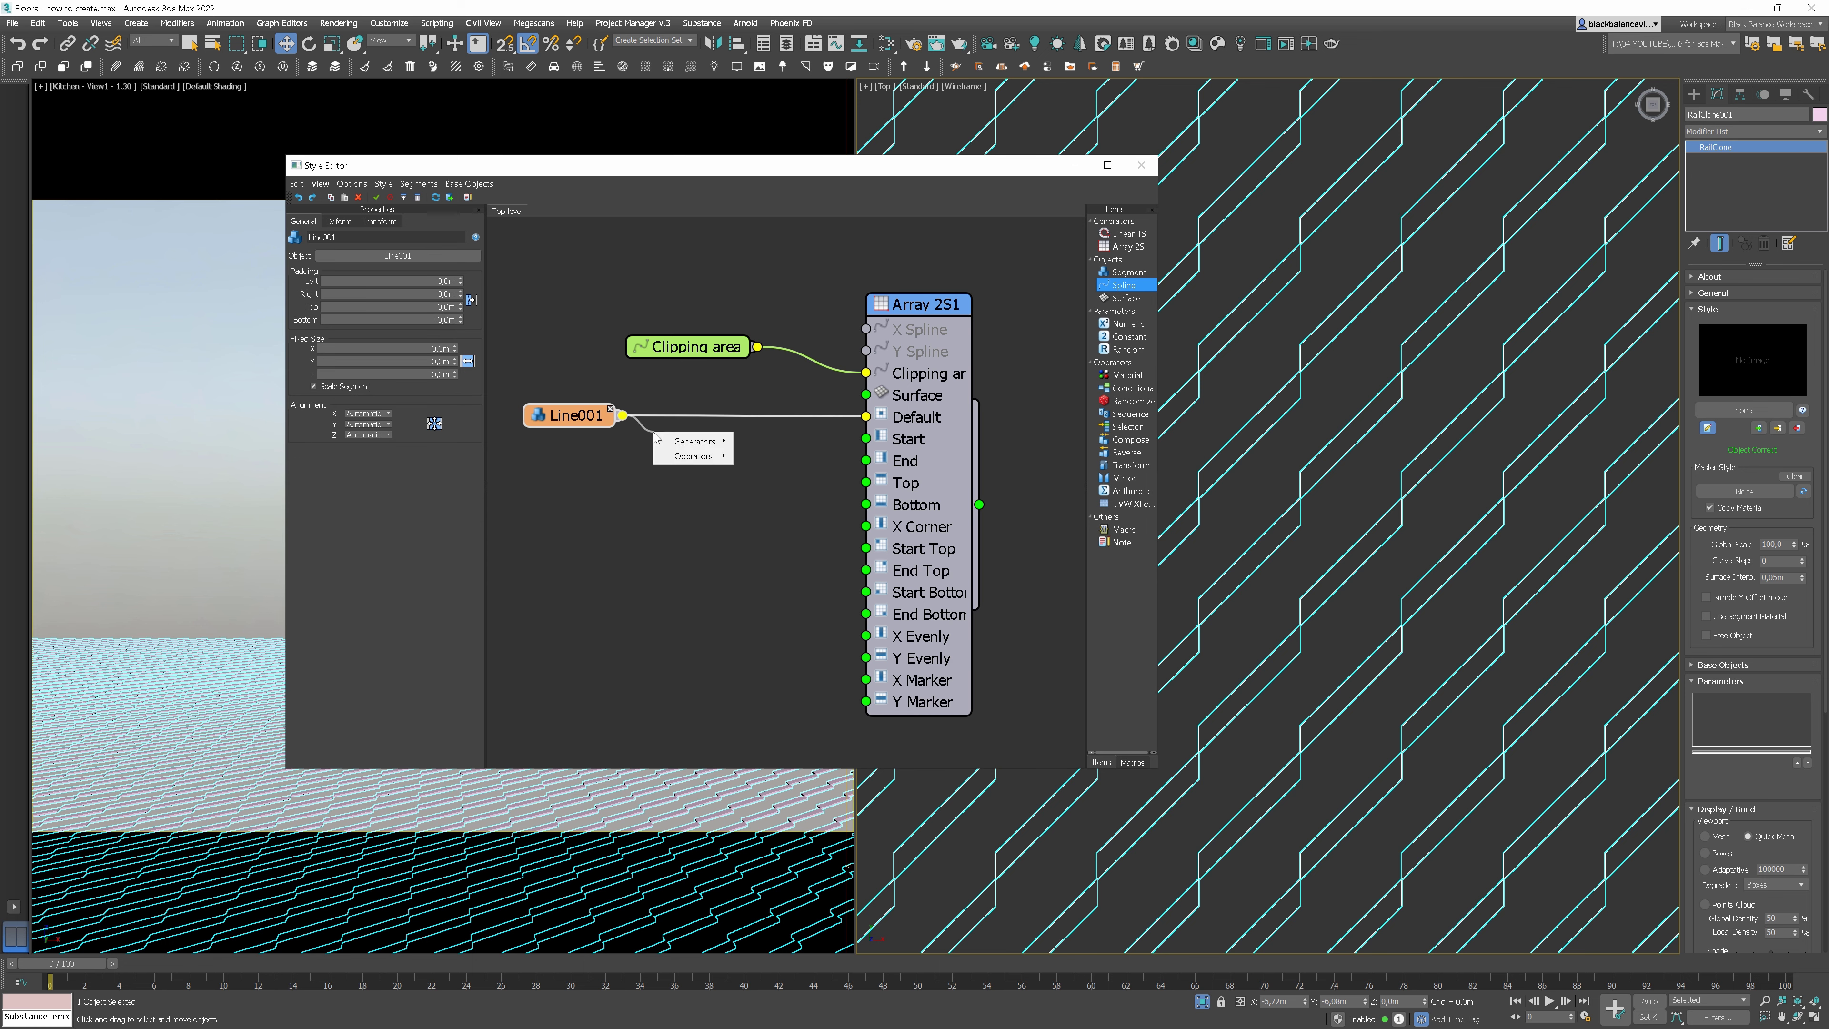
Add a Mirror1 operator after Line001 and a Compose1 operator after Mirror1
mouse_move(692, 455)
left_click(768, 578)
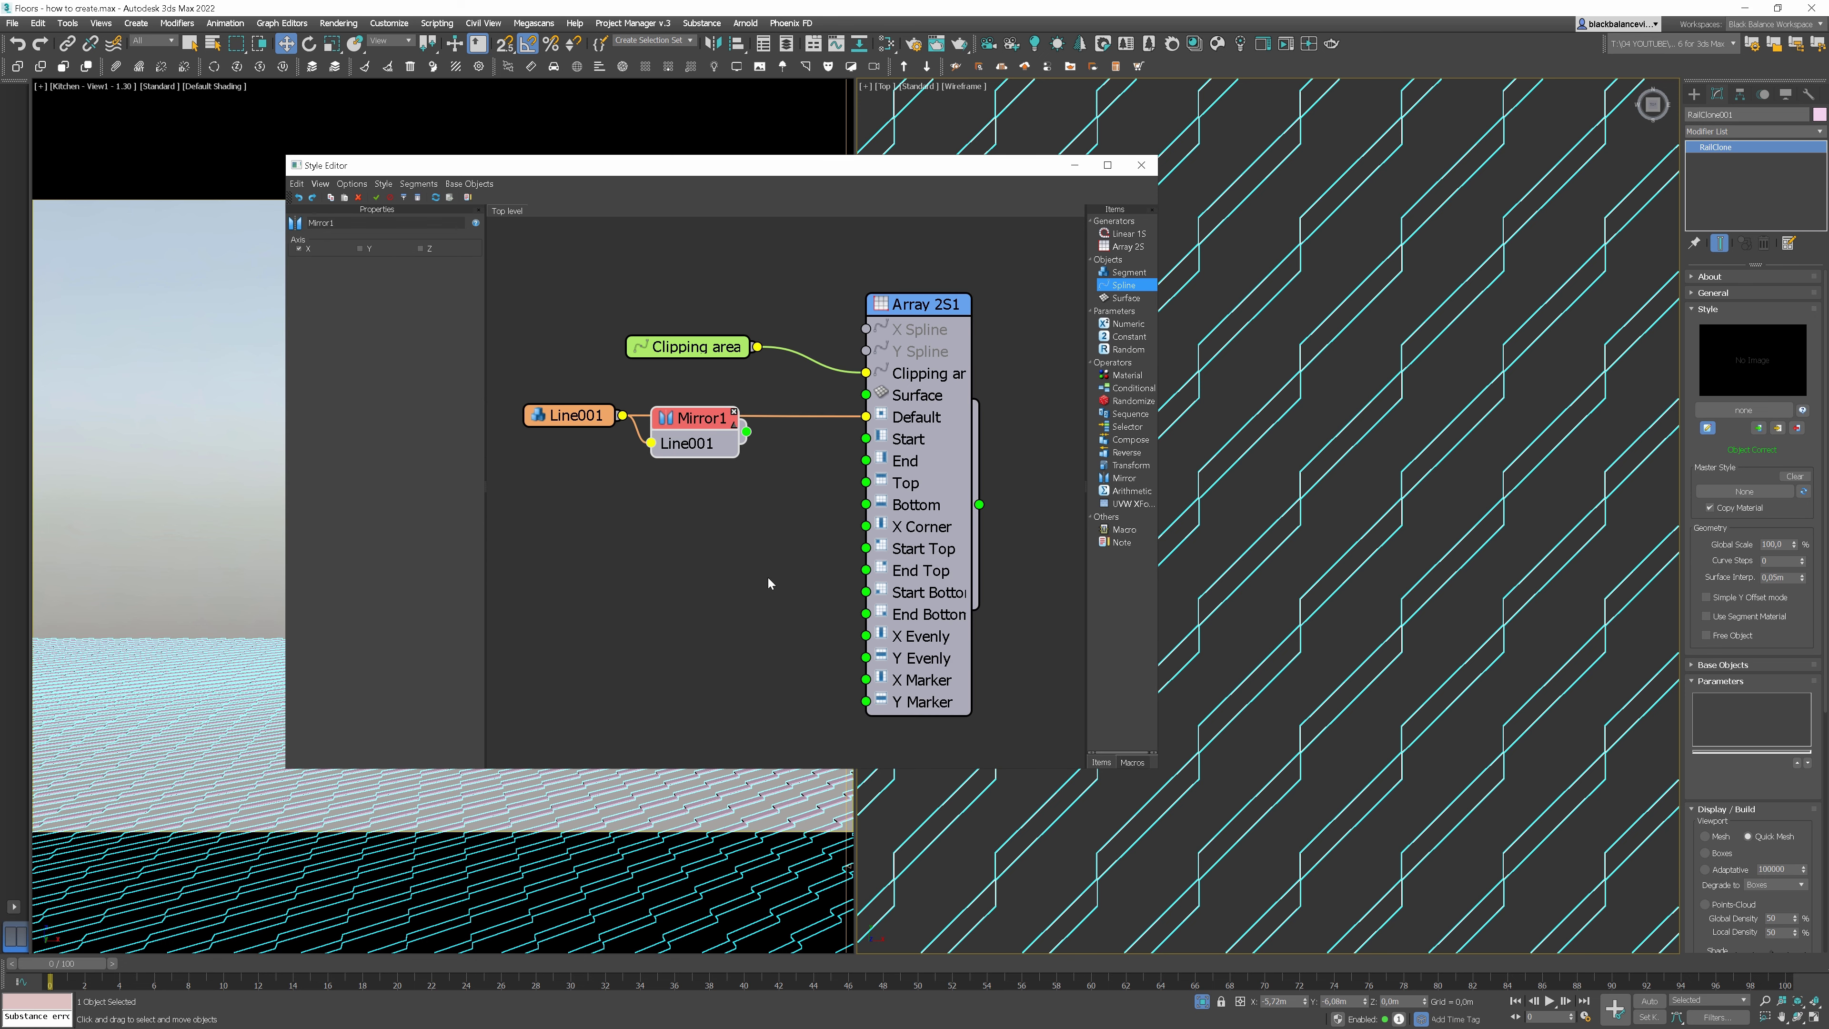
left_click_drag(714, 424, 764, 467)
mouse_move(799, 487)
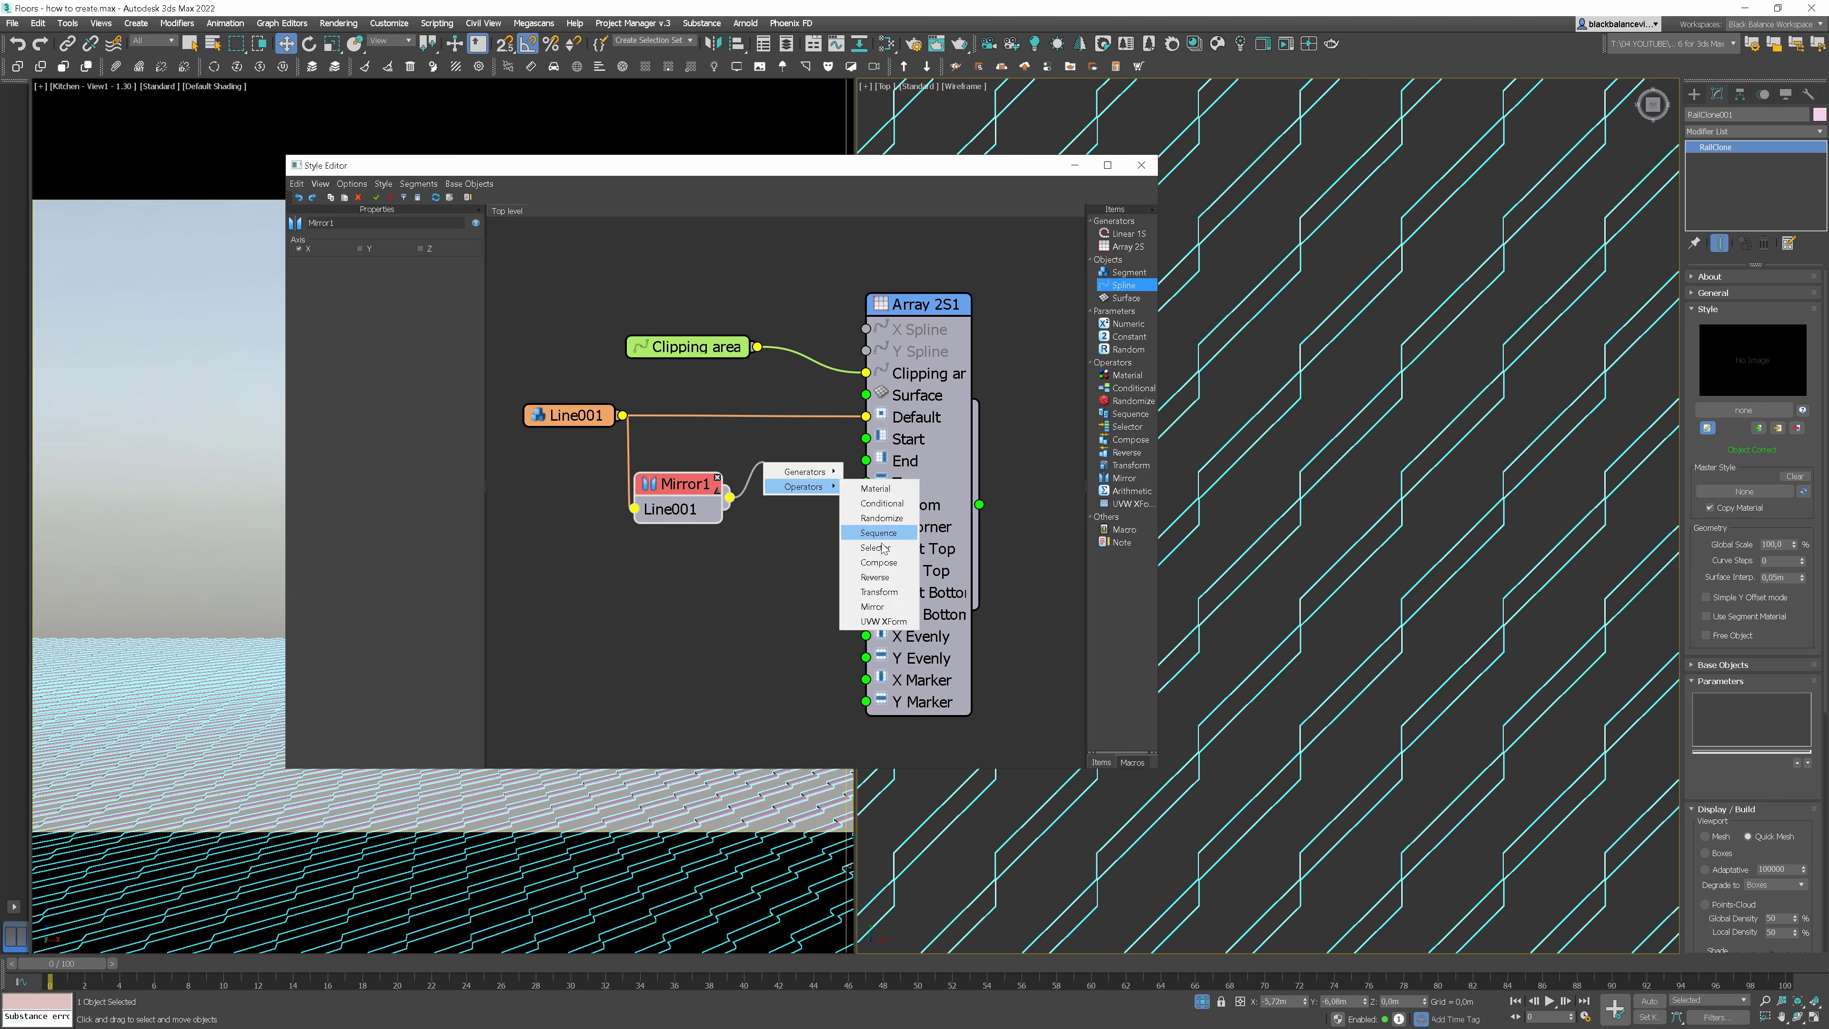
left_click(879, 562)
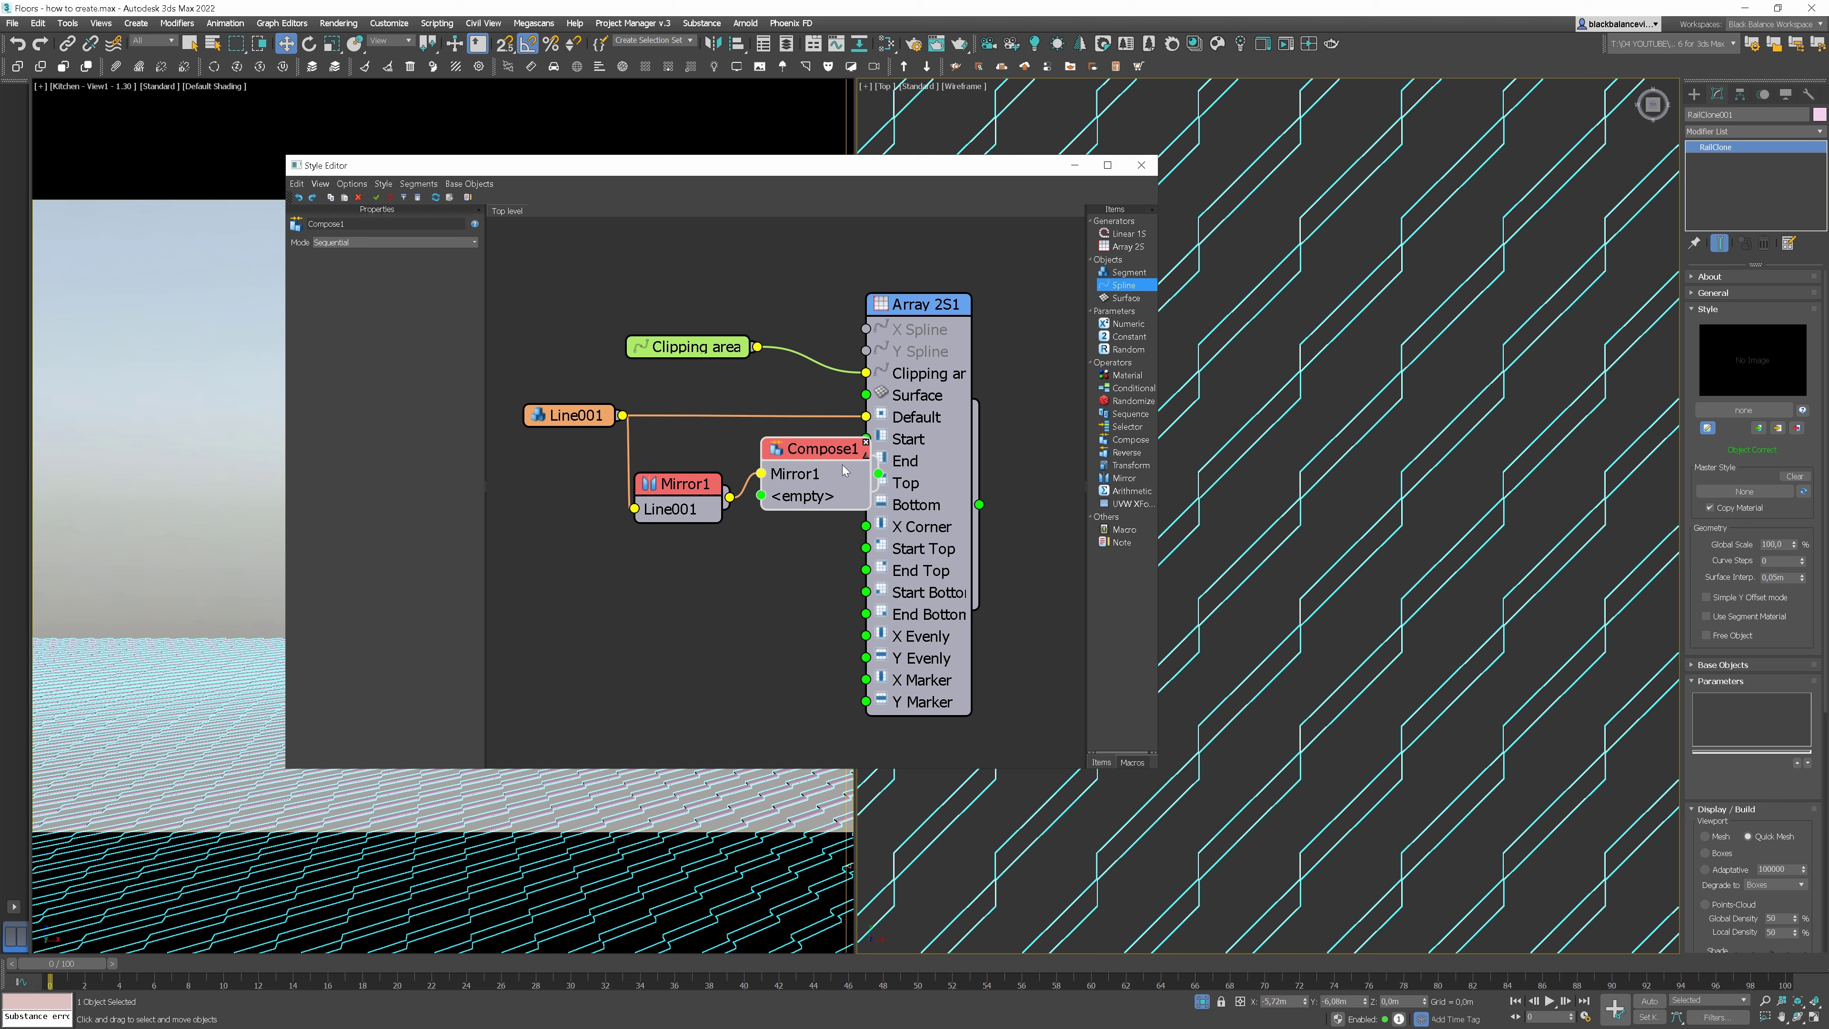
left_click_drag(825, 455, 862, 415)
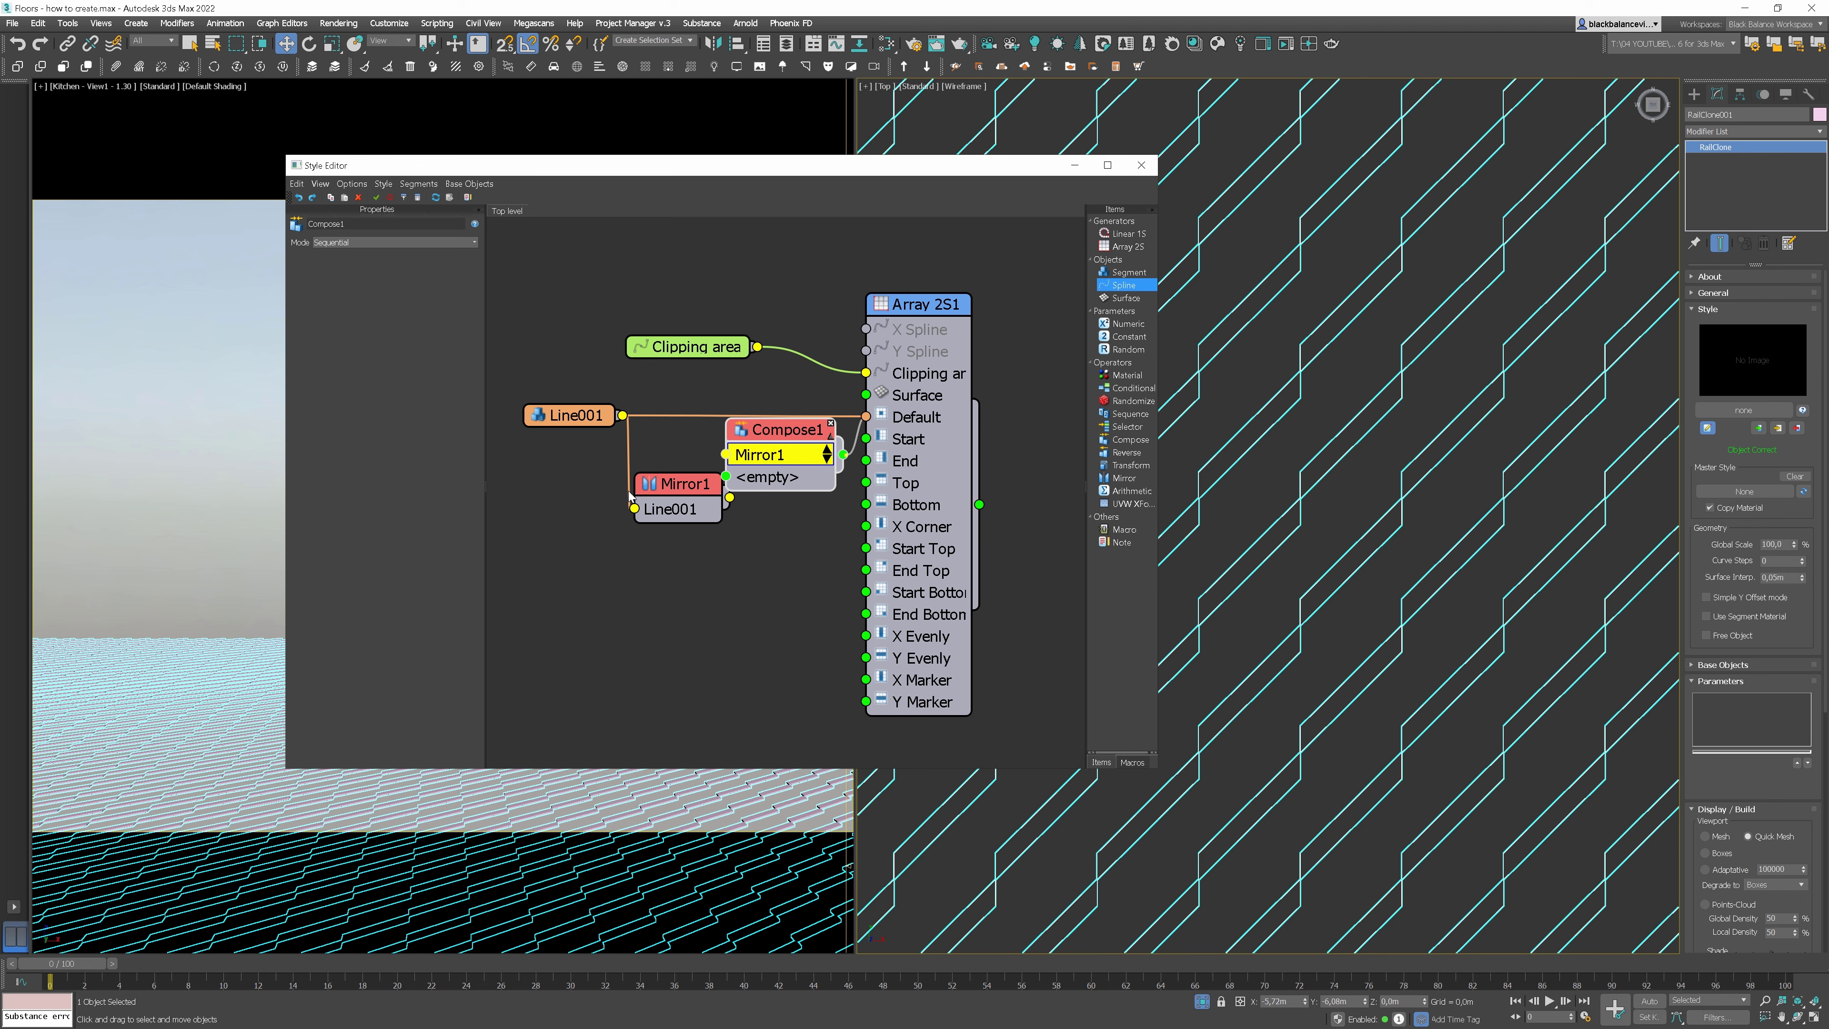
Feed Line001 into Compose1 and wire Compose1 to Array 2S1's Default input
left_click(675, 384)
left_click_drag(775, 400, 856, 451)
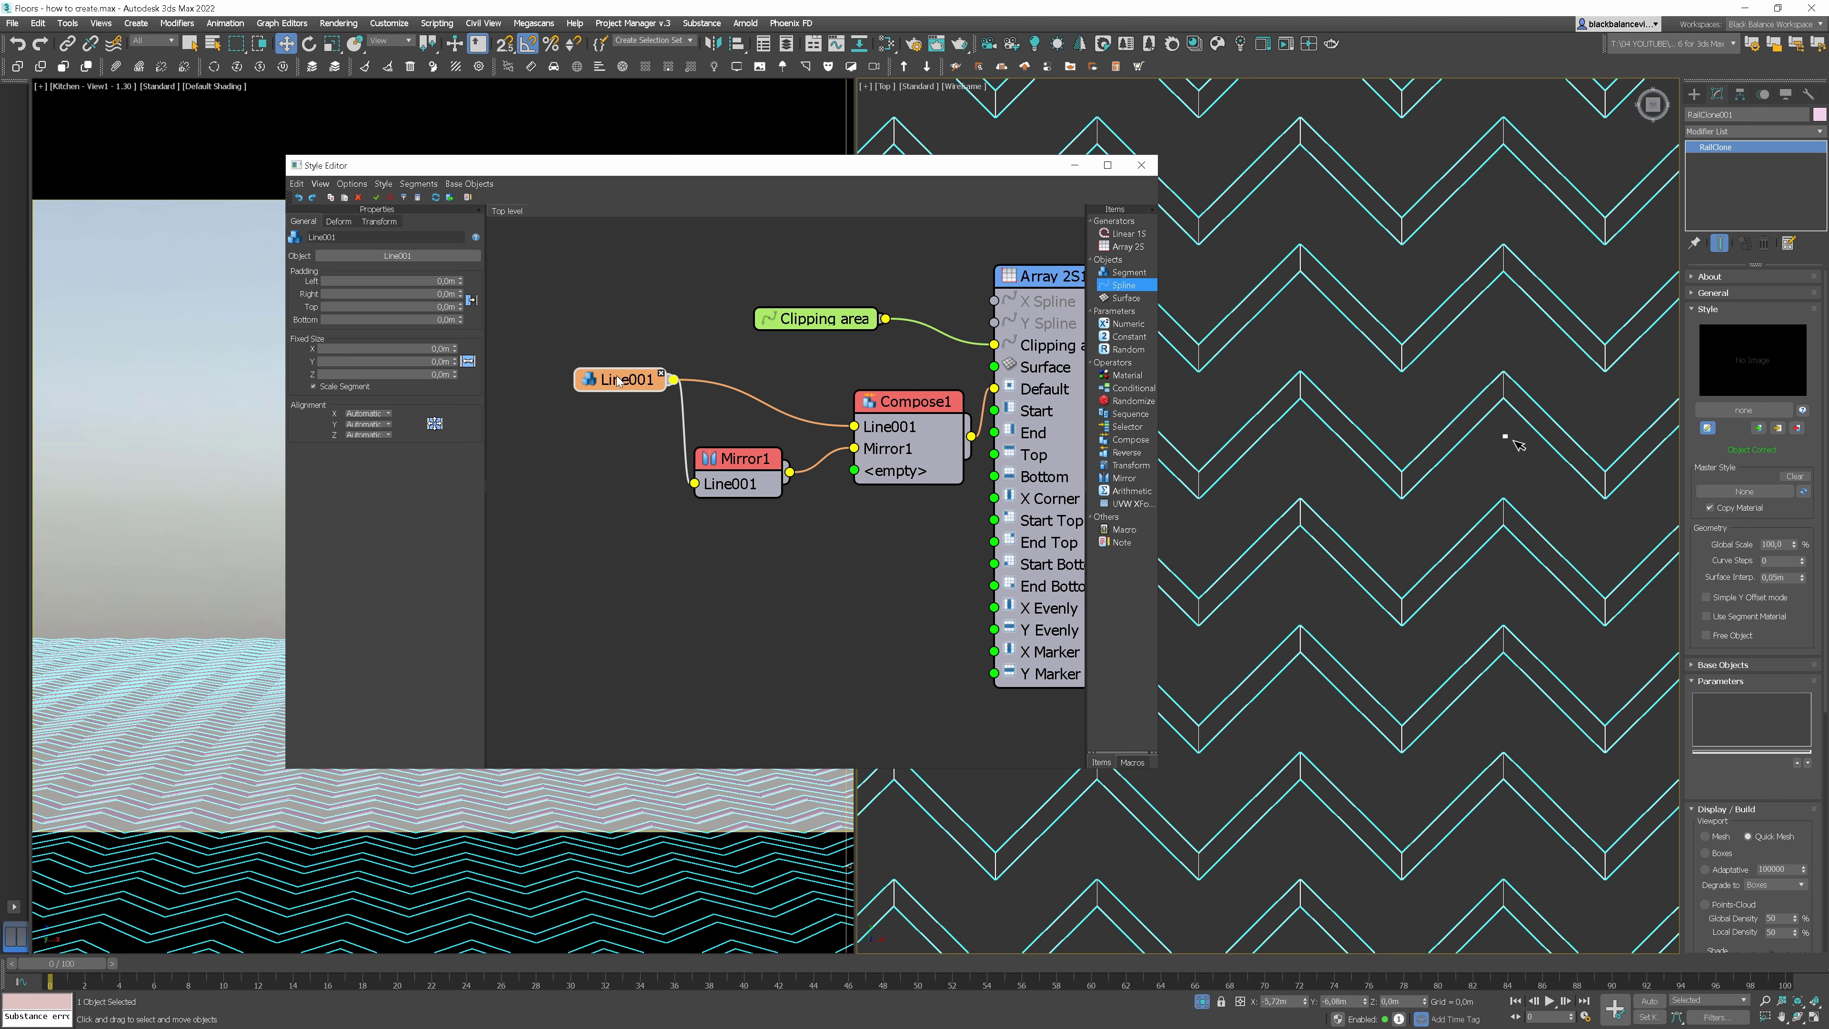
left_click_drag(1506, 437, 1611, 514)
Set the board's Padding Top to a negative value of -0,18m
double_click(436, 307)
key("BackSpace")
type("-,1")
key("Return")
type("-0")
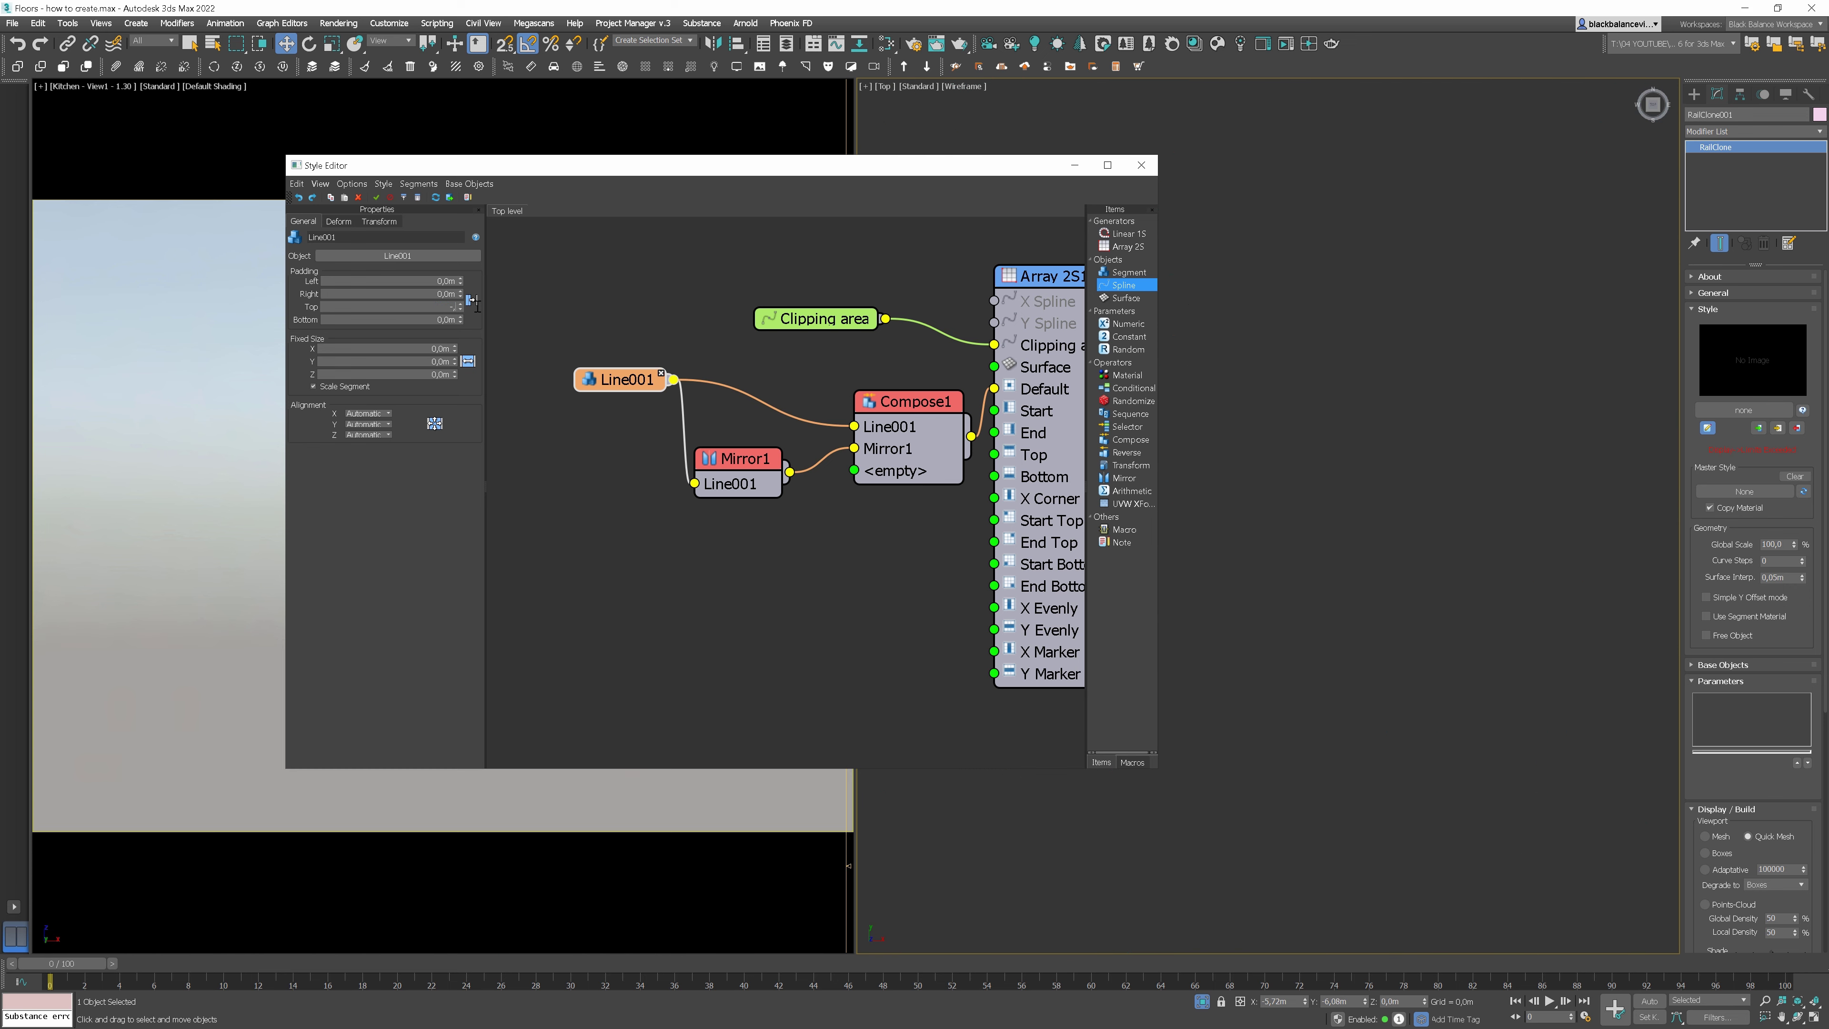
type(",18")
key("Return")
Raise the Display/Build Limits faces limit to 500
left_click_drag(1776, 783, 1774, 690)
scroll(1774, 690, "down", 5)
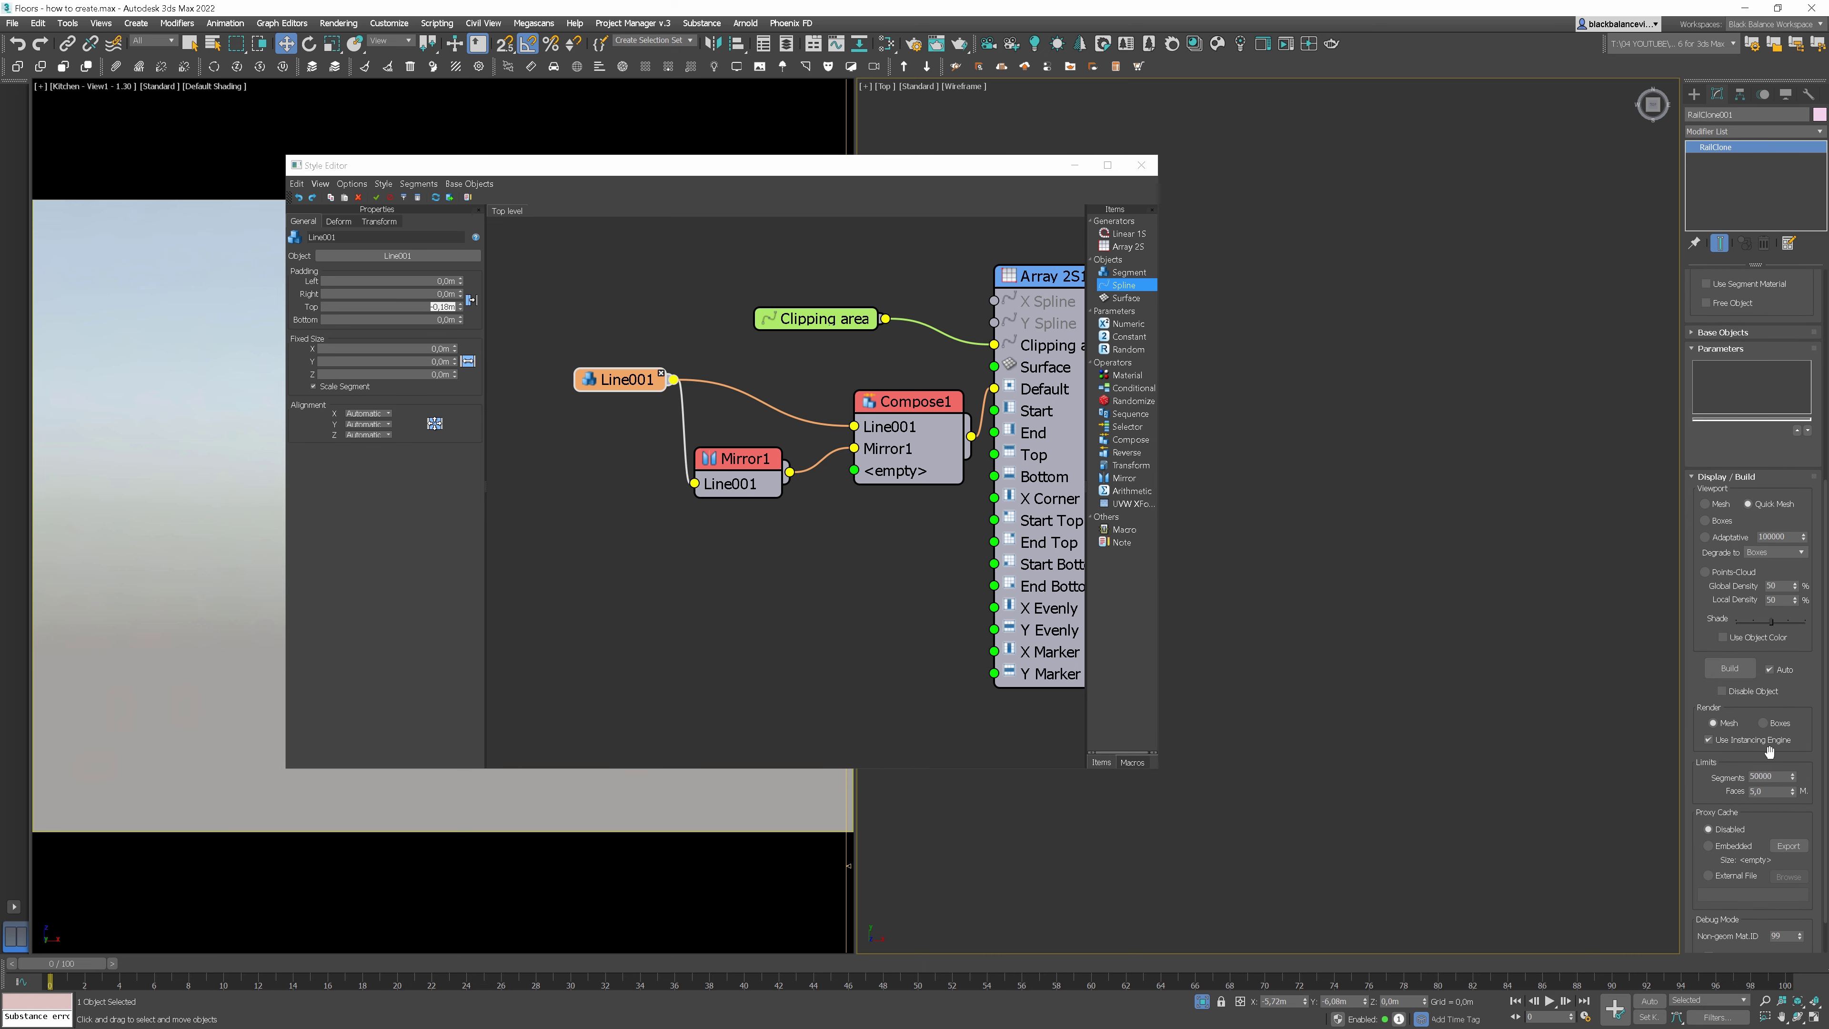
left_click(1775, 776)
key("Tab")
key("Return")
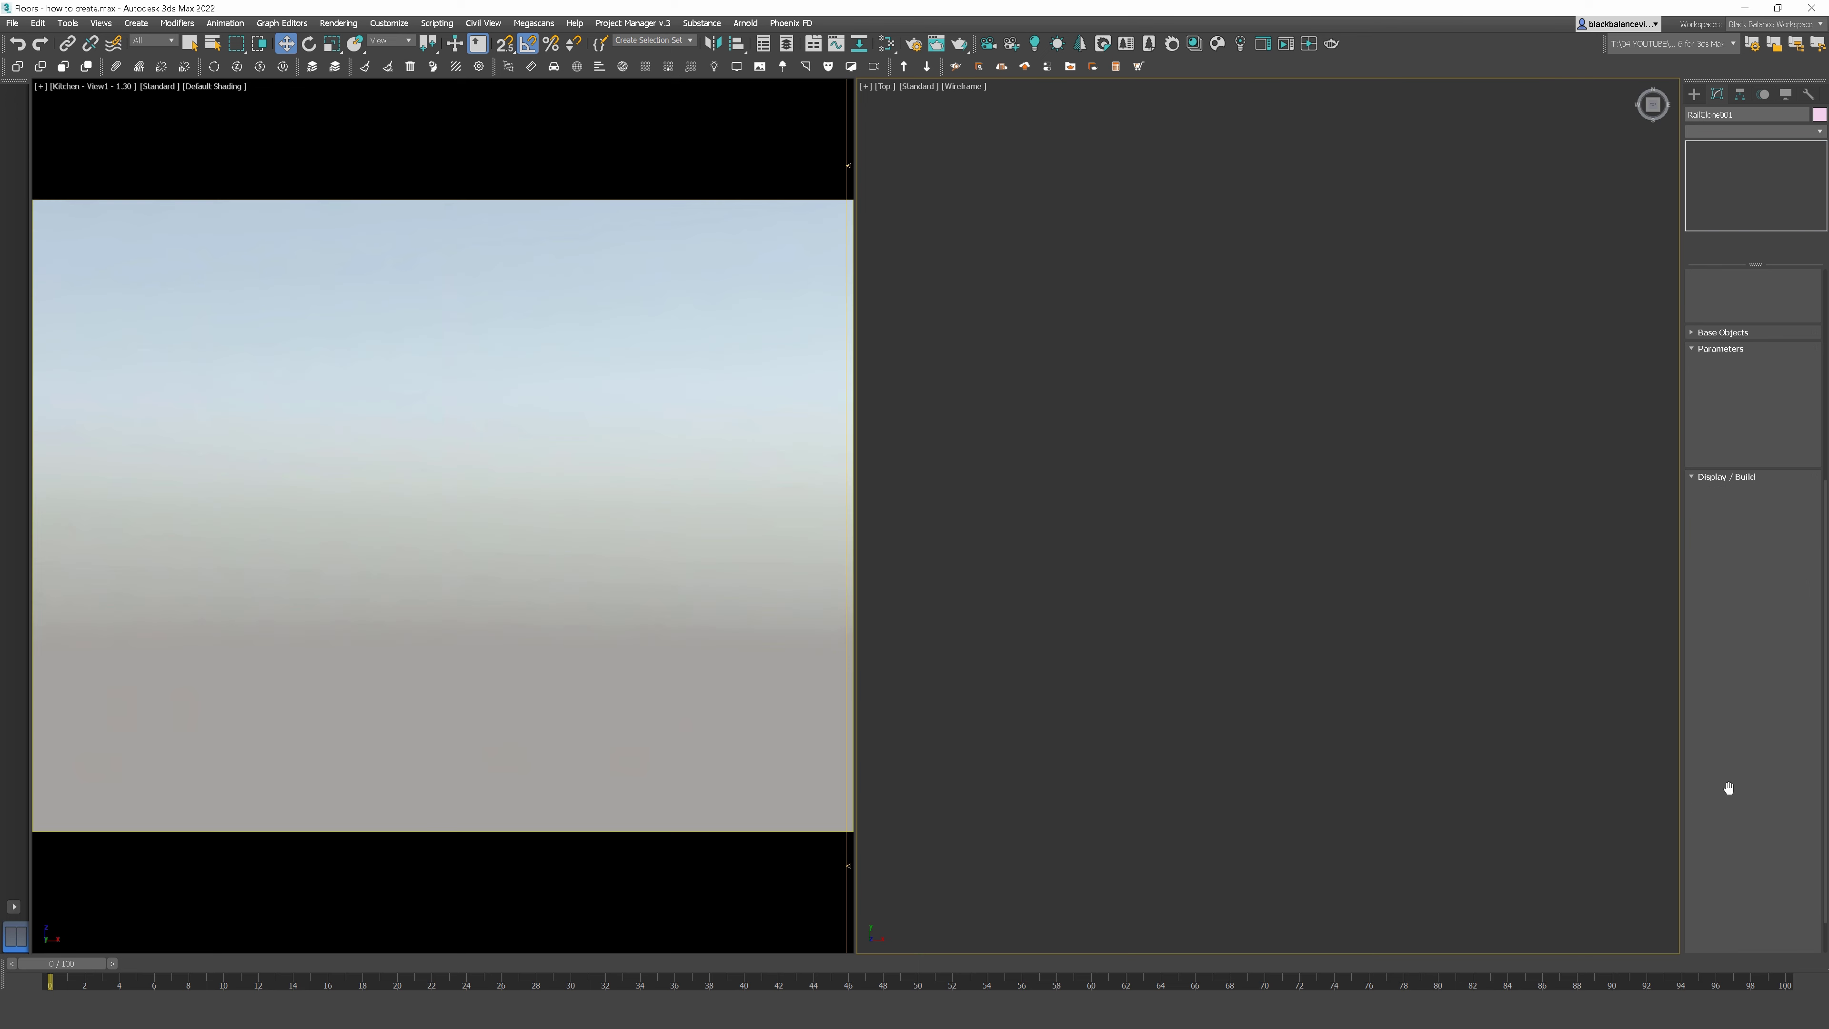
Change Padding Top to -0,19m and set Padding Right to 0,001m
left_click(1707, 428)
left_click(452, 306)
key("BackSpace")
type("3m")
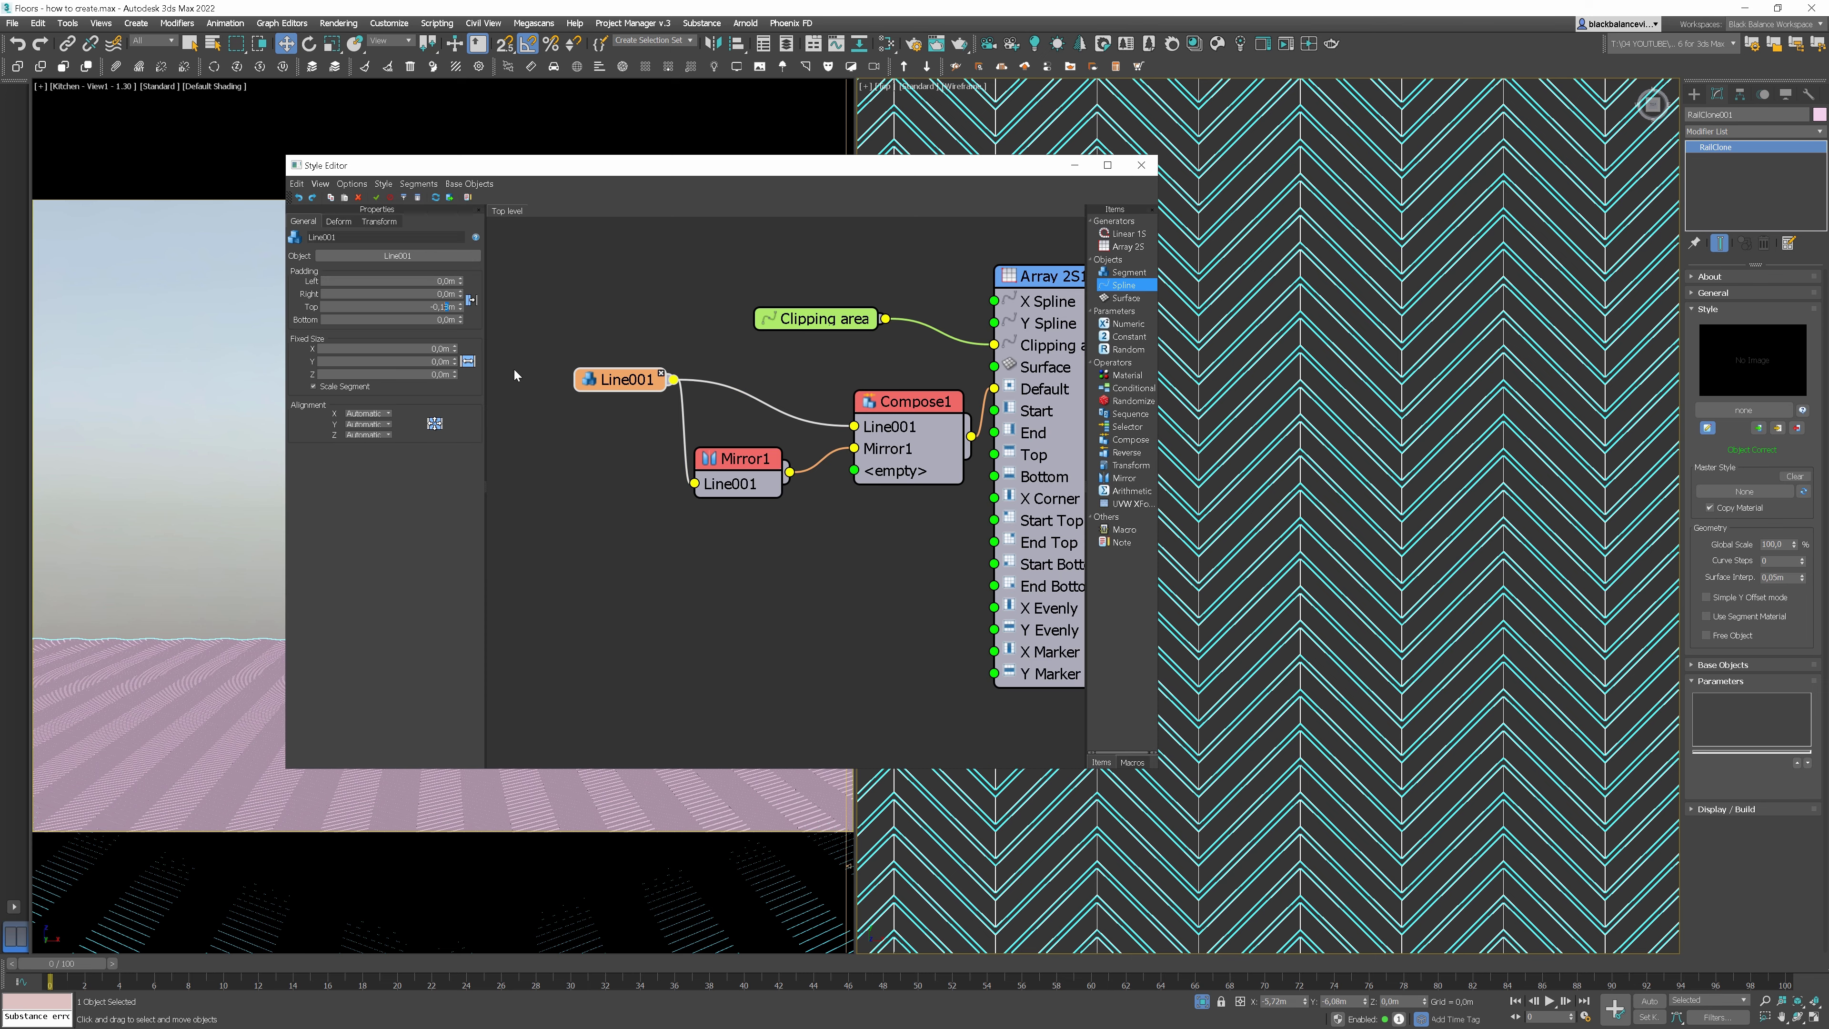
type("9")
key("Return")
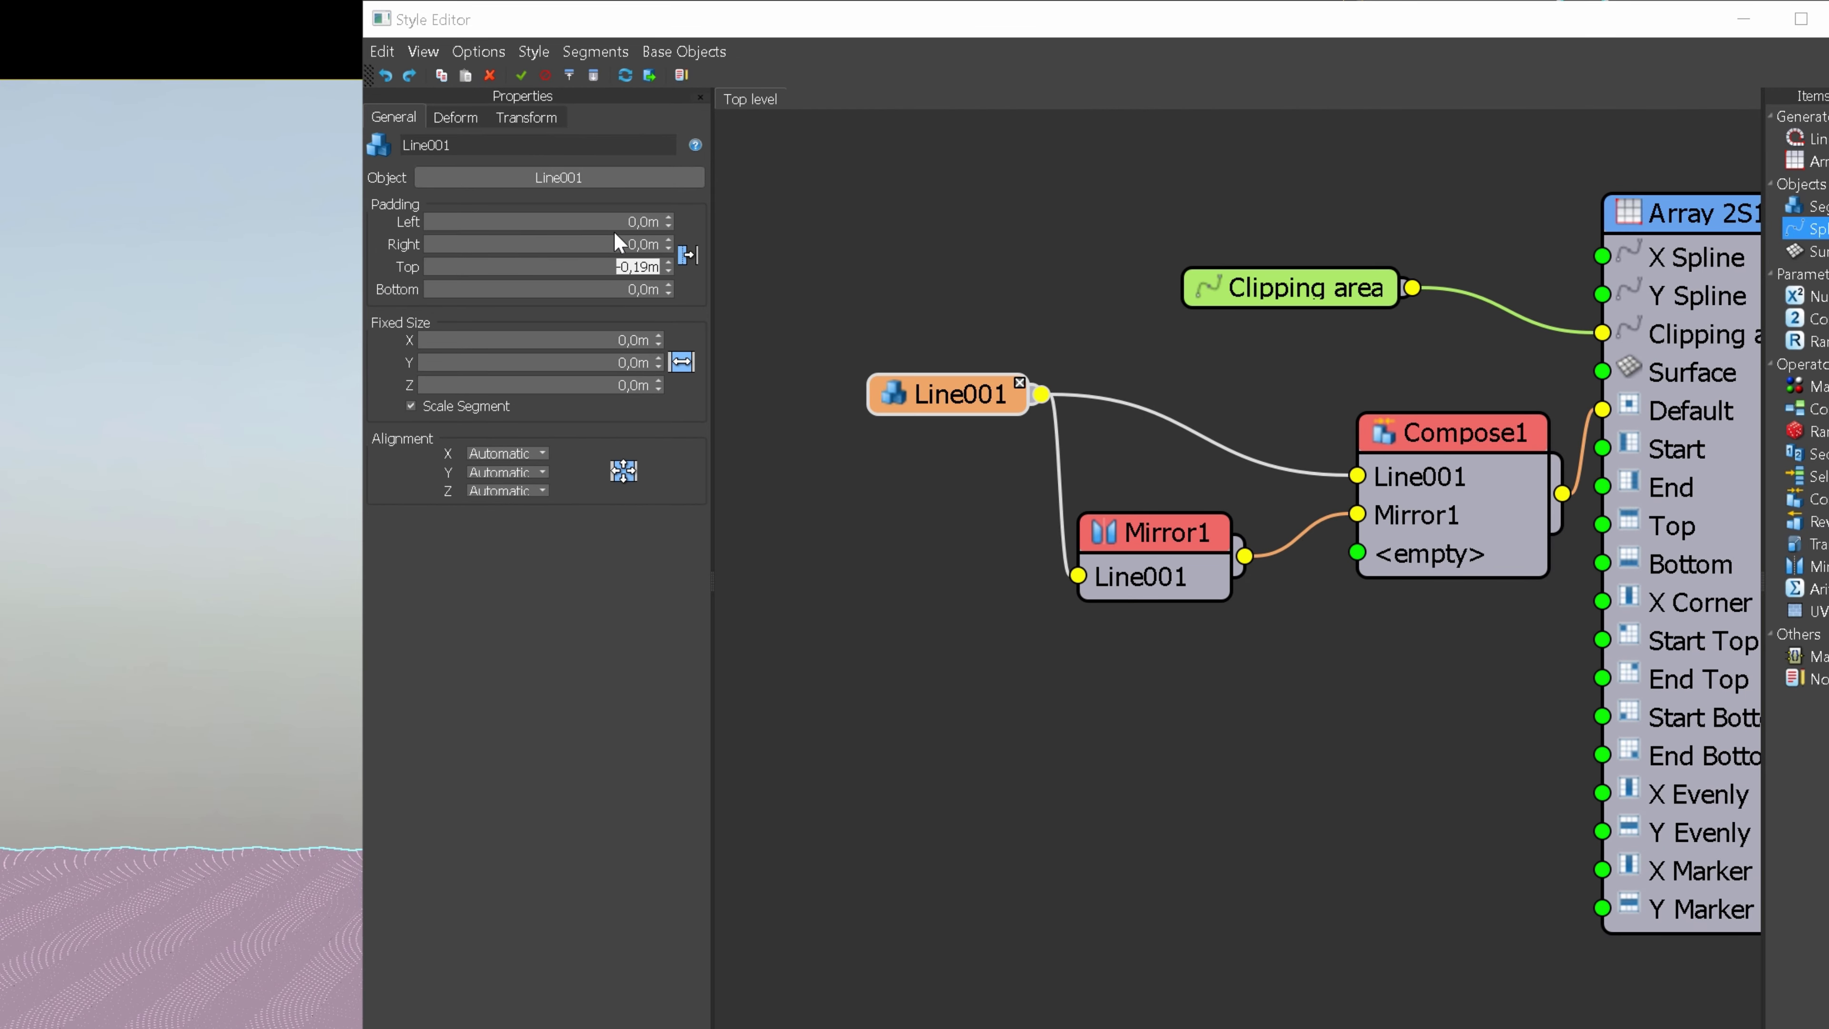
left_click(643, 244)
type("001")
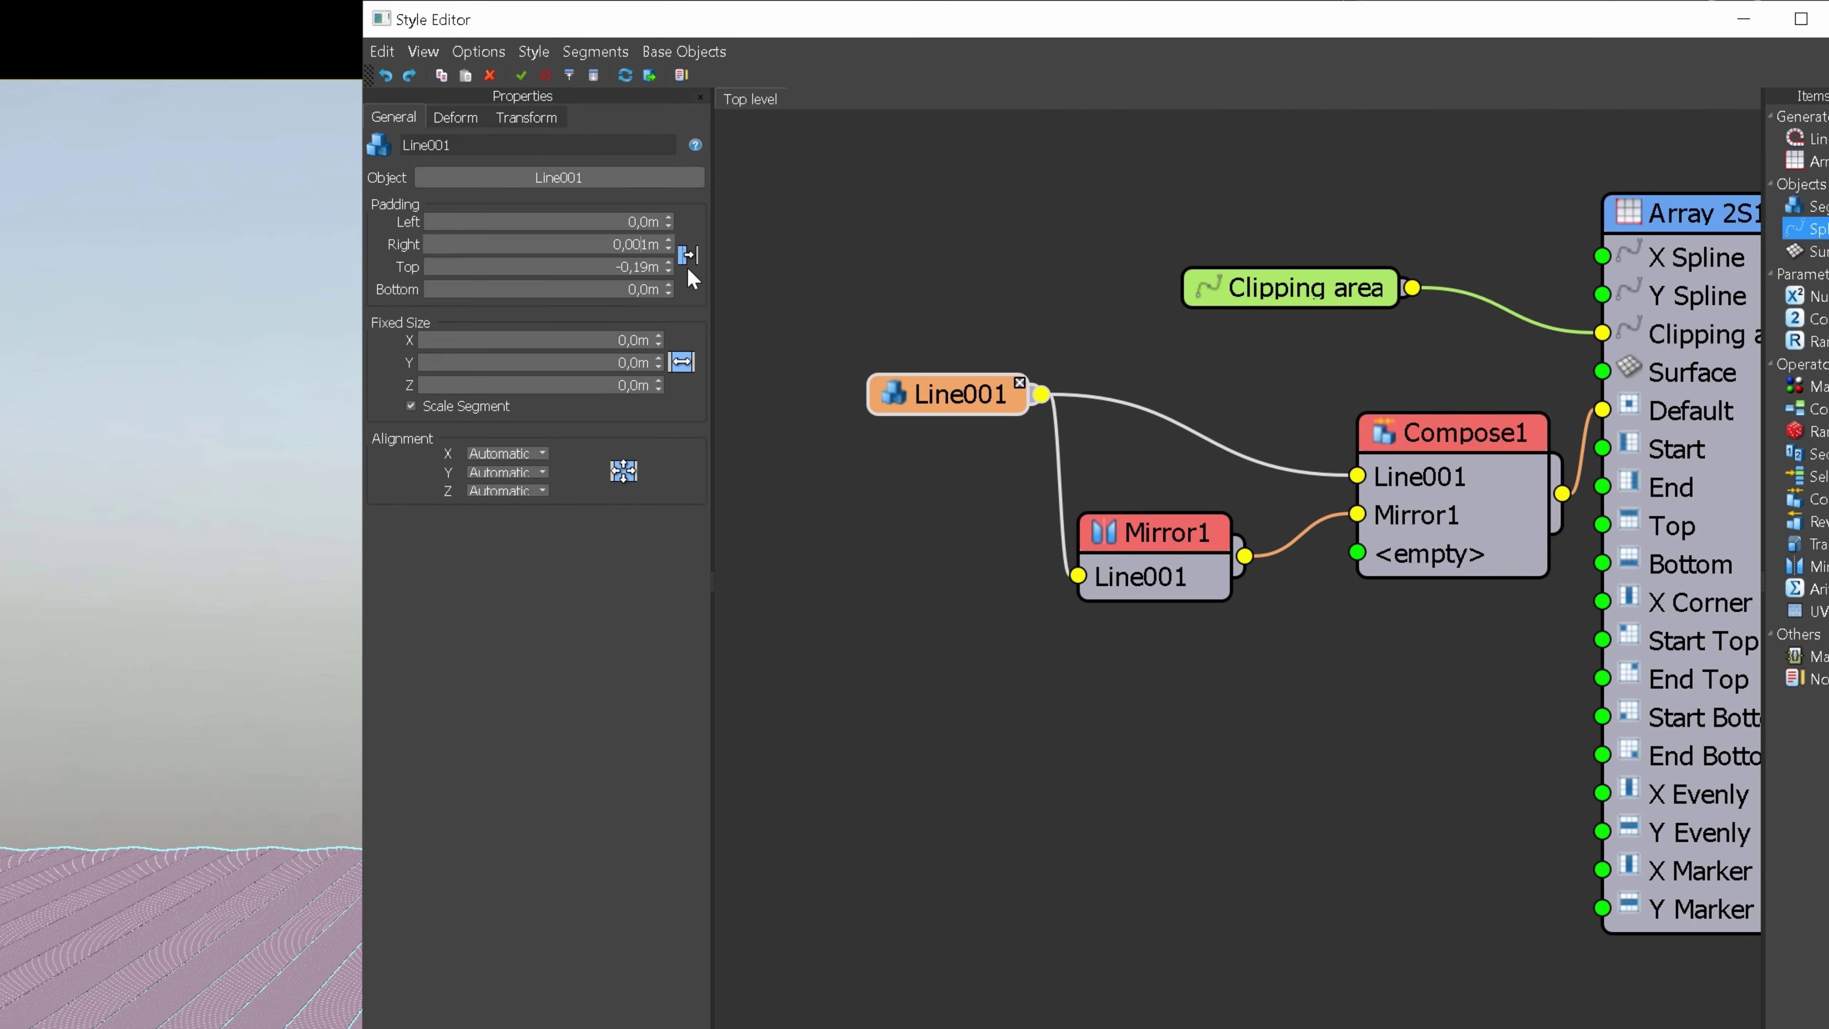
key("Return")
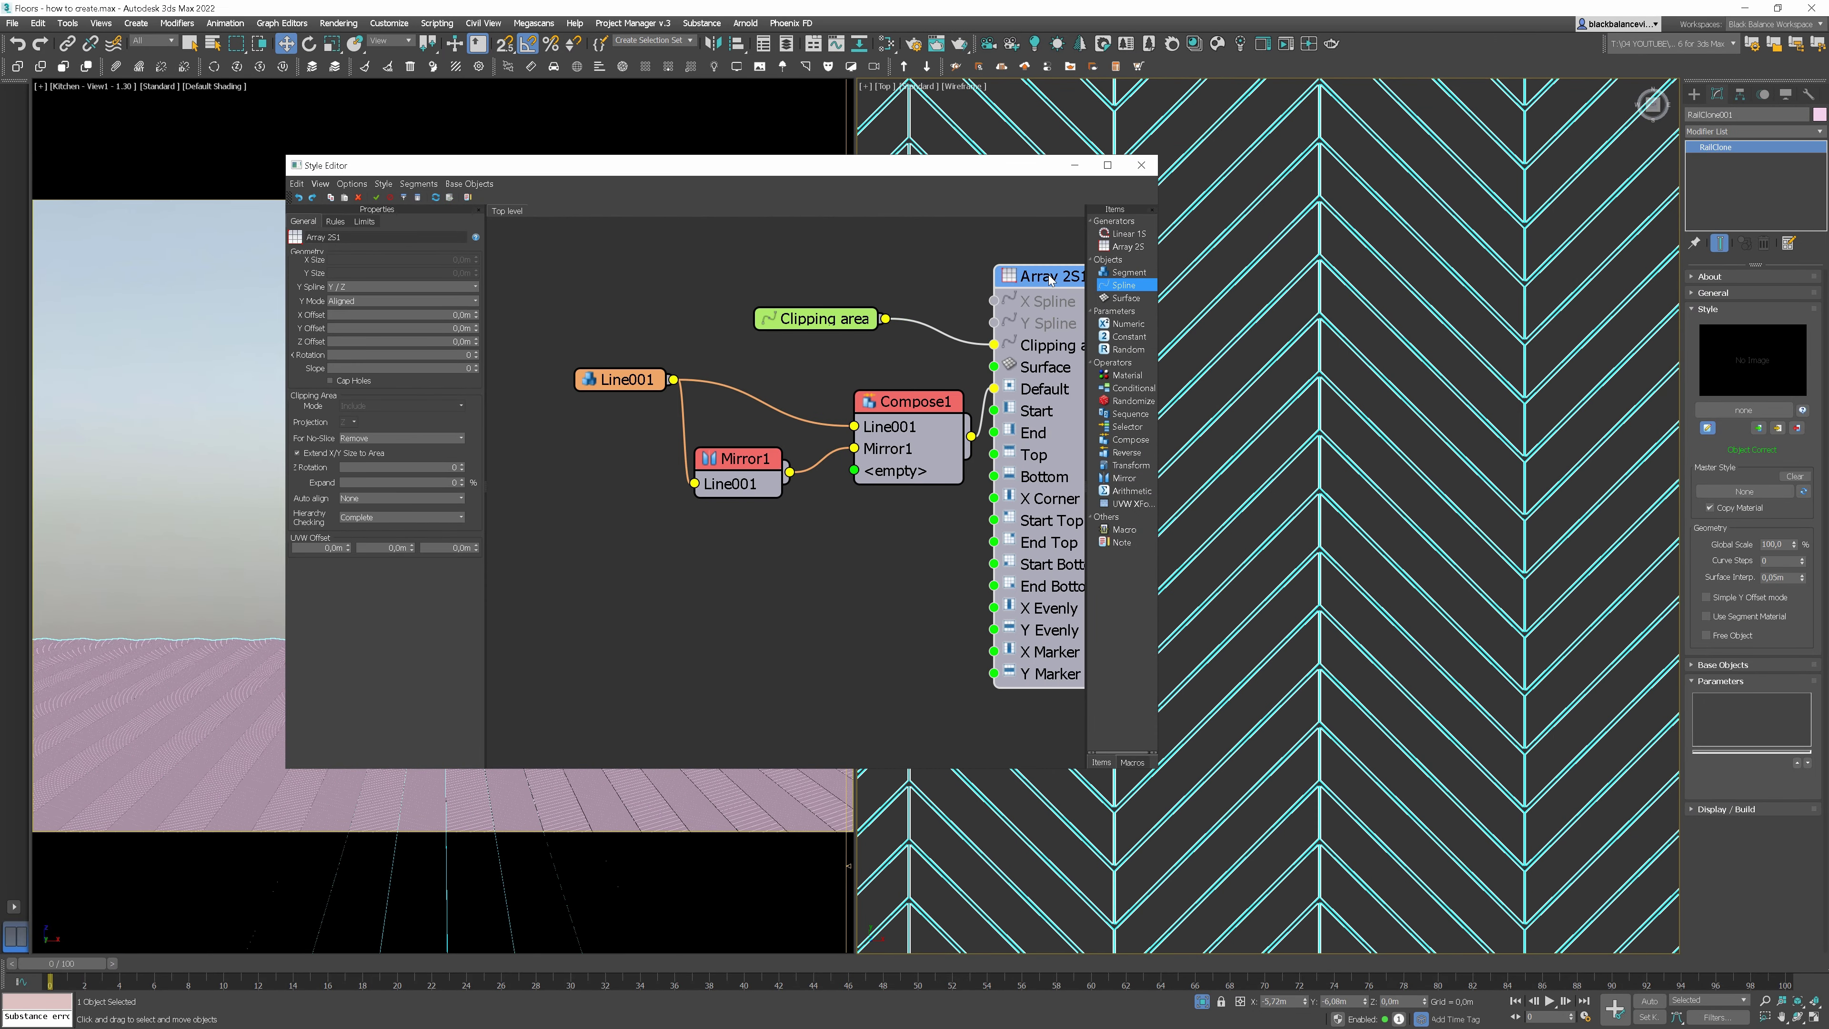
Pan across the herringbone in the top view and enable 2D Pan Zoom in the kitchen view
scroll(1345, 355, "down", 5)
middle_click_drag(1359, 634, 1348, 717)
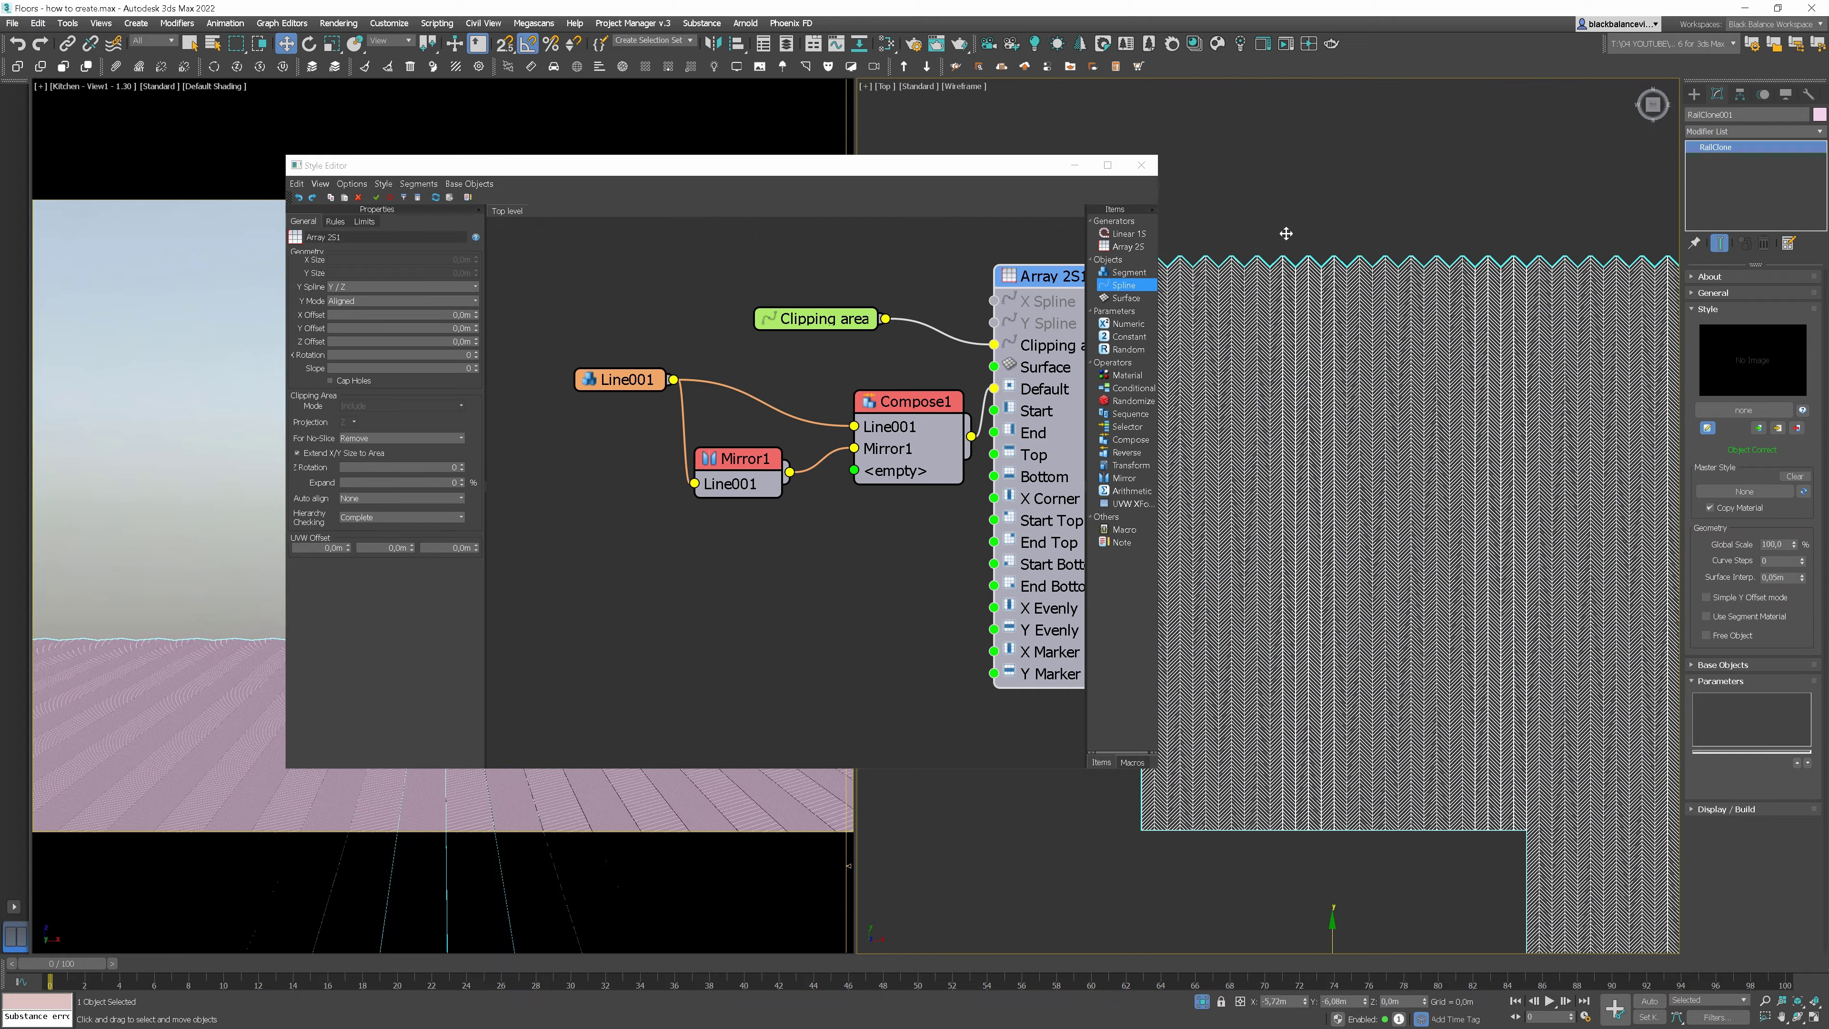
scroll(1299, 296, "up", 5)
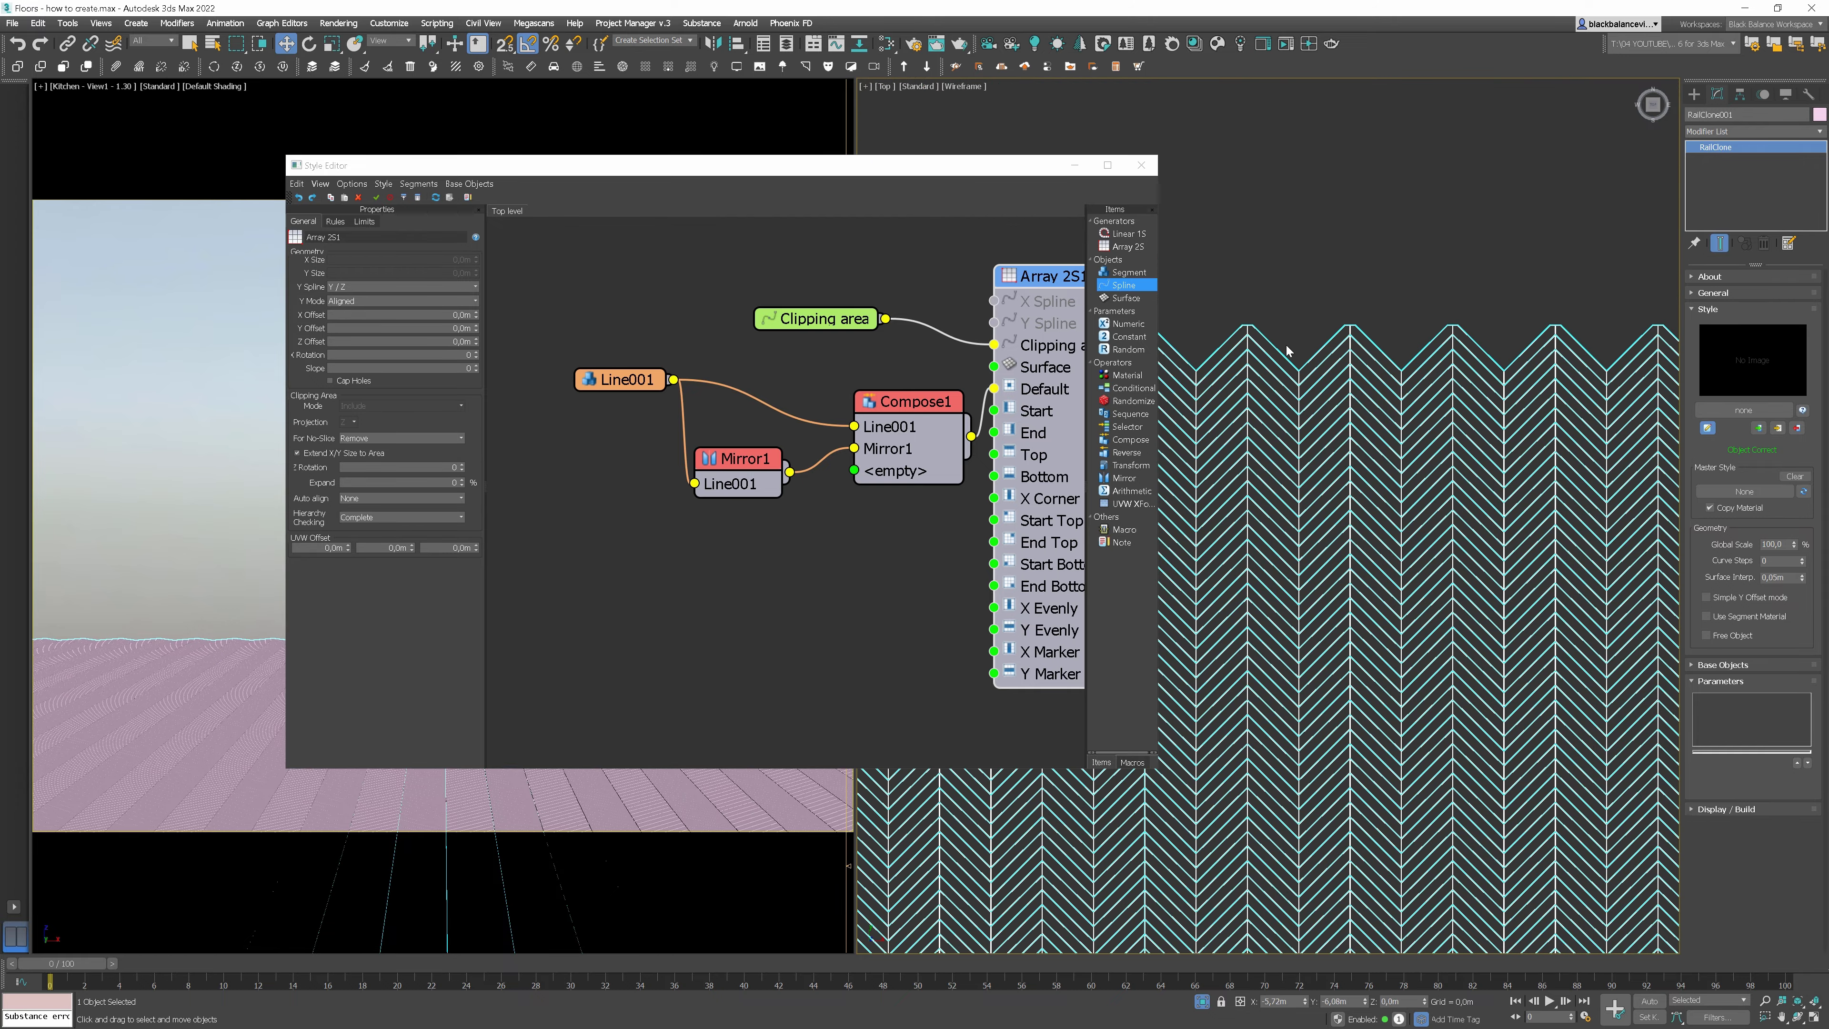
left_click(418, 482)
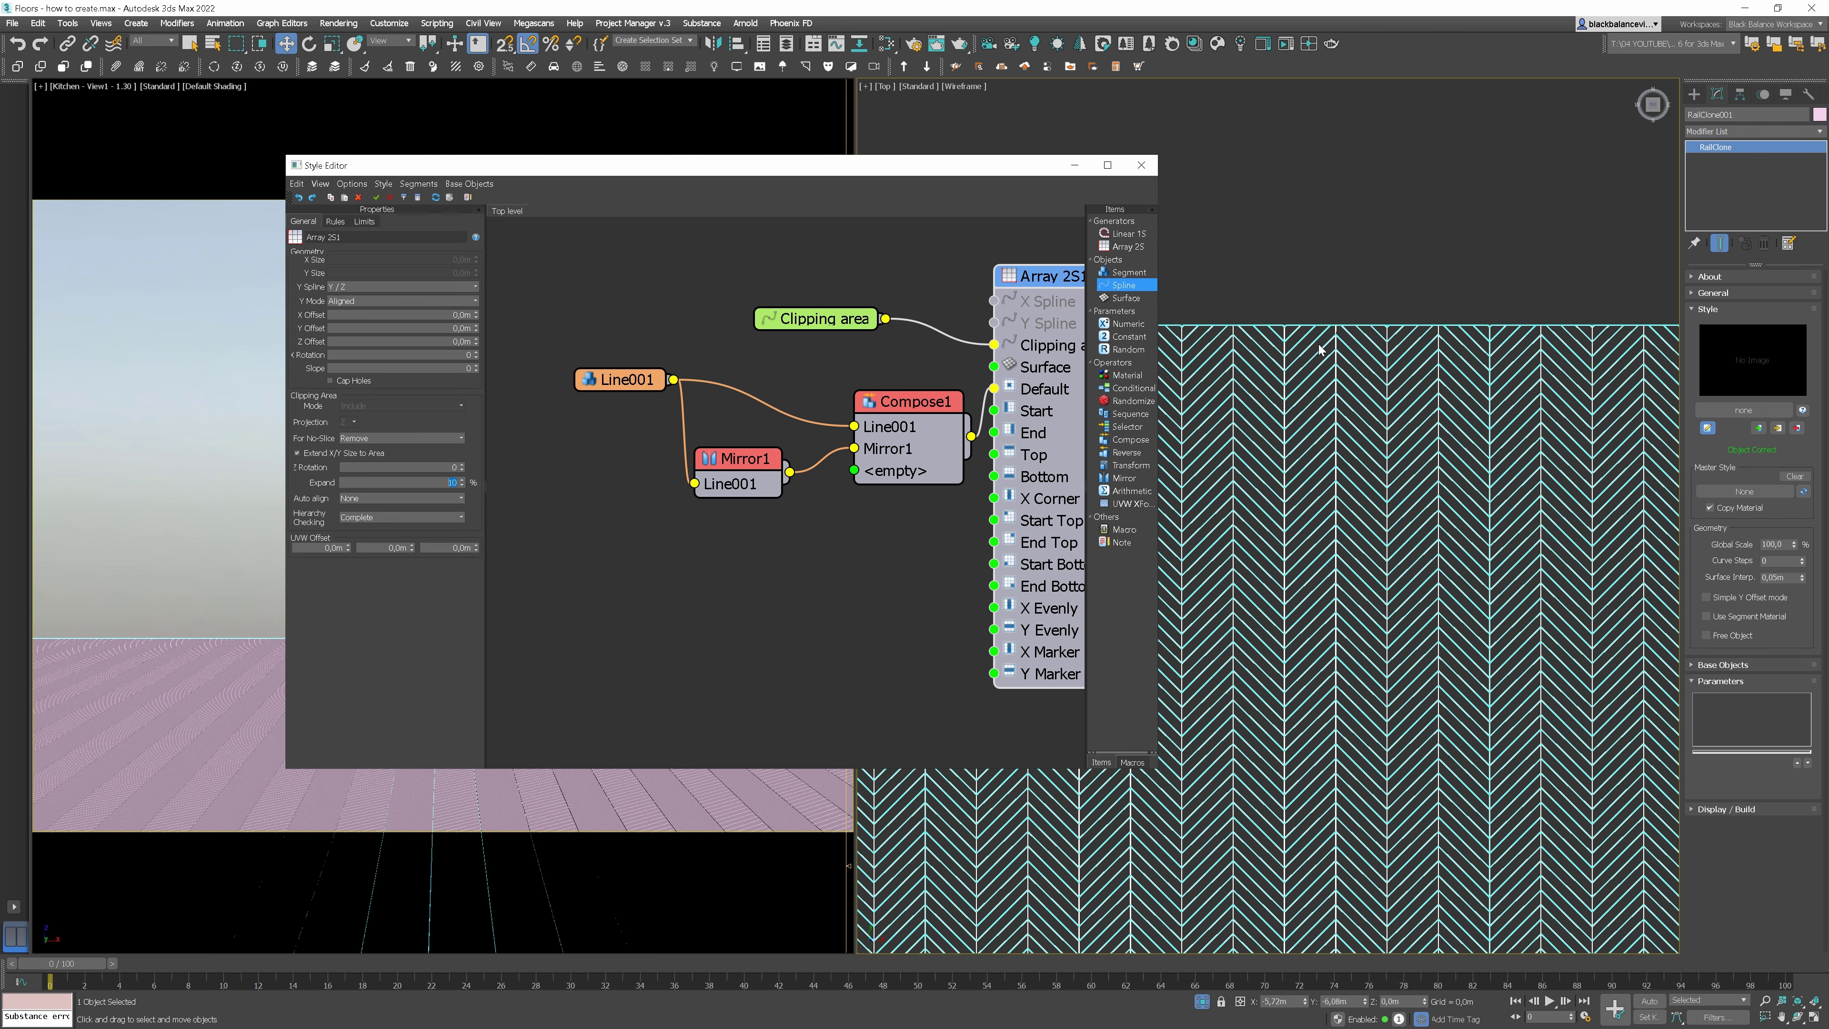
scroll(1336, 382, "down", 6)
right_click(258, 648)
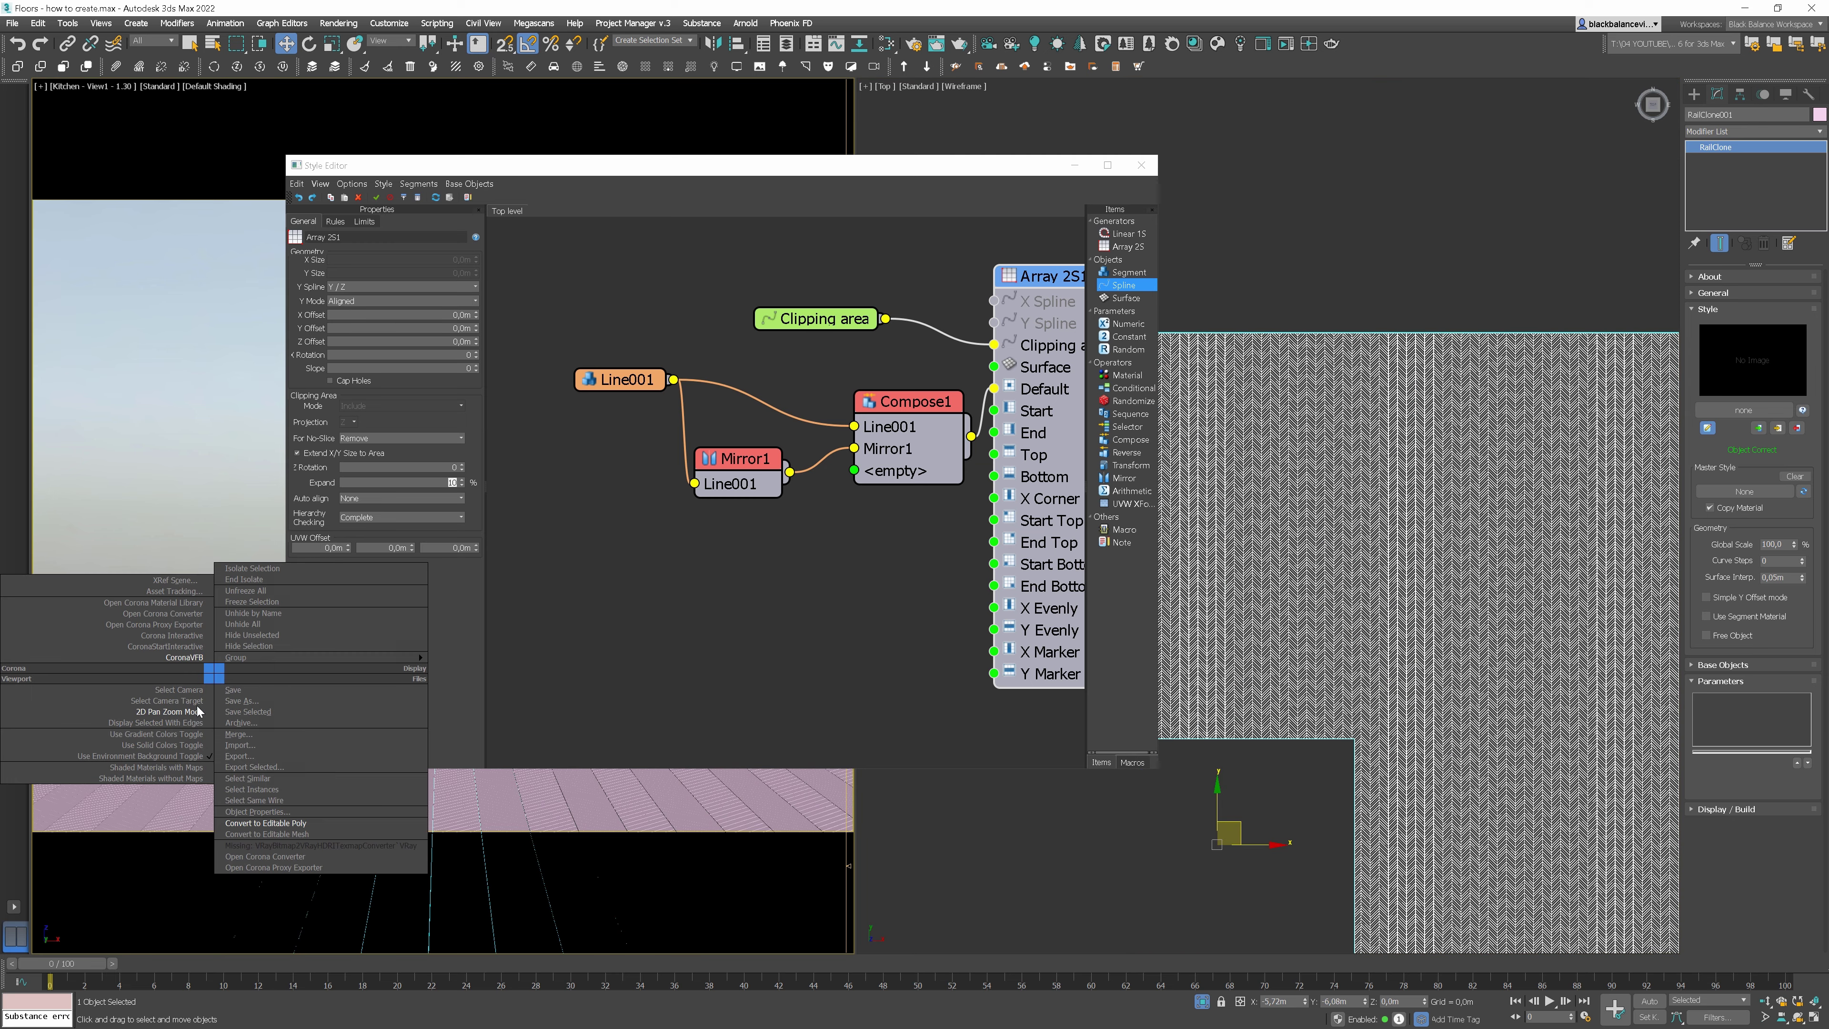
left_click(157, 721)
scroll(192, 737, "up", 10)
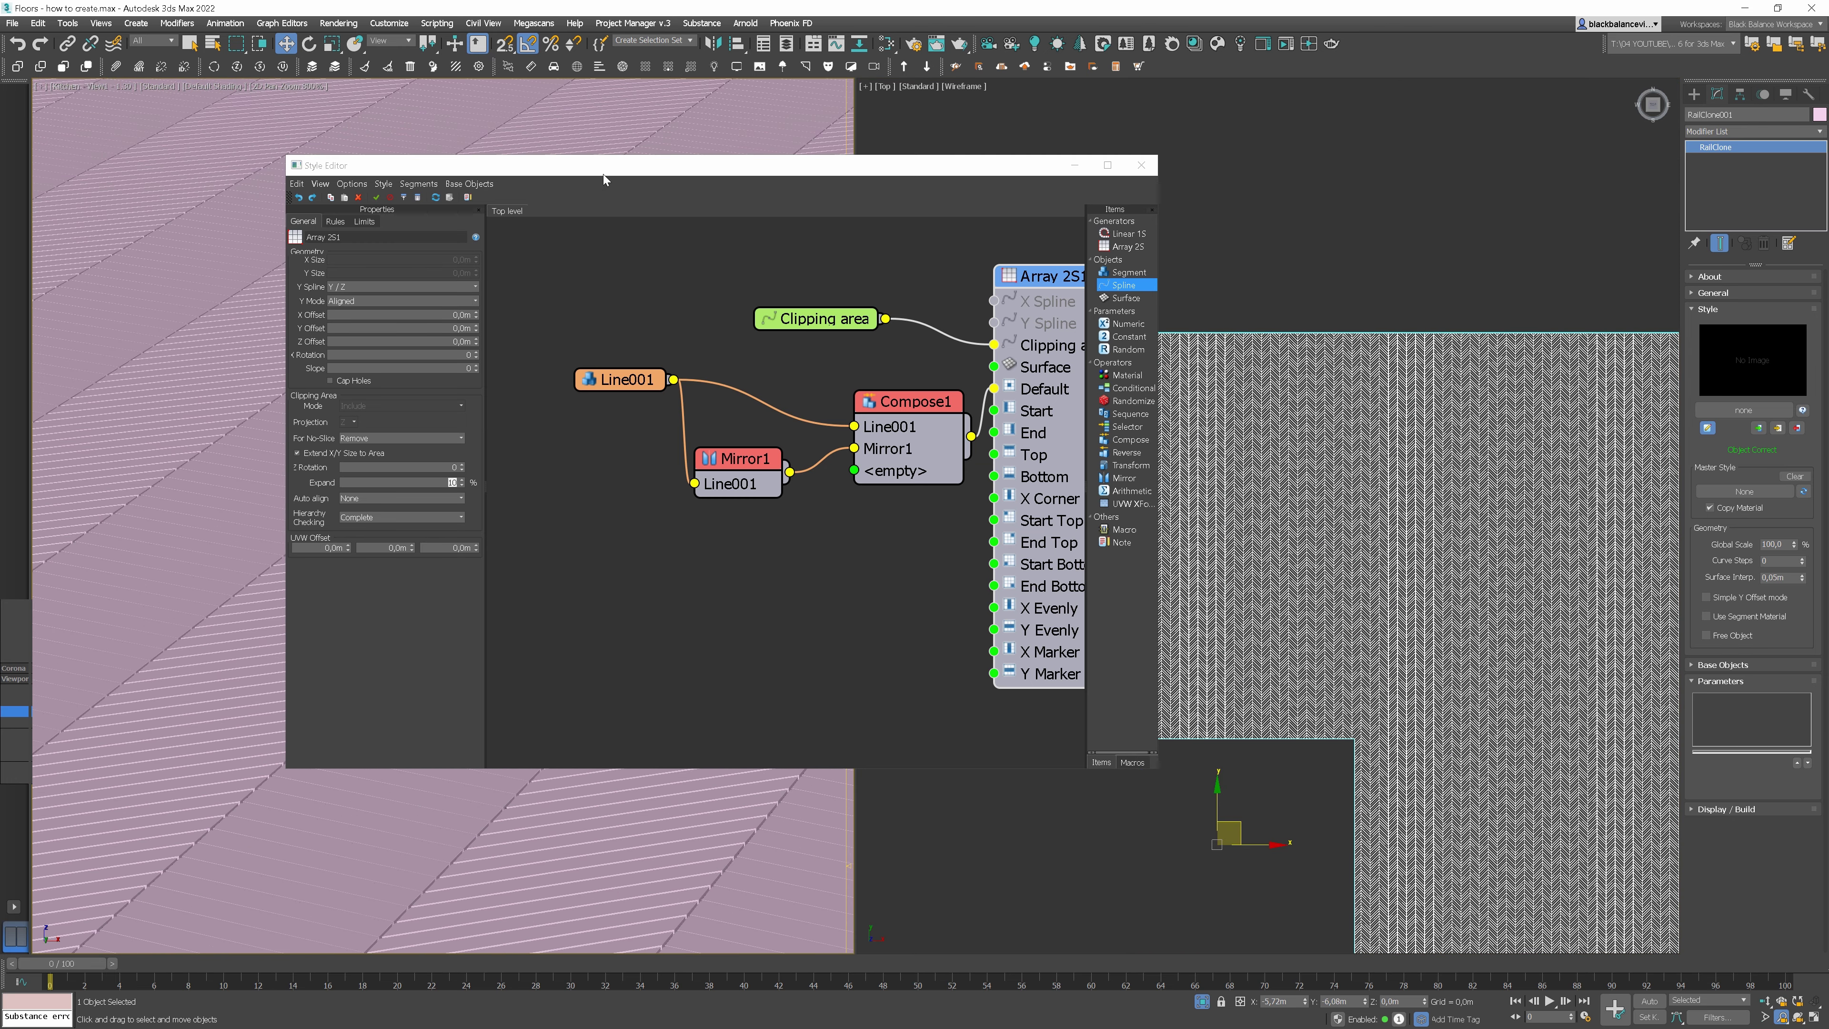
Give Line001 a random Z translation maximum of 0,005m
left_click_drag(632, 171, 1128, 160)
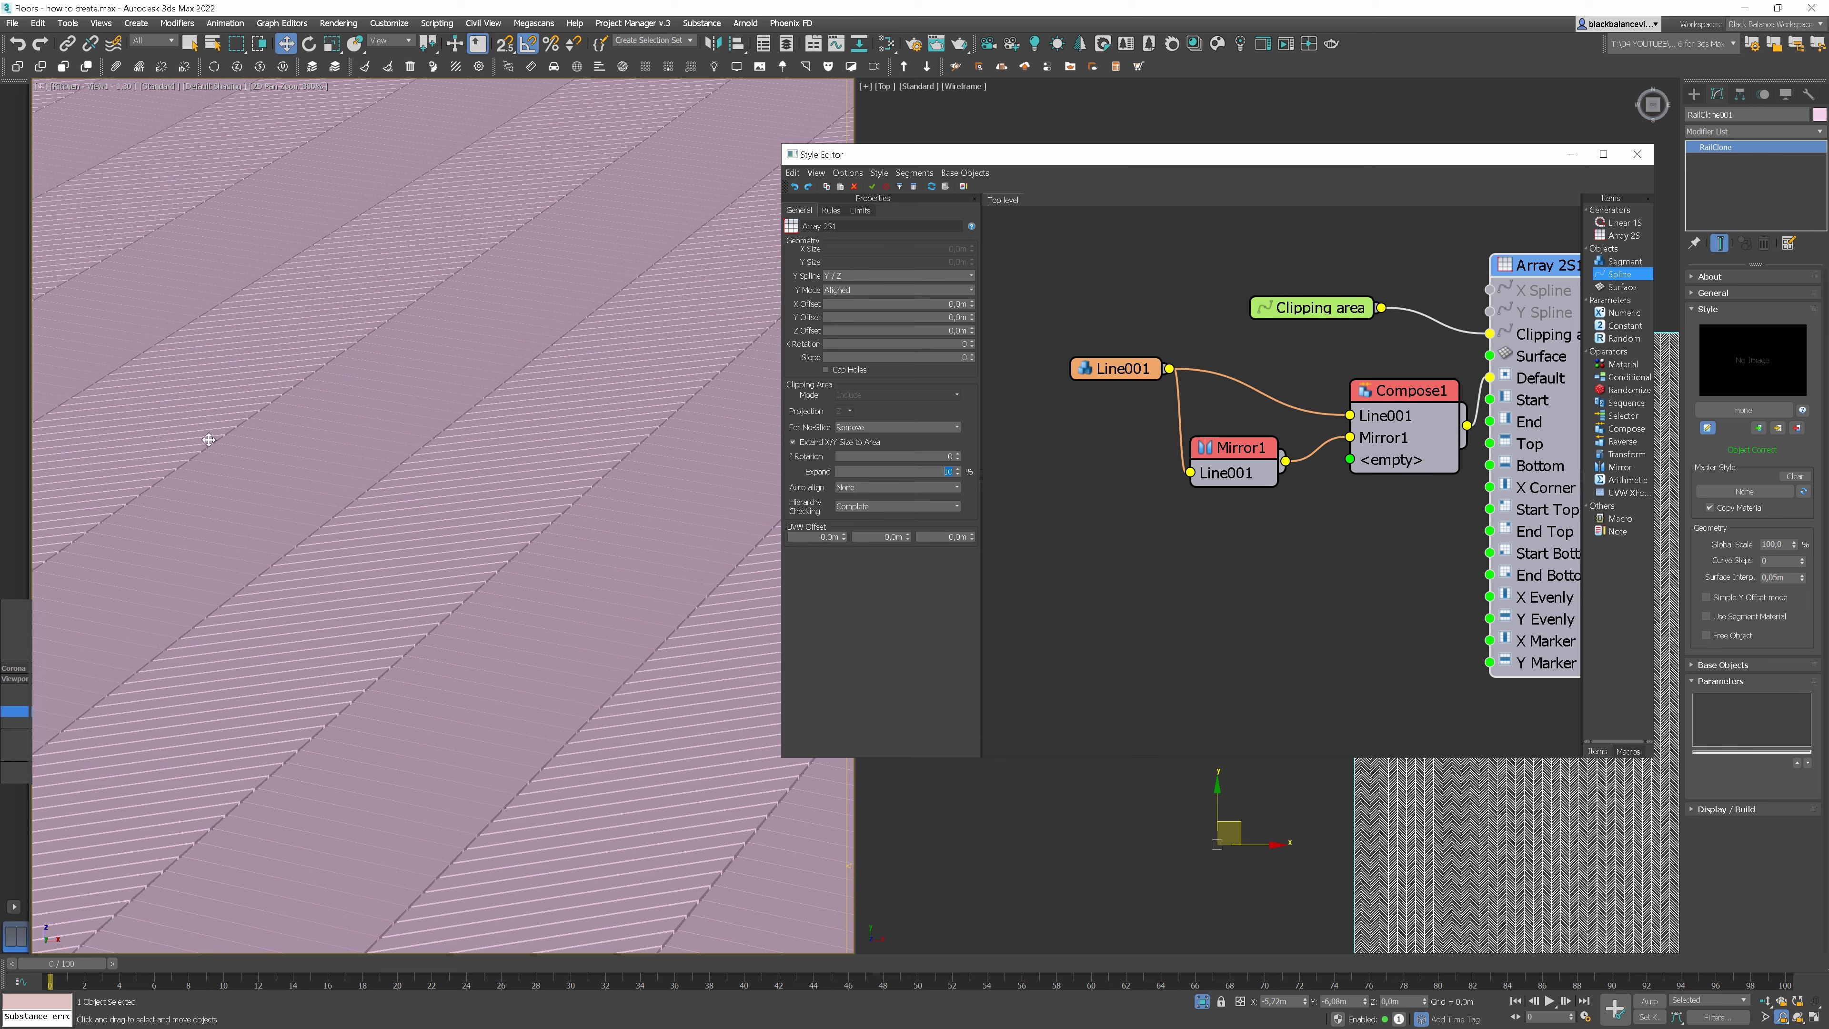
left_click(1118, 370)
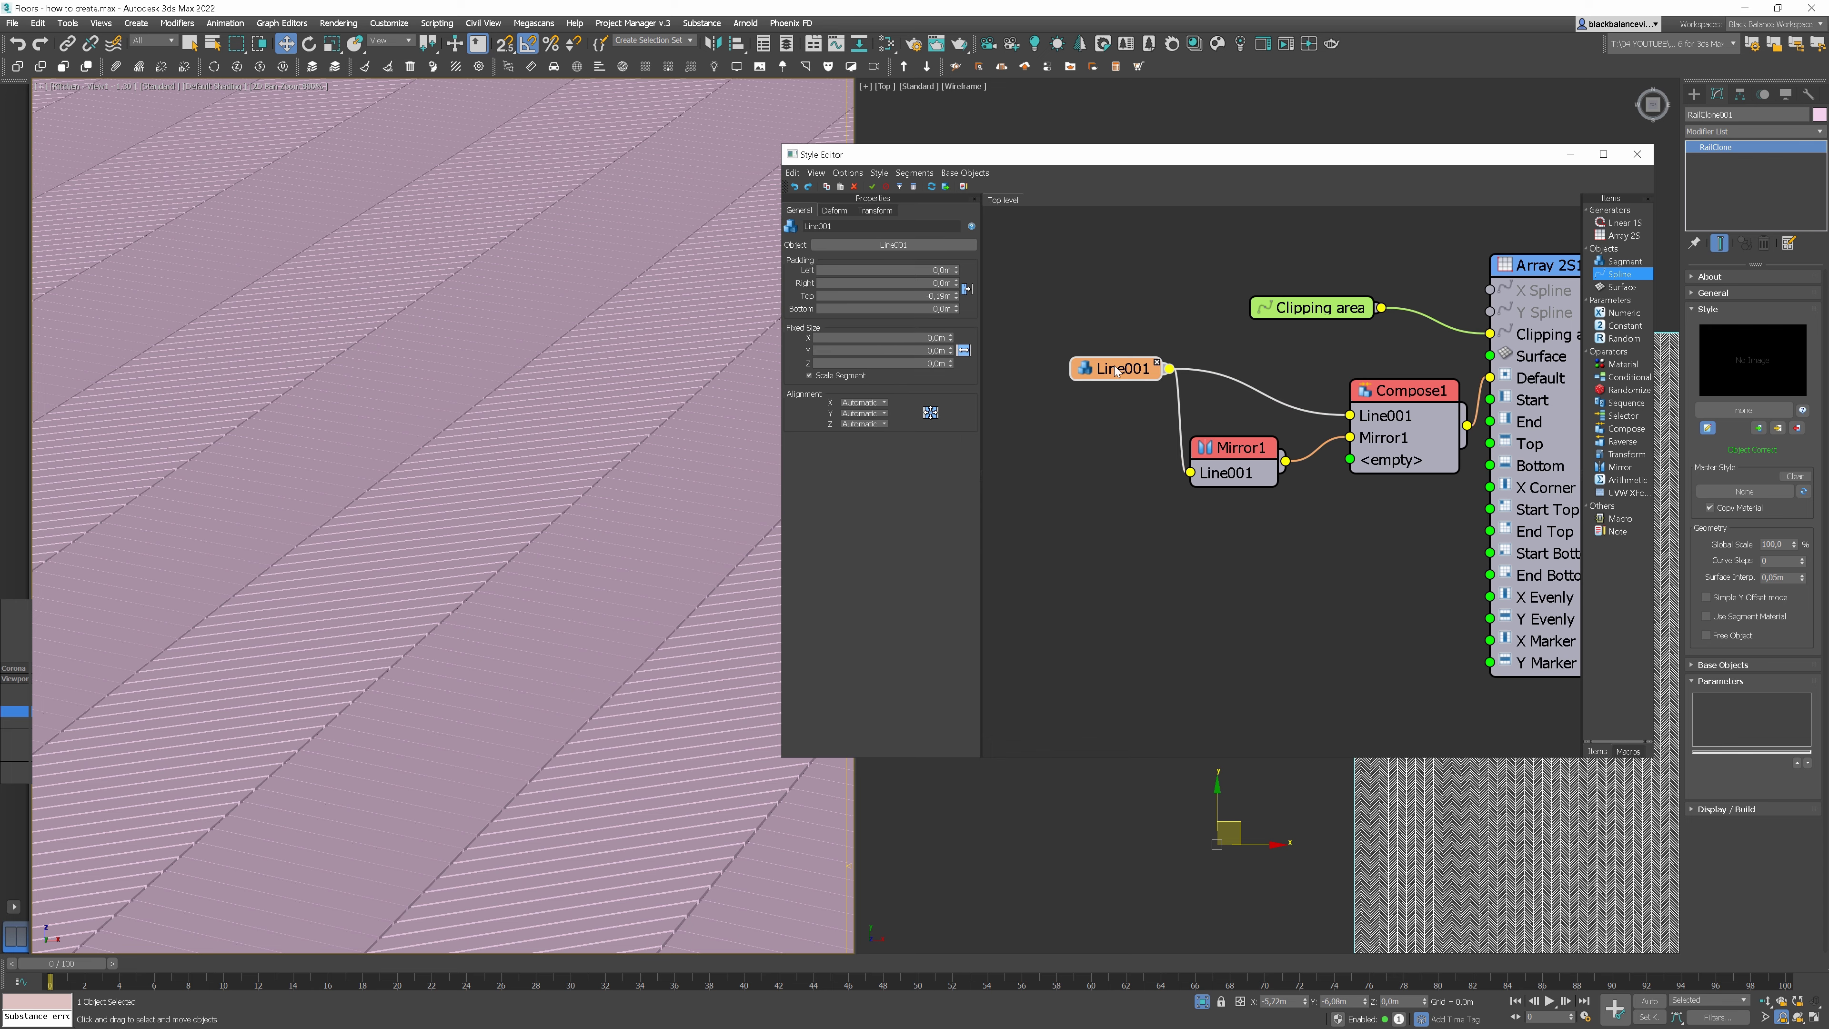
left_click(875, 210)
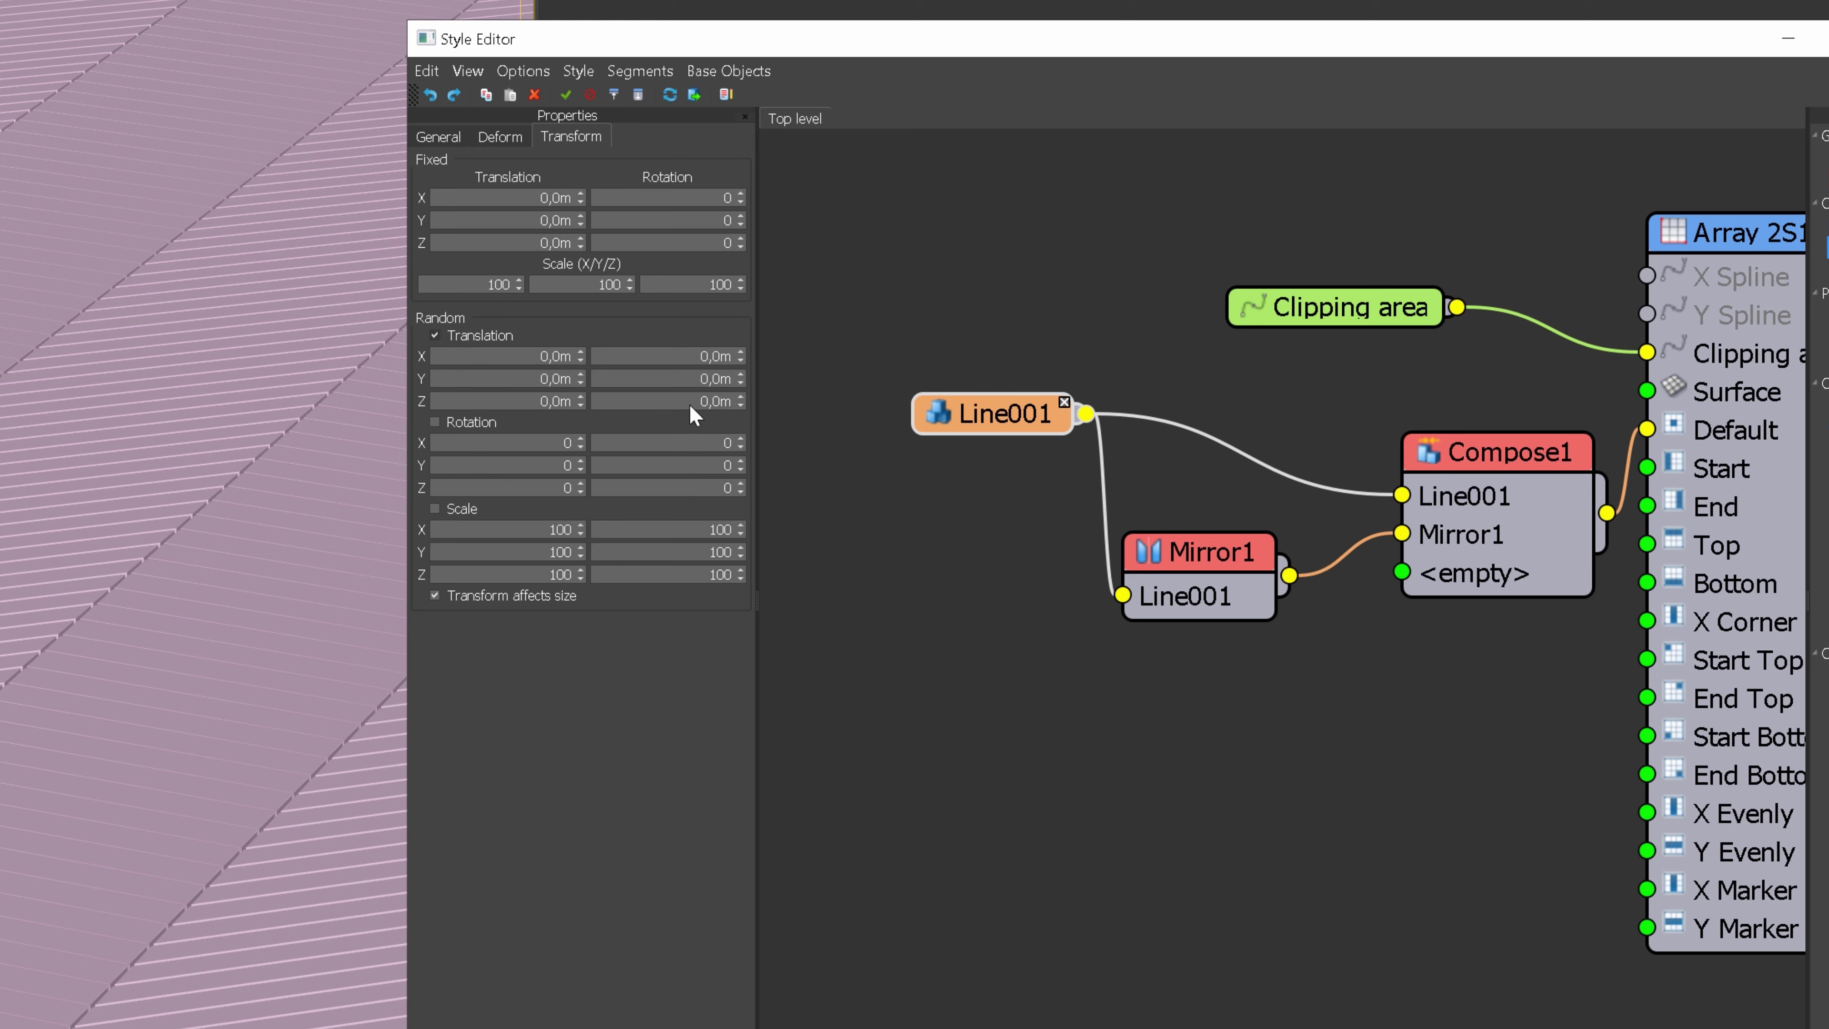
double_click(721, 401)
type(",1")
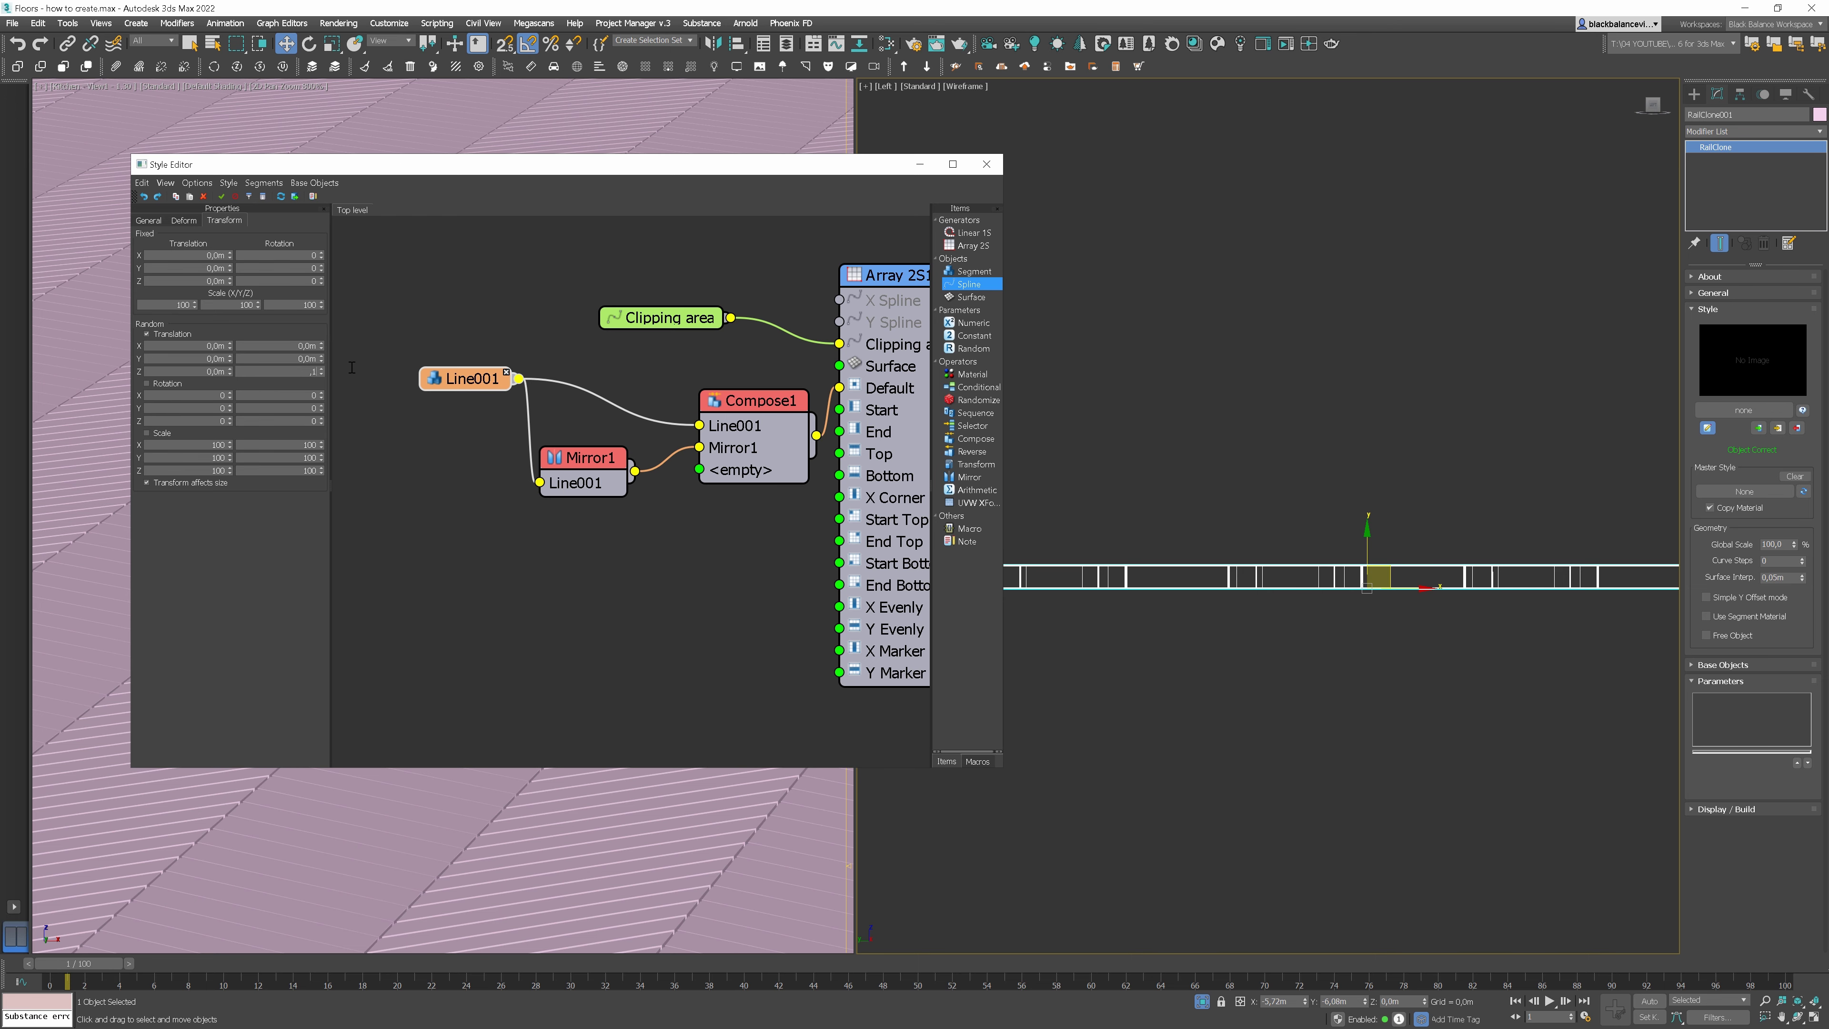
key("Return")
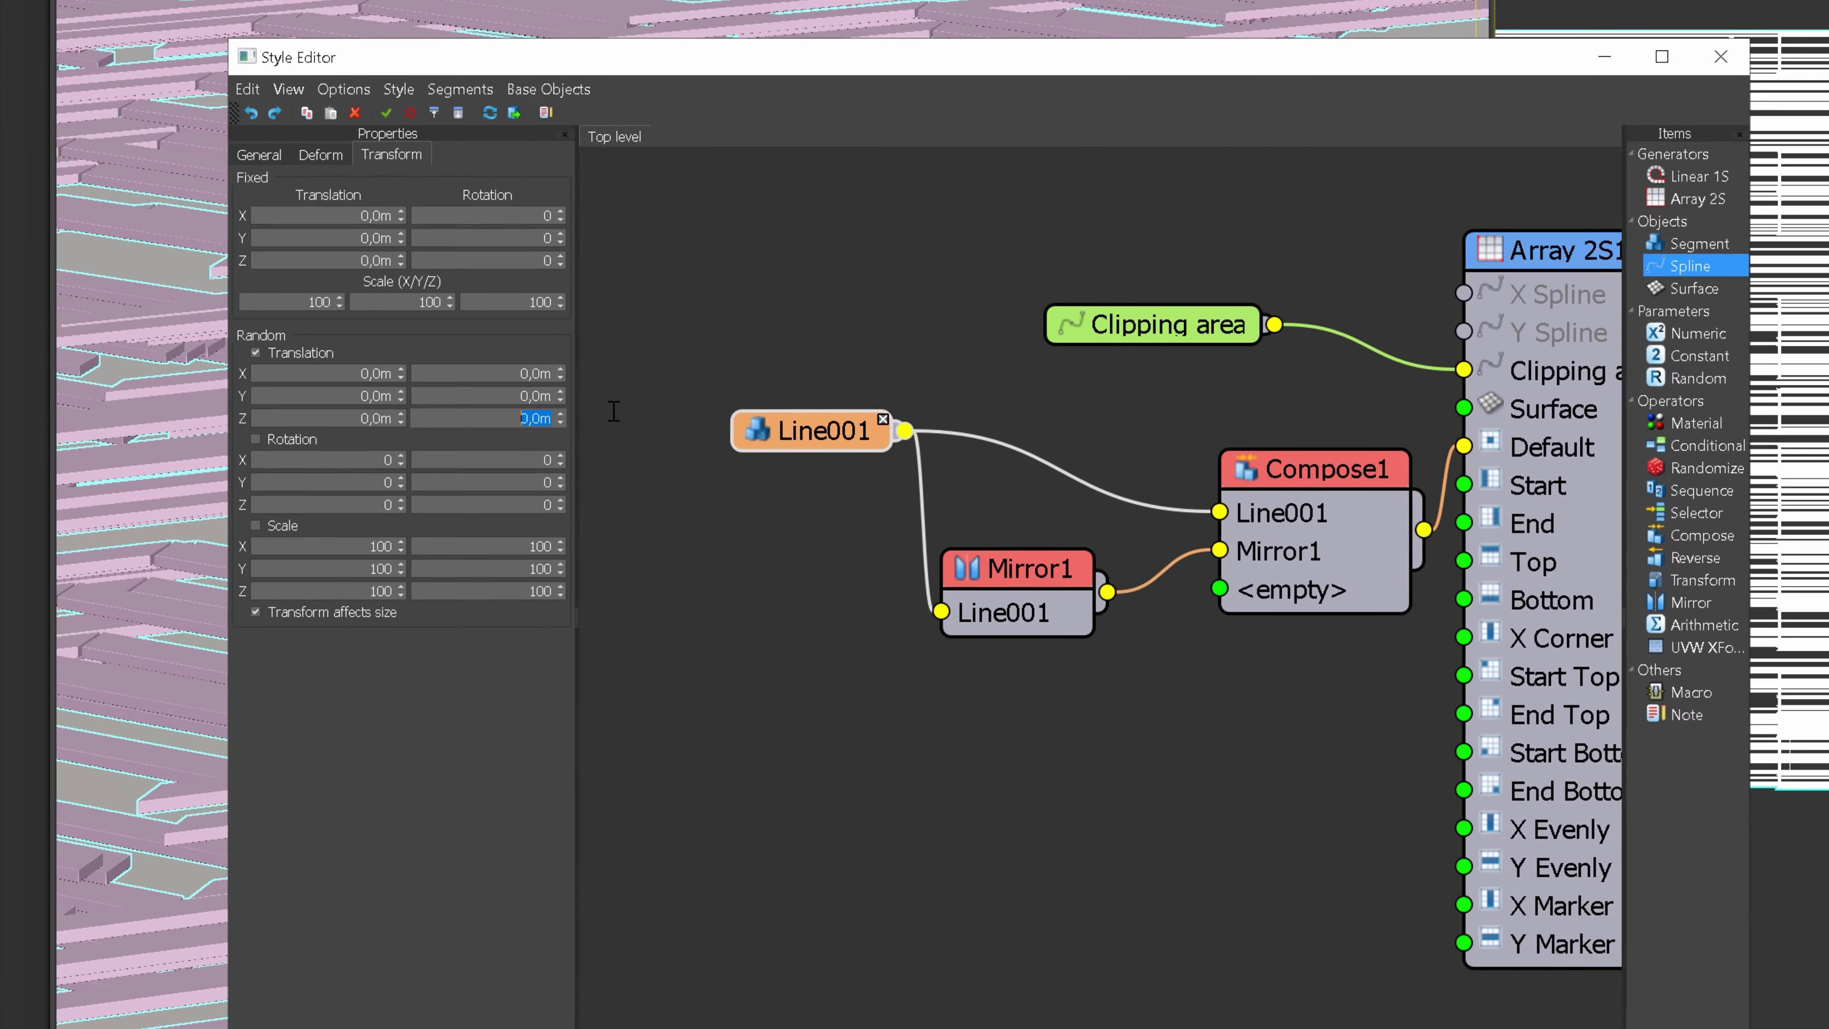
type(",005")
key("Return")
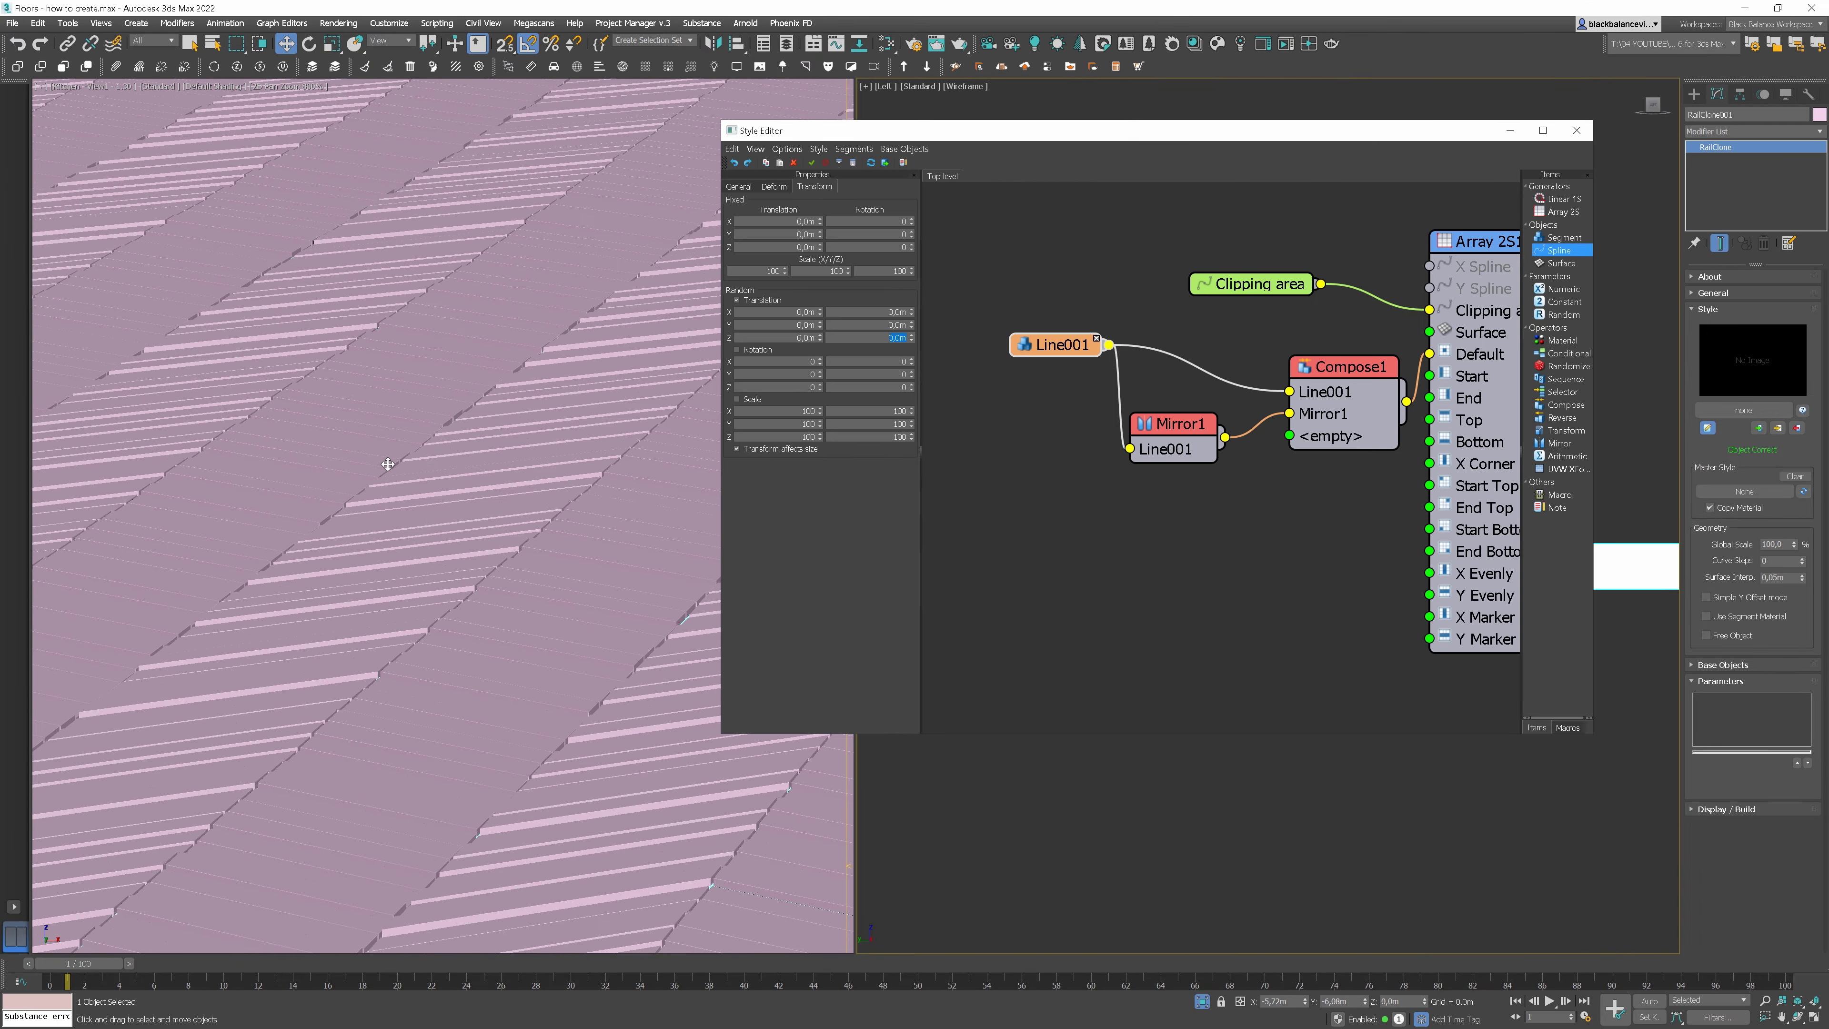
Move Compose1, Mirror1 and Line001 left into a tidier node layout
scroll(387, 464, "down", 5)
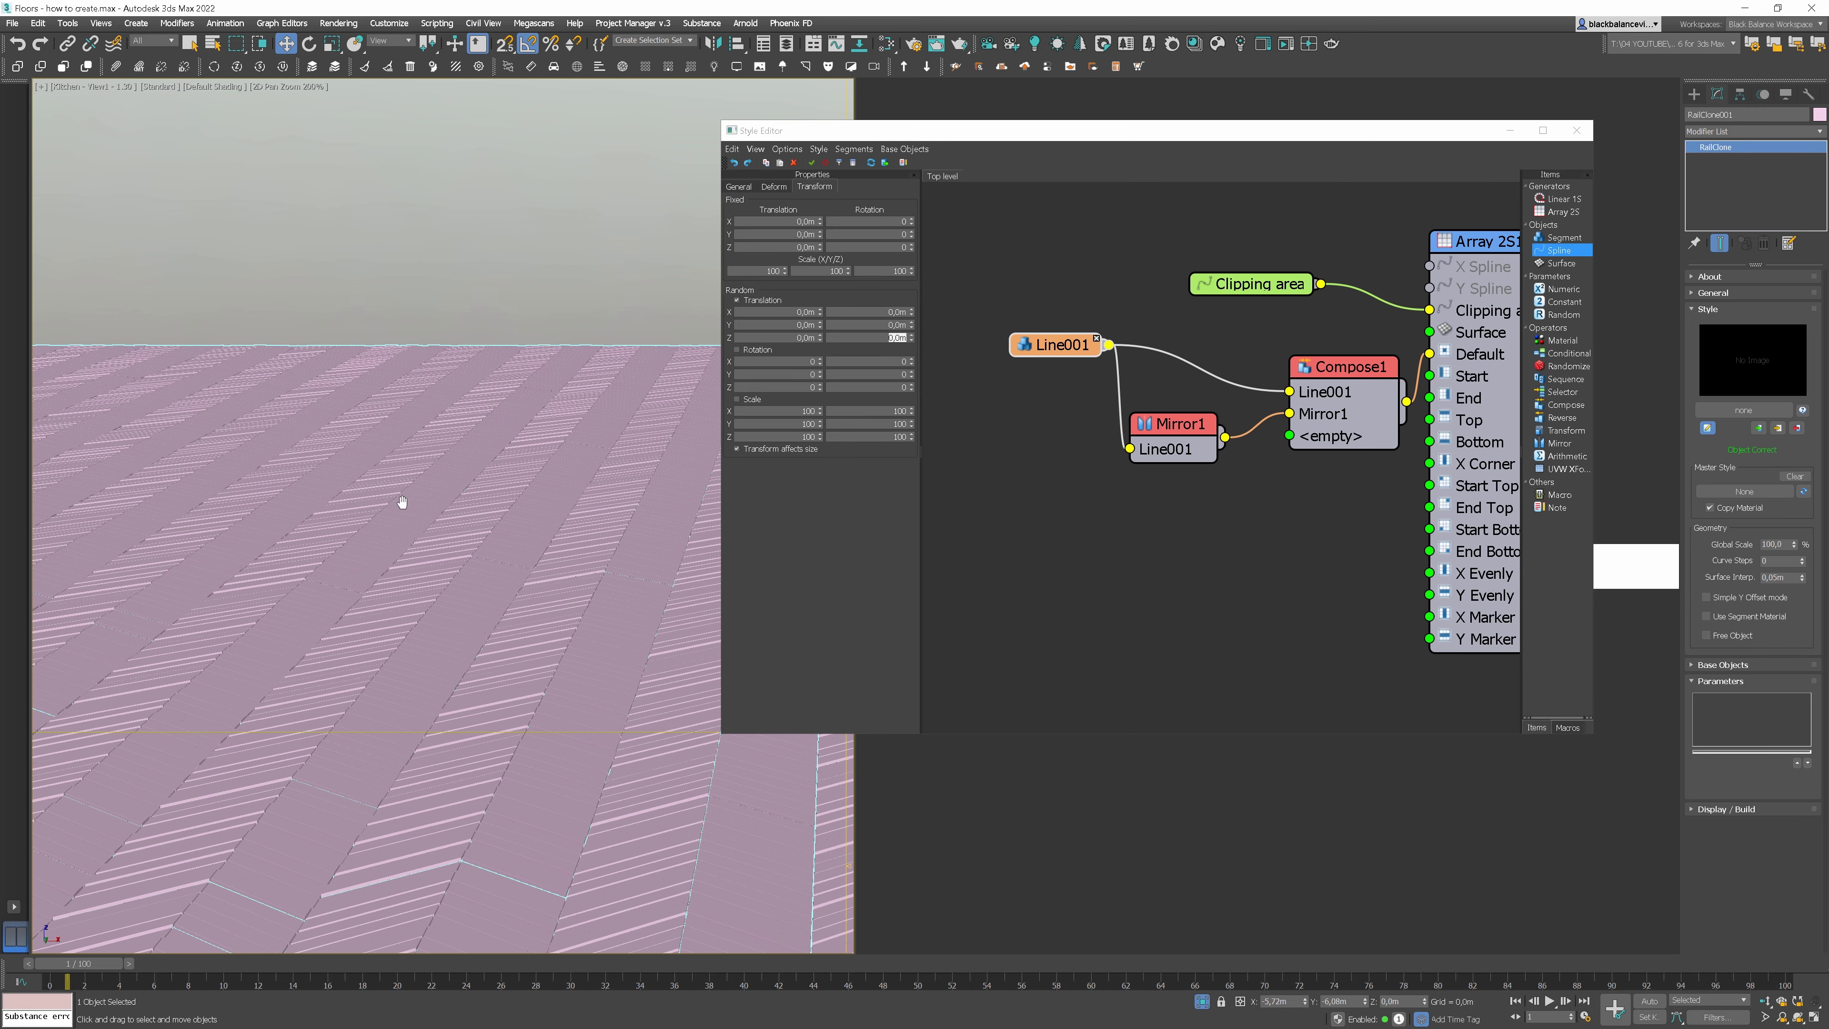
scroll(423, 493, "up", 5)
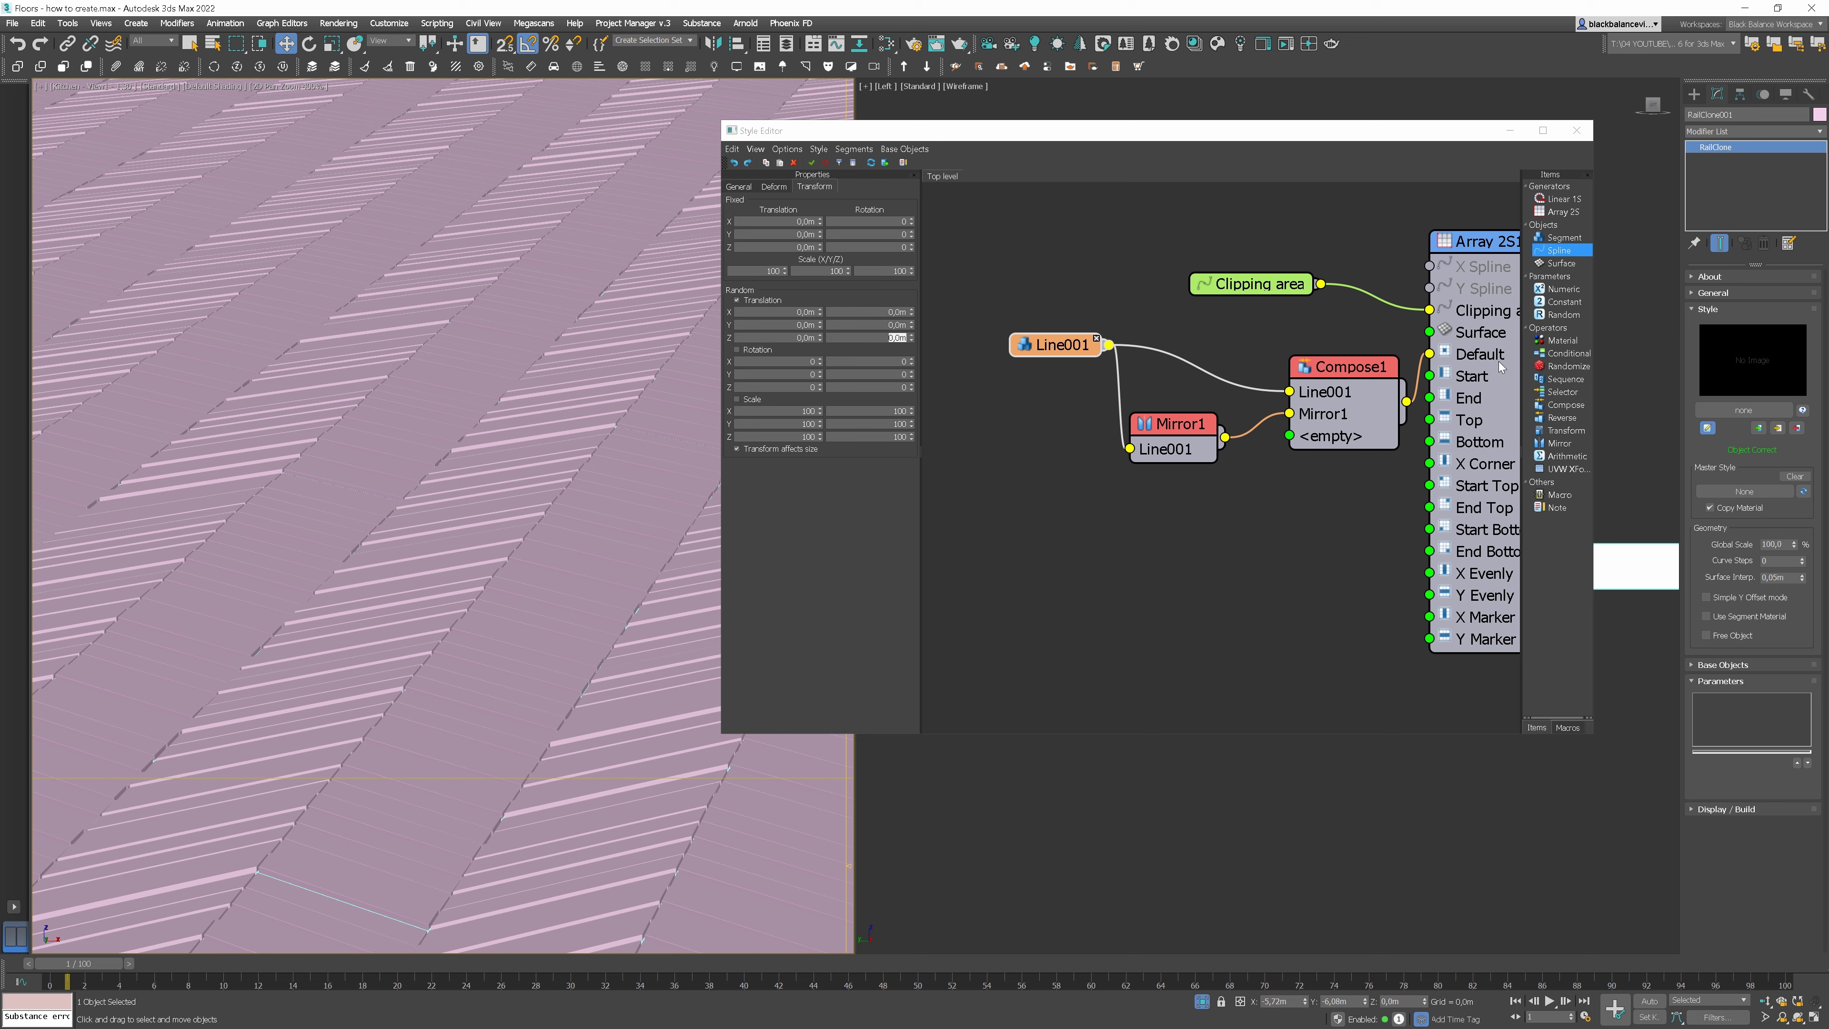
middle_click_drag(1499, 367, 1340, 371)
scroll(1339, 371, "down", 1)
left_click(1289, 424)
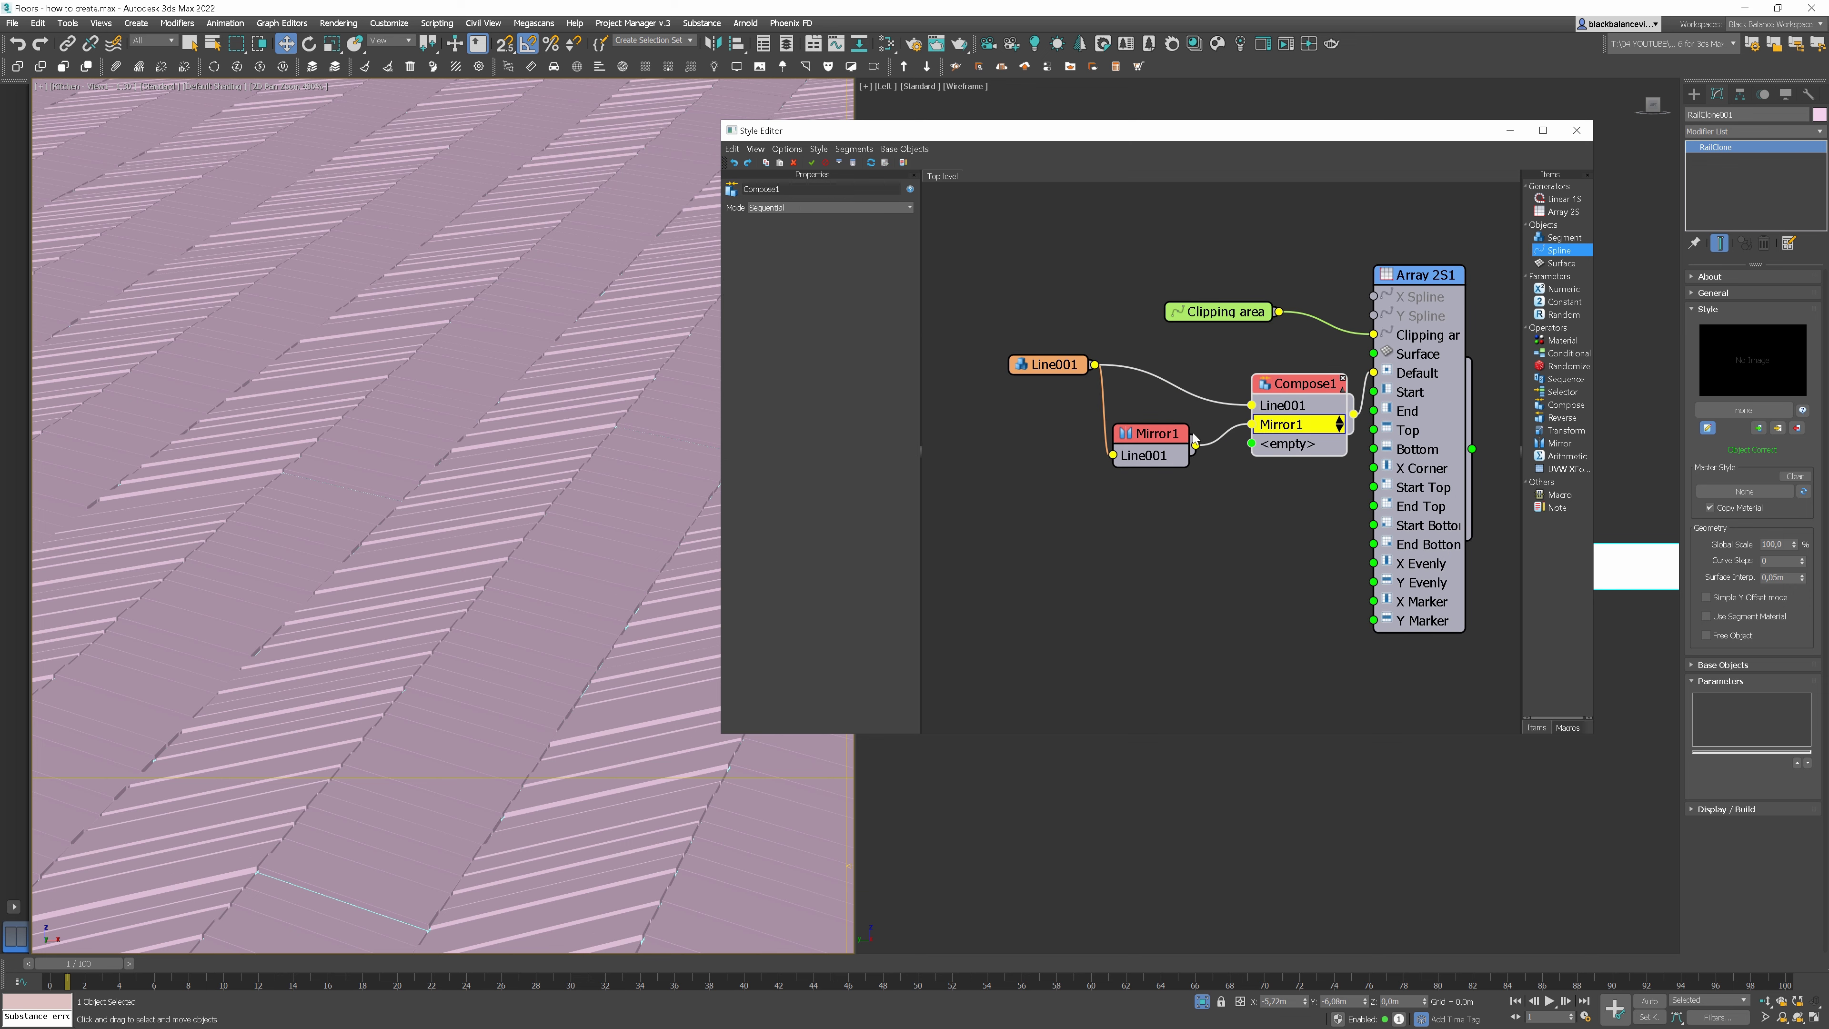
left_click_drag(1304, 383, 1226, 376)
left_click_drag(1150, 433, 1071, 441)
Add a Material1 node fed by Compose1 with material ID mode kept on Random
left_click_drag(1048, 363, 988, 366)
left_click(1230, 488)
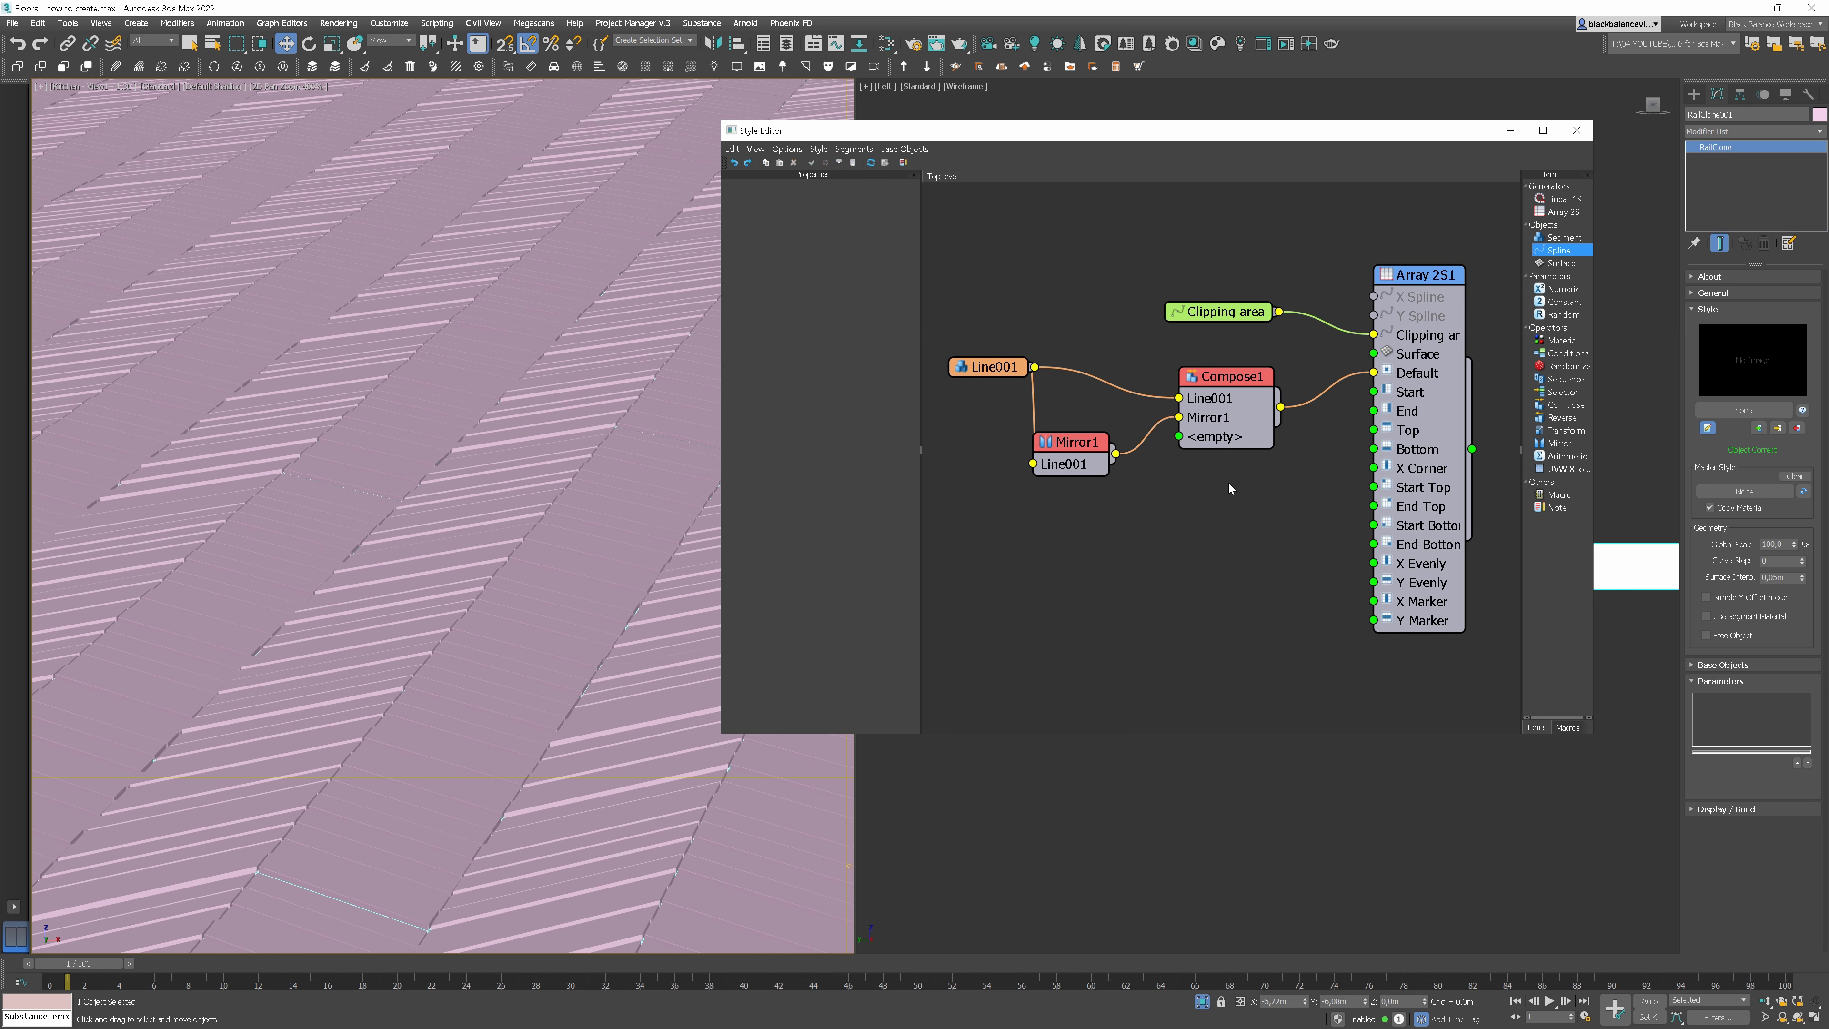
left_click_drag(1563, 340, 1358, 453)
left_click(1353, 450)
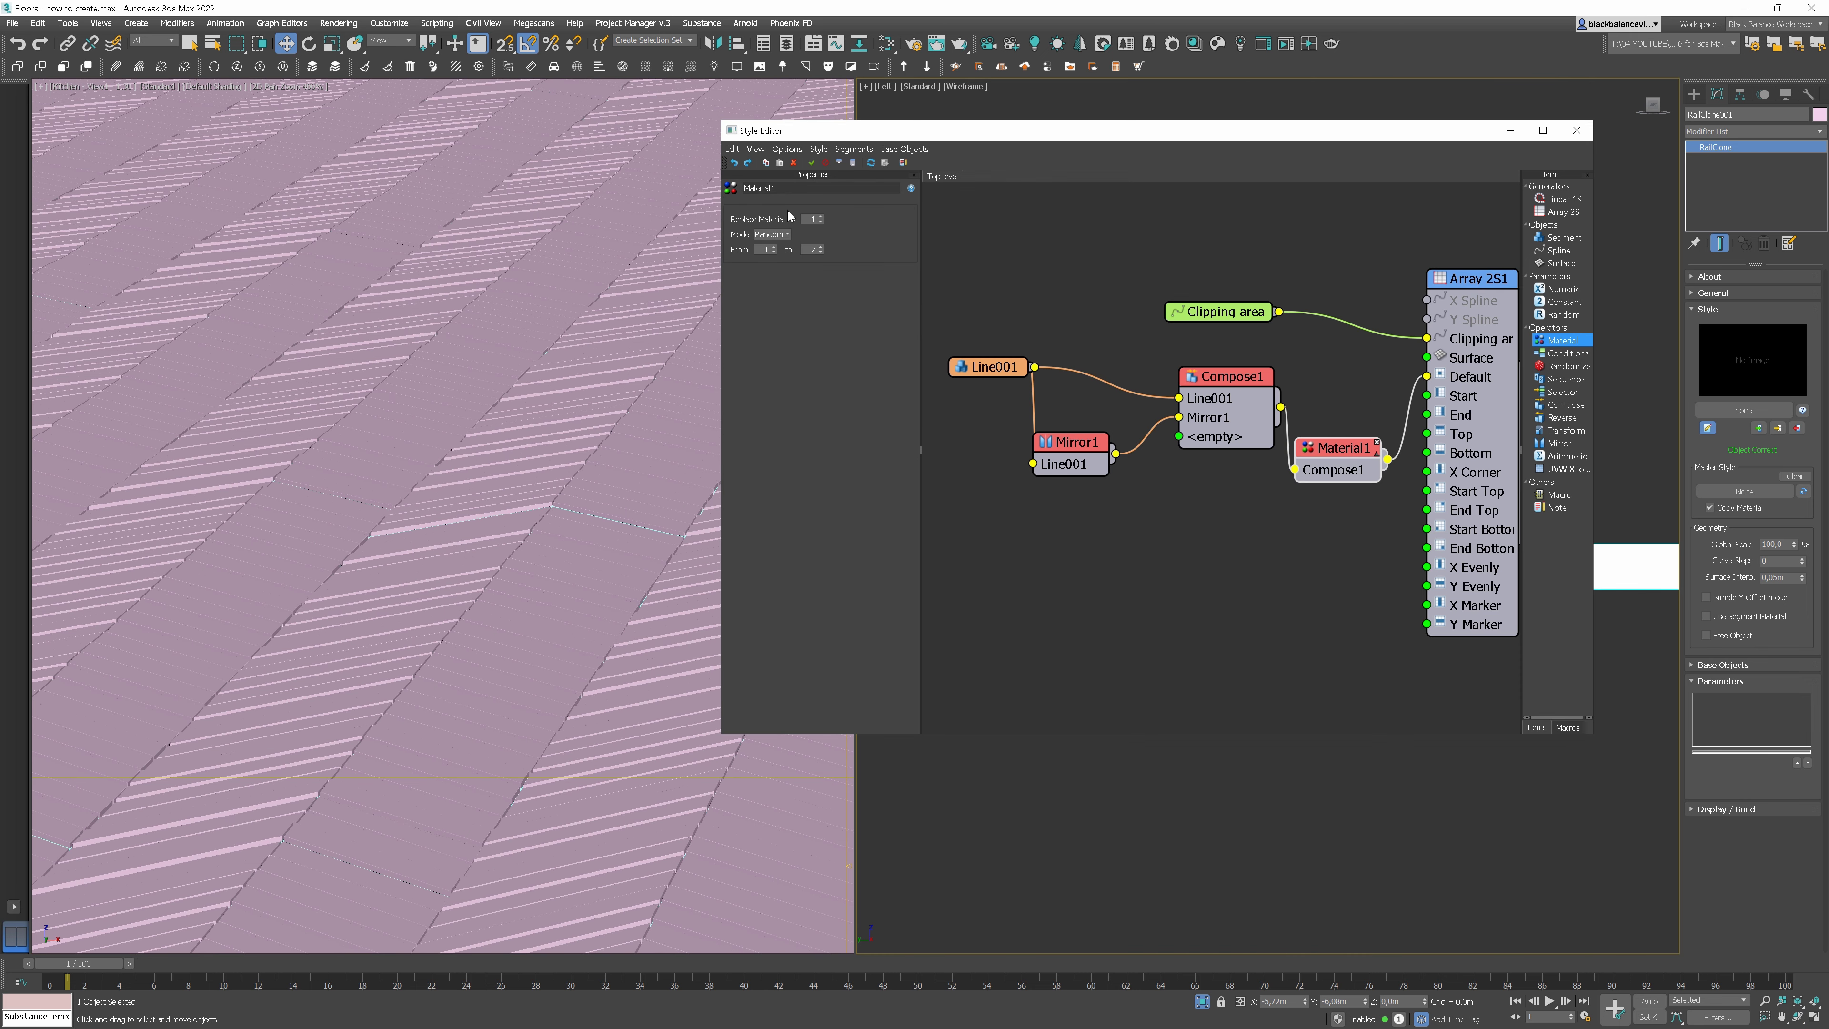
left_click(786, 235)
left_click(786, 236)
scroll(819, 249, "up", 4)
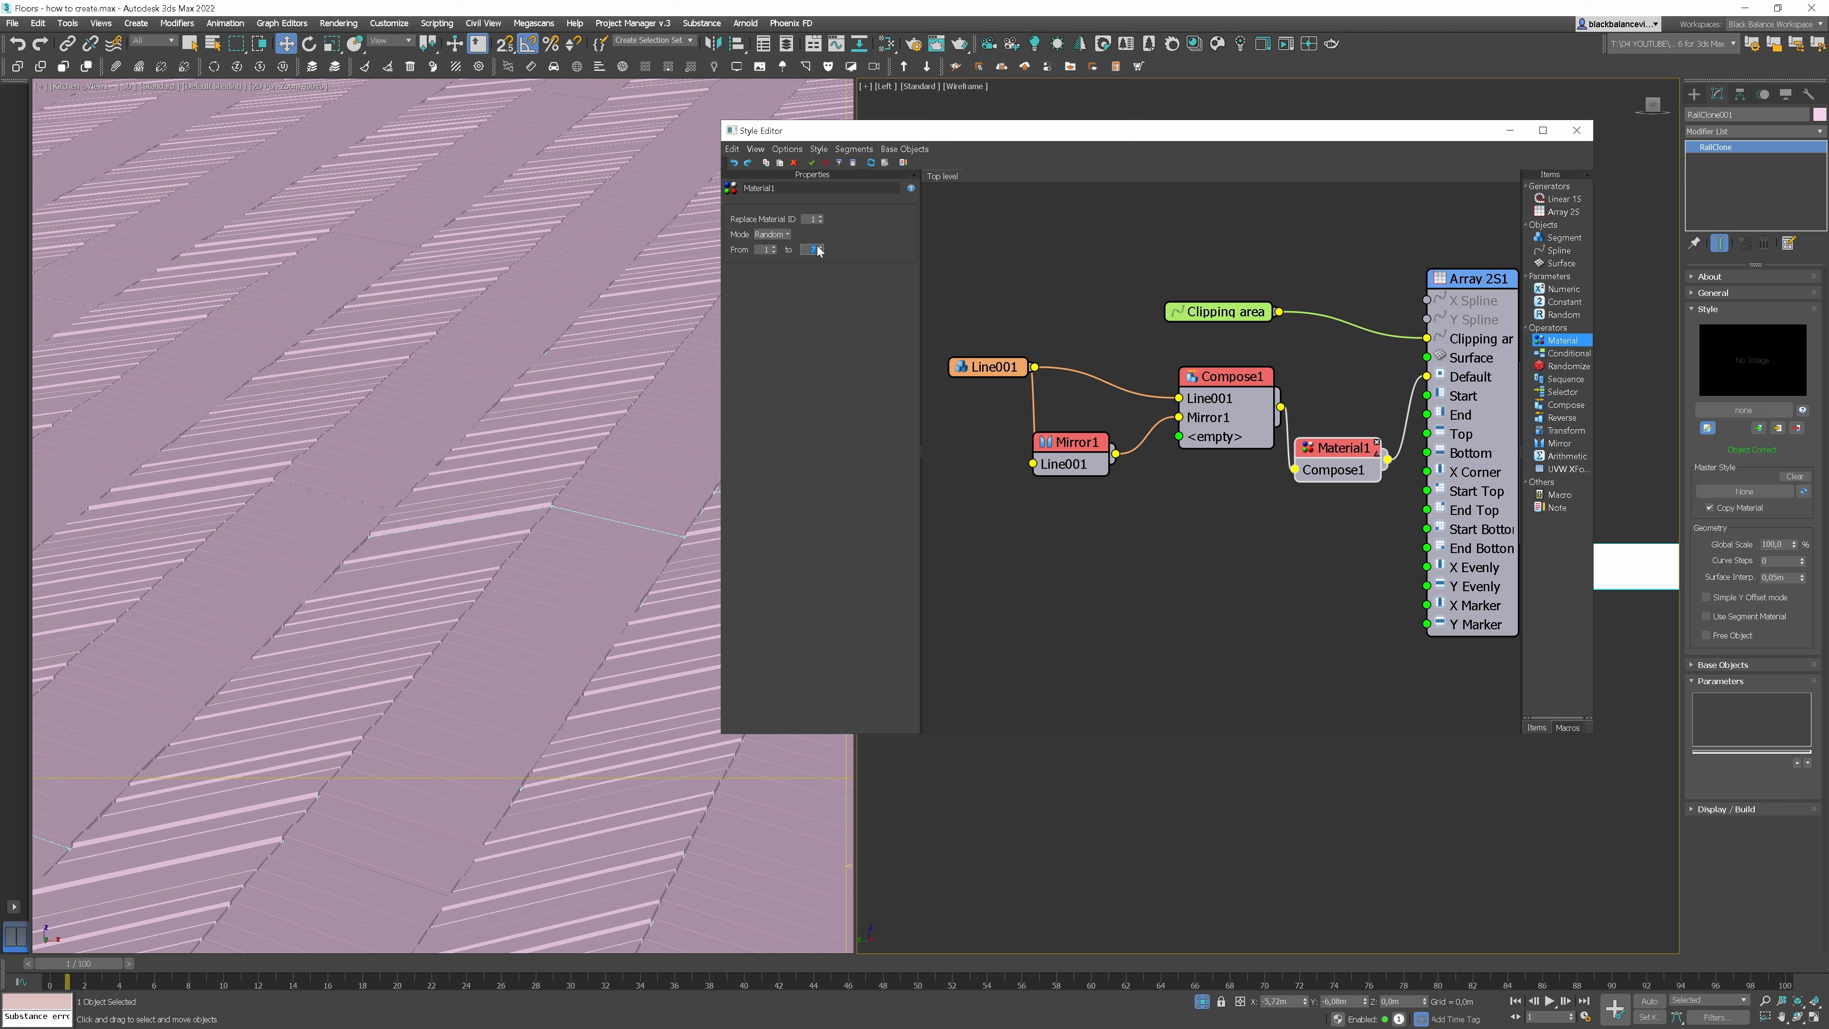